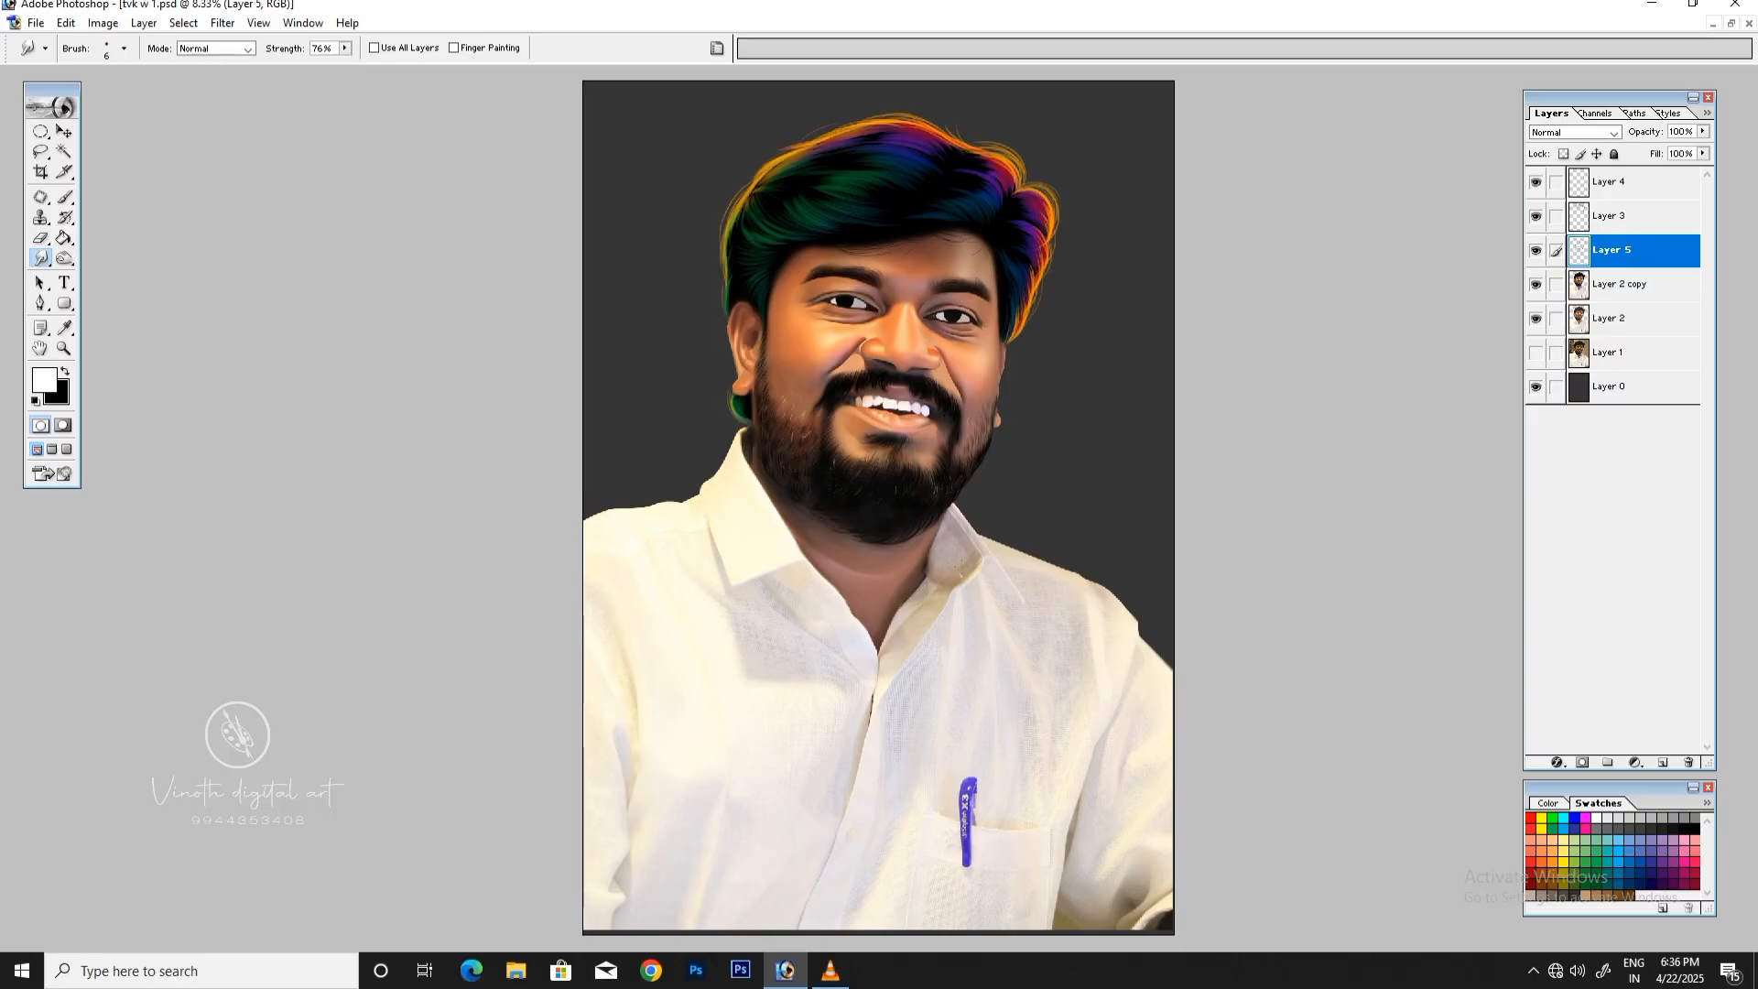
# Step: Duplicate the Layer 2 copy layer of the portrait
pyautogui.hotkey('ctrl', '+')
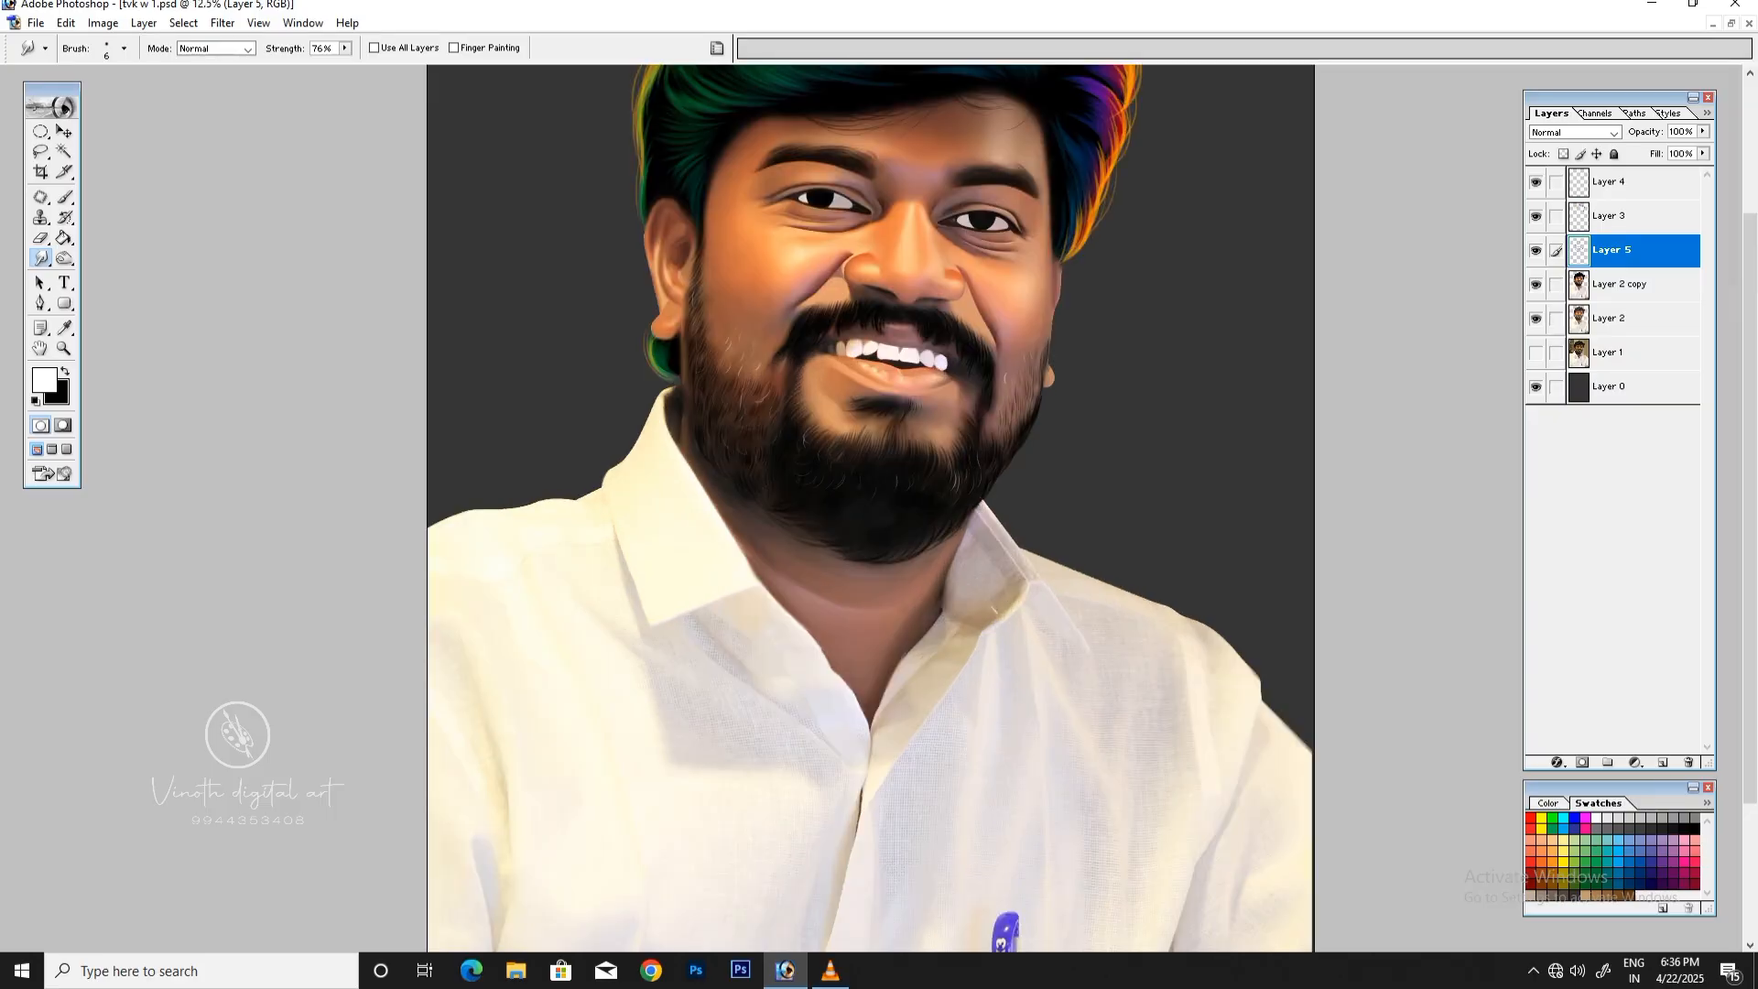
pyautogui.scroll(3, 870, 508)
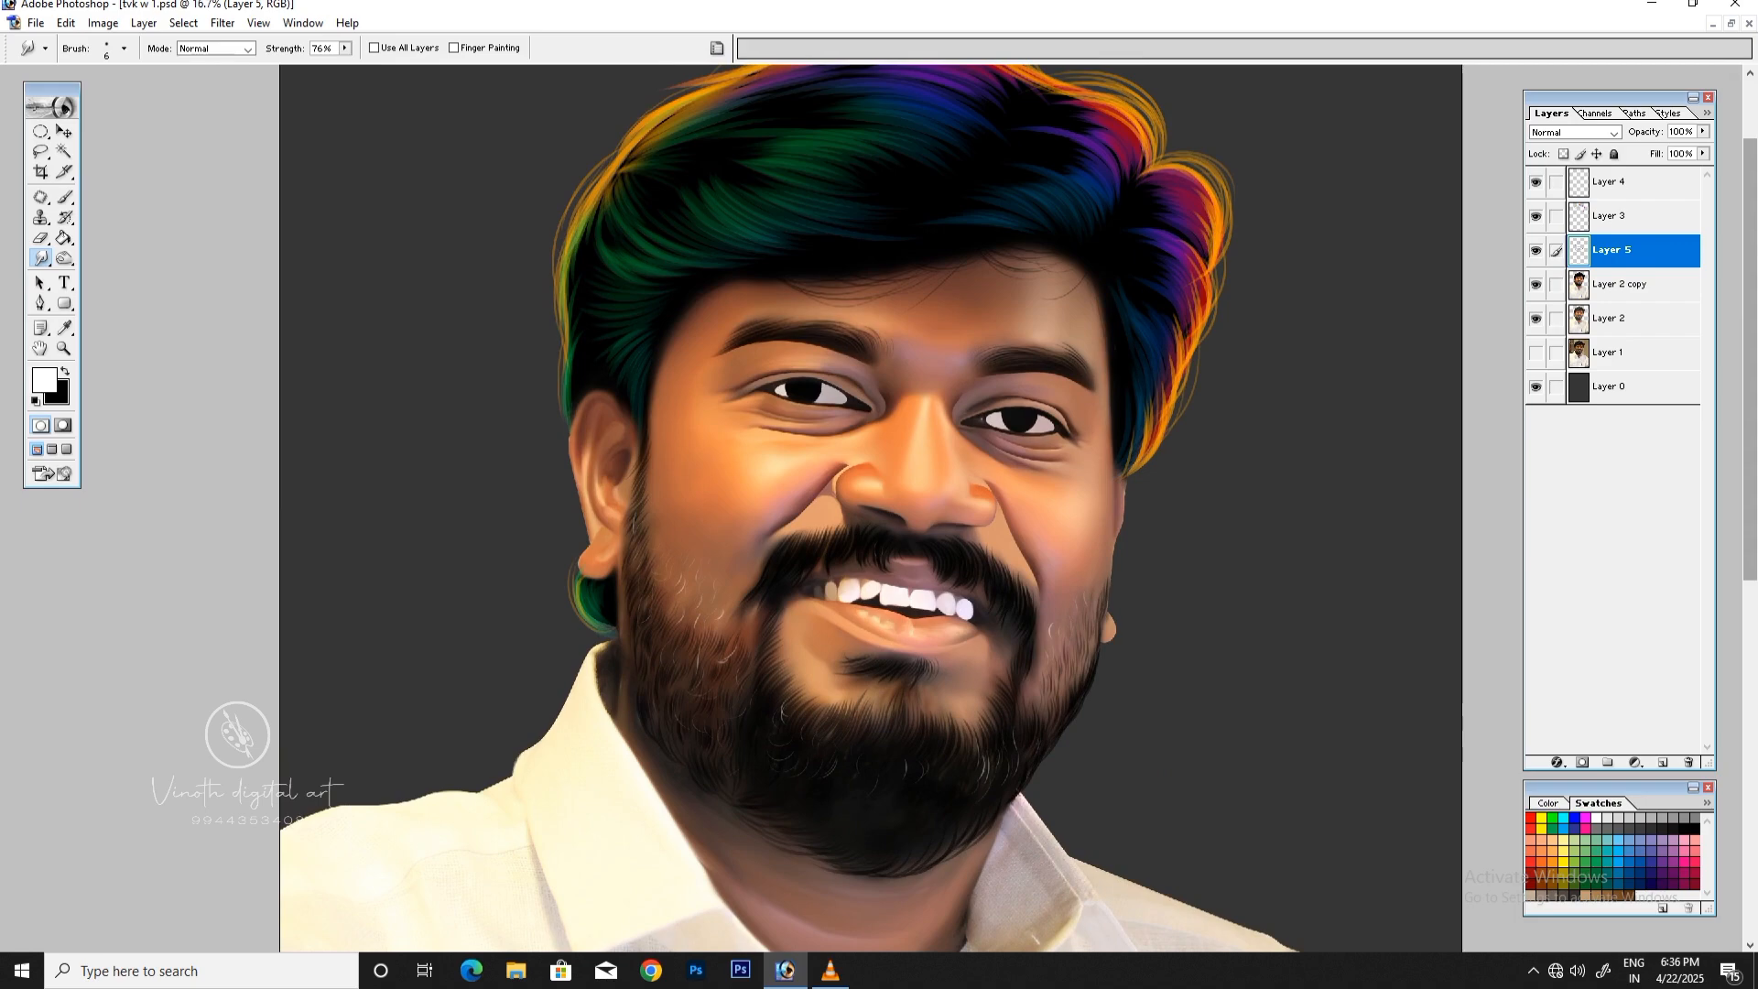
pyautogui.hotkey('alt', '[')
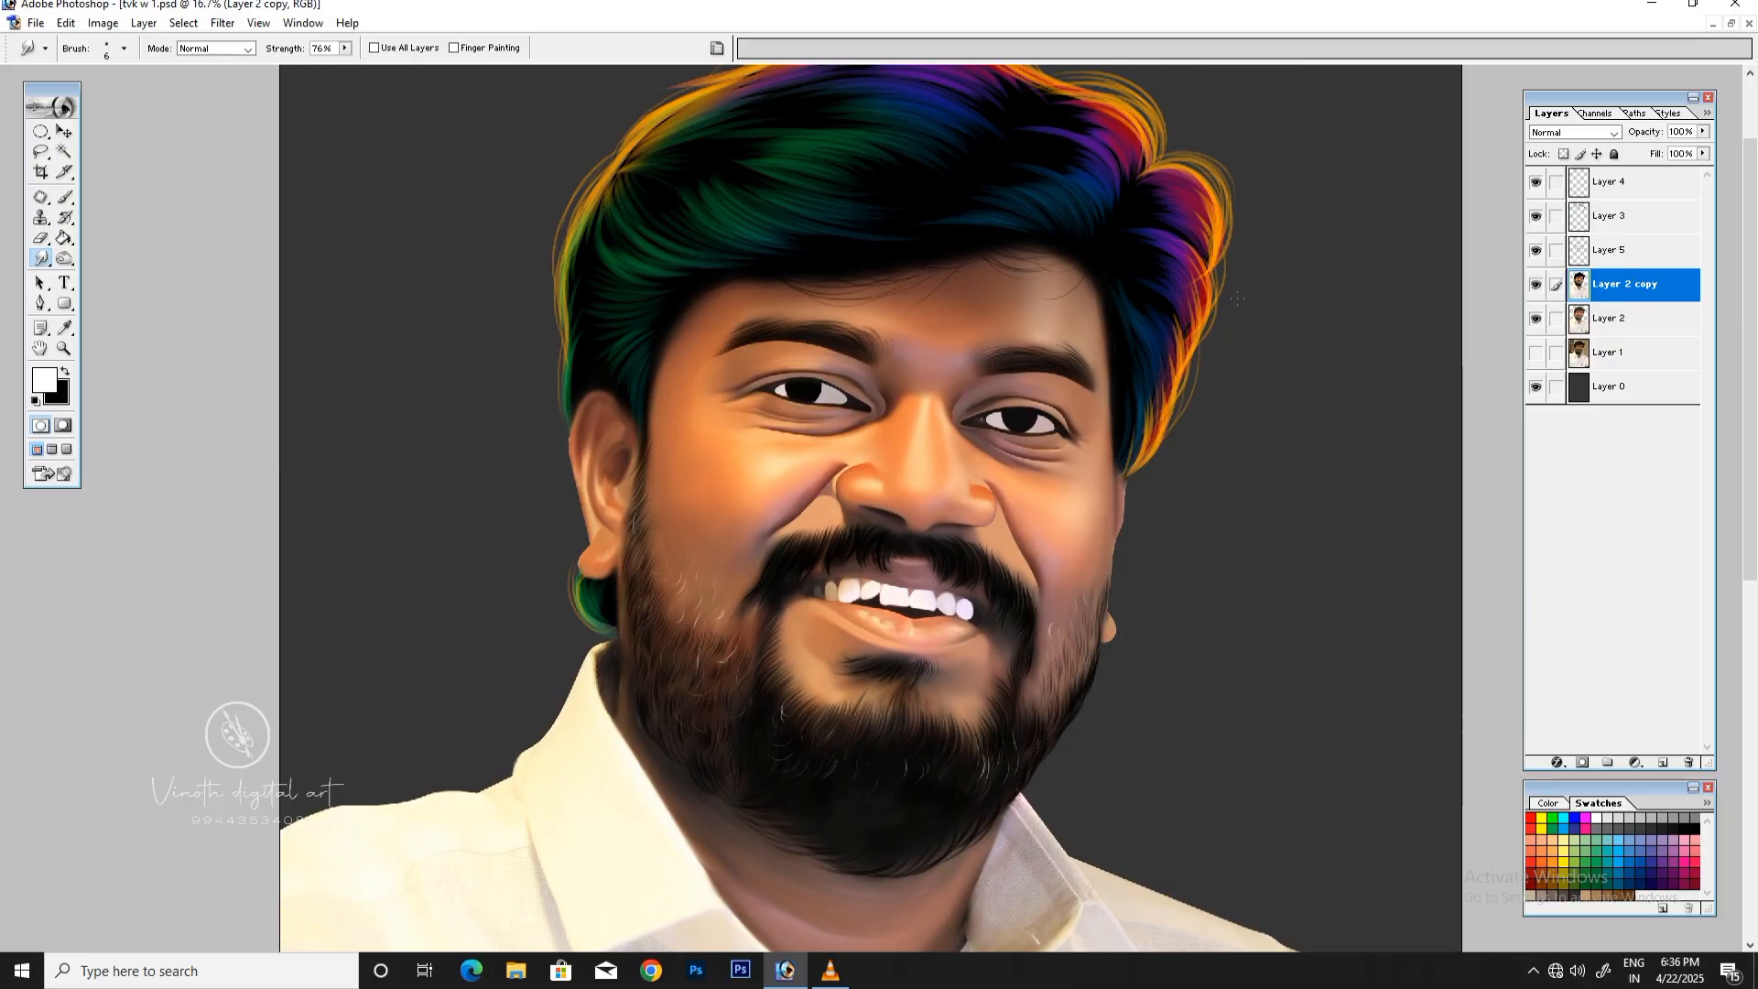
pyautogui.hotkey('ctrl', '-')
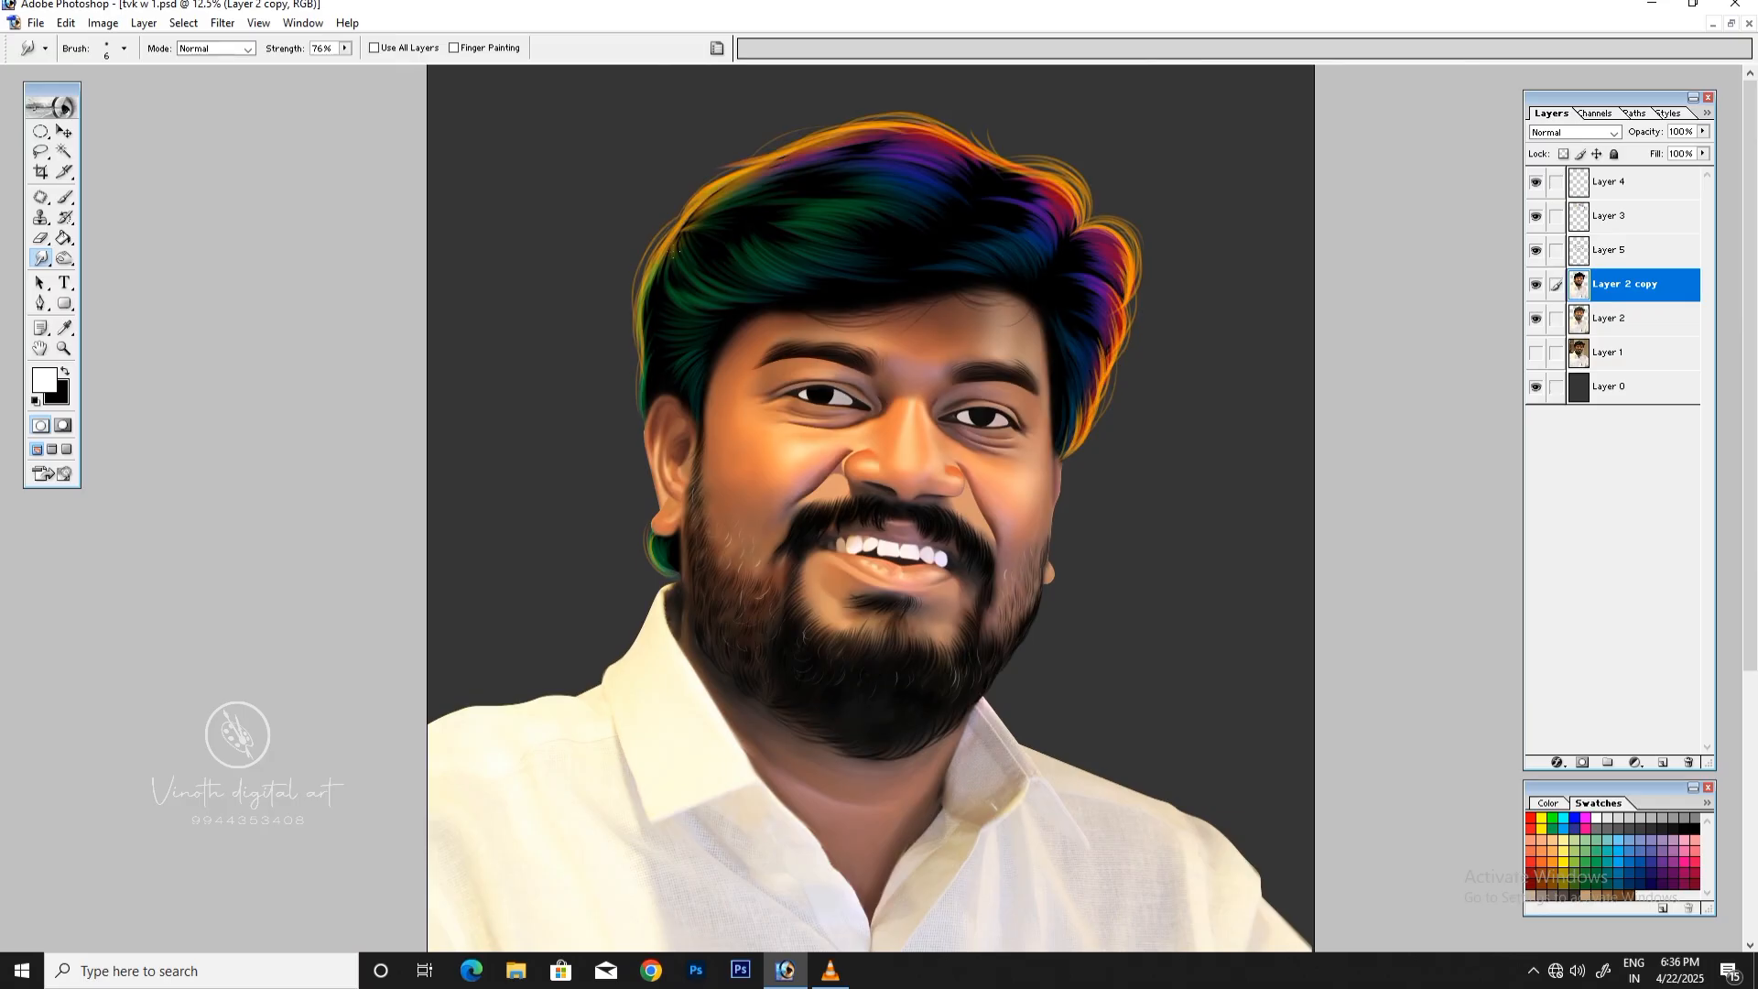
pyautogui.scroll(-3, 870, 508)
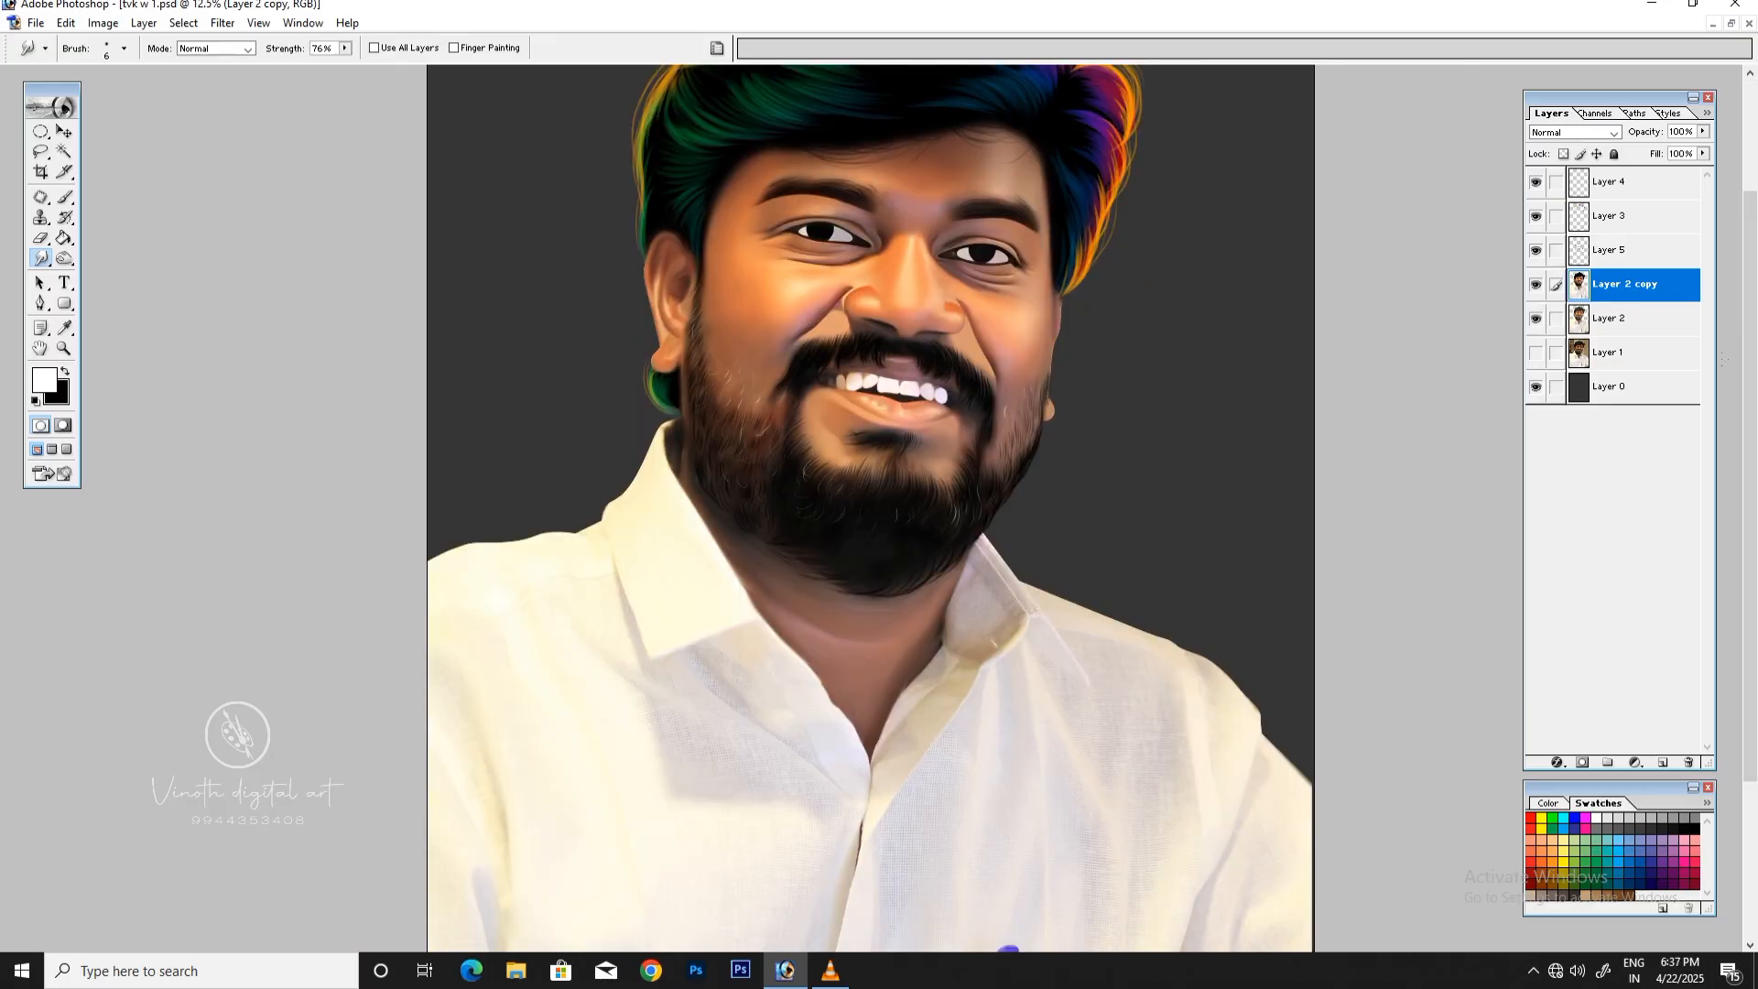
pyautogui.hotkey('ctrl', '+')
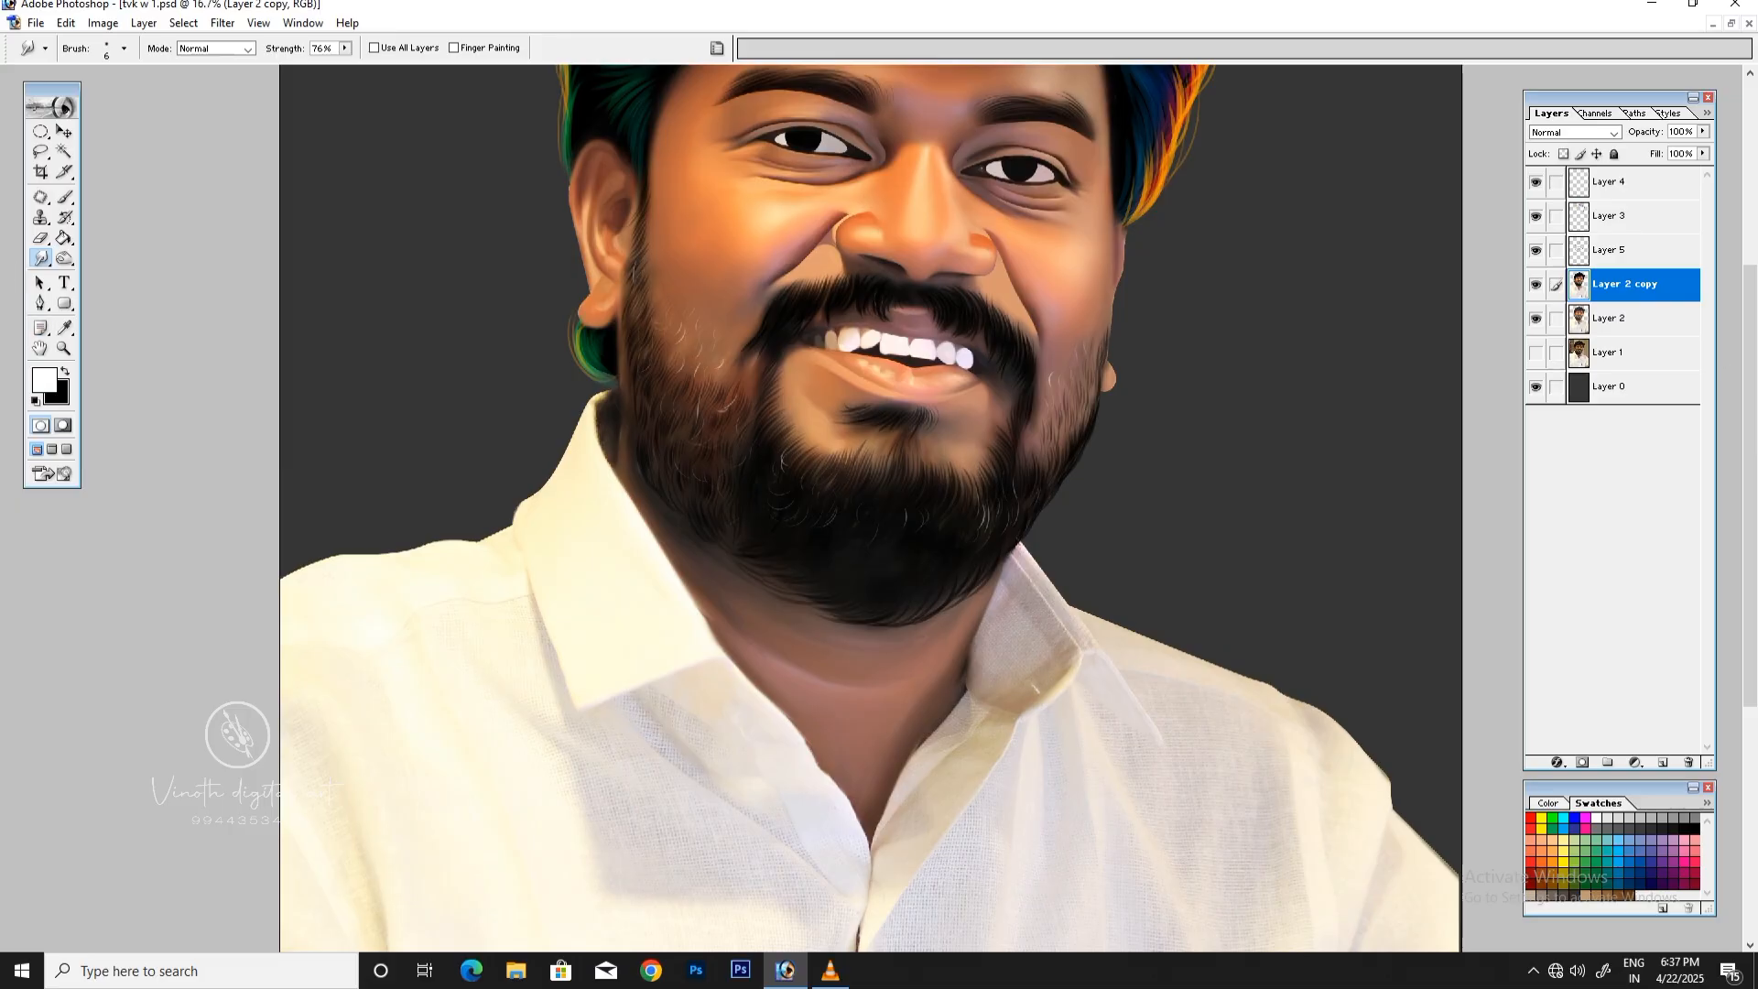
pyautogui.rightClick(1549, 284)
pyautogui.click(1611, 344)
pyautogui.press('Return')
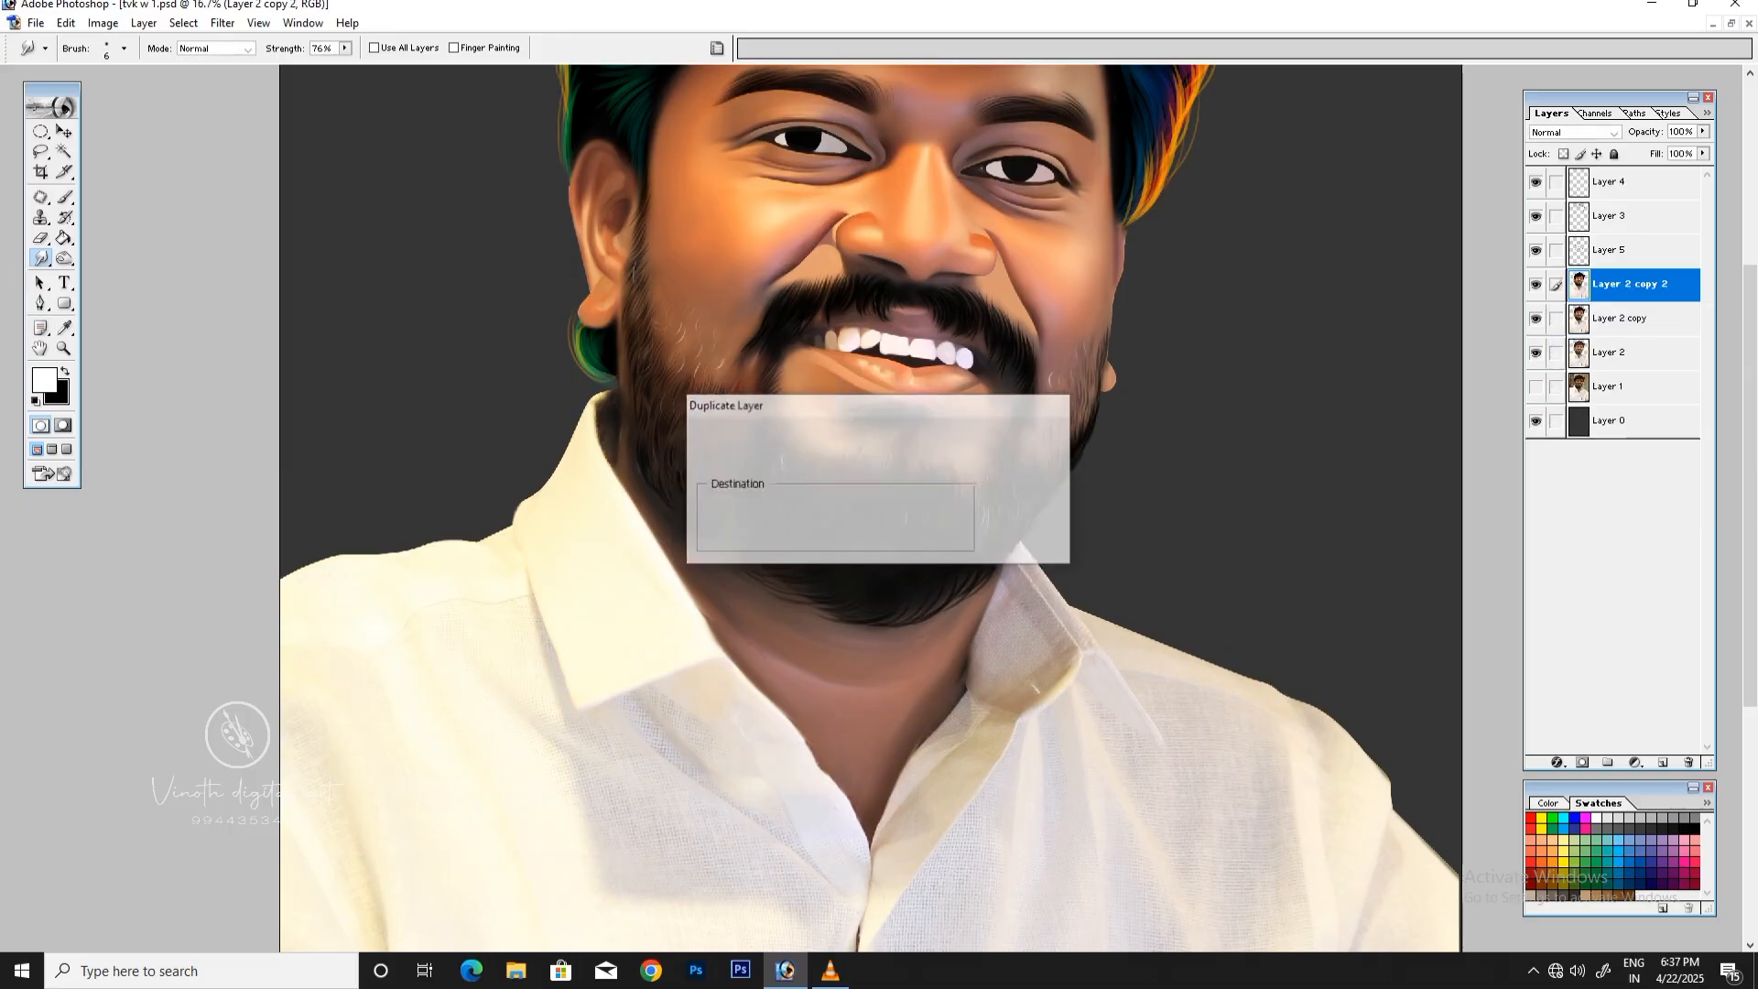
# Step: Start a Pen path at the base of the shirt's neck opening and trace it up along the larger collar's inner edge
pyautogui.press('p')
pyautogui.hotkey('ctrl', '+')
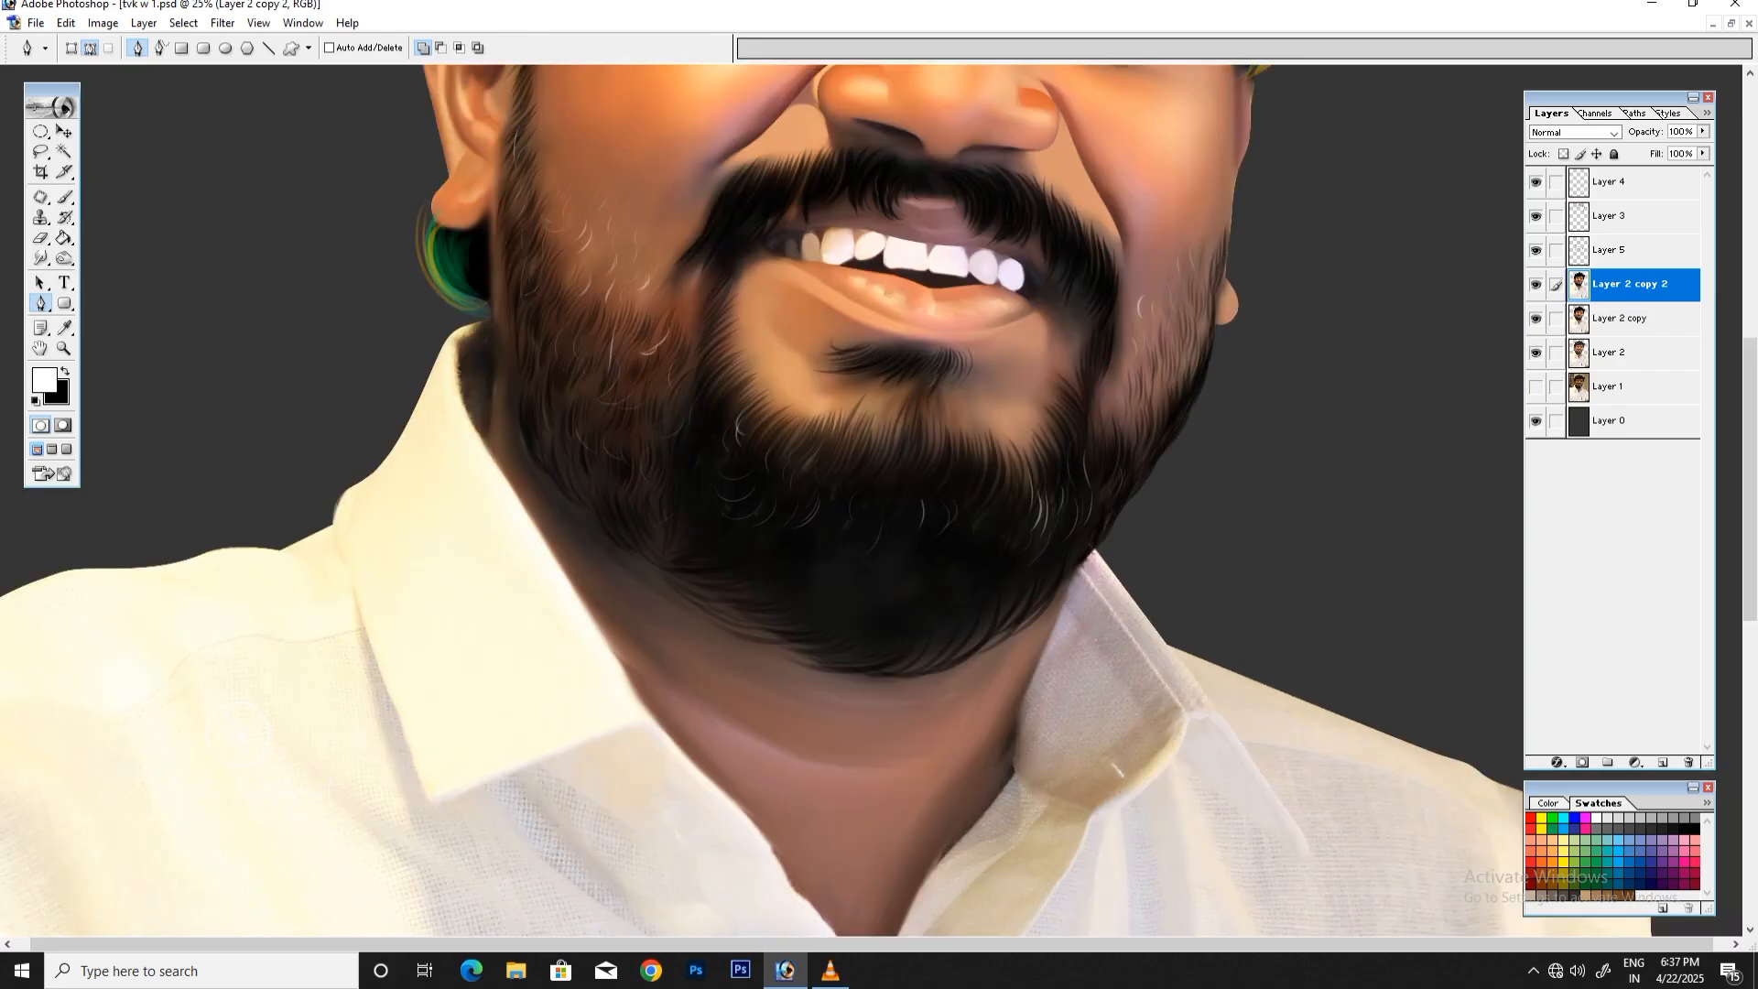
pyautogui.scroll(-5, 870, 685)
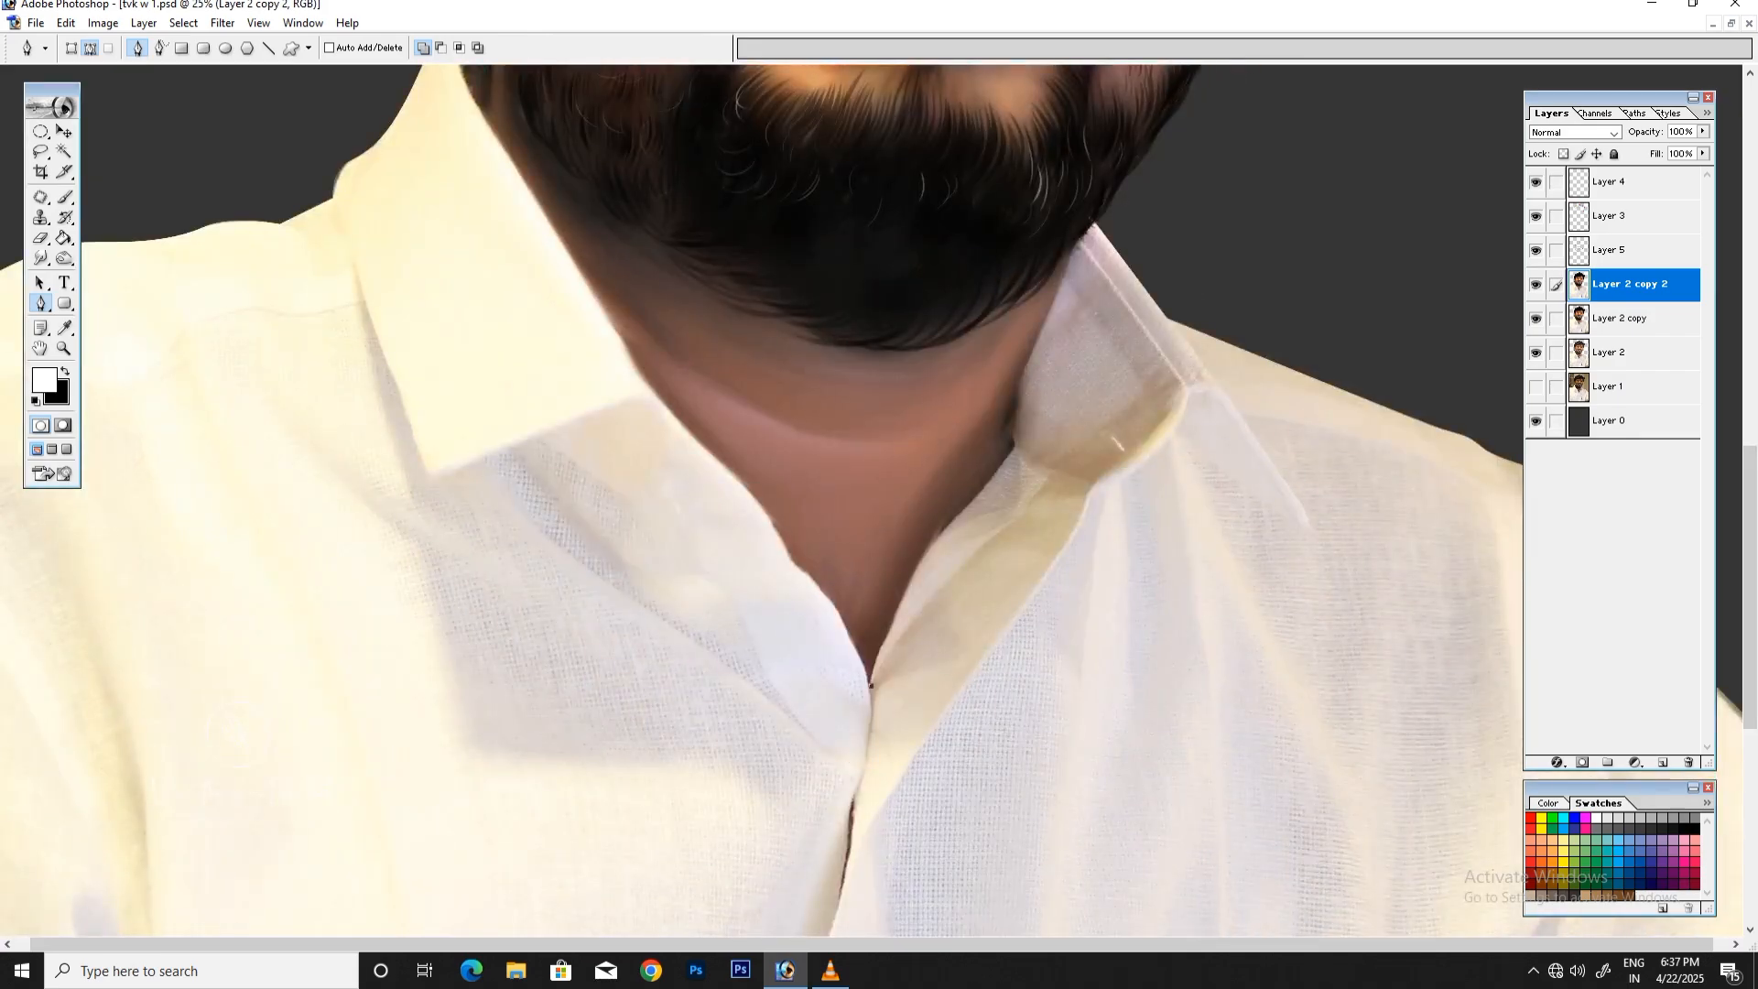
pyautogui.click(870, 685)
pyautogui.click(840, 619)
pyautogui.click(805, 574)
pyautogui.click(776, 525)
pyautogui.click(691, 434)
pyautogui.click(641, 383)
pyautogui.click(607, 320)
pyautogui.click(593, 293)
pyautogui.click(580, 265)
# Step: Continue the path from the collar edge up beside the beard to the bottom of the fully visible ear
pyautogui.scroll(5, 580, 266)
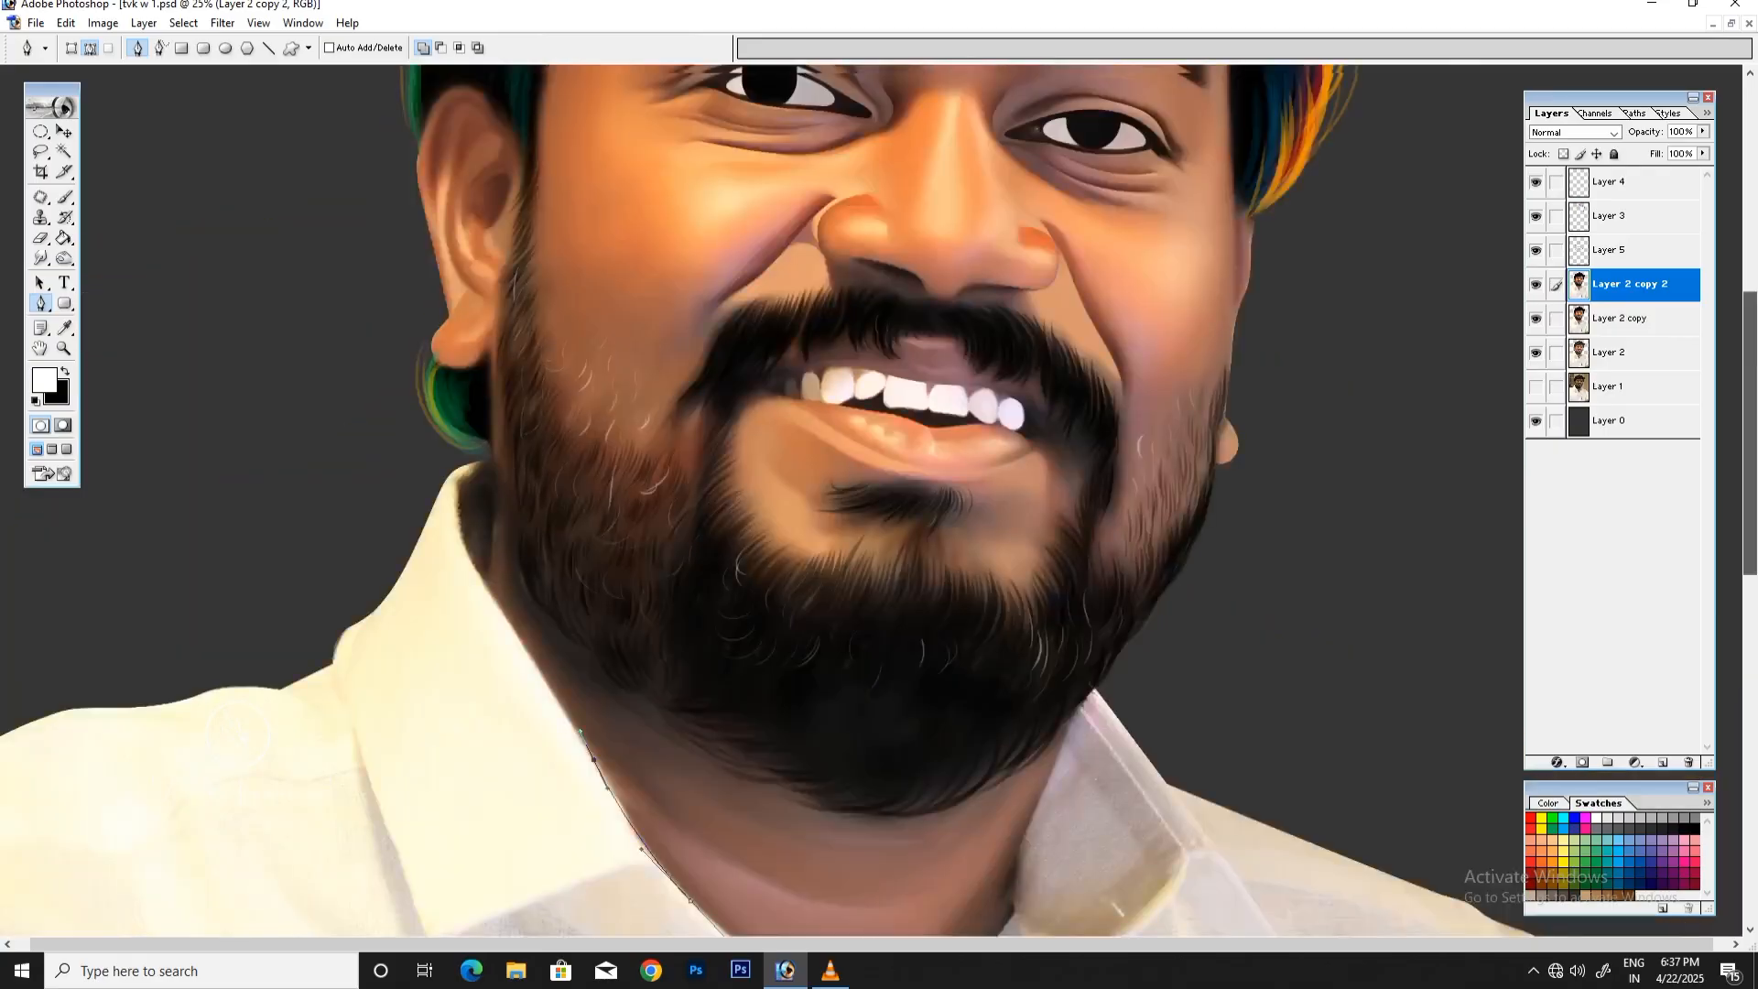
pyautogui.moveTo(503, 629); pyautogui.dragTo(482, 599)
pyautogui.click(487, 566)
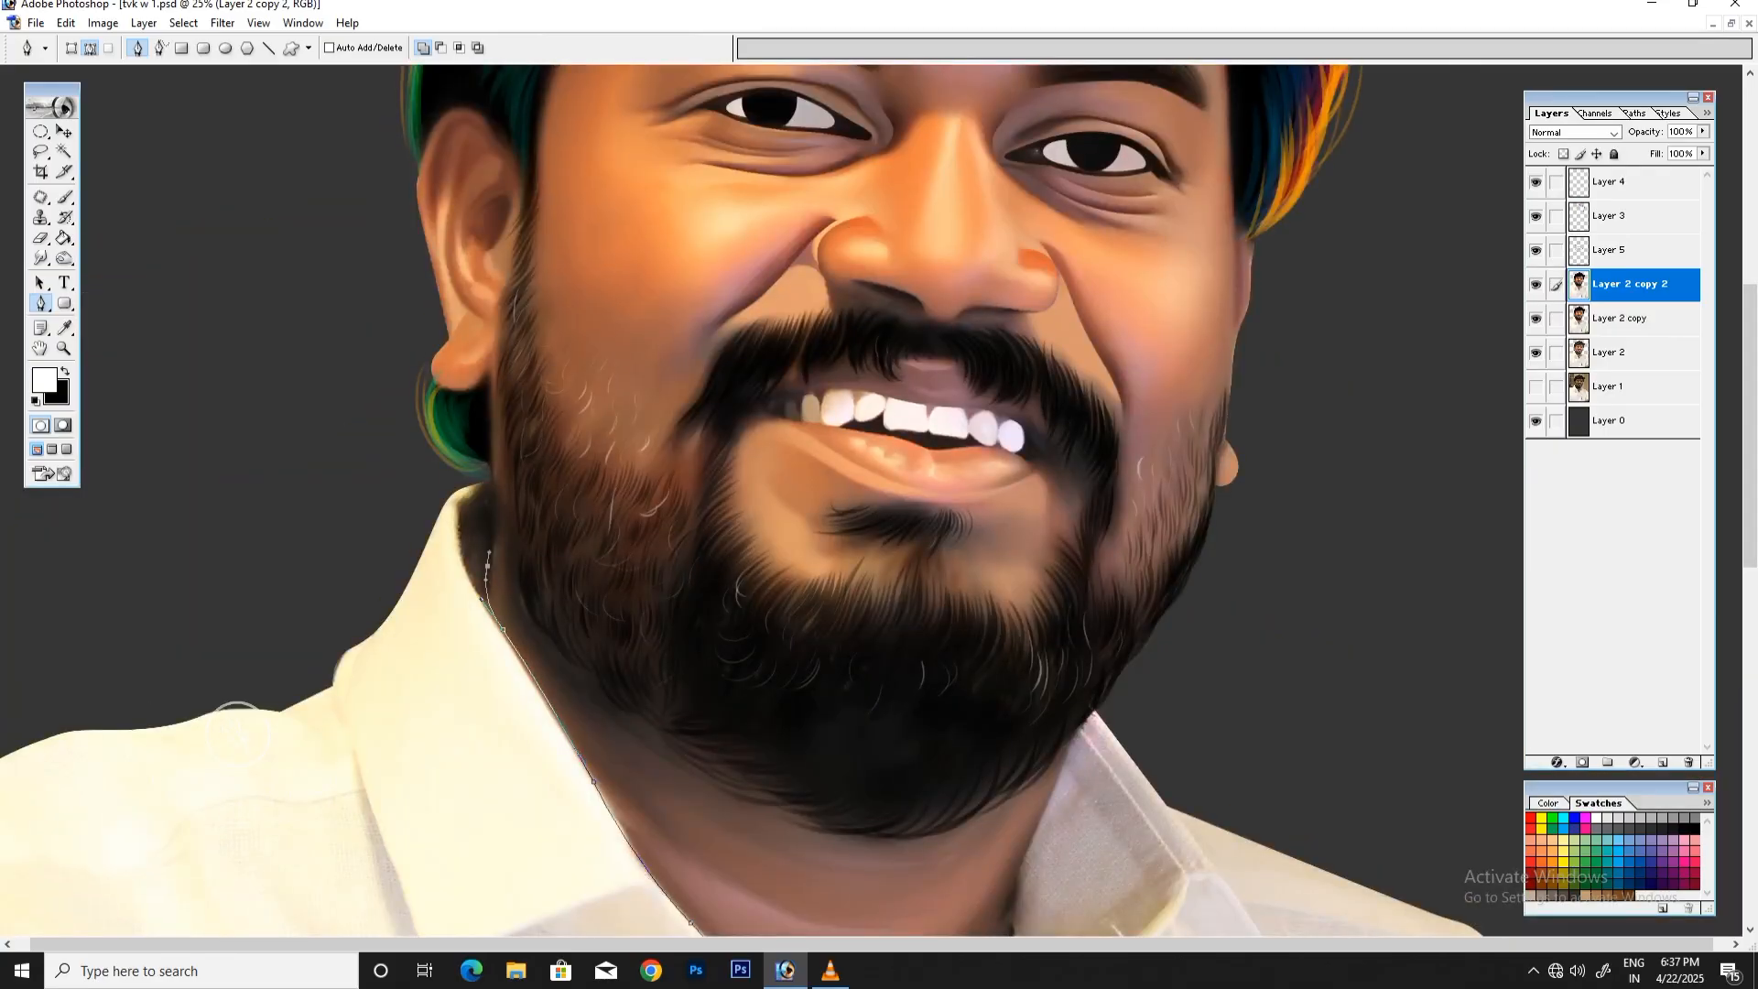
pyautogui.click(491, 488)
pyautogui.click(492, 425)
pyautogui.click(486, 375)
pyautogui.moveTo(433, 378); pyautogui.dragTo(408, 343)
# Step: Trace the path around the outside and top of the ear to where it meets the sideburn
pyautogui.scroll(3, 416, 330)
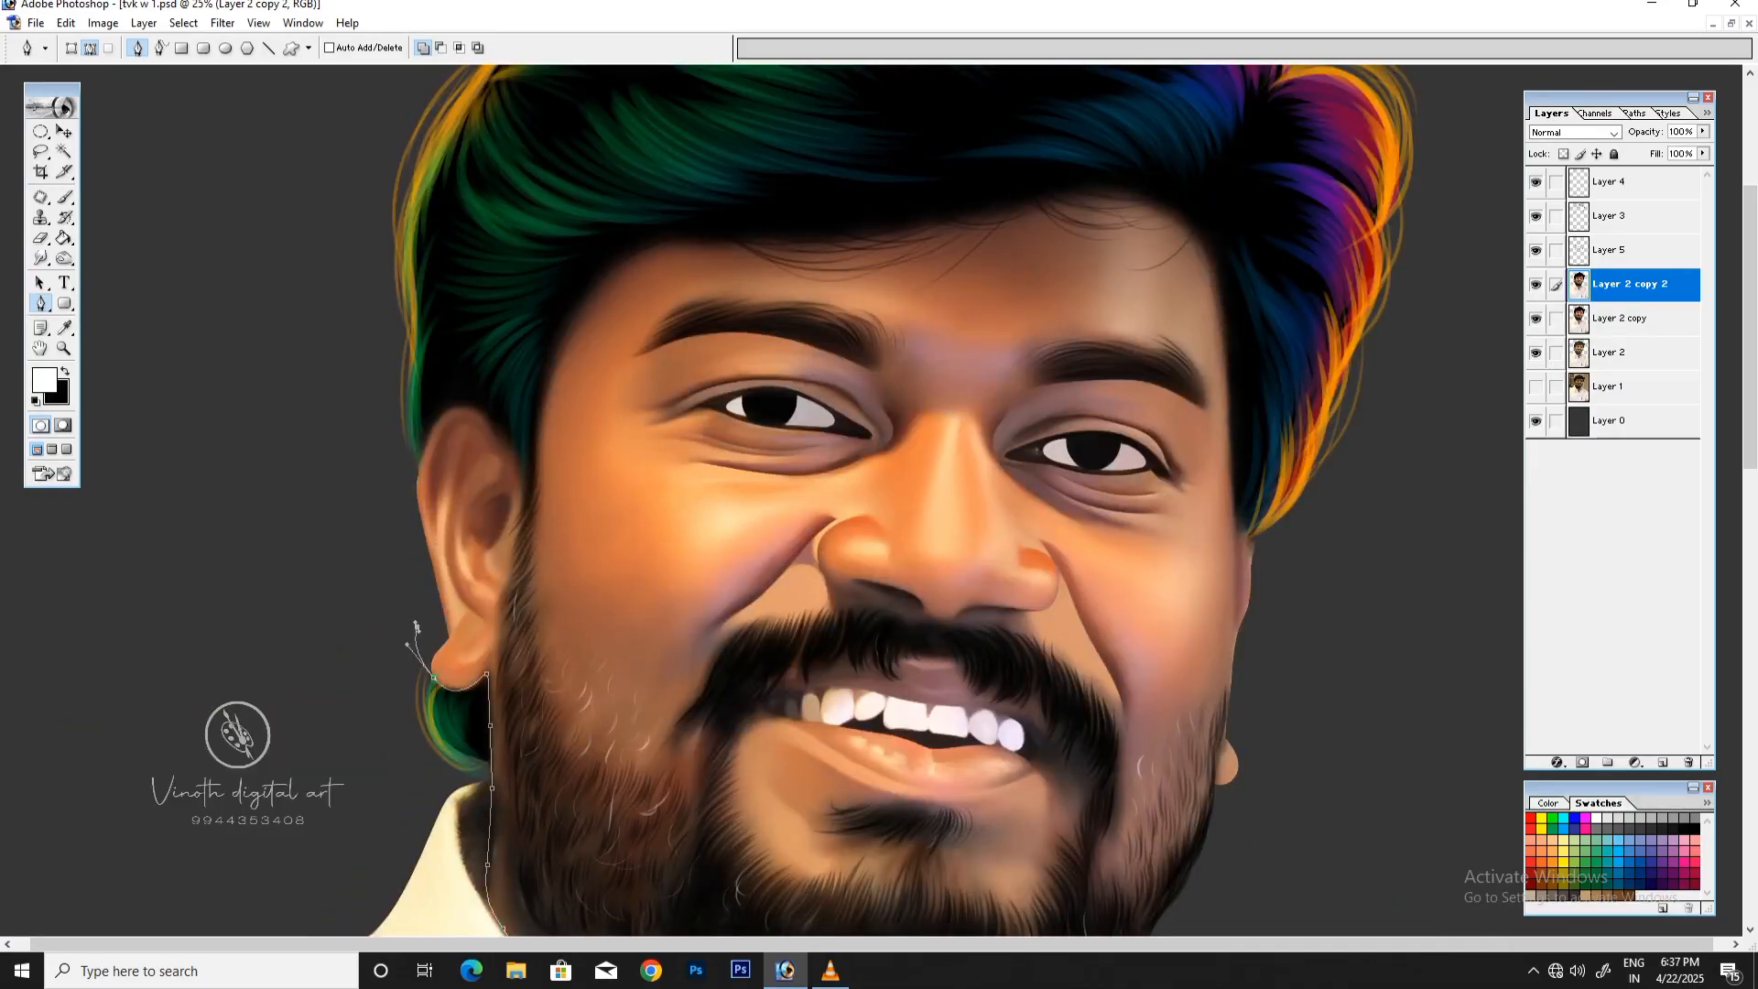
pyautogui.click(416, 628)
pyautogui.click(403, 489)
pyautogui.click(419, 464)
pyautogui.click(452, 408)
pyautogui.click(492, 425)
pyautogui.click(517, 459)
pyautogui.click(529, 489)
# Step: Extend the path with curves up the temple, along the hairline across the forehead and down to the opposite temple
pyautogui.moveTo(560, 345); pyautogui.dragTo(571, 317)
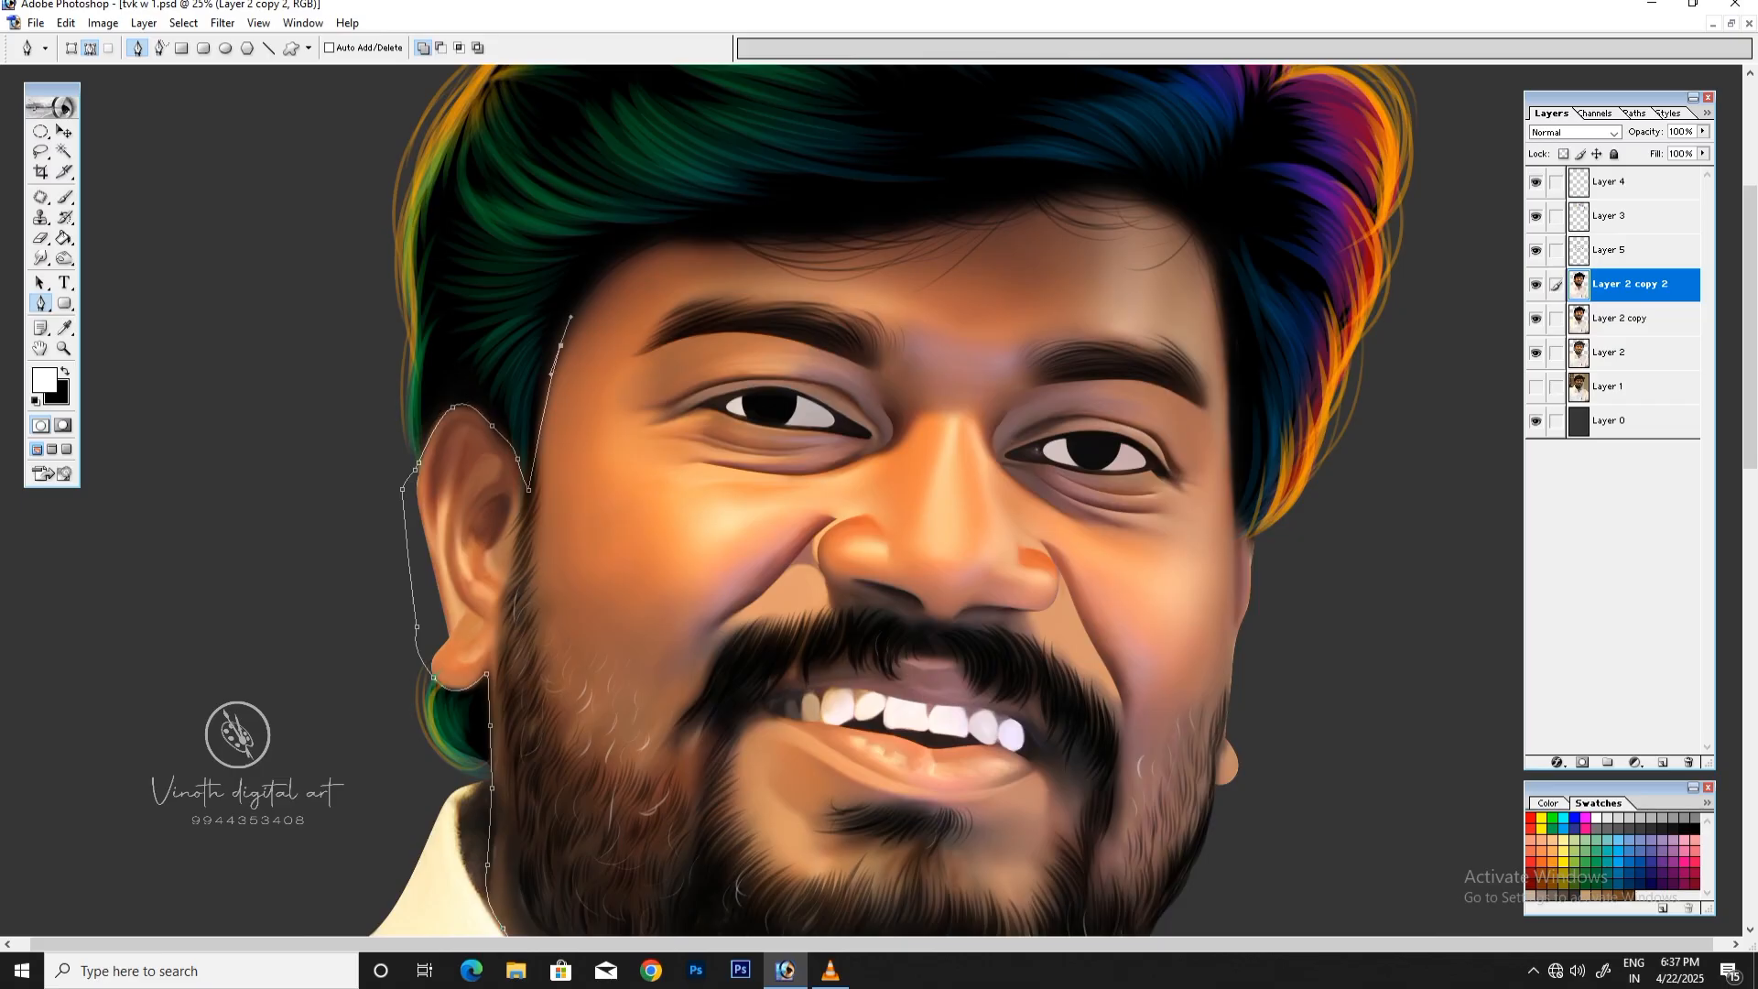
pyautogui.click(690, 236)
pyautogui.moveTo(890, 240); pyautogui.dragTo(966, 227)
pyautogui.moveTo(1107, 199); pyautogui.dragTo(1205, 225)
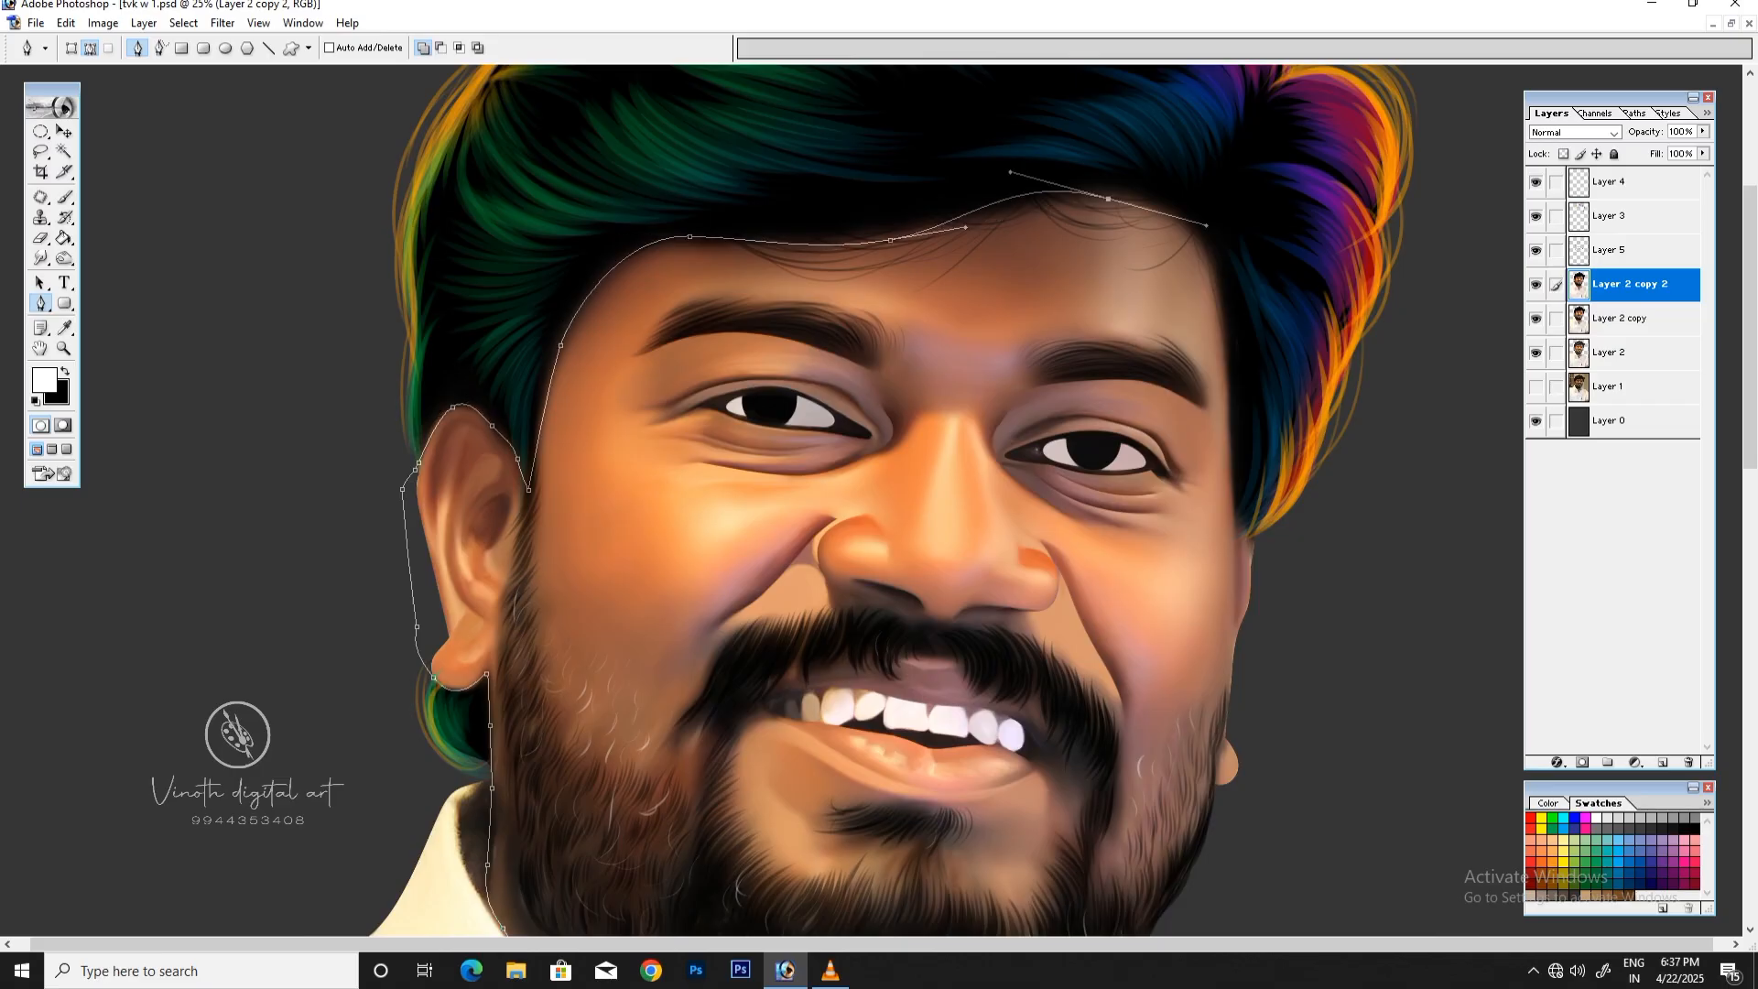
pyautogui.moveTo(1226, 311); pyautogui.dragTo(1231, 368)
pyautogui.moveTo(1234, 509); pyautogui.dragTo(1264, 589)
pyautogui.click(1253, 546)
# Step: Carry the path outside the opposite ear and jaw, along the other collar edge, and close it at the neck opening
pyautogui.hotkey('ctrl', '-')
pyautogui.moveTo(1749, 321); pyautogui.dragTo(1749, 493)
pyautogui.moveTo(1139, 364); pyautogui.dragTo(1132, 401)
pyautogui.moveTo(1129, 443); pyautogui.dragTo(1124, 452)
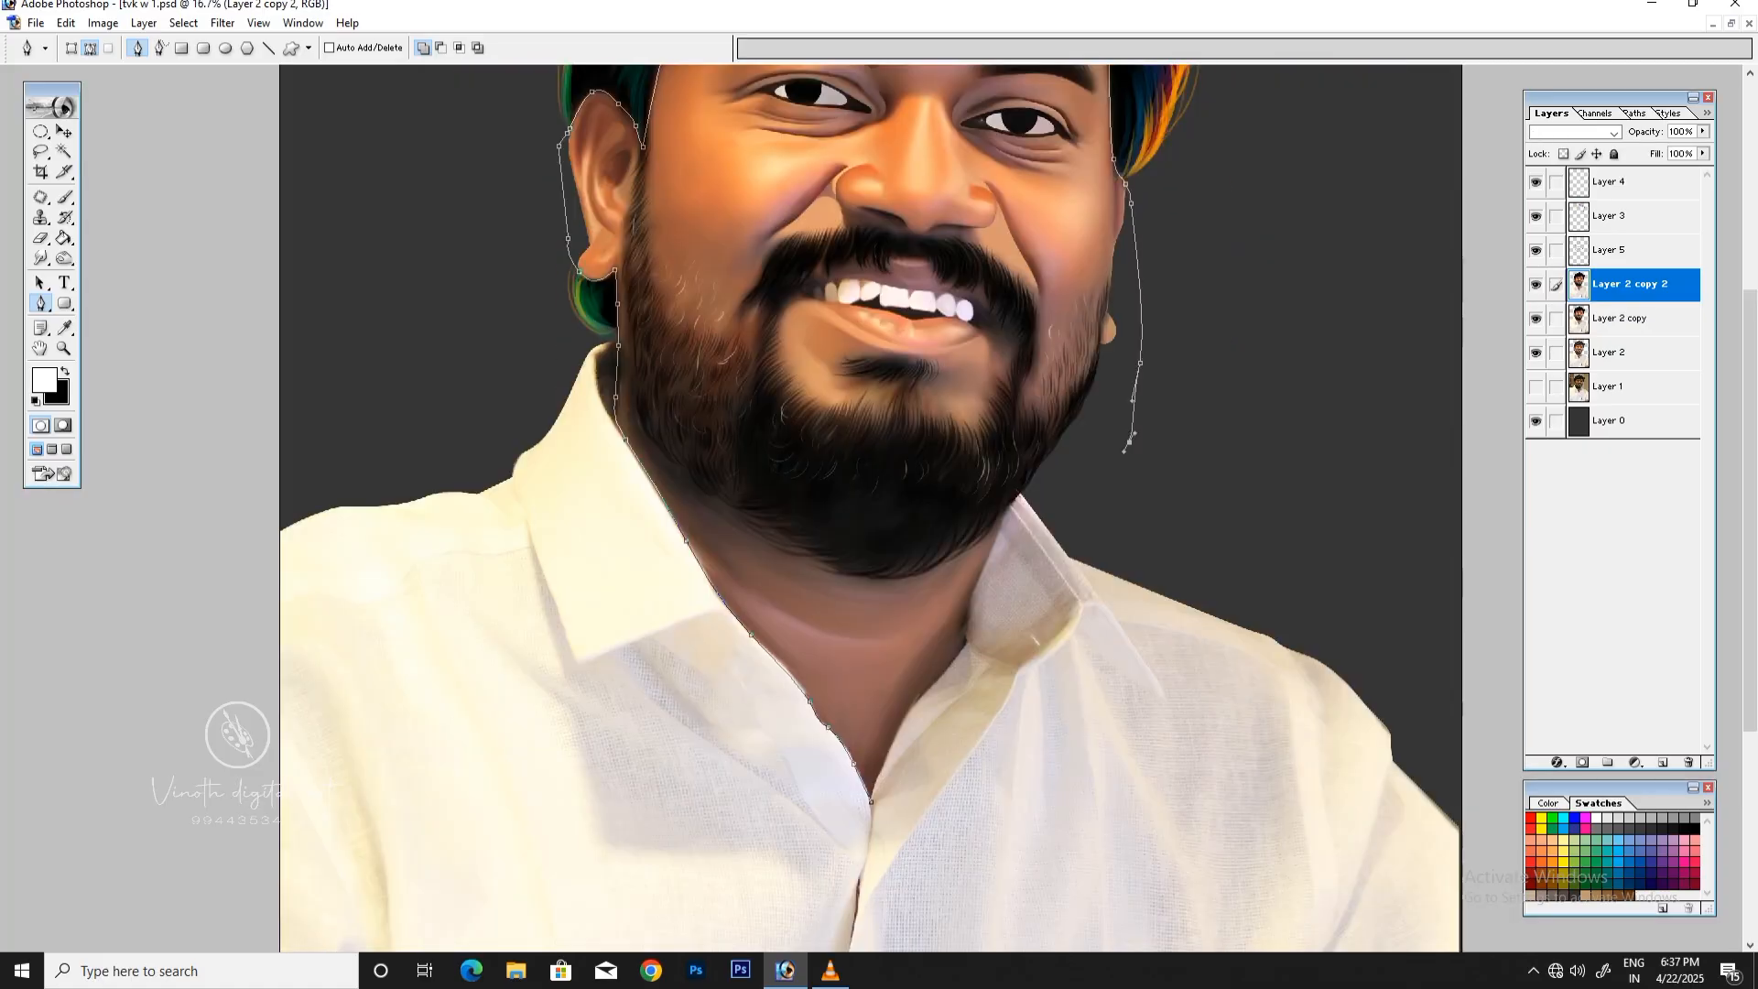
pyautogui.click(1098, 482)
pyautogui.click(1025, 493)
pyautogui.moveTo(1013, 497); pyautogui.dragTo(1002, 524)
pyautogui.moveTo(970, 606); pyautogui.dragTo(976, 628)
pyautogui.moveTo(910, 707); pyautogui.dragTo(875, 778)
pyautogui.click(871, 801)
# Step: Convert the closed face and neck path into a selection and briefly preview the image in CMYK proof colors
pyautogui.hotkey('ctrl', '-')
pyautogui.scroll(5, 869, 508)
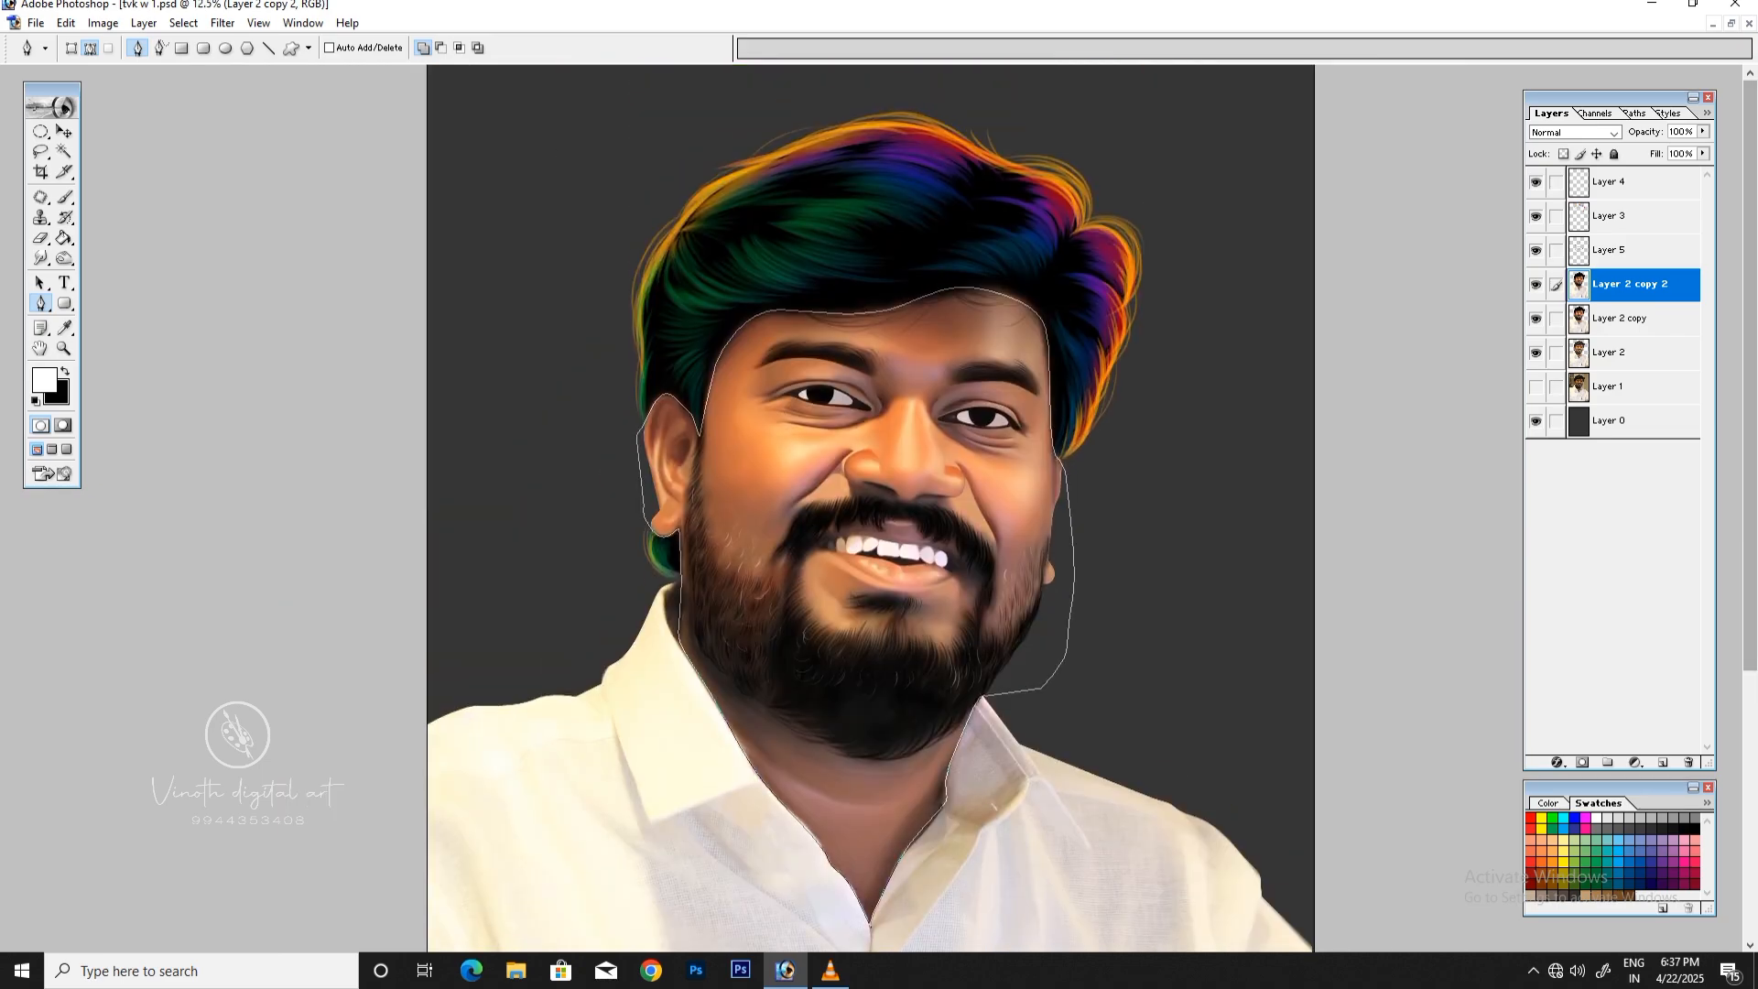
pyautogui.hotkey('ctrl', '+')
pyautogui.hotkey('ctrl', 'Return')
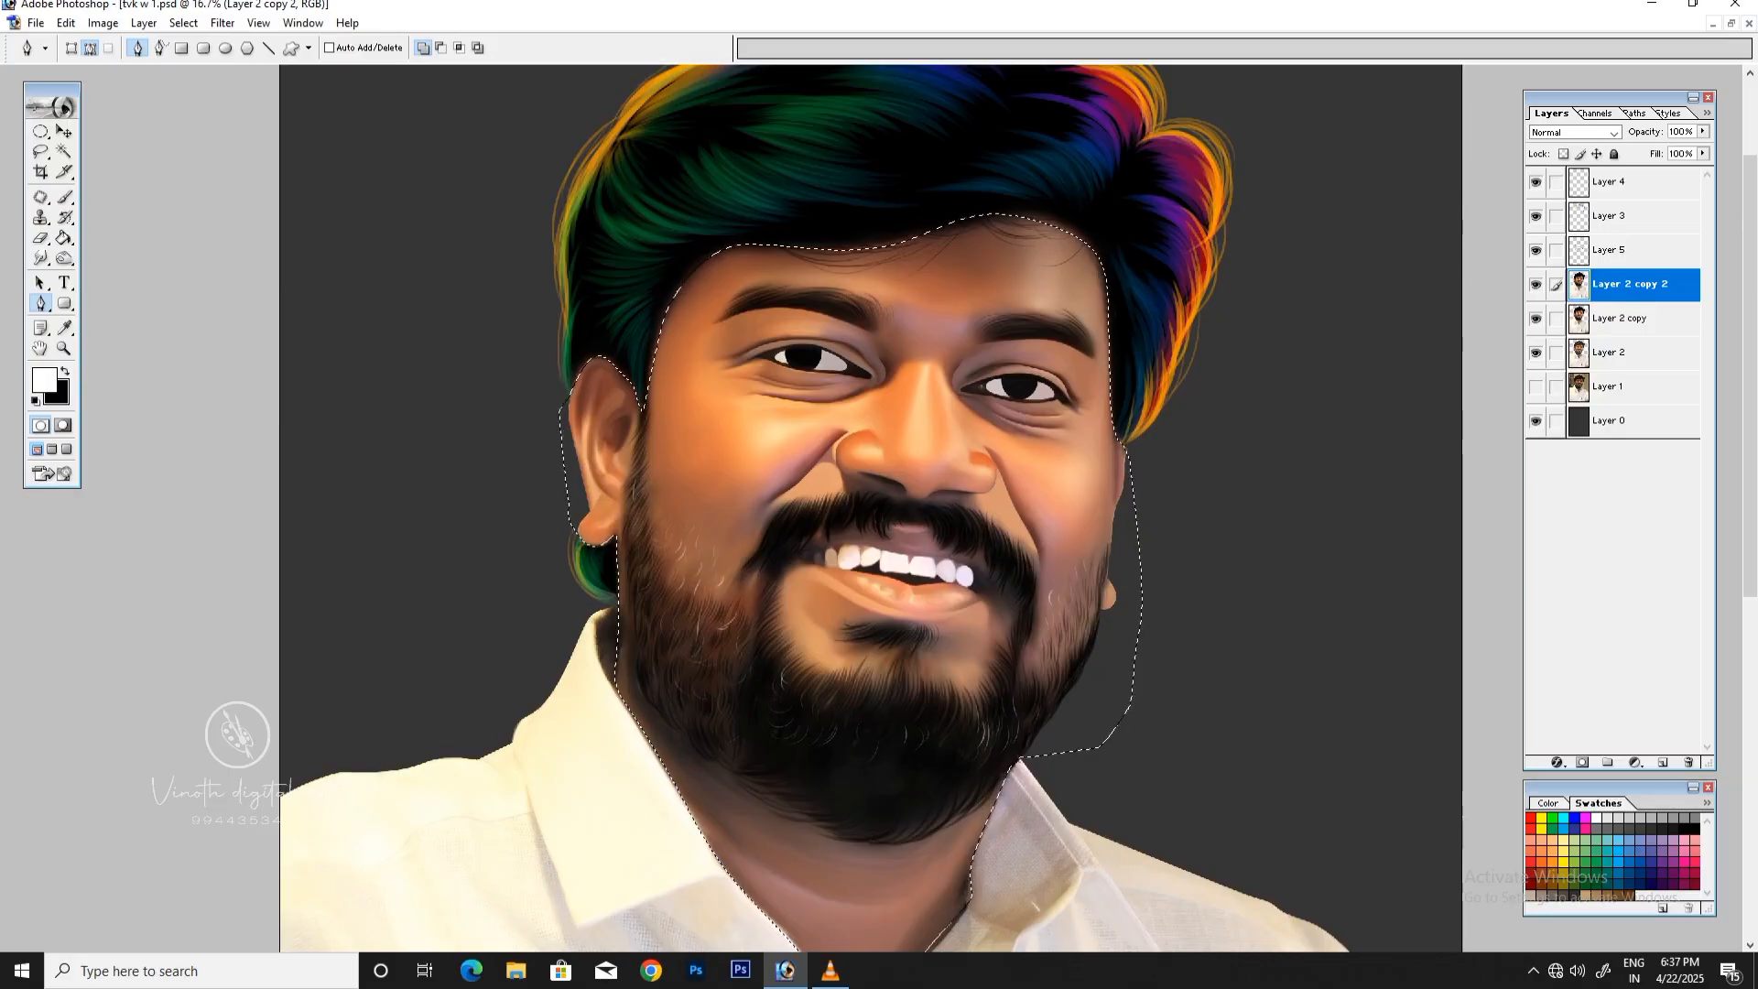
pyautogui.hotkey('ctrl', '-')
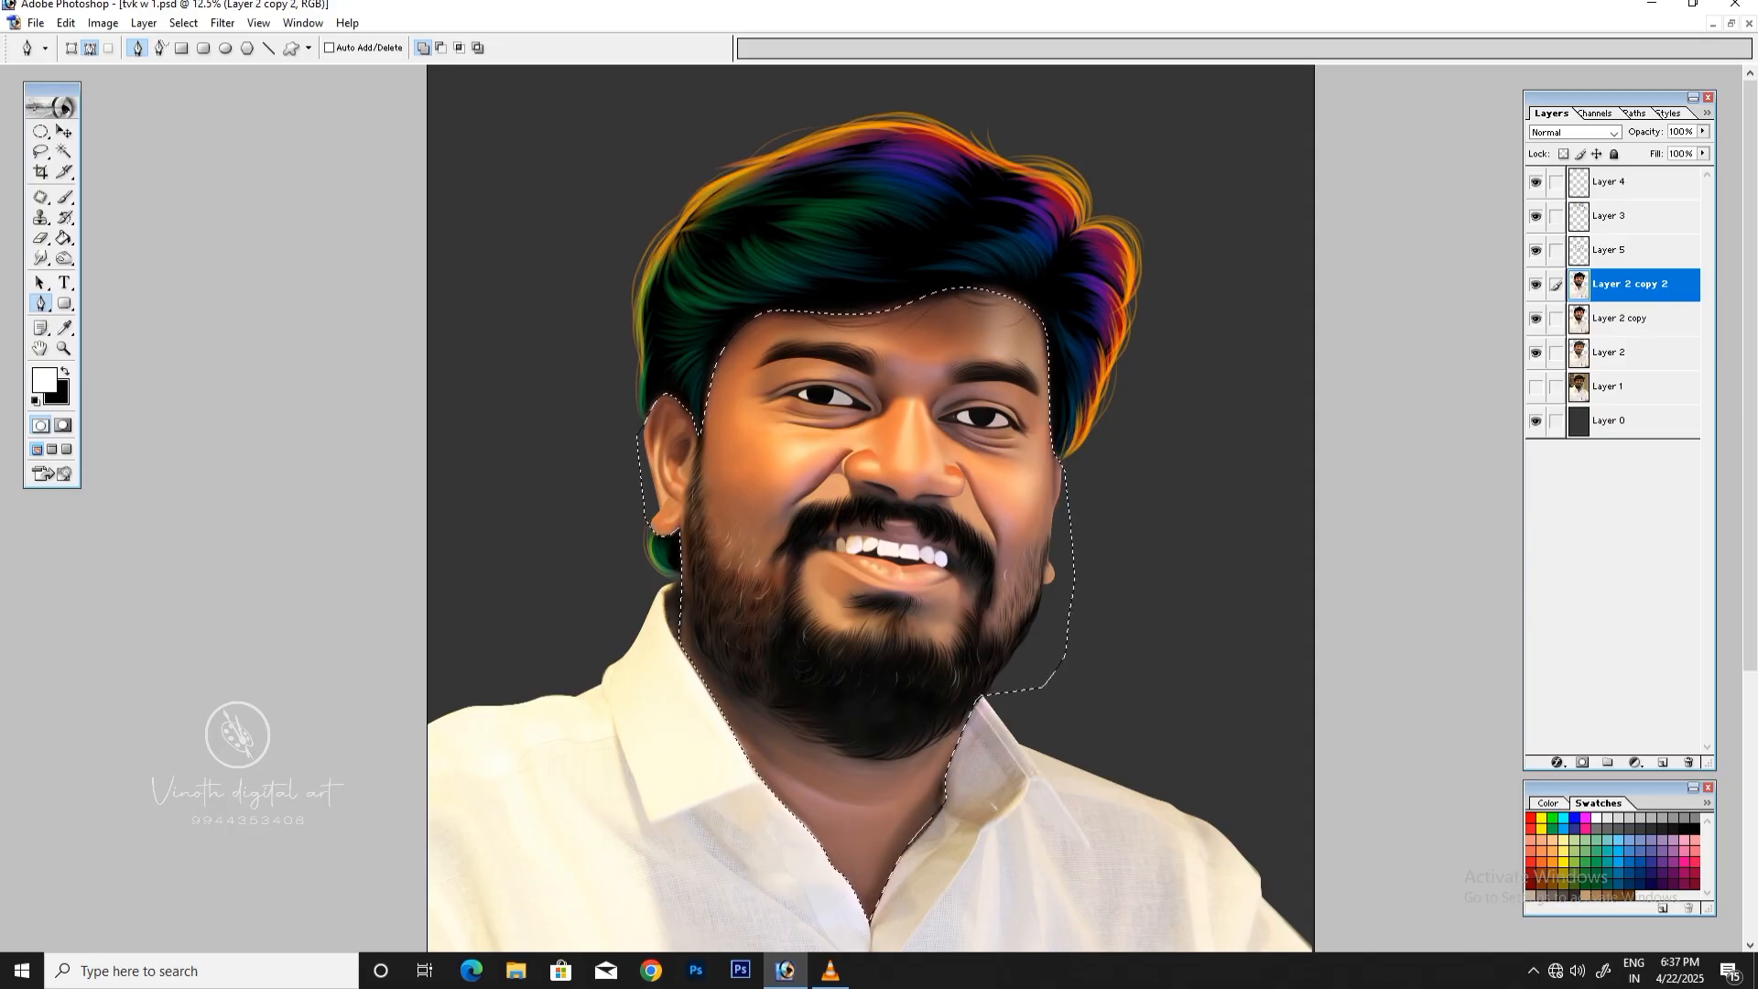
pyautogui.hotkey('ctrl', 'y')
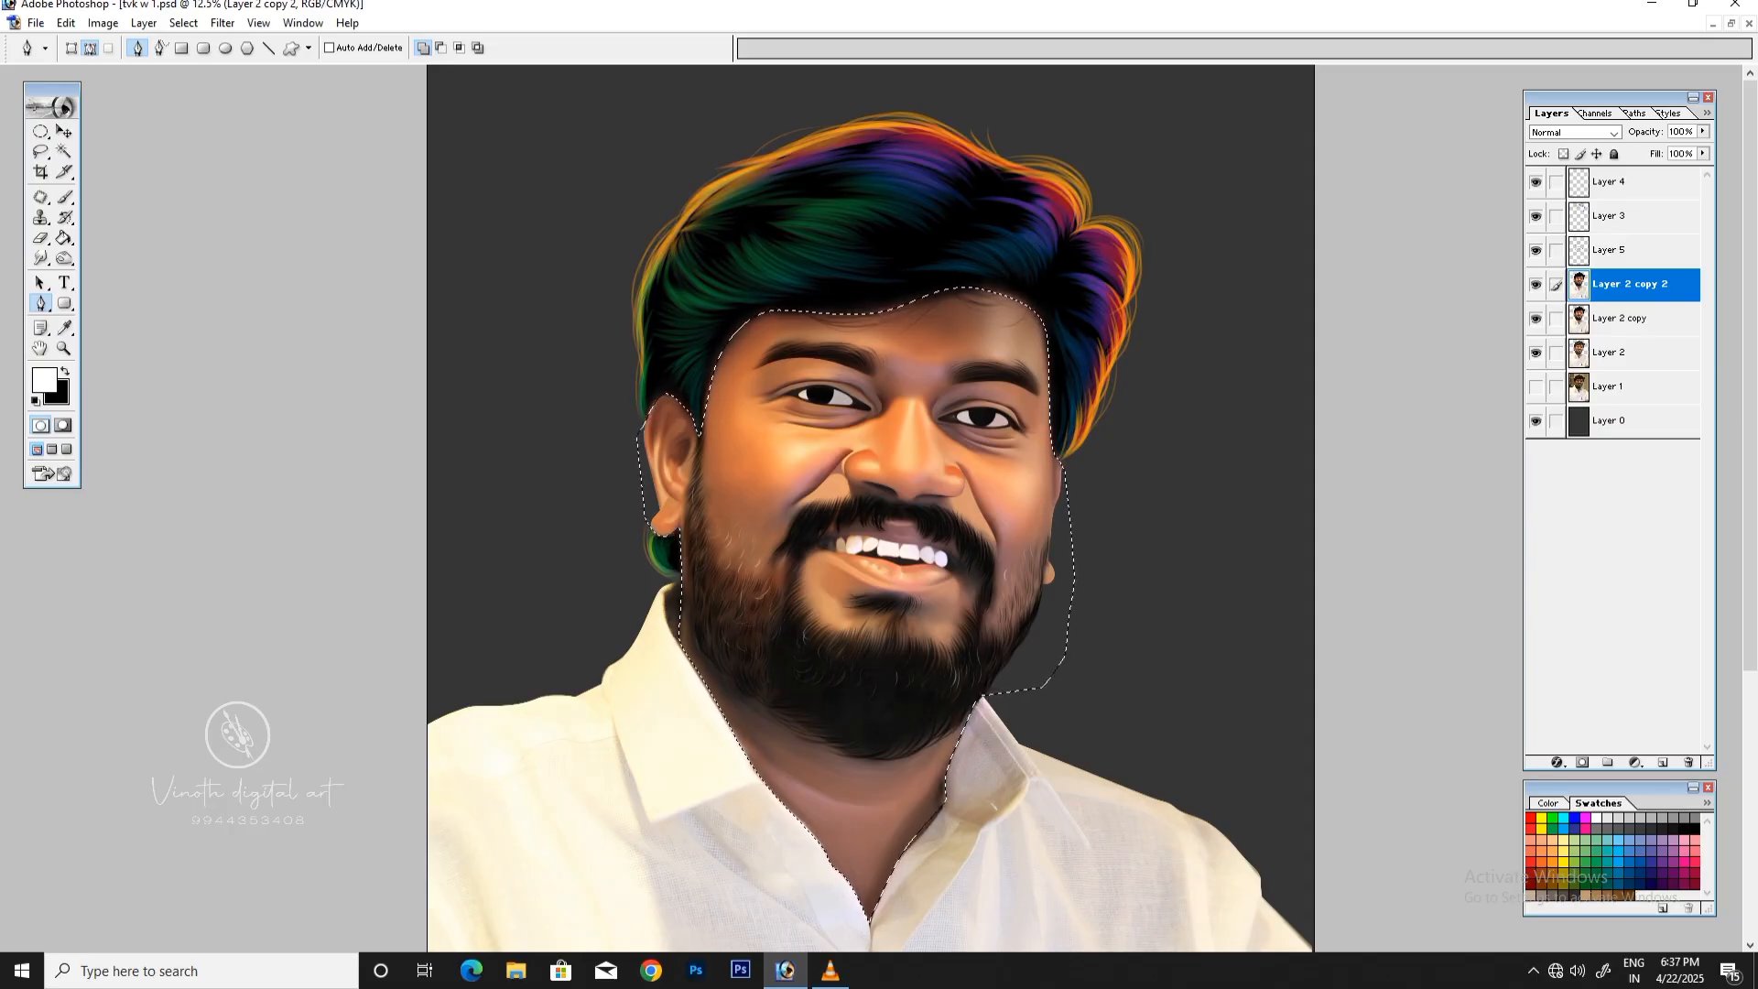
pyautogui.hotkey('ctrl', 'y')
# Step: Apply Brightness/Contrast to the selected face and neck with brightness +5 and contrast +8
pyautogui.click(103, 23)
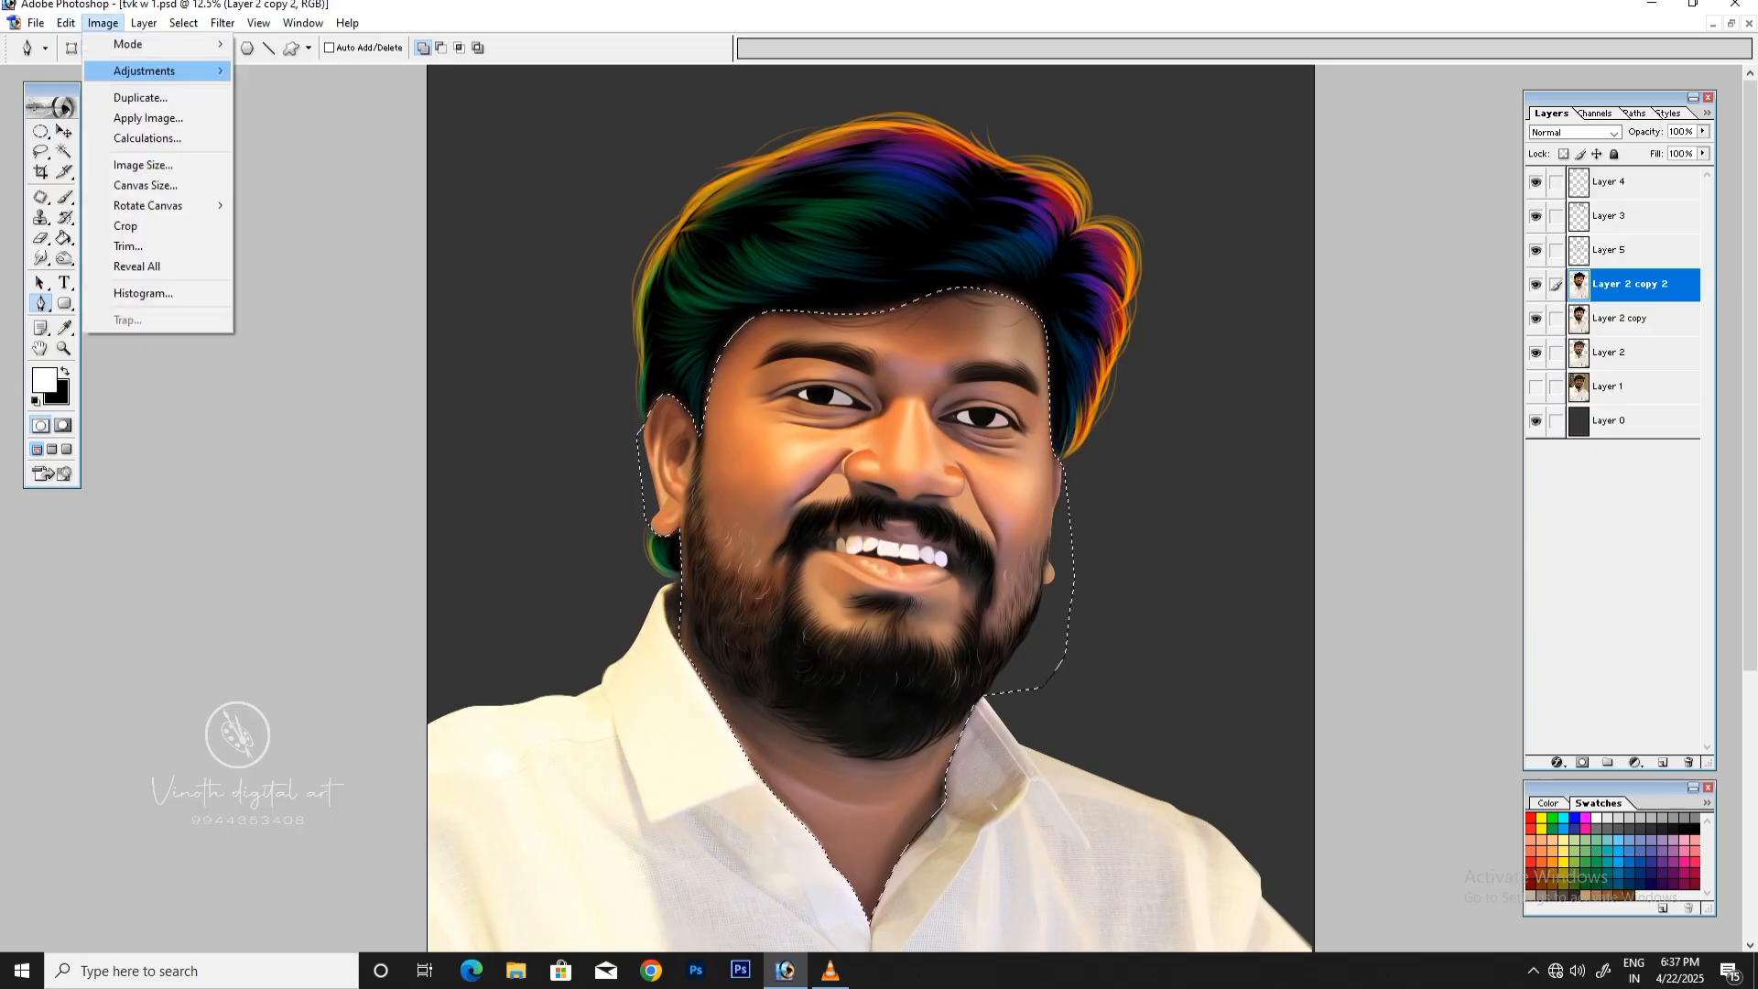
pyautogui.moveTo(143, 71)
pyautogui.click(312, 192)
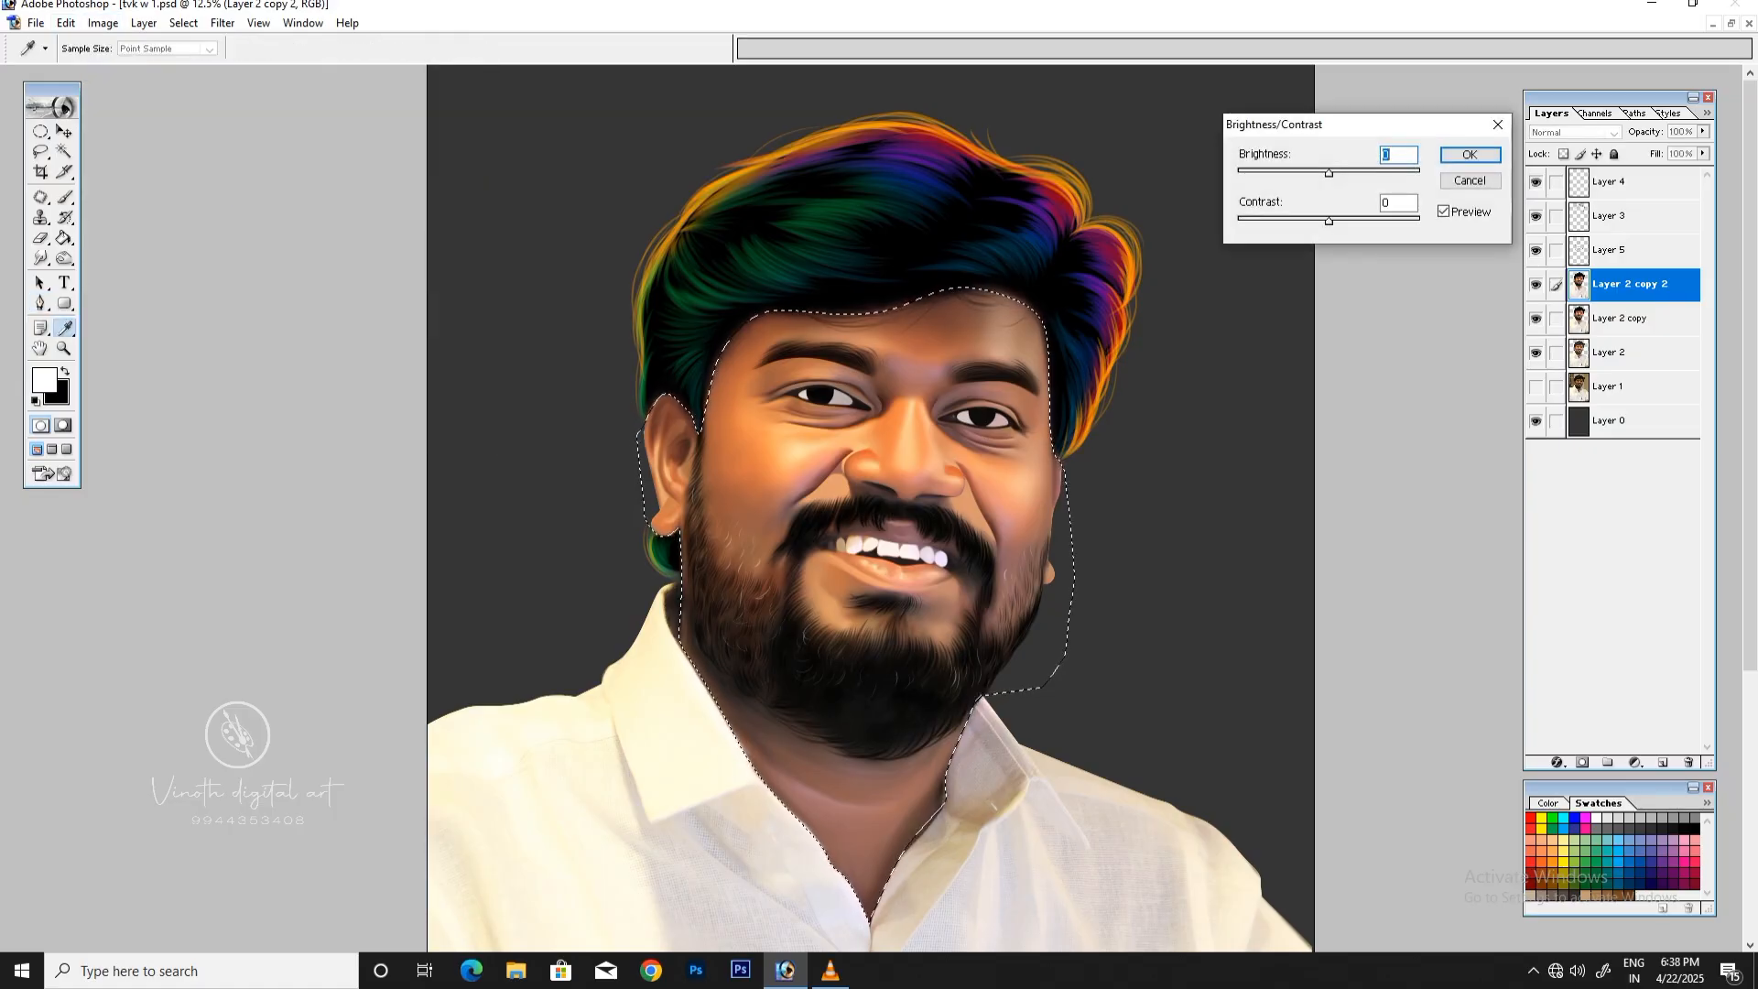
pyautogui.press('Up')
pyautogui.press('Up')
pyautogui.press('Up')
pyautogui.press('Up')
pyautogui.press('Up')
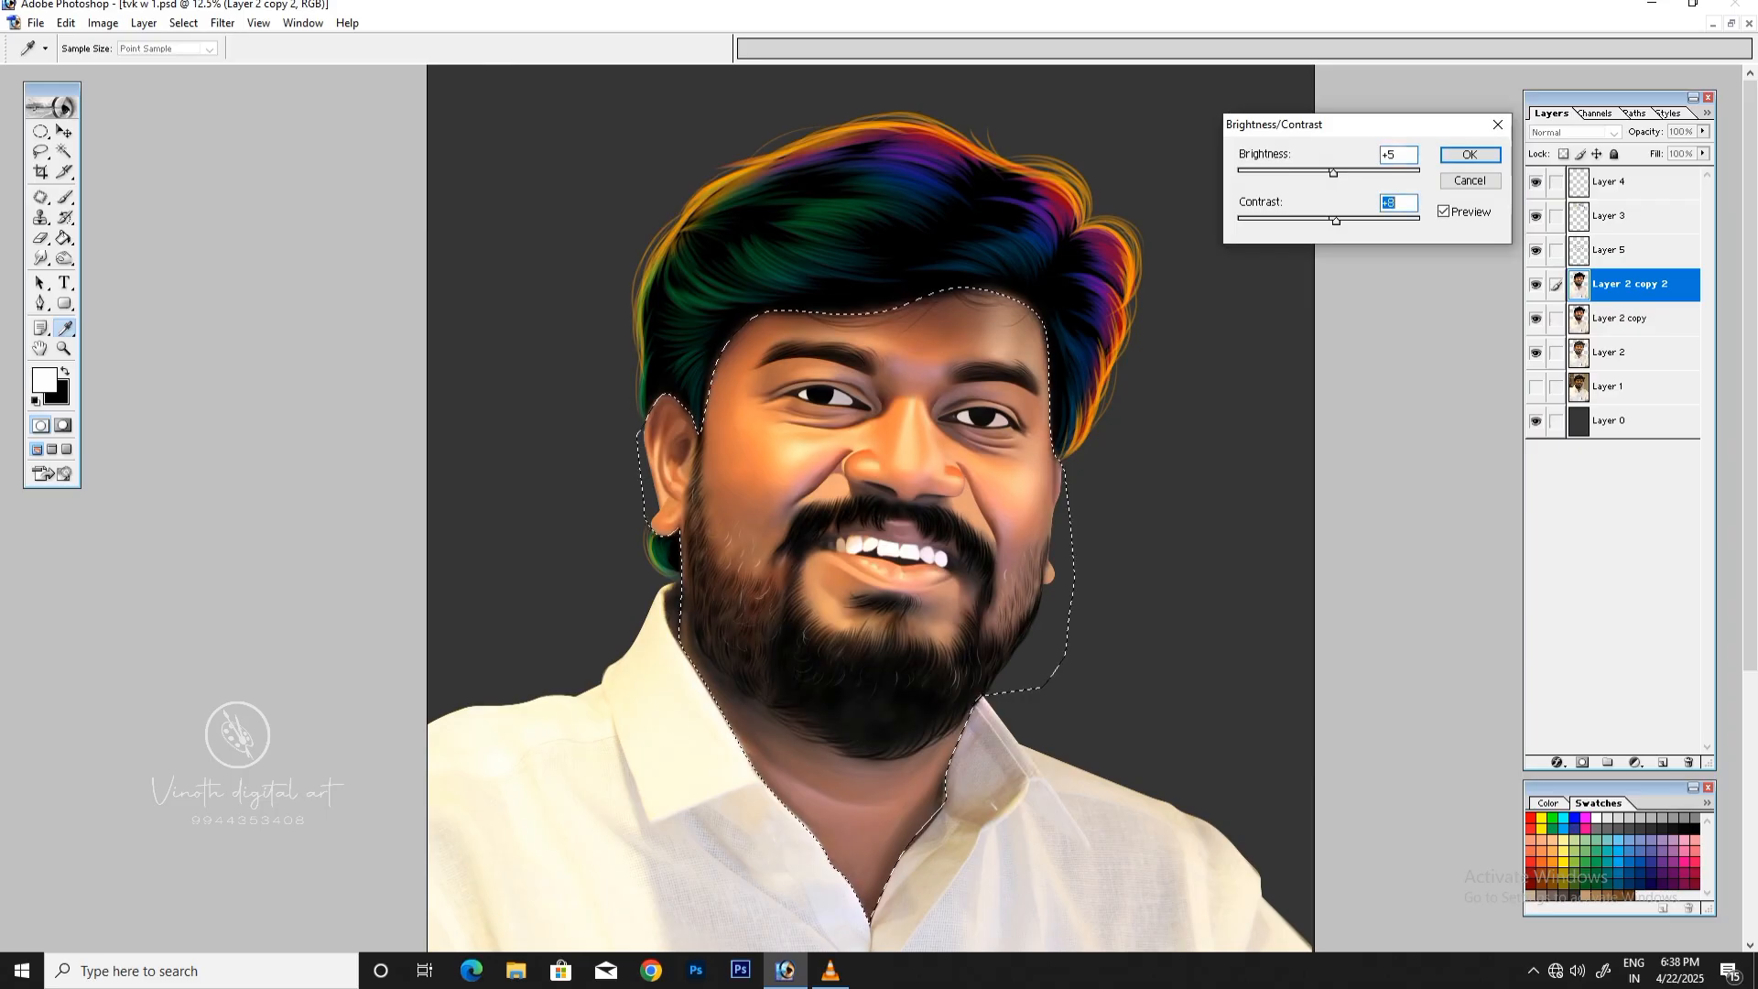
pyautogui.press('Return')
pyautogui.press('p')
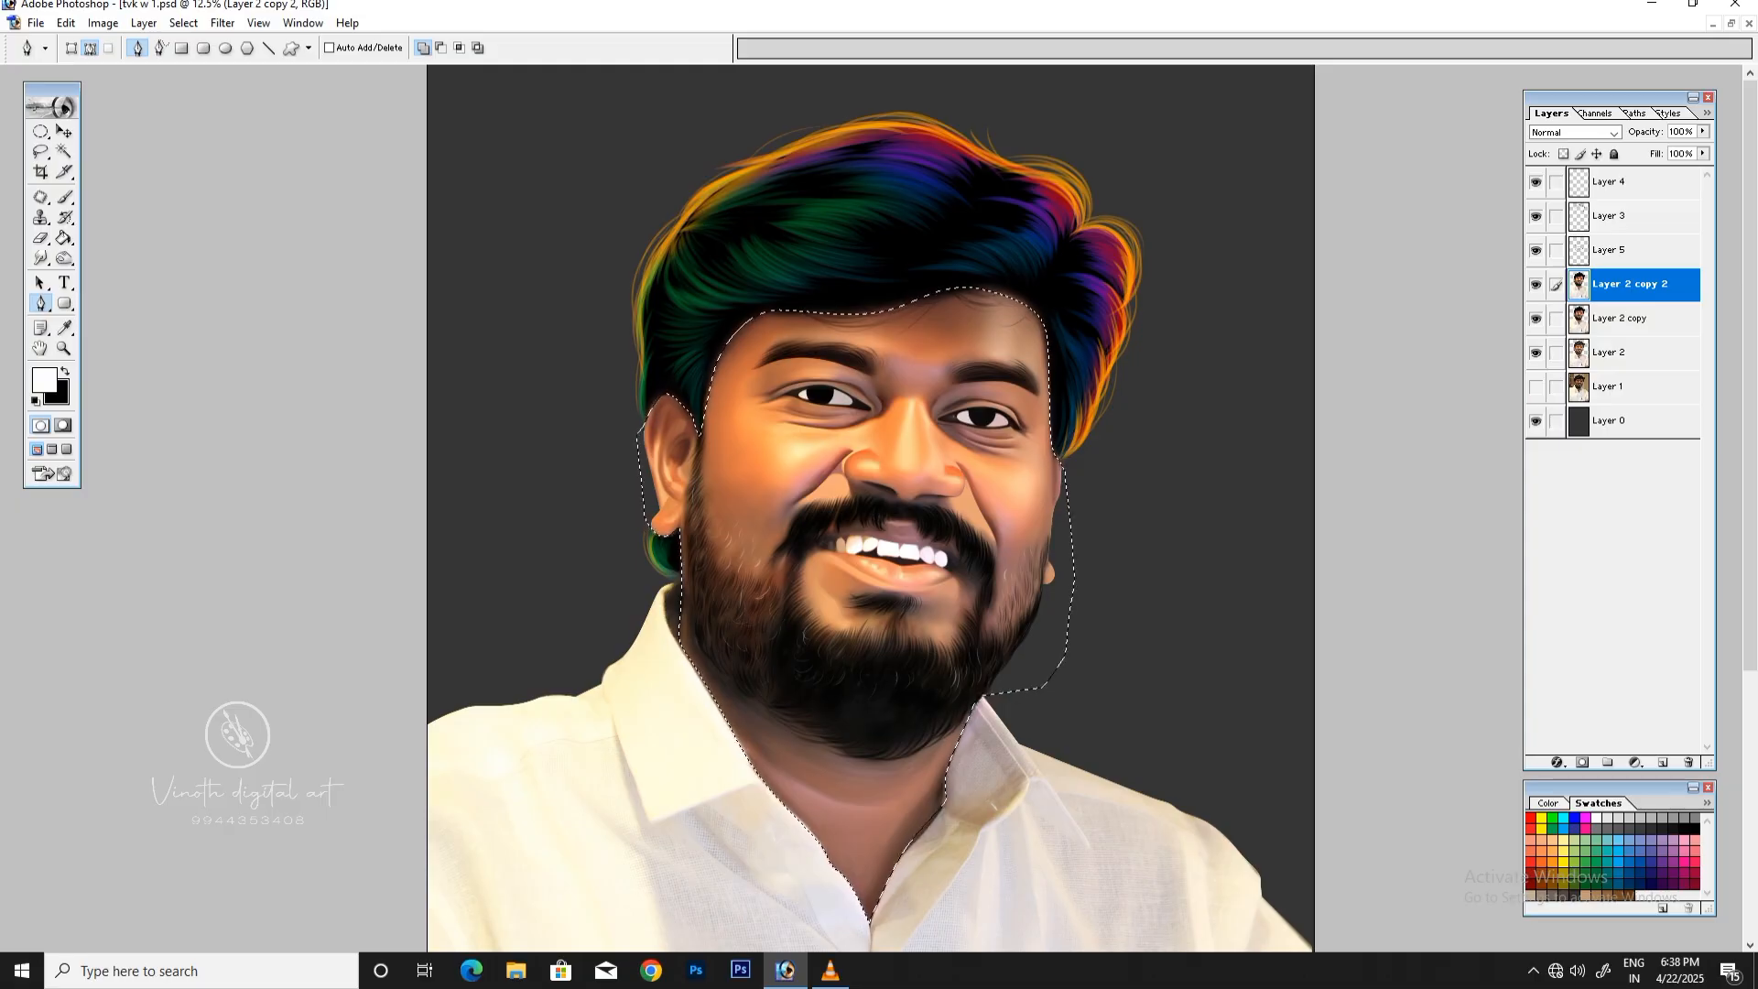
# Step: Increase the saturation of the selected face and neck slightly with Hue/Saturation
pyautogui.press('i')
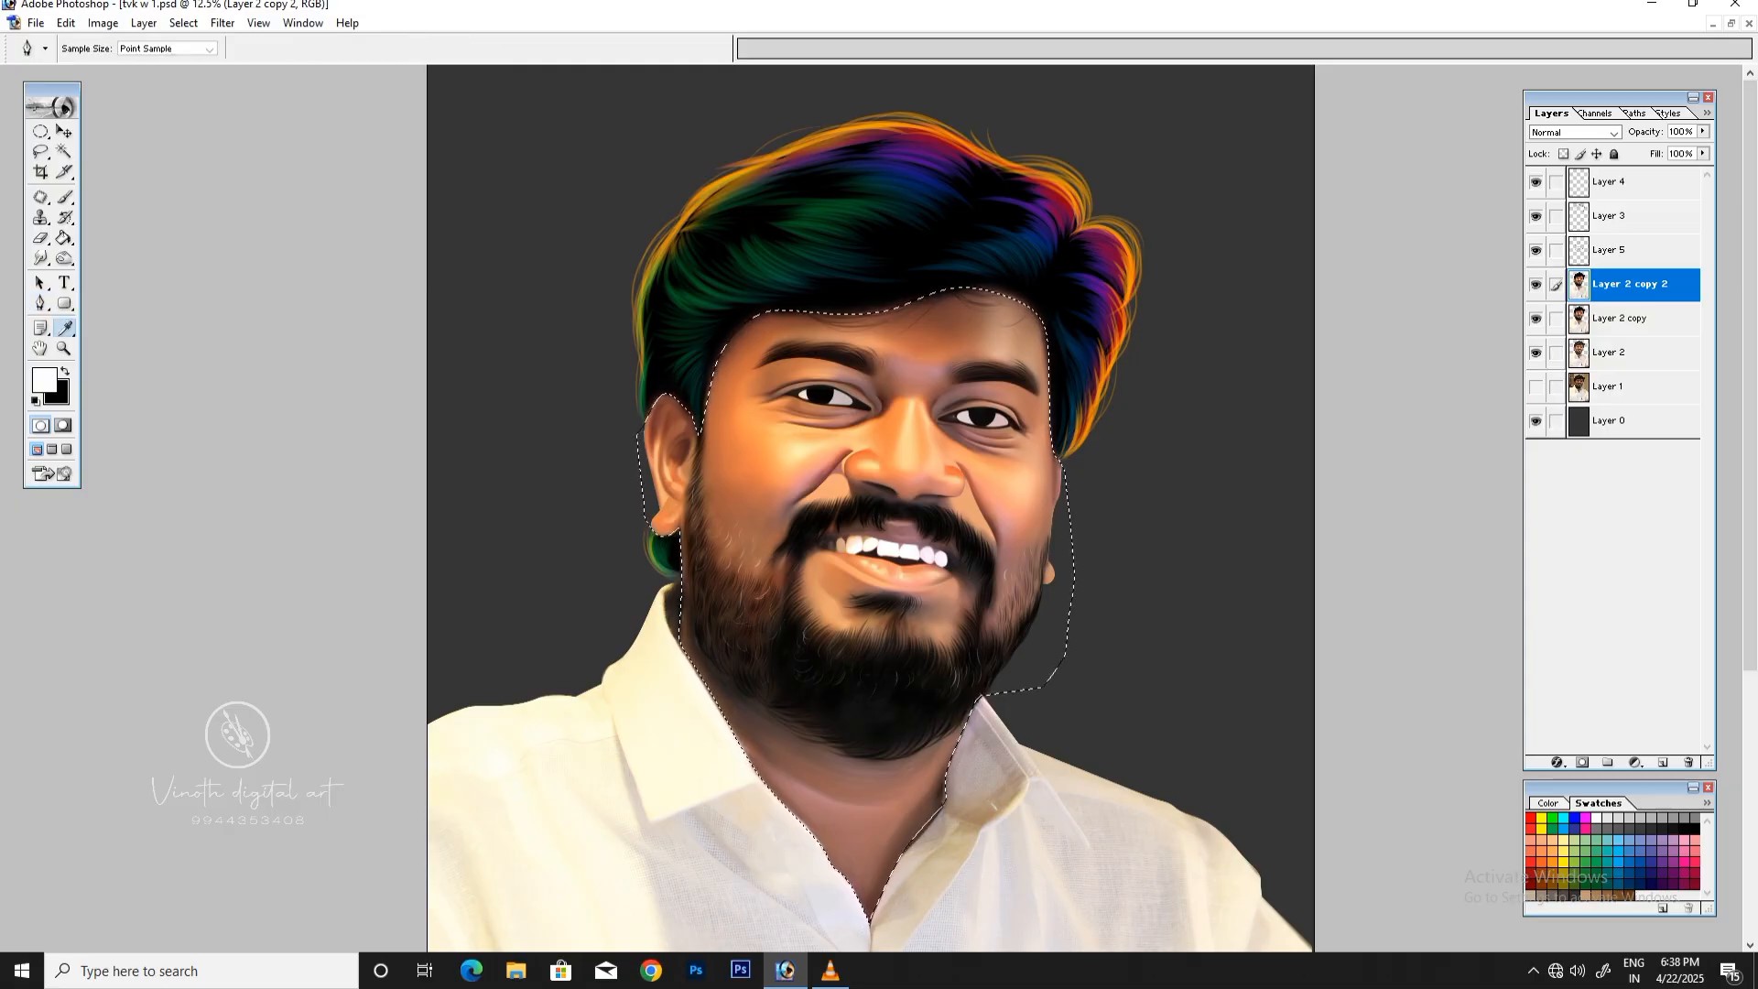
pyautogui.hotkey('ctrl', 'u')
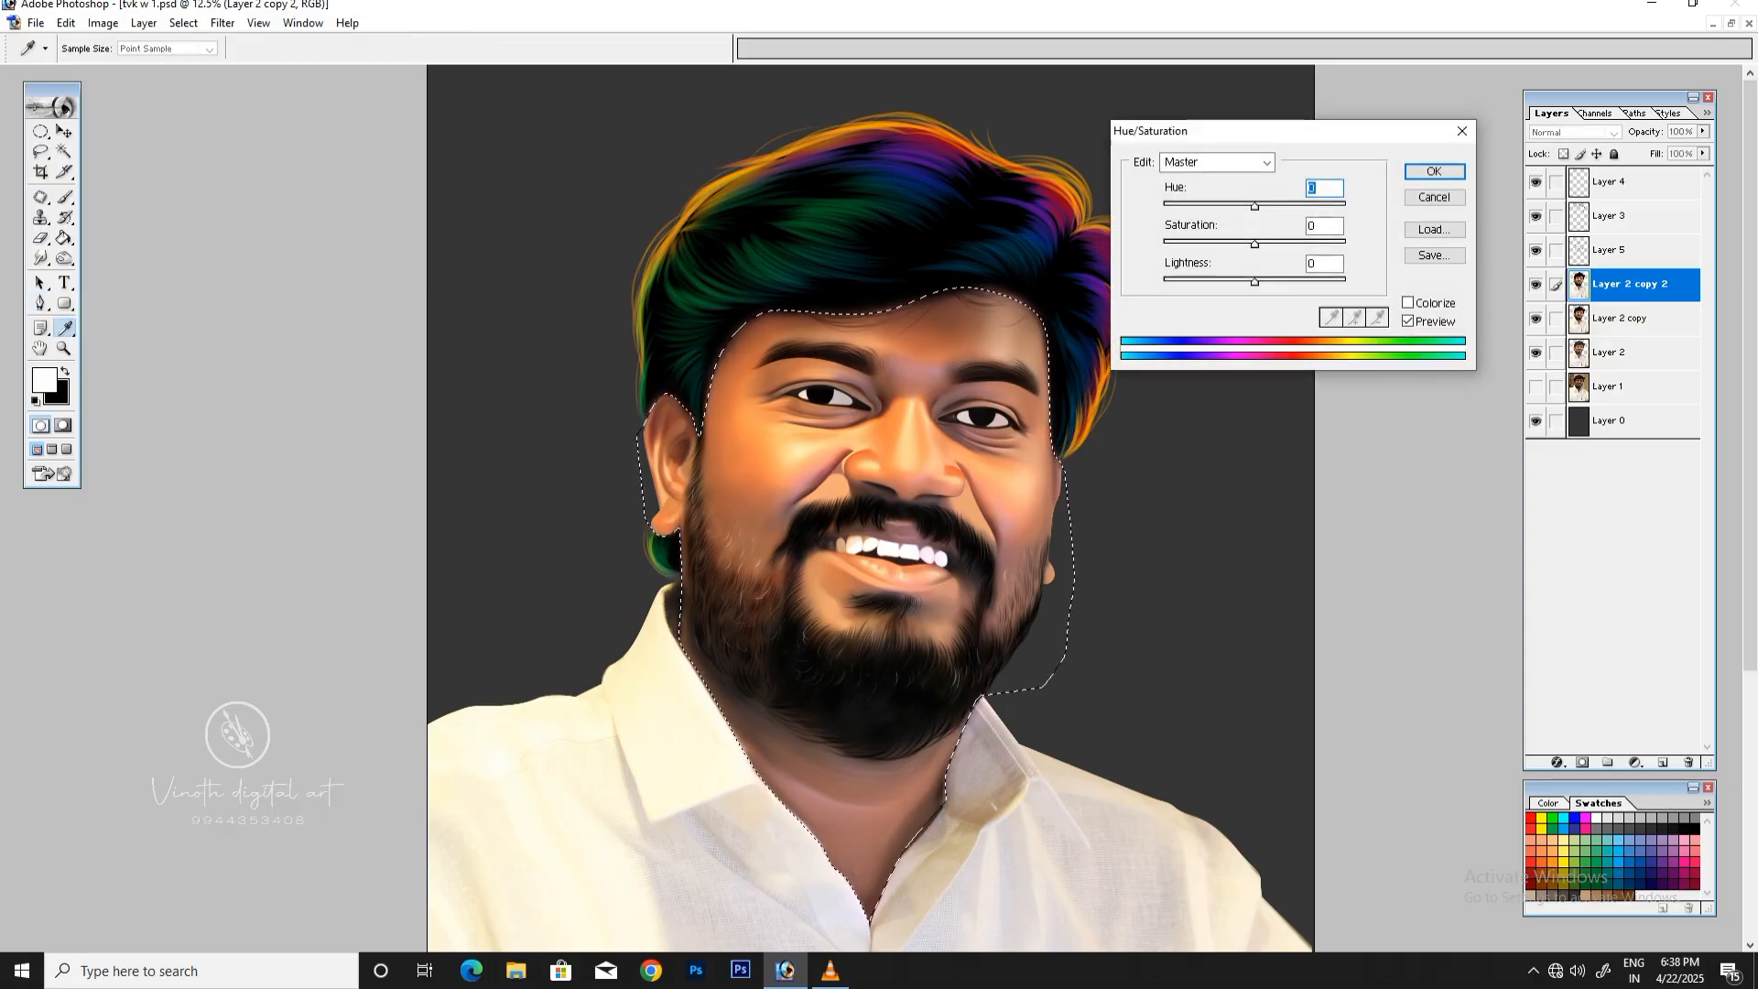
pyautogui.moveTo(1254, 244); pyautogui.dragTo(1270, 245)
pyautogui.press('Return')
pyautogui.press('p')
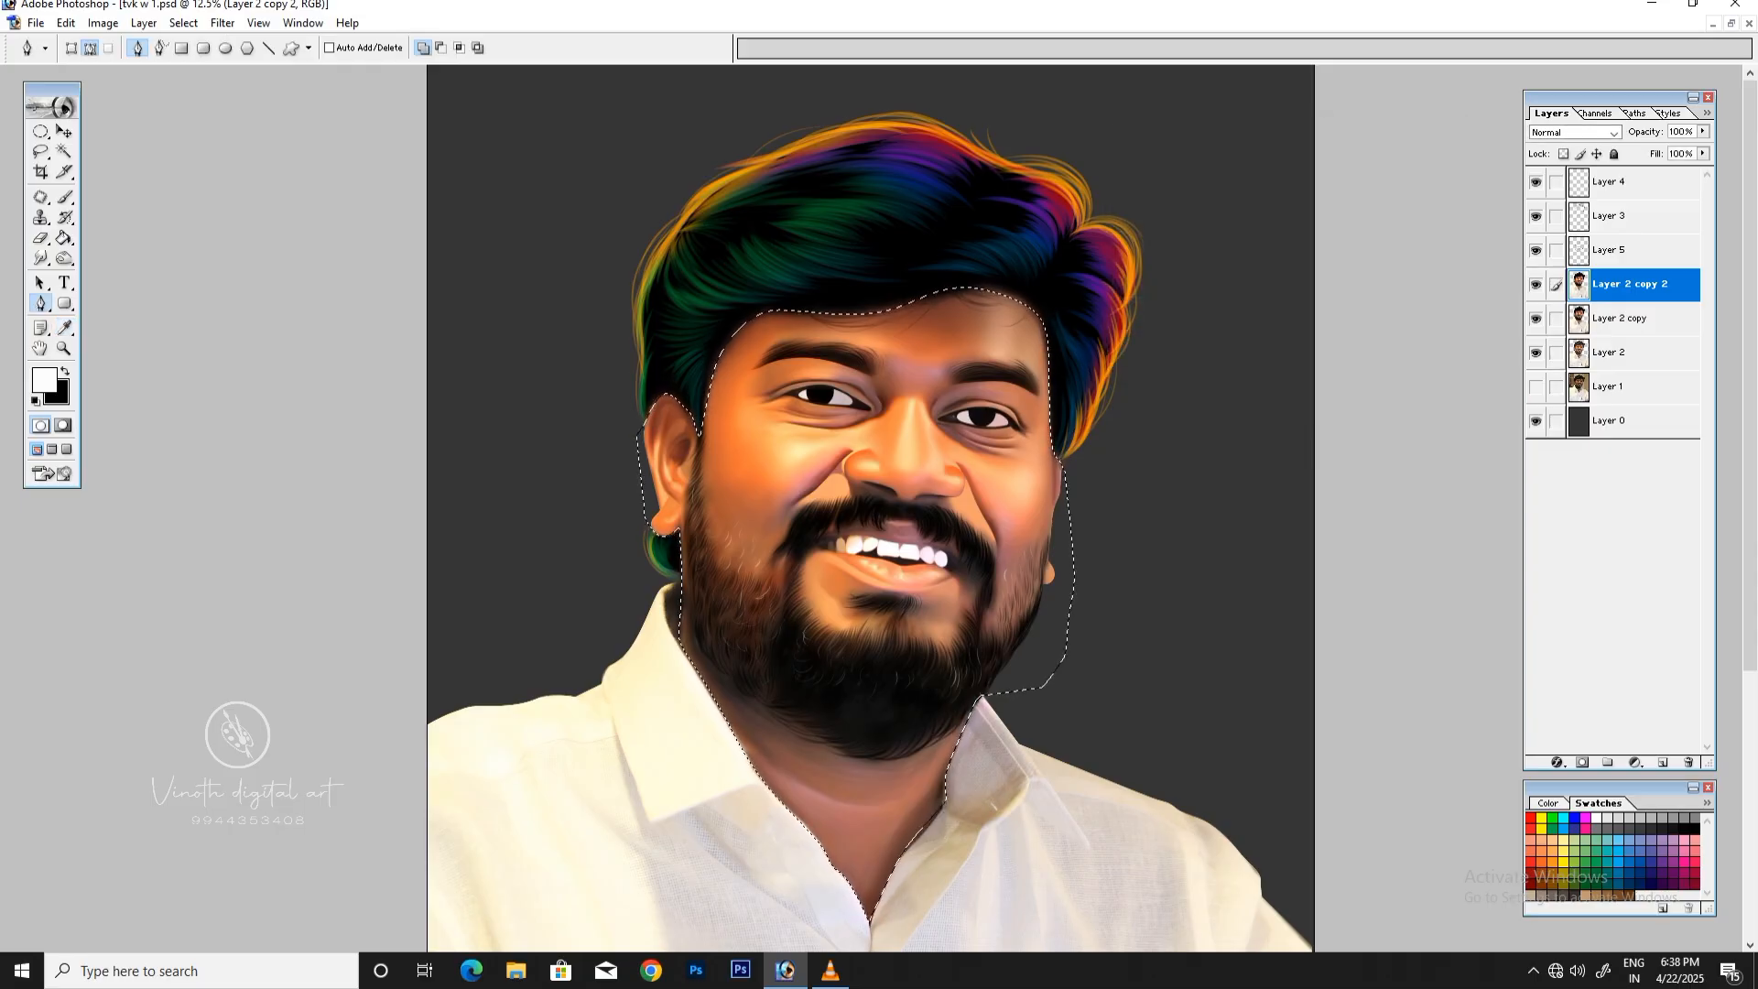
# Step: Apply Selective Color to the skin's Reds using the Absolute method, raising yellow and lowering cyan slightly
pyautogui.click(102, 23)
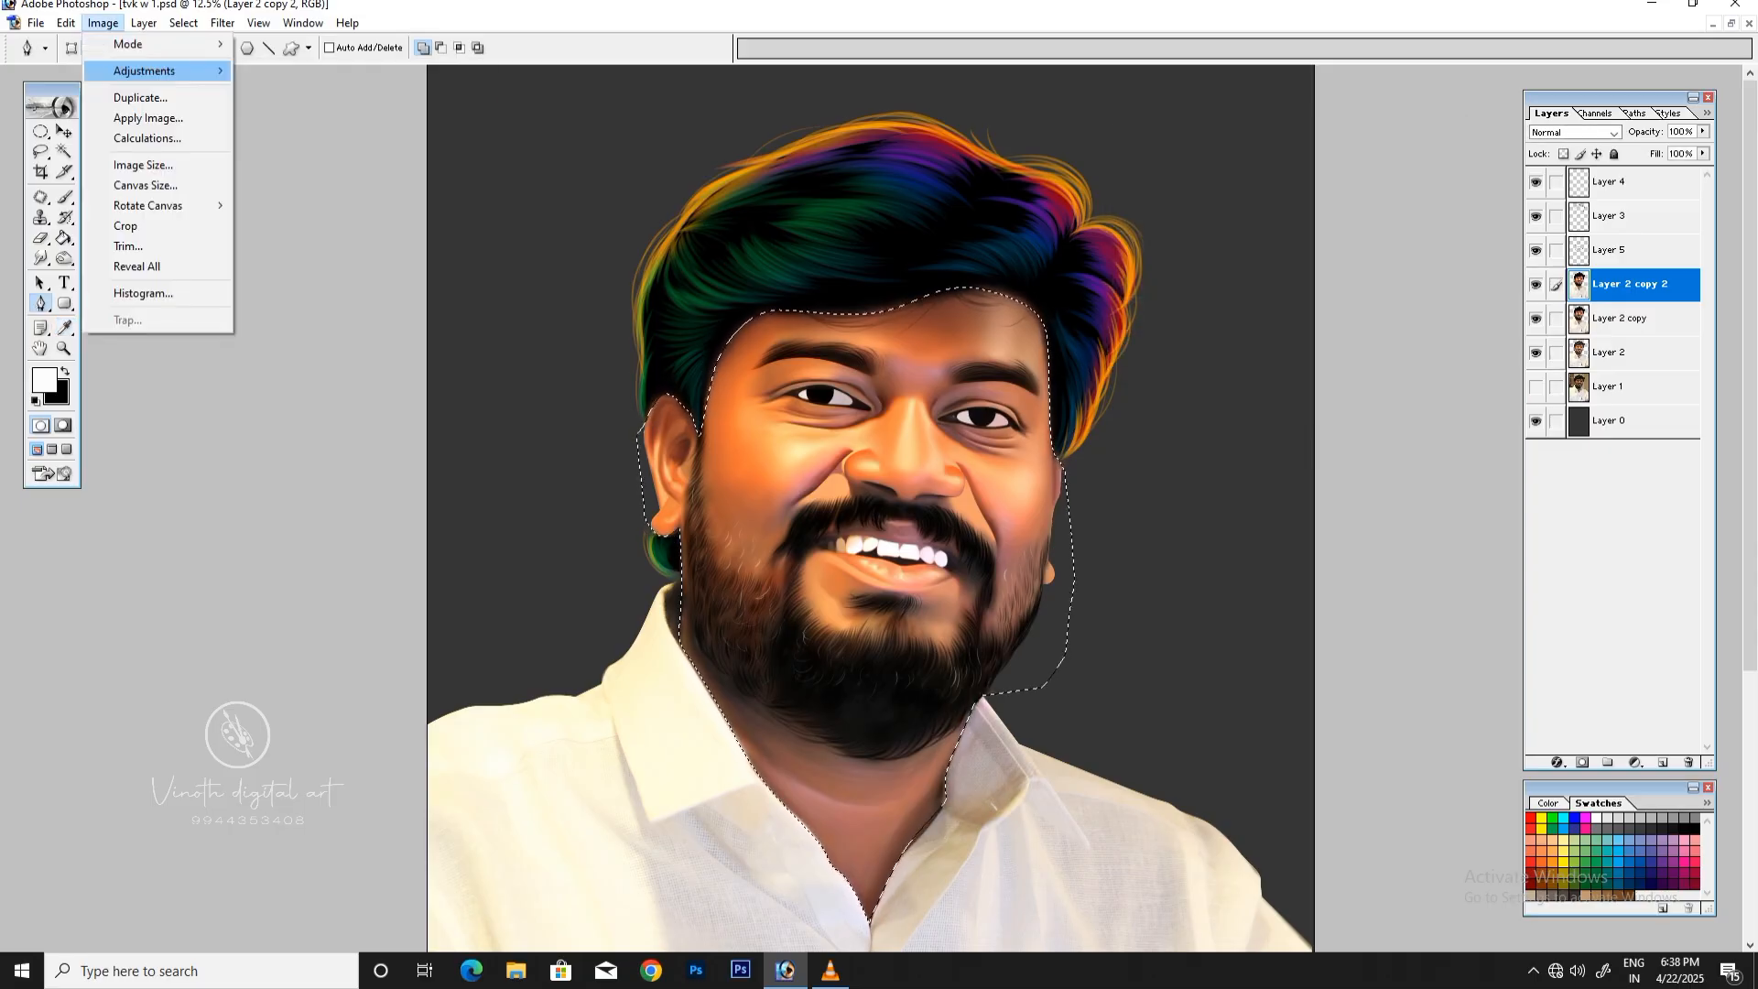
pyautogui.moveTo(156, 71)
pyautogui.click(302, 280)
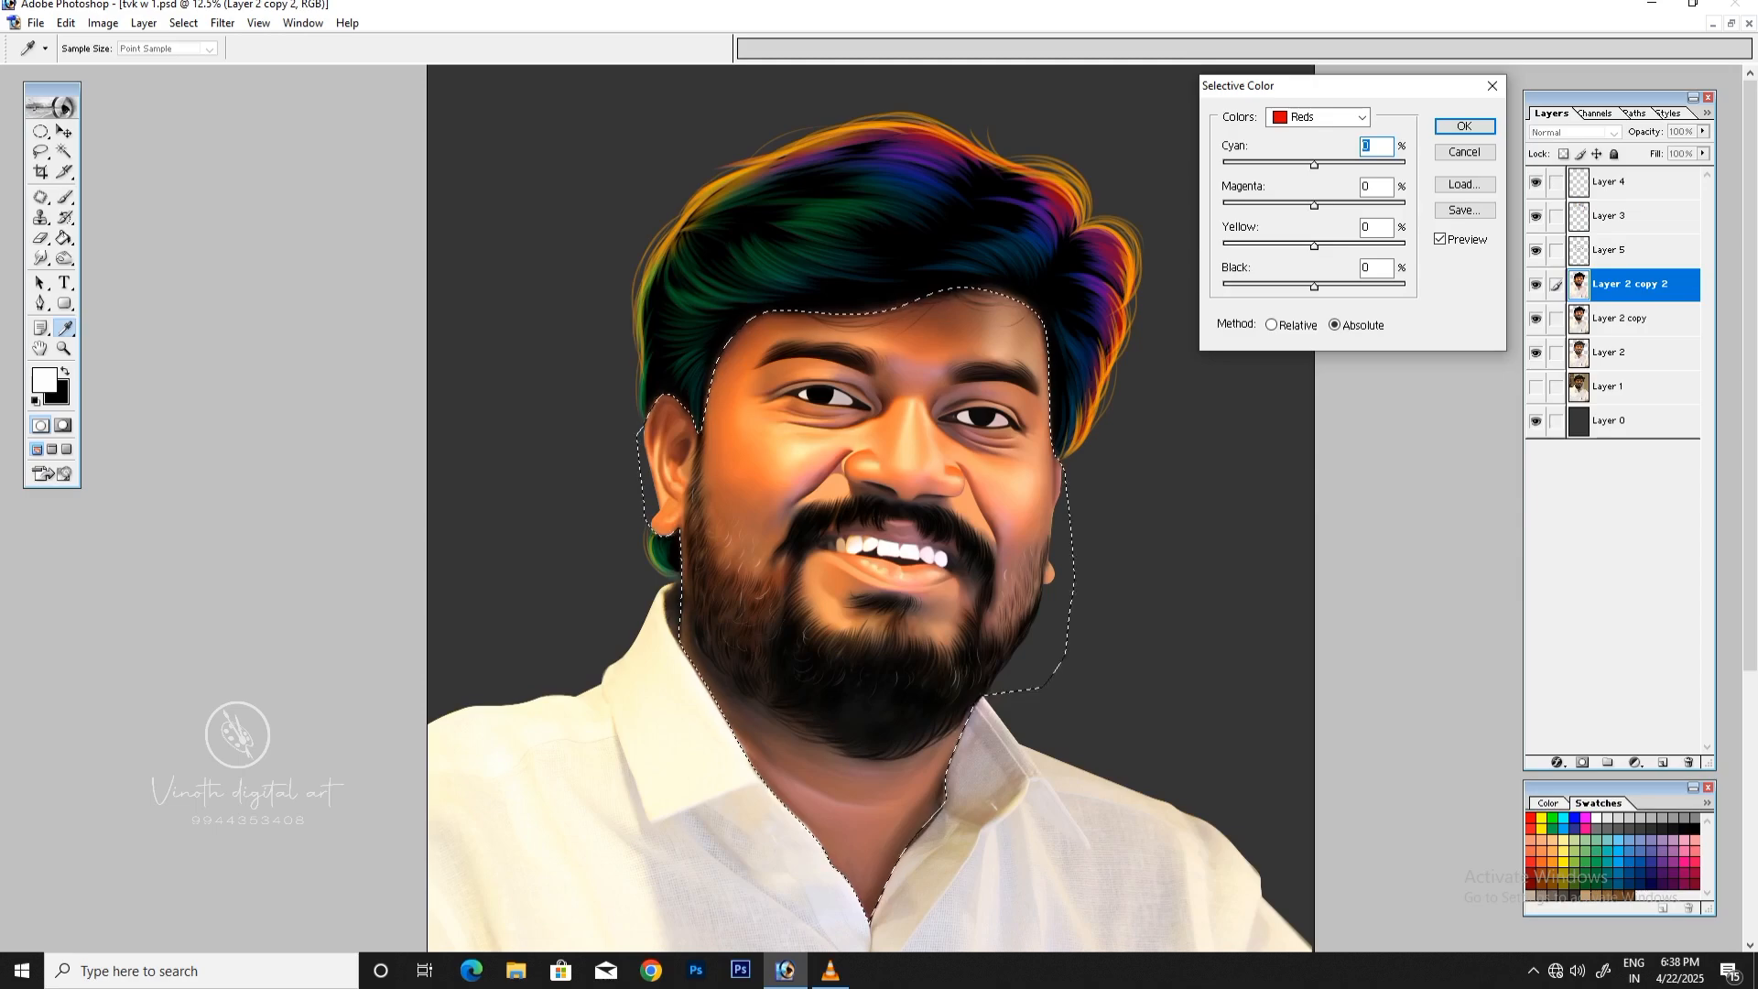
pyautogui.moveTo(1314, 245); pyautogui.dragTo(1322, 245)
pyautogui.moveTo(1314, 165); pyautogui.dragTo(1305, 164)
pyautogui.press('Return')
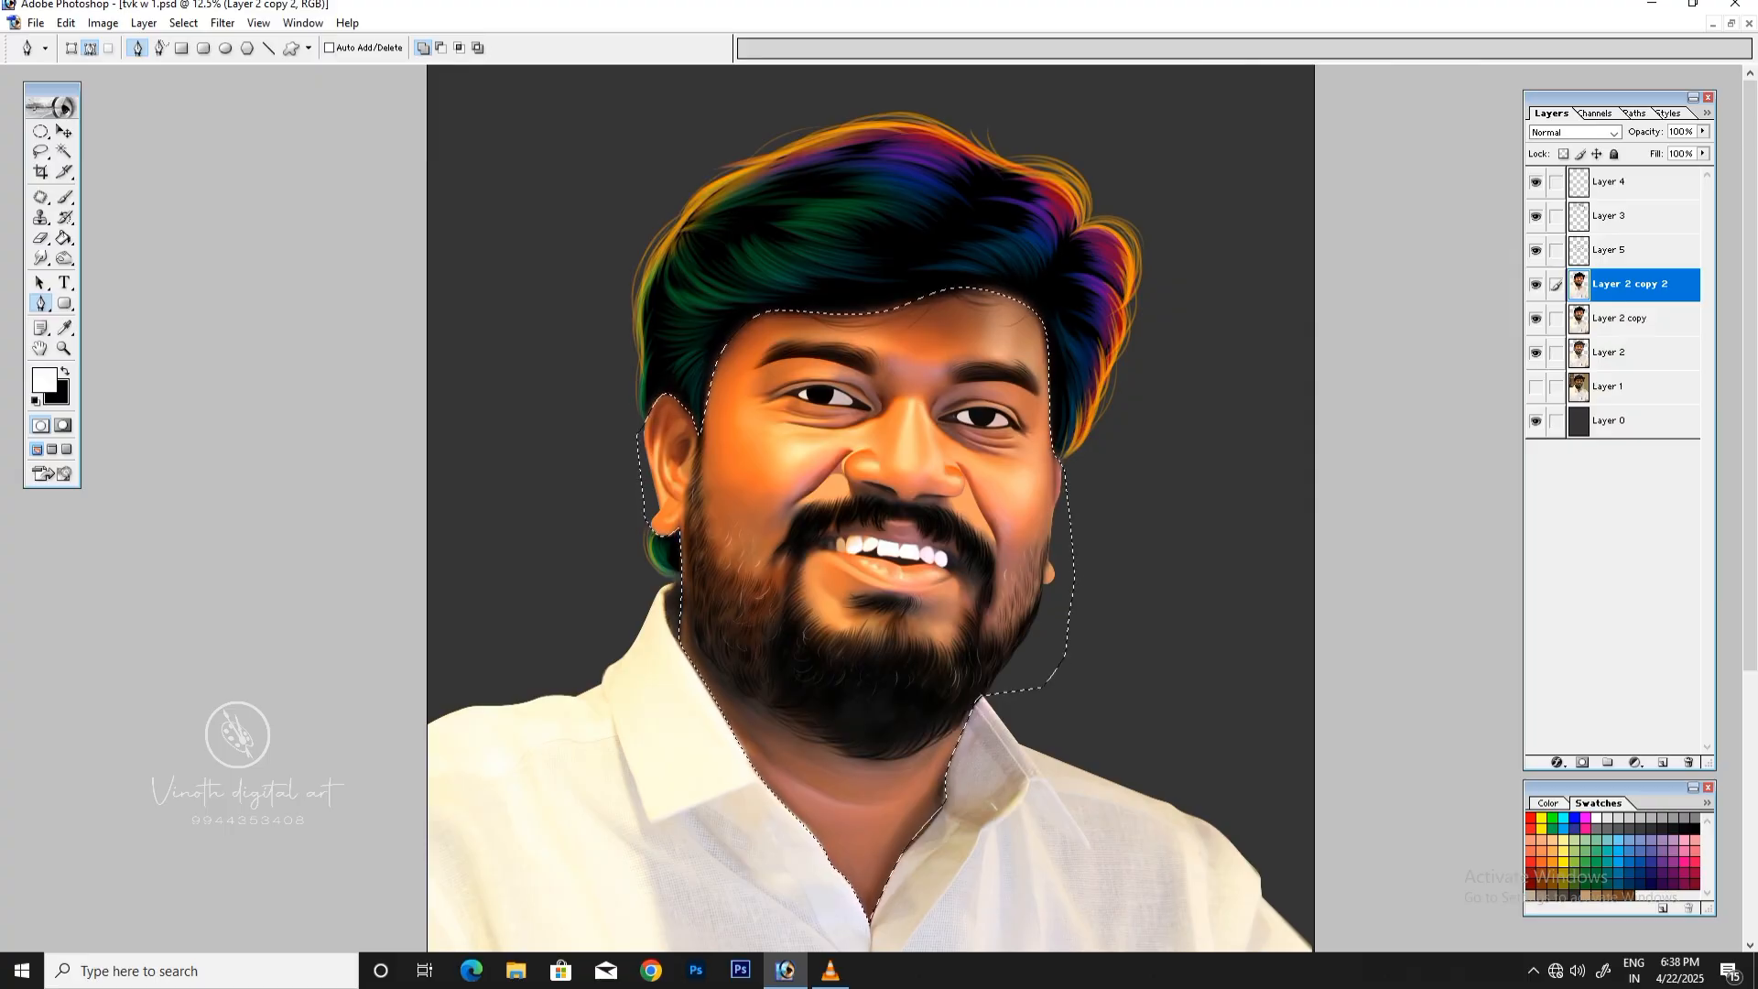
# Step: Apply Color Balance to the selected skin, shifting the midtones slightly toward yellow and the highlights toward blue
pyautogui.hotkey('ctrl', 'b')
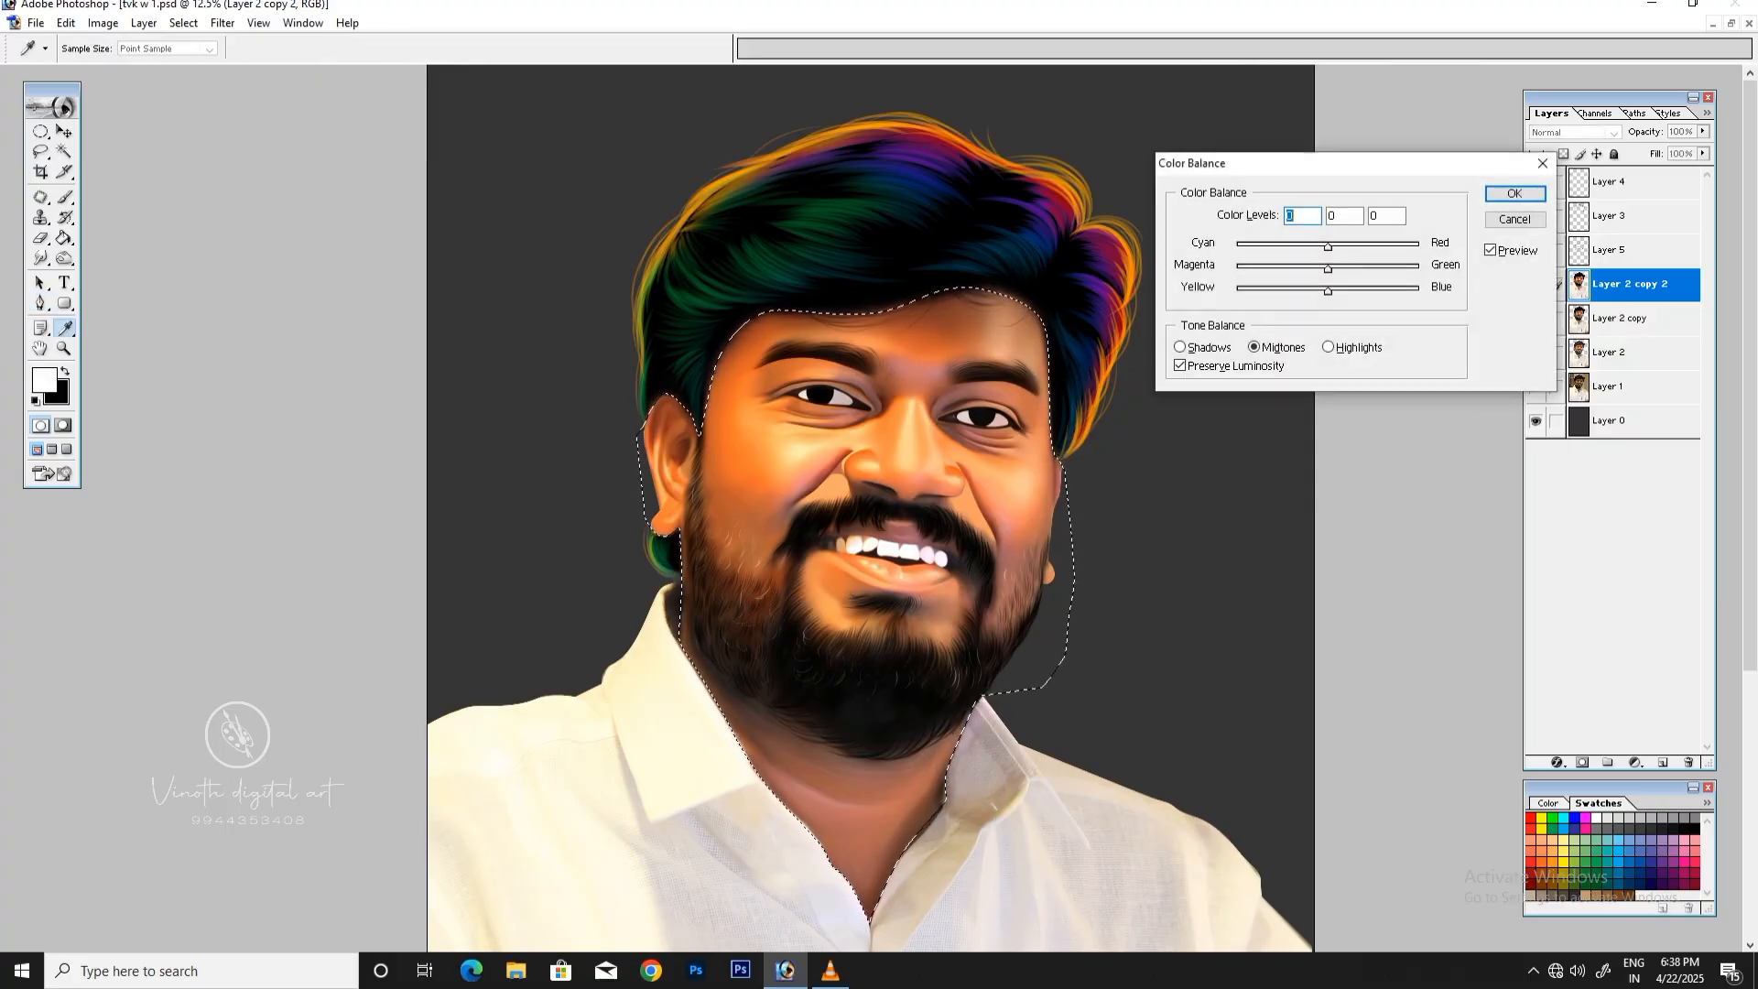
pyautogui.press('Tab')
pyautogui.press('Tab')
pyautogui.press('Down')
pyautogui.press('Down')
pyautogui.press('Down')
pyautogui.press('Down')
pyautogui.press('Down')
pyautogui.click(1328, 347)
pyautogui.moveTo(1327, 290); pyautogui.dragTo(1356, 290)
pyautogui.press('Return')
pyautogui.press('p')
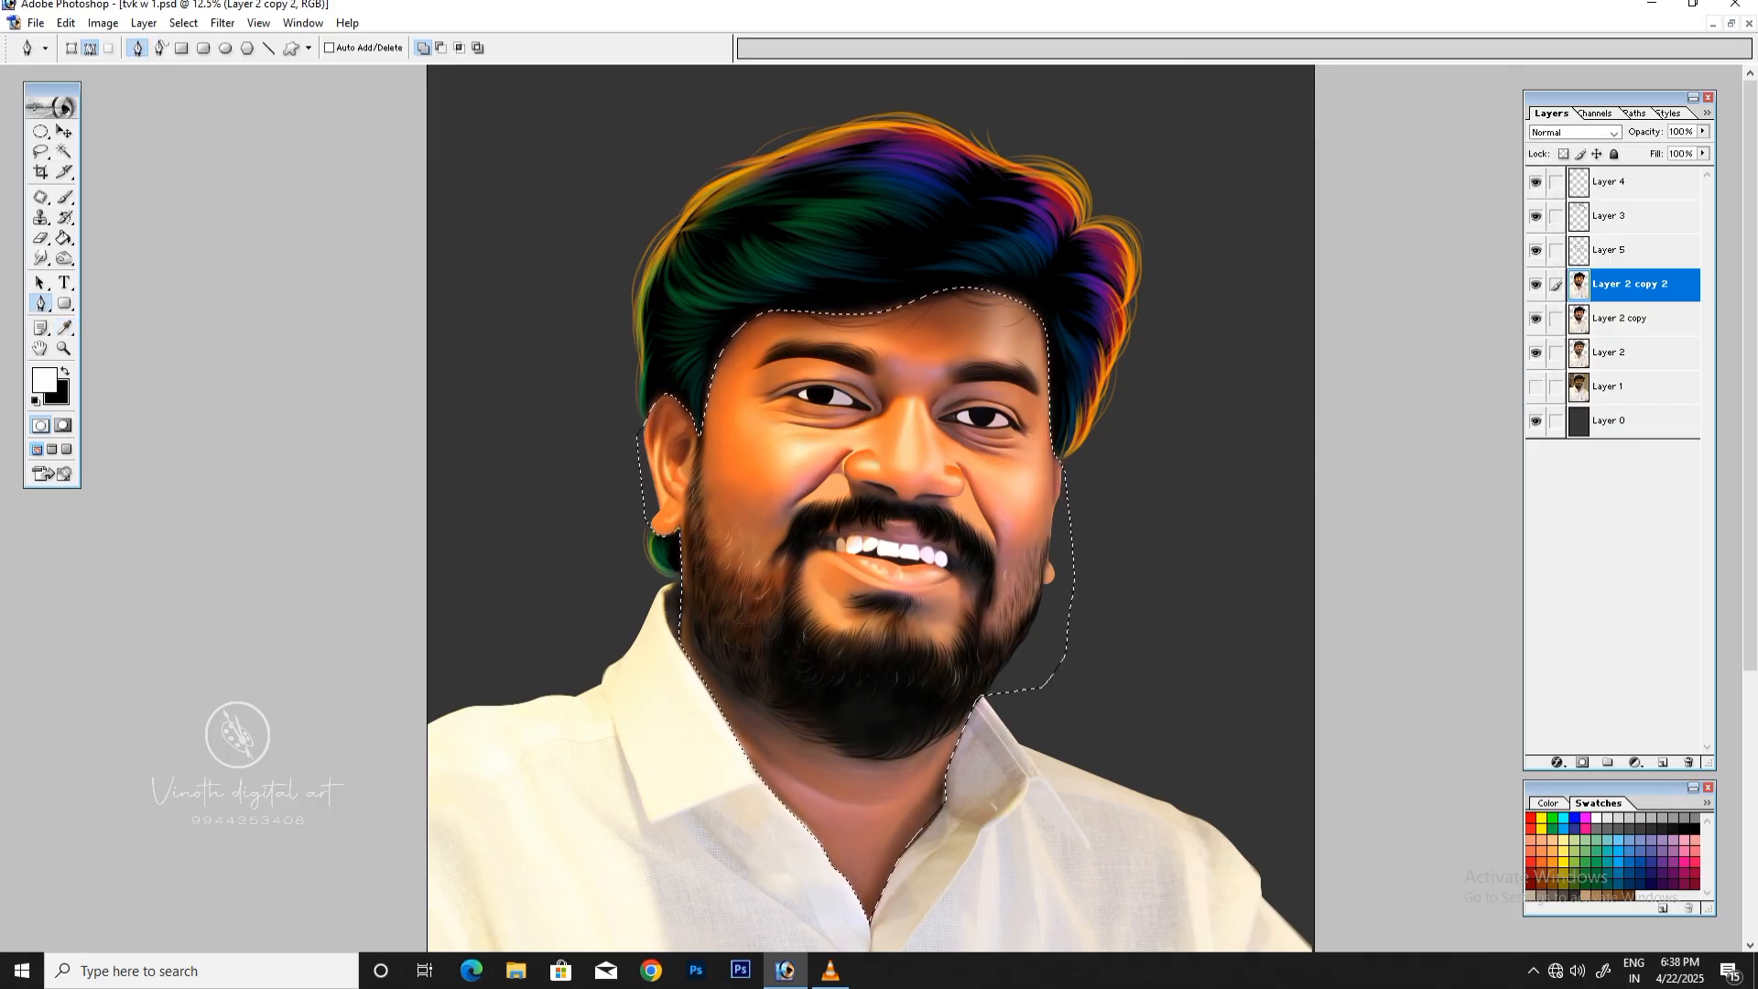
# Step: Deselect the adjusted face and neck area
pyautogui.hotkey('ctrl', '+')
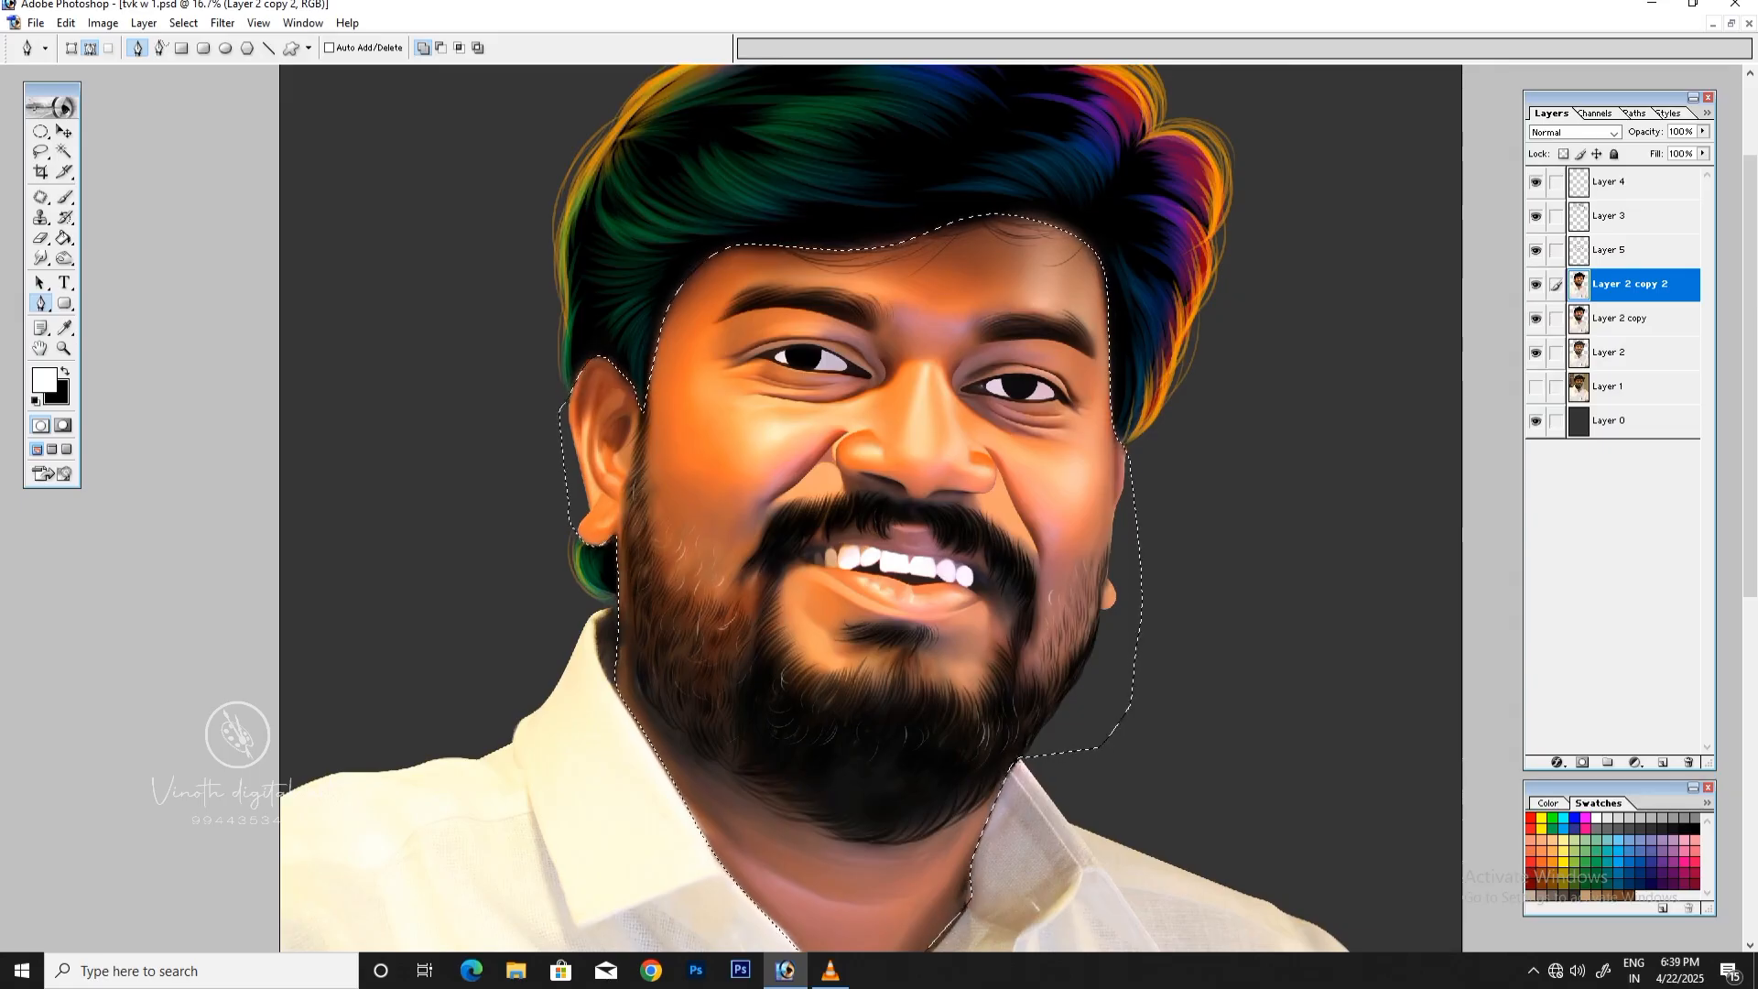
pyautogui.hotkey('ctrl', '-')
pyautogui.hotkey('ctrl', '-')
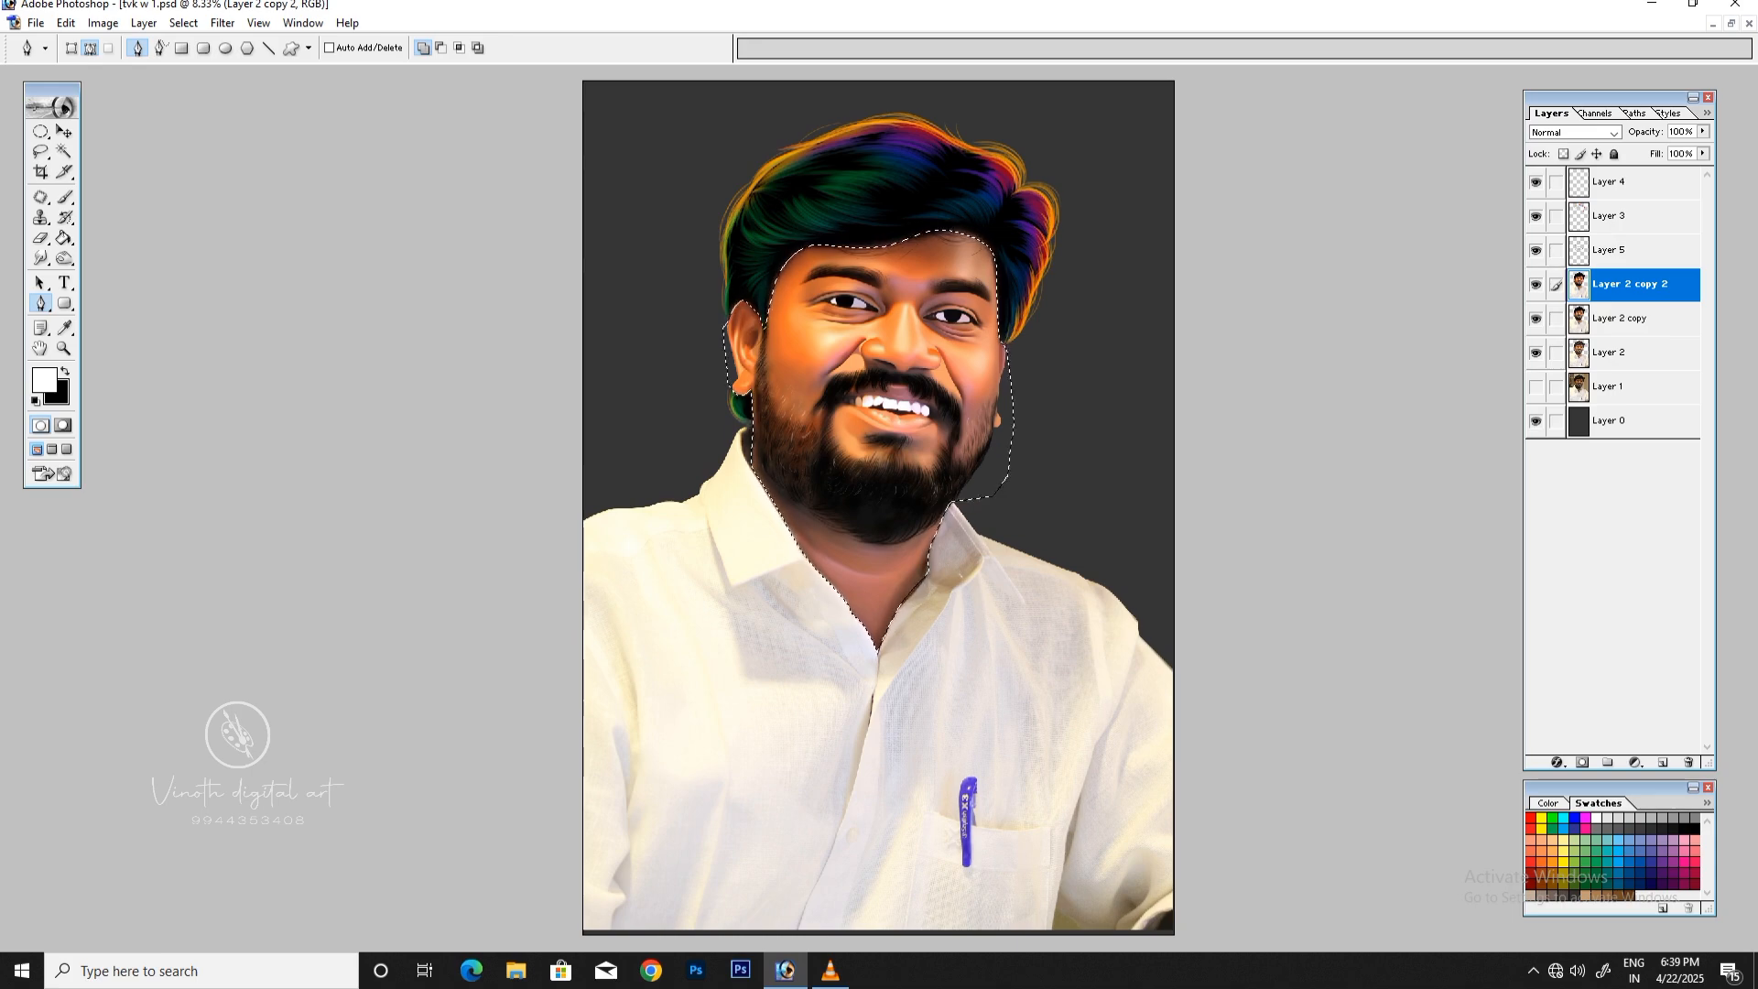
pyautogui.hotkey('ctrl', '+')
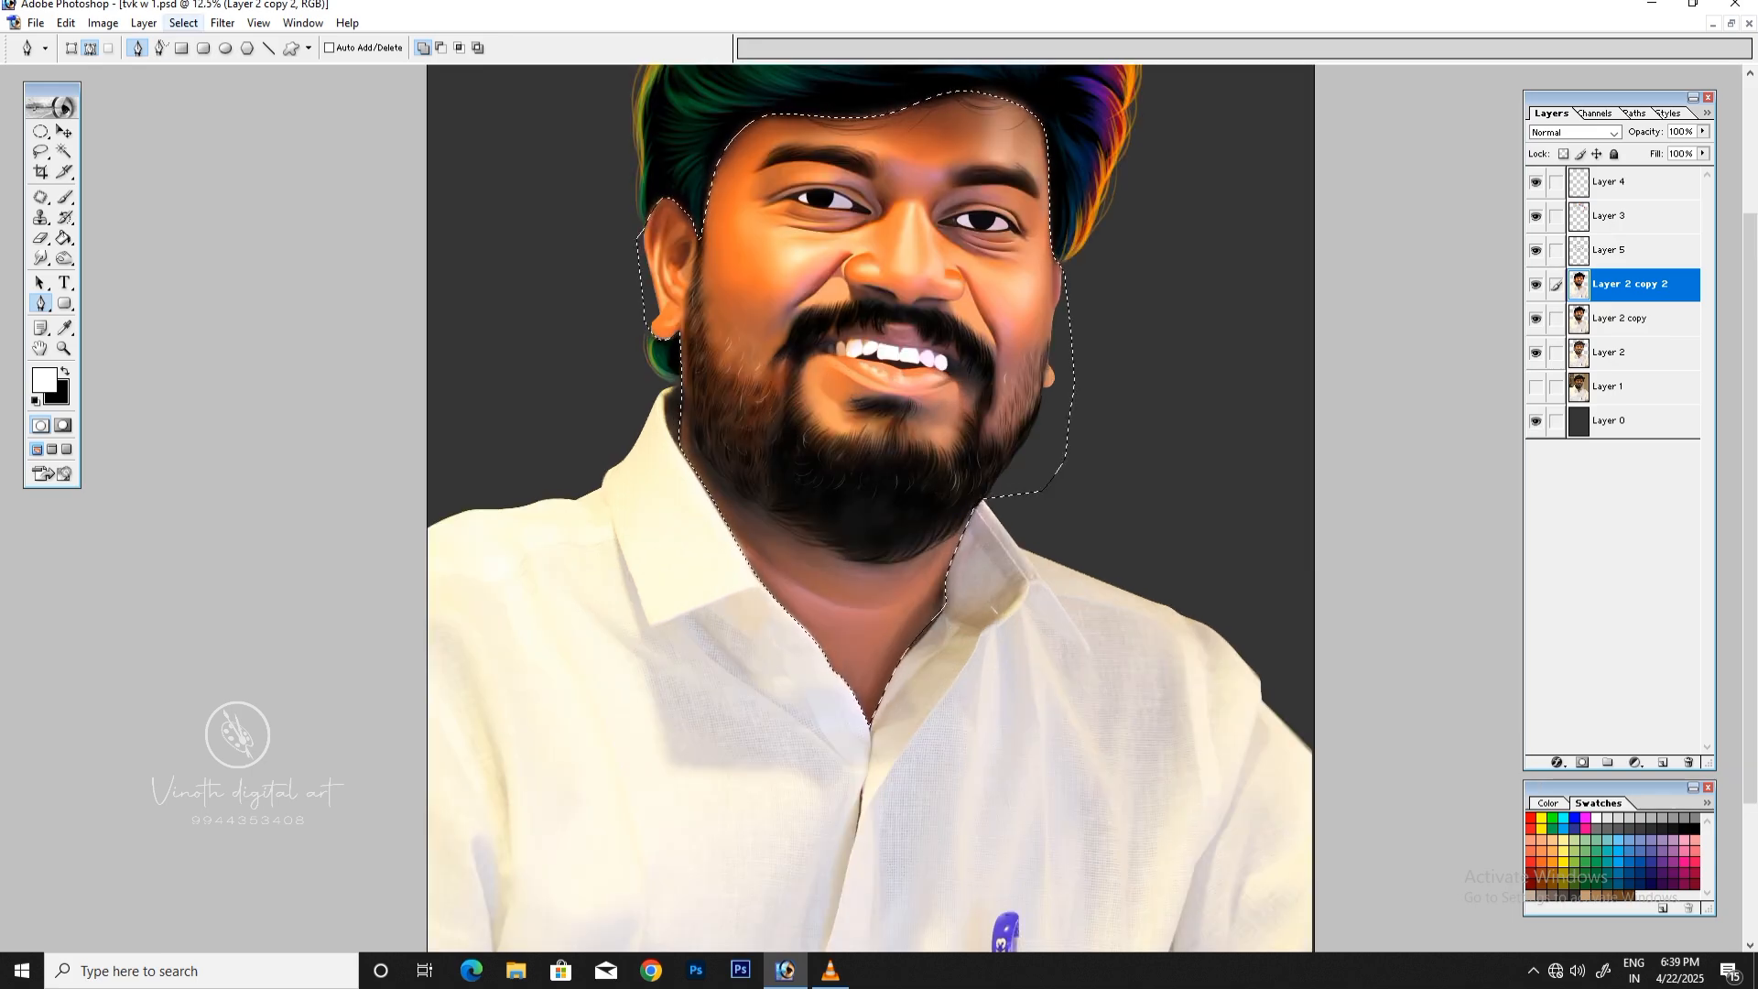
pyautogui.hotkey('ctrl', '+')
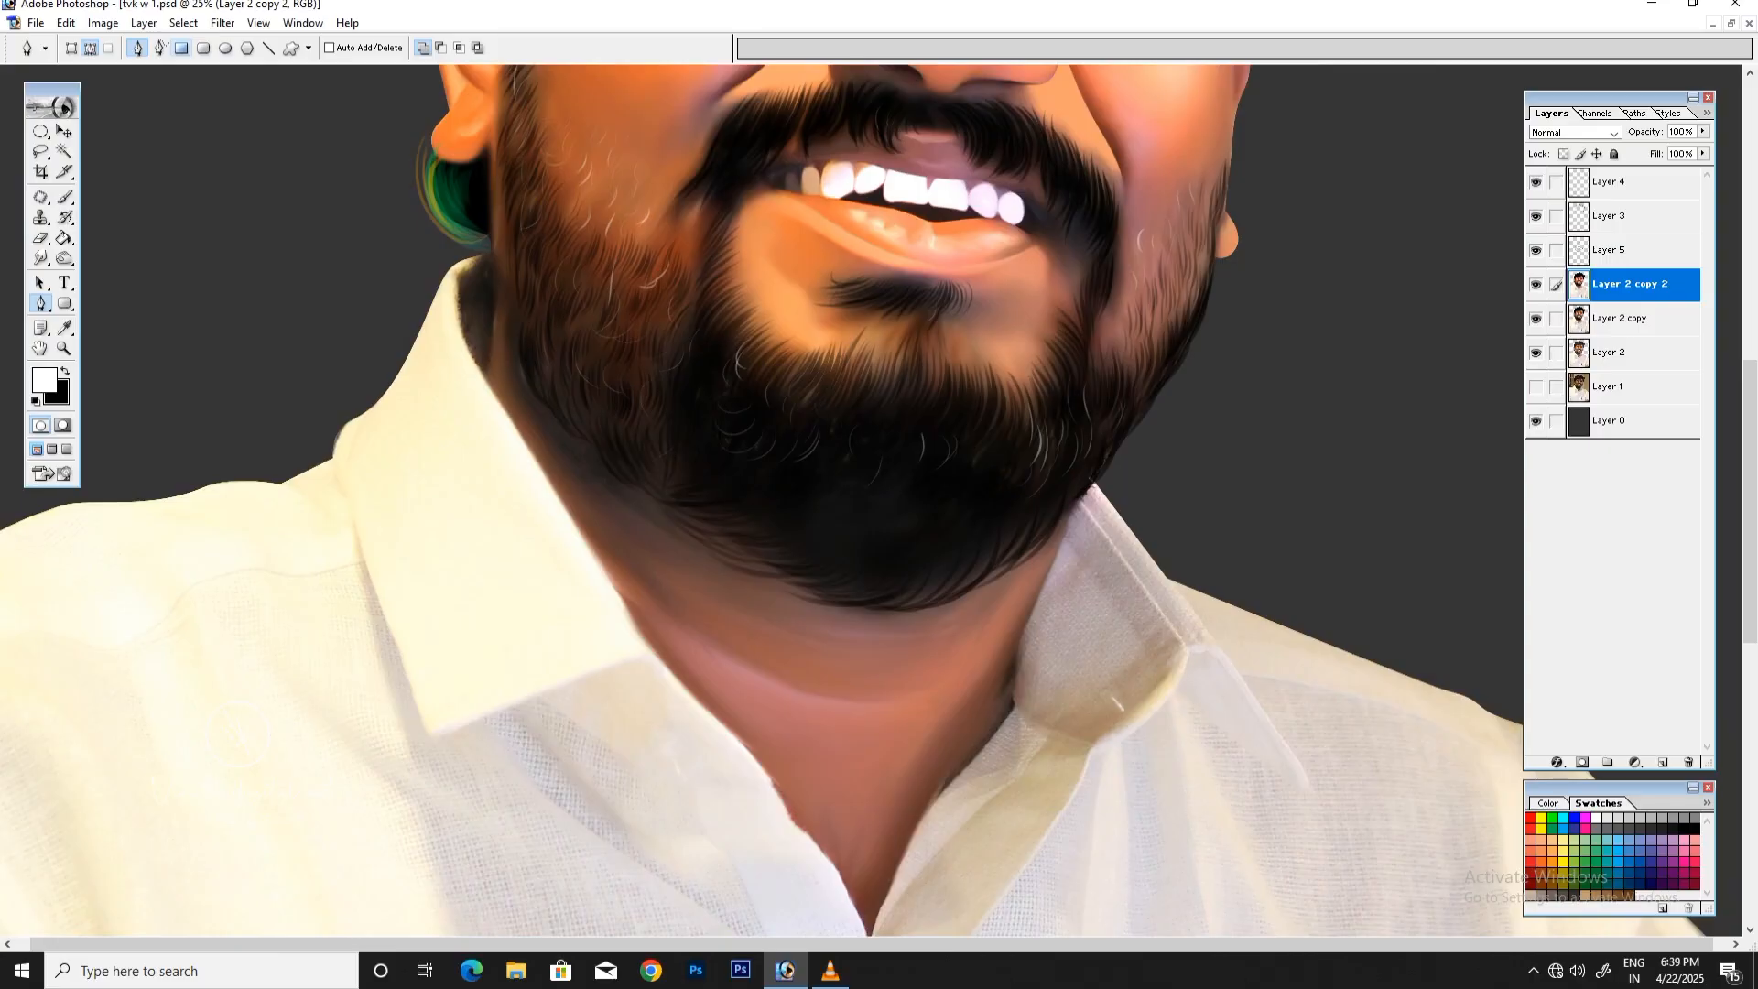
# Step: Hide Layer 2 copy 2 and Layer 2 copy to expose the photographic face on Layer 2 as a reference for lassoing highlights
pyautogui.moveTo(1741, 387); pyautogui.dragTo(1749, 320)
pyautogui.hotkey('ctrl', '-')
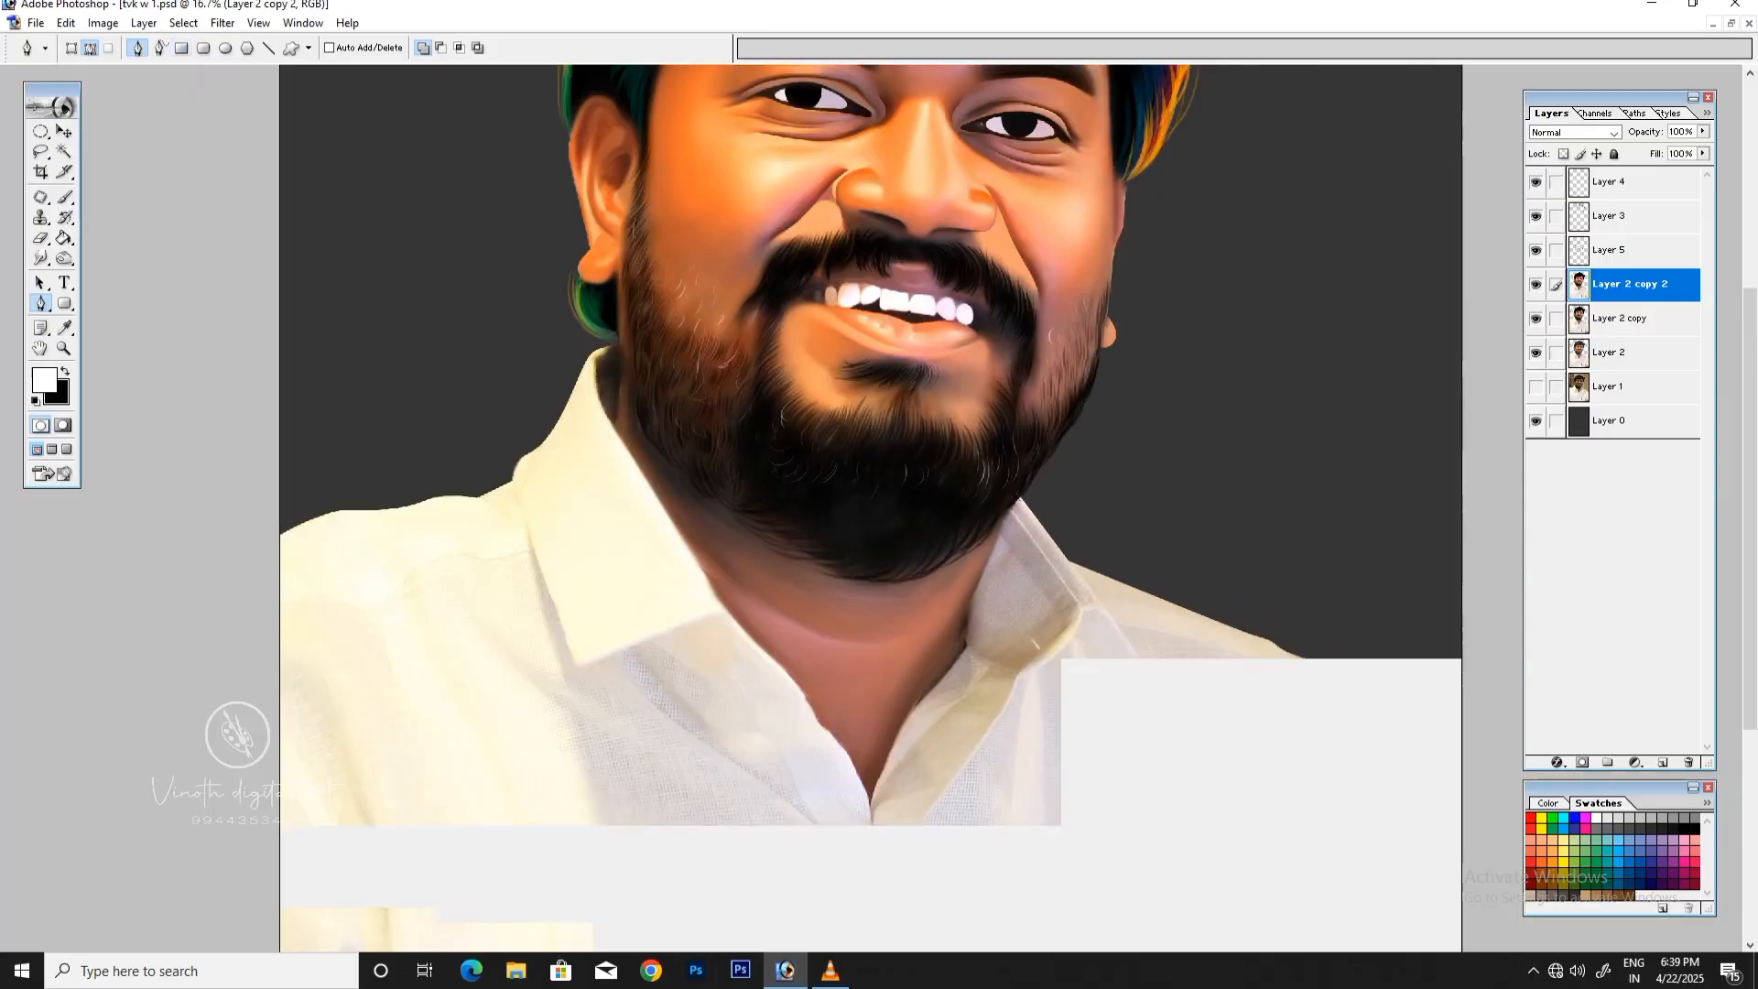
pyautogui.moveTo(1750, 439); pyautogui.dragTo(1750, 299)
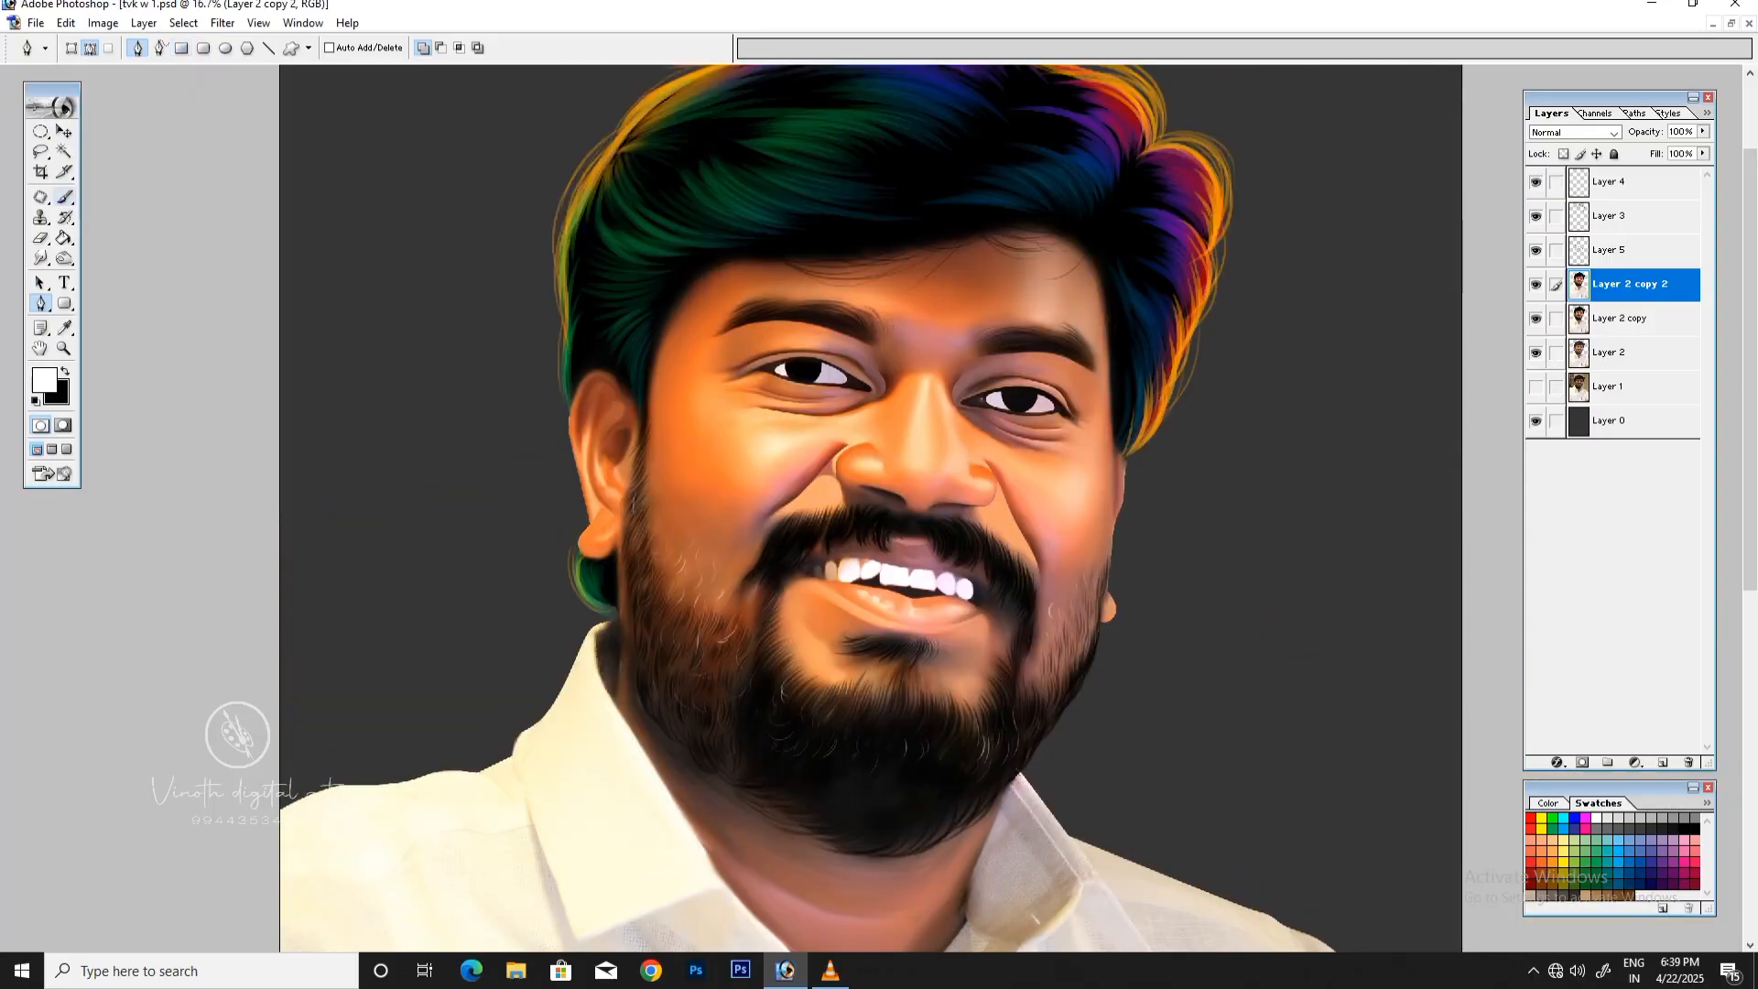
pyautogui.click(40, 151)
pyautogui.hotkey('ctrl', '+')
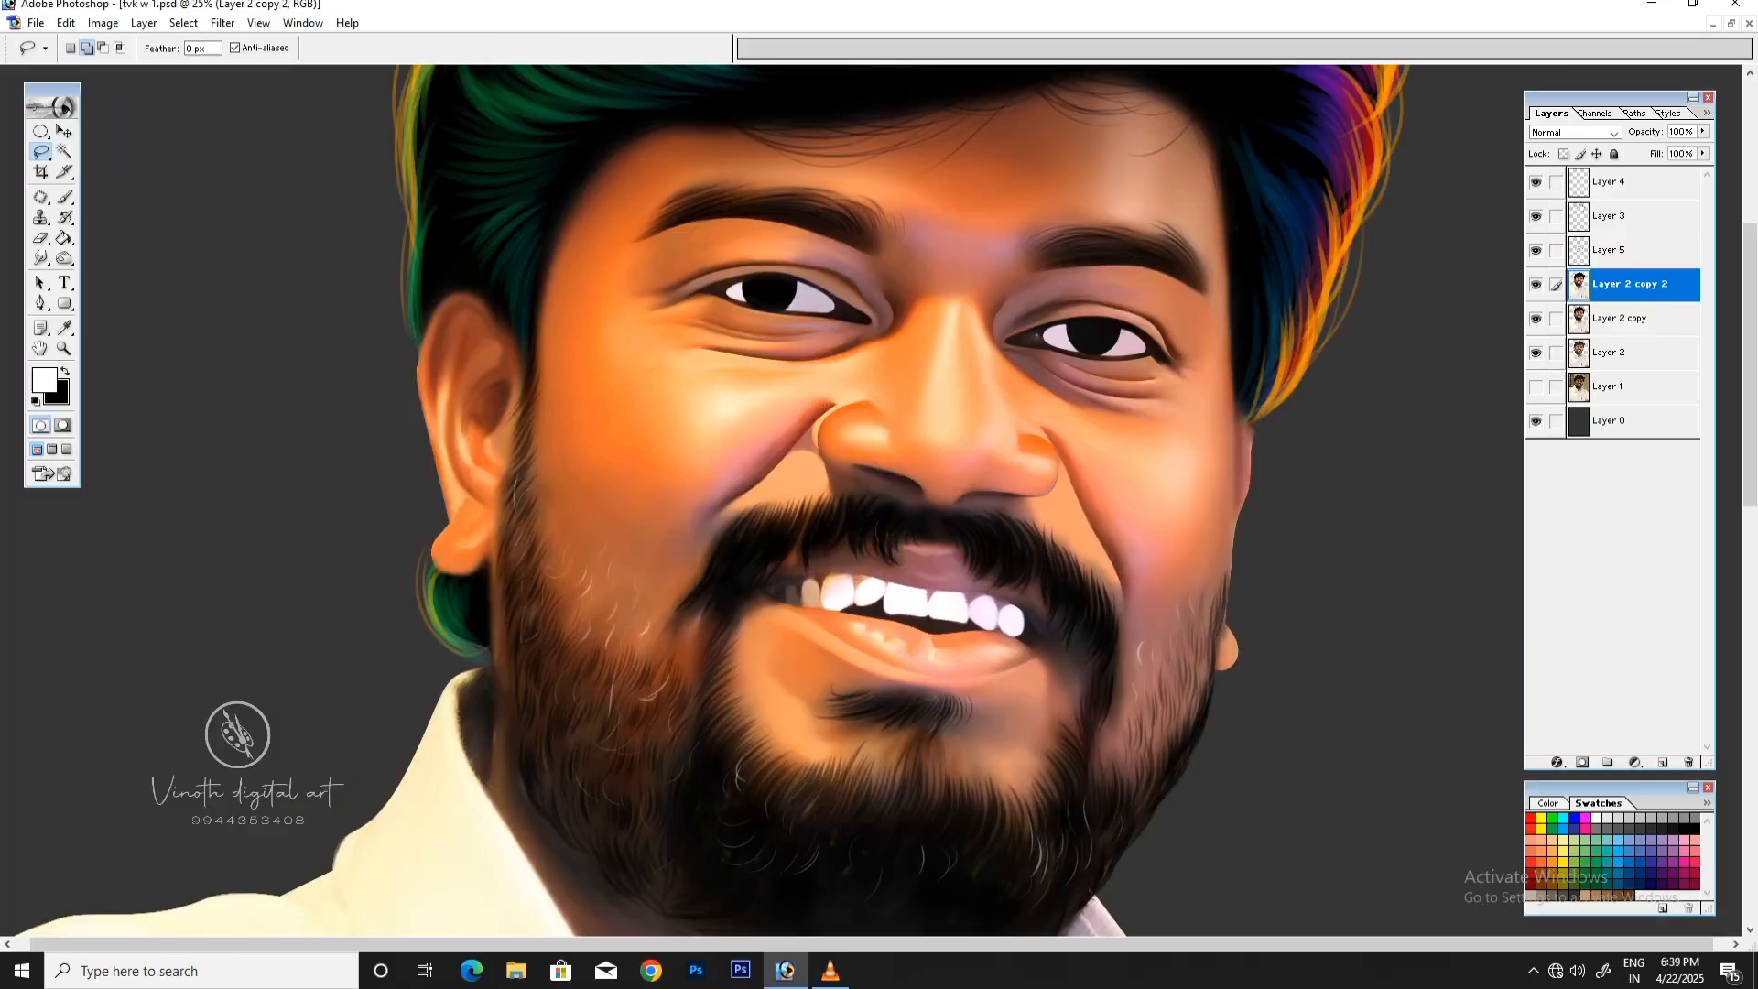
pyautogui.click(1535, 285)
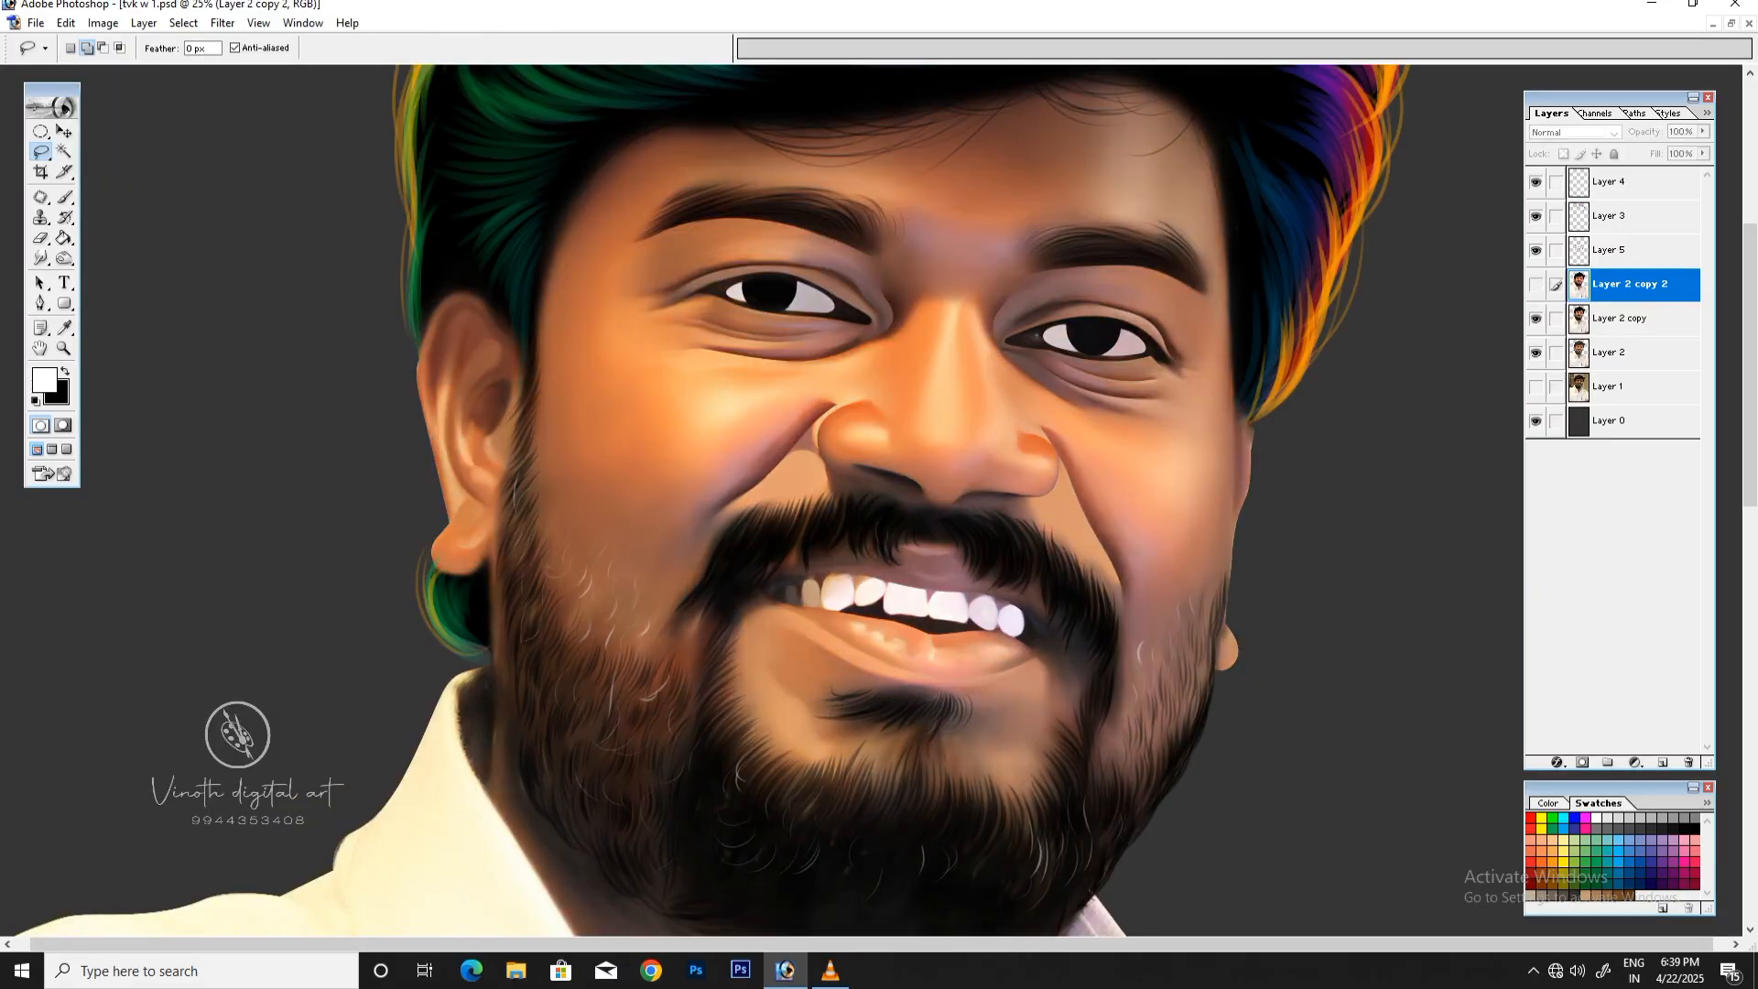
pyautogui.click(1535, 318)
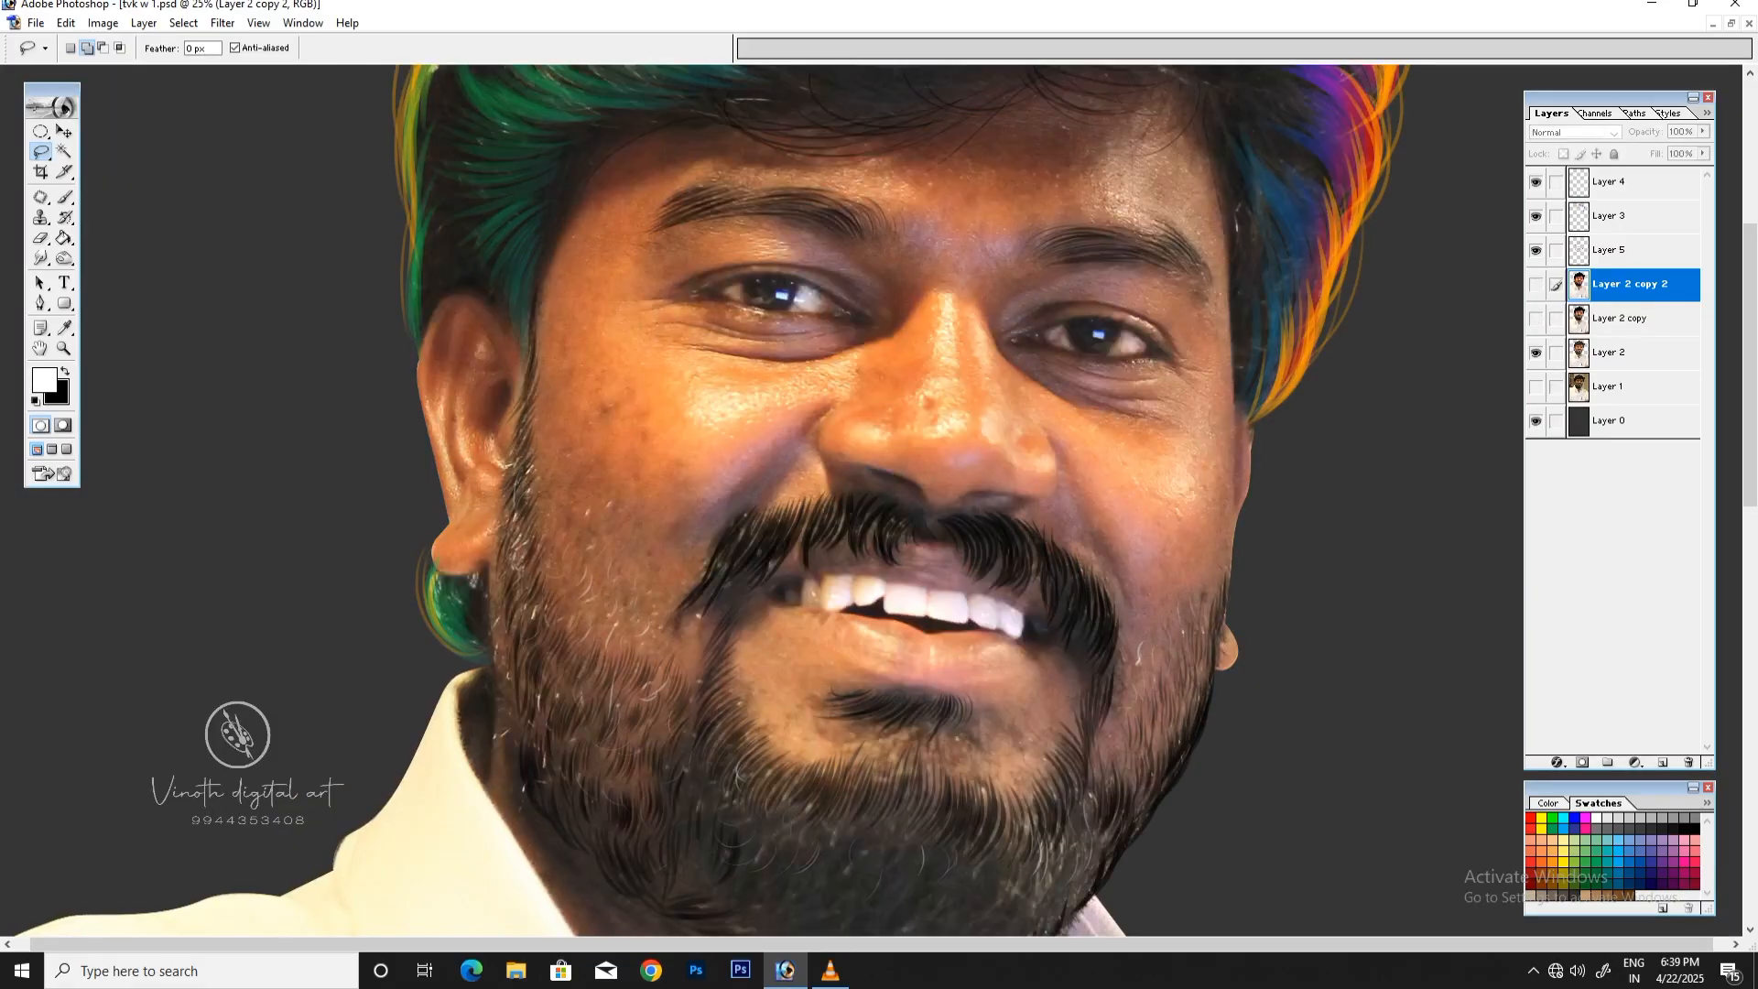
# Step: Lasso the light reflections on both cheeks, the nose, the forehead and beside the lower lip as one combined selection
pyautogui.moveTo(678, 384)
pyautogui.mouseDown()
pyautogui.moveTo(823, 396)
pyautogui.moveTo(703, 442)
pyautogui.moveTo(682, 384)
pyautogui.mouseUp()
pyautogui.moveTo(853, 418); pyautogui.dragTo(855, 427)
pyautogui.moveTo(945, 315)
pyautogui.mouseDown()
pyautogui.moveTo(925, 430)
pyautogui.moveTo(957, 393)
pyautogui.moveTo(945, 316)
pyautogui.moveTo(1014, 462)
pyautogui.moveTo(1018, 414)
pyautogui.moveTo(994, 375)
pyautogui.mouseUp()
pyautogui.click(1535, 285)
pyautogui.click(1535, 285)
pyautogui.moveTo(837, 167)
pyautogui.mouseDown()
pyautogui.moveTo(906, 183)
pyautogui.moveTo(898, 169)
pyautogui.mouseUp()
pyautogui.moveTo(798, 654)
pyautogui.mouseDown()
pyautogui.moveTo(752, 664)
pyautogui.moveTo(798, 655)
pyautogui.mouseUp()
pyautogui.moveTo(1179, 463)
pyautogui.mouseDown()
pyautogui.moveTo(1157, 495)
pyautogui.moveTo(1122, 450)
pyautogui.mouseUp()
pyautogui.hotkey('ctrl', '-')
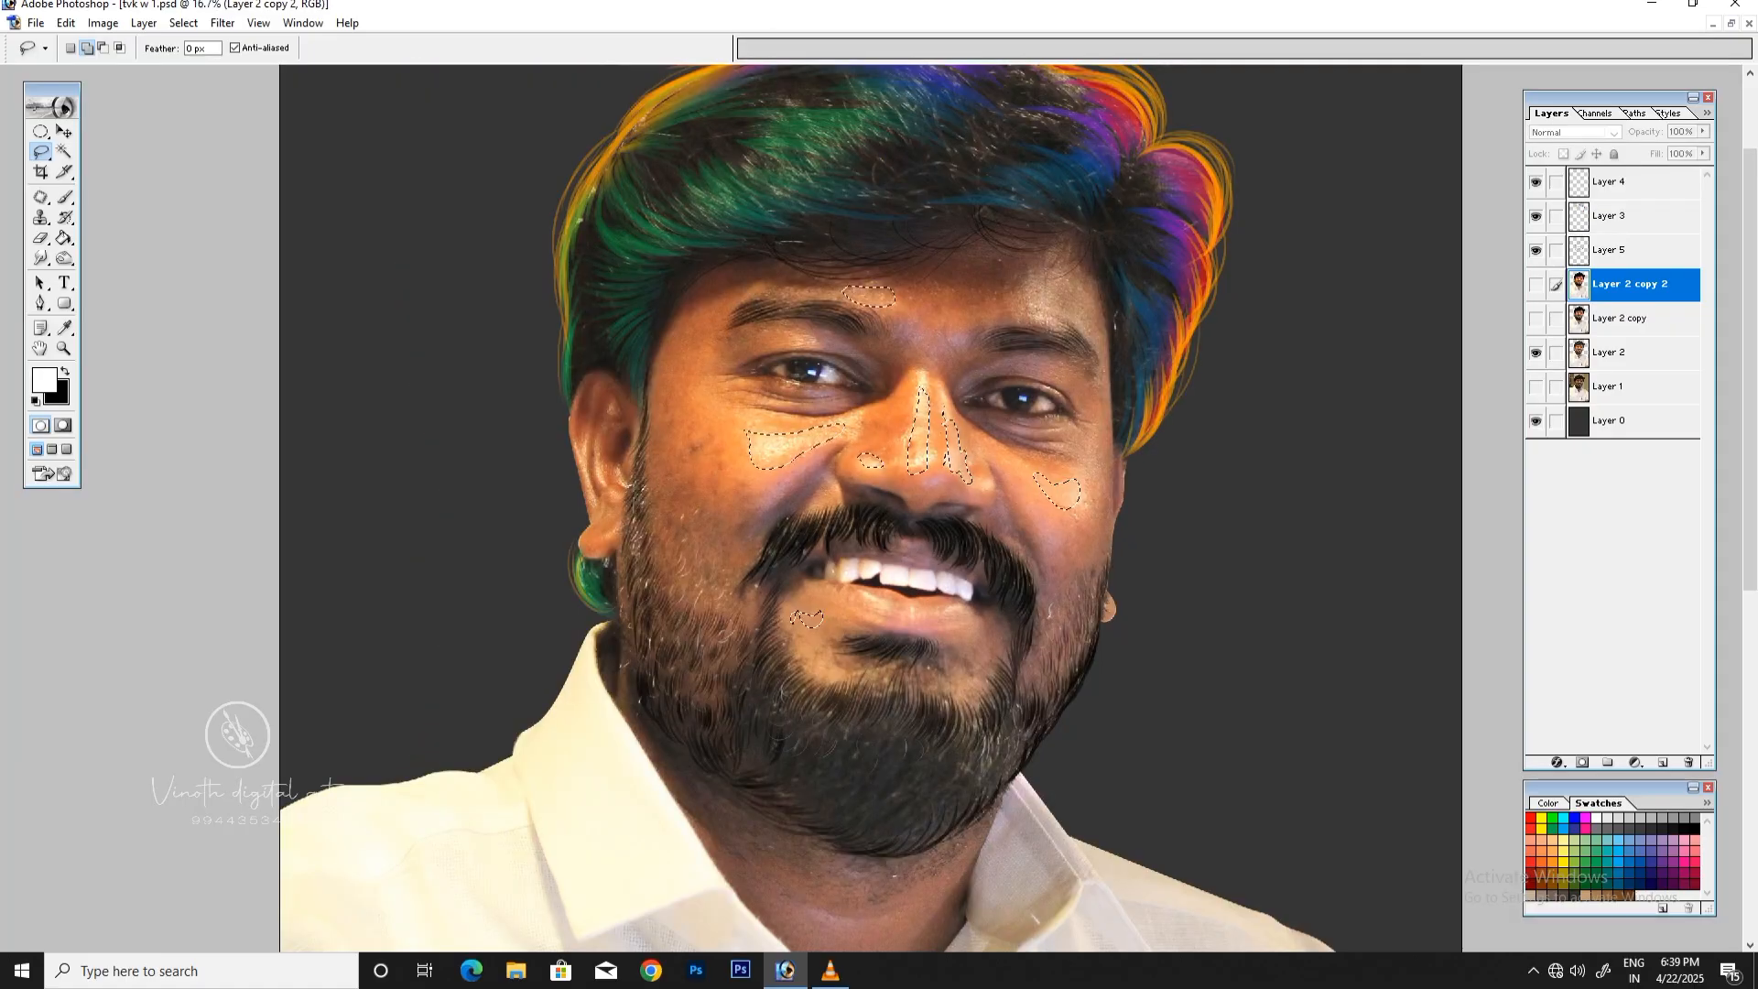
# Step: Show both painted copies of Layer 2 again and shift the selected highlights' midtones strongly toward blue with Color Balance
pyautogui.click(1535, 285)
pyautogui.click(1535, 319)
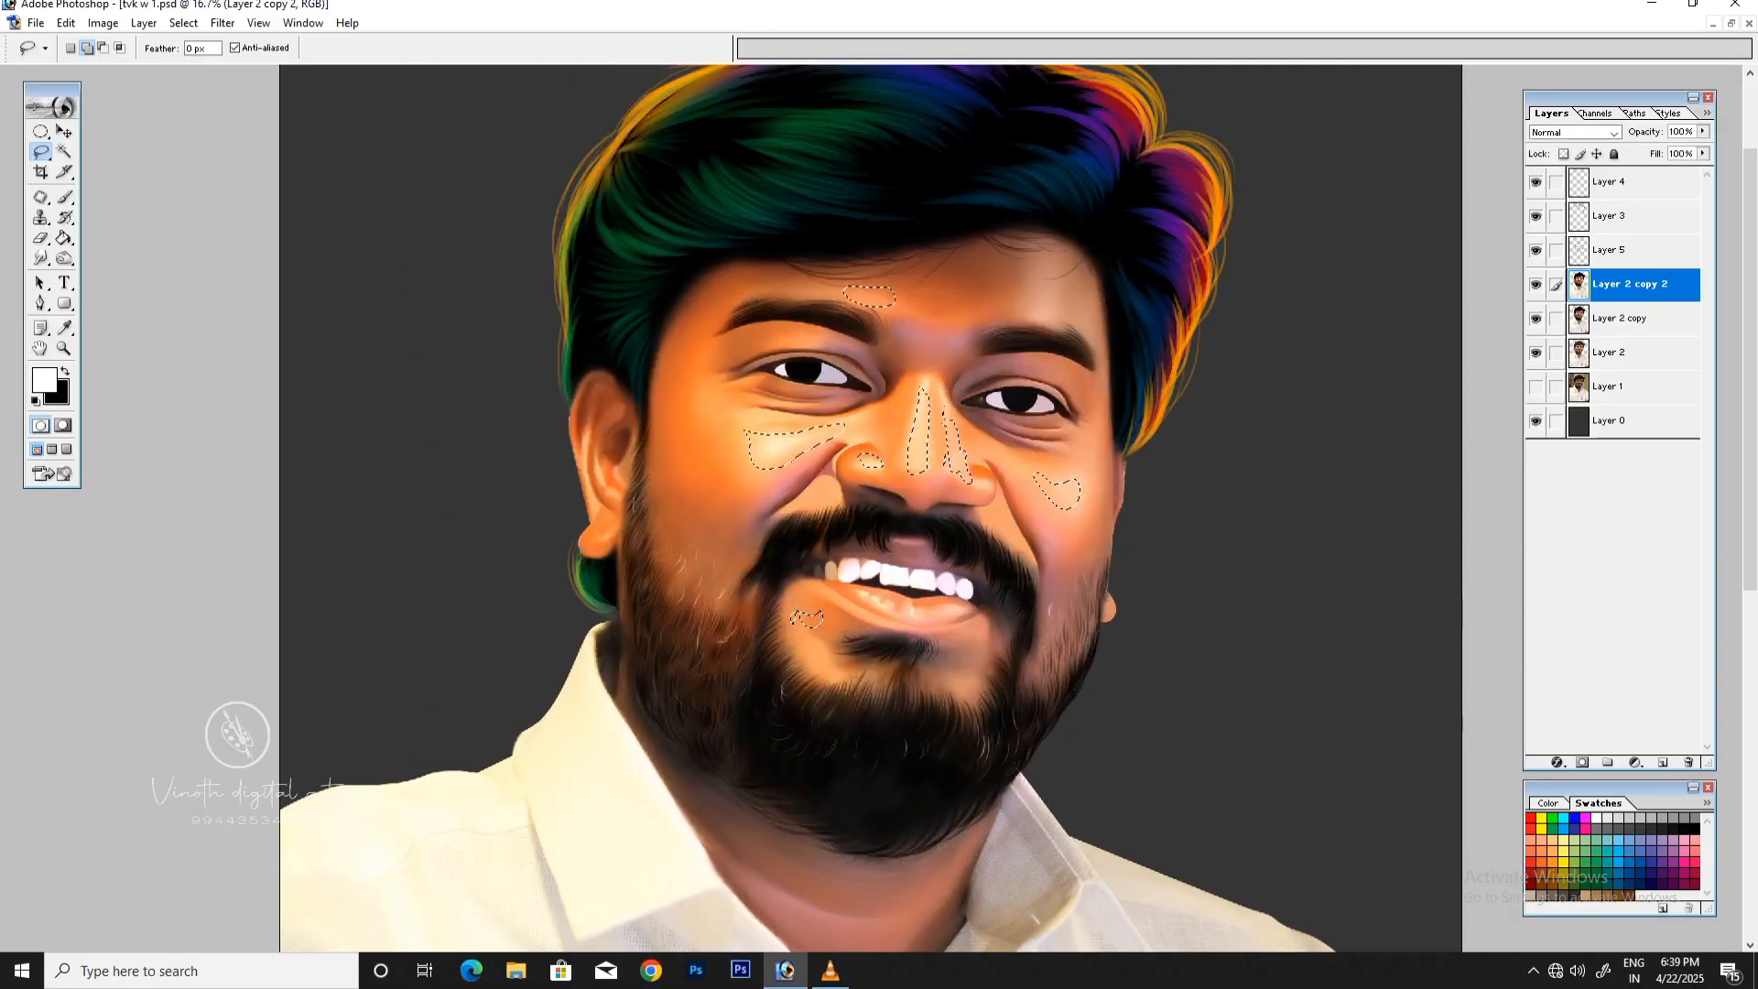
pyautogui.hotkey('ctrl', 'b')
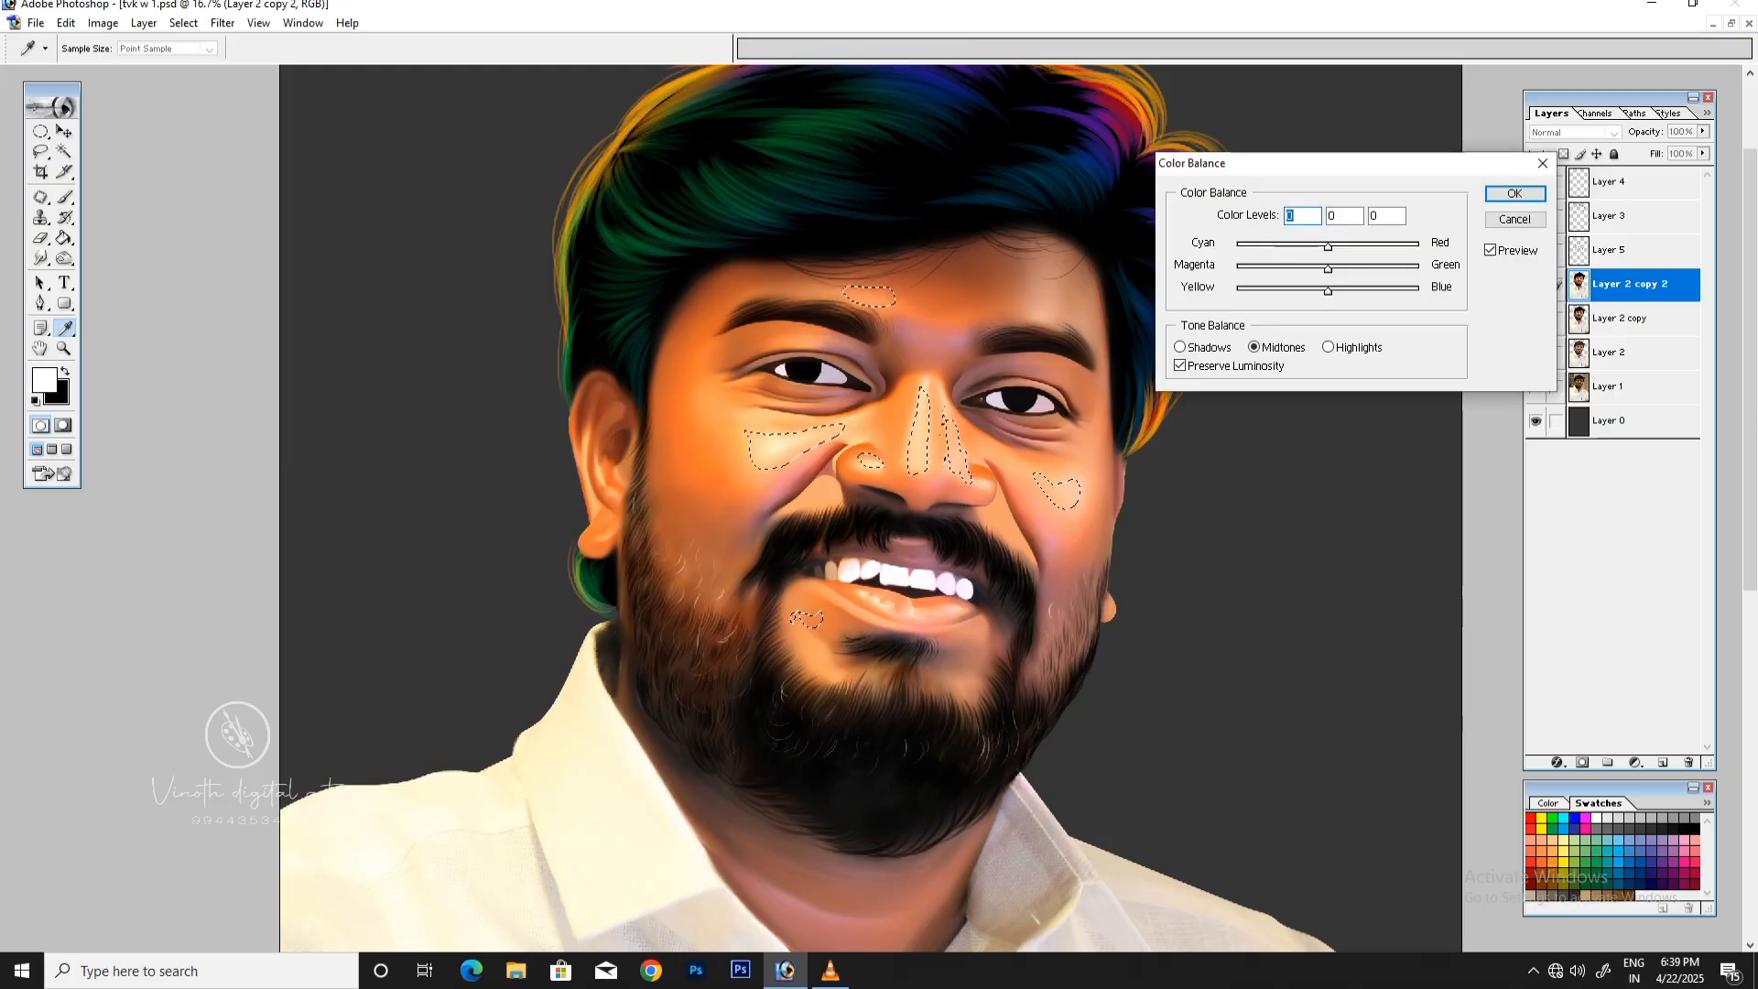
pyautogui.moveTo(1327, 291); pyautogui.dragTo(1421, 291)
pyautogui.click(1328, 347)
pyautogui.press('Return')
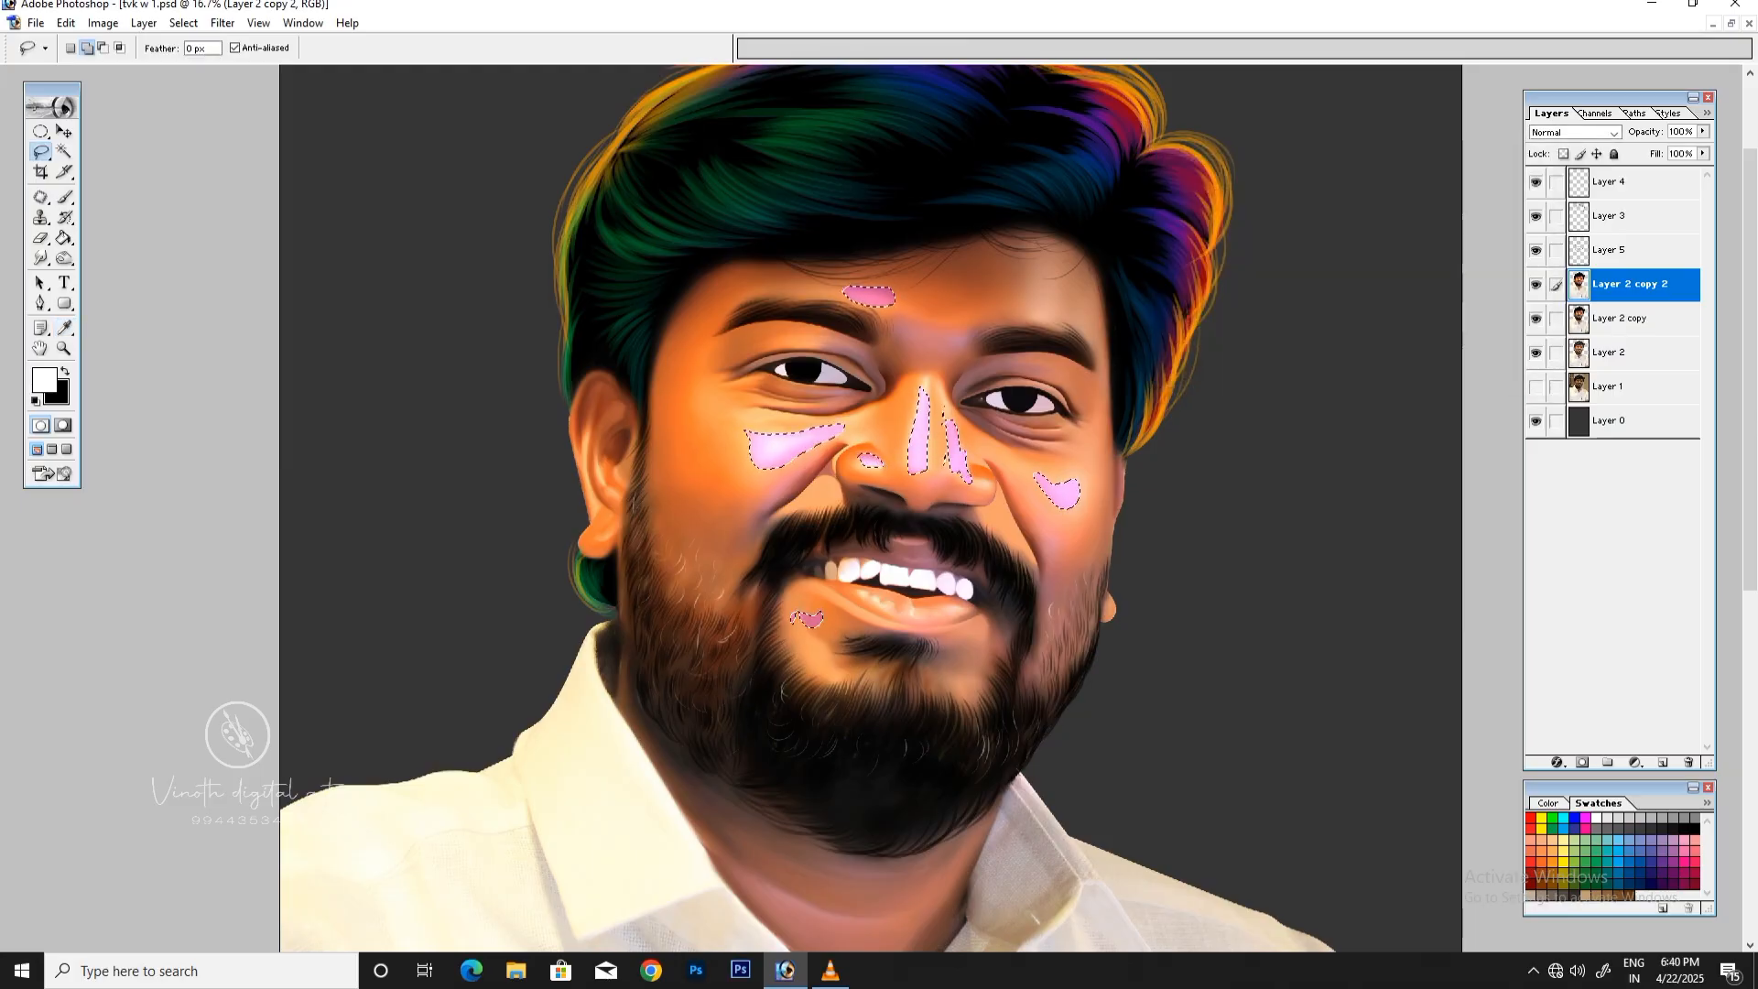
pyautogui.hotkey('ctrl', '+')
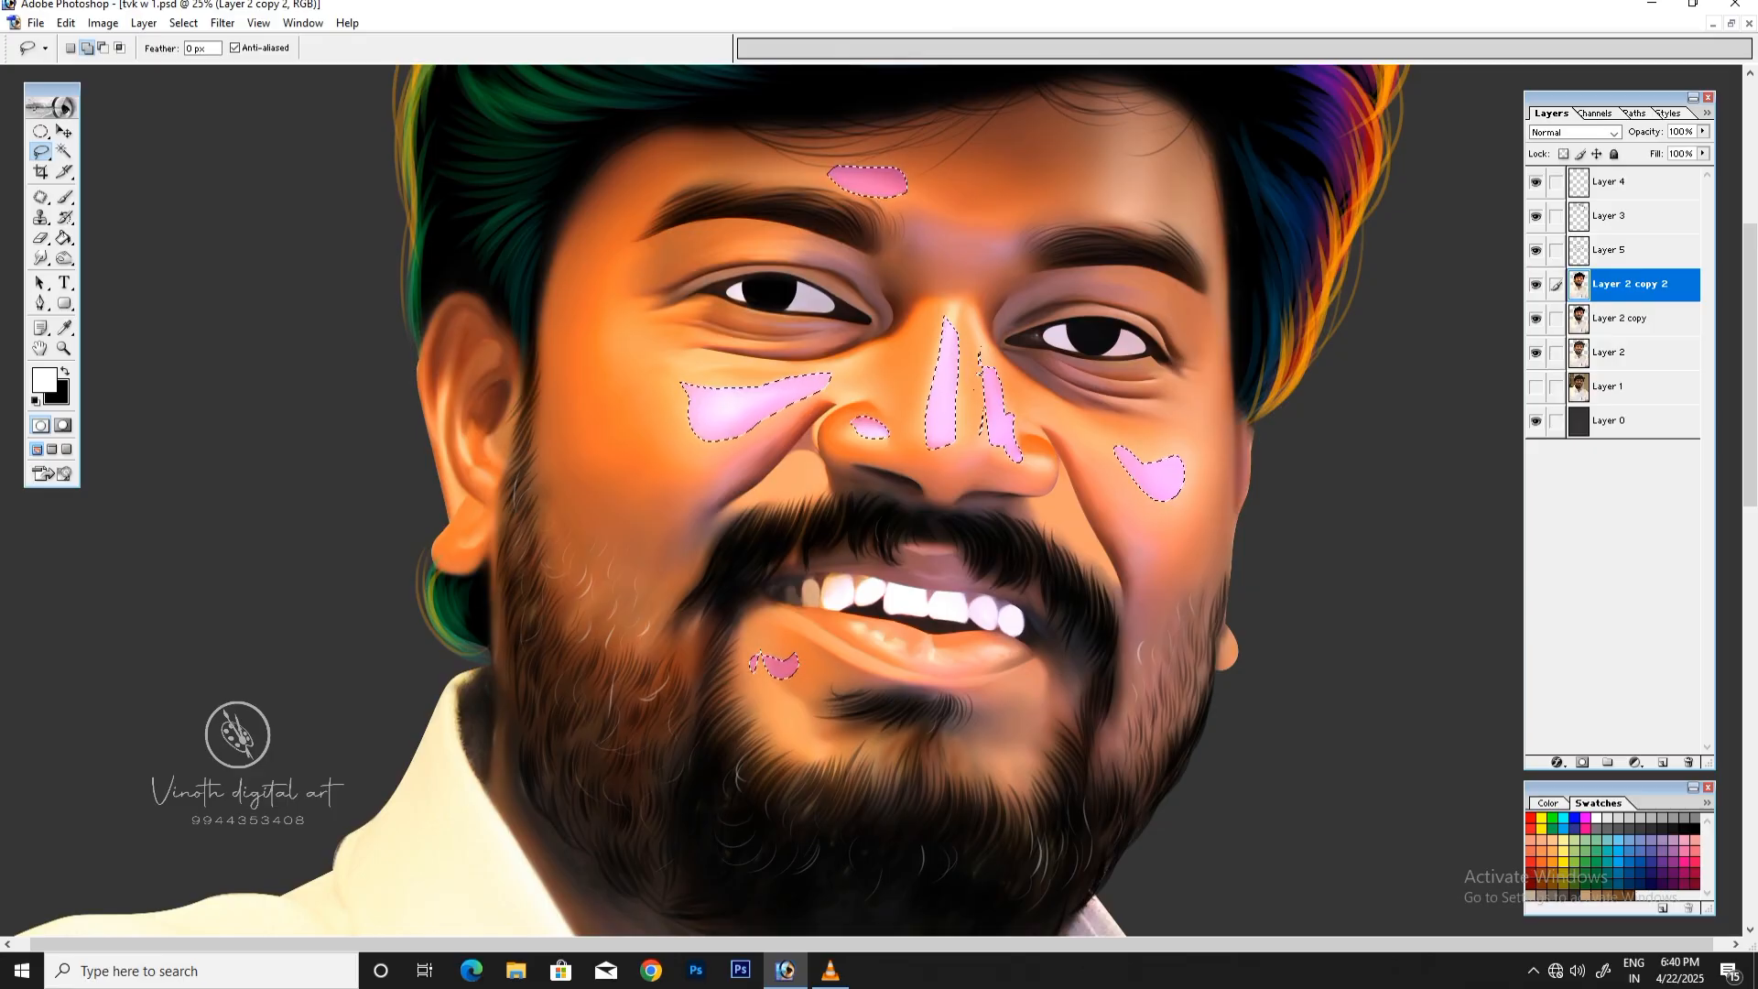
# Step: Apply Color Balance to the selected highlights, shifting the midtones toward cyan and setting the highlights' cyan-red level to -24
pyautogui.hotkey('ctrl', 'b')
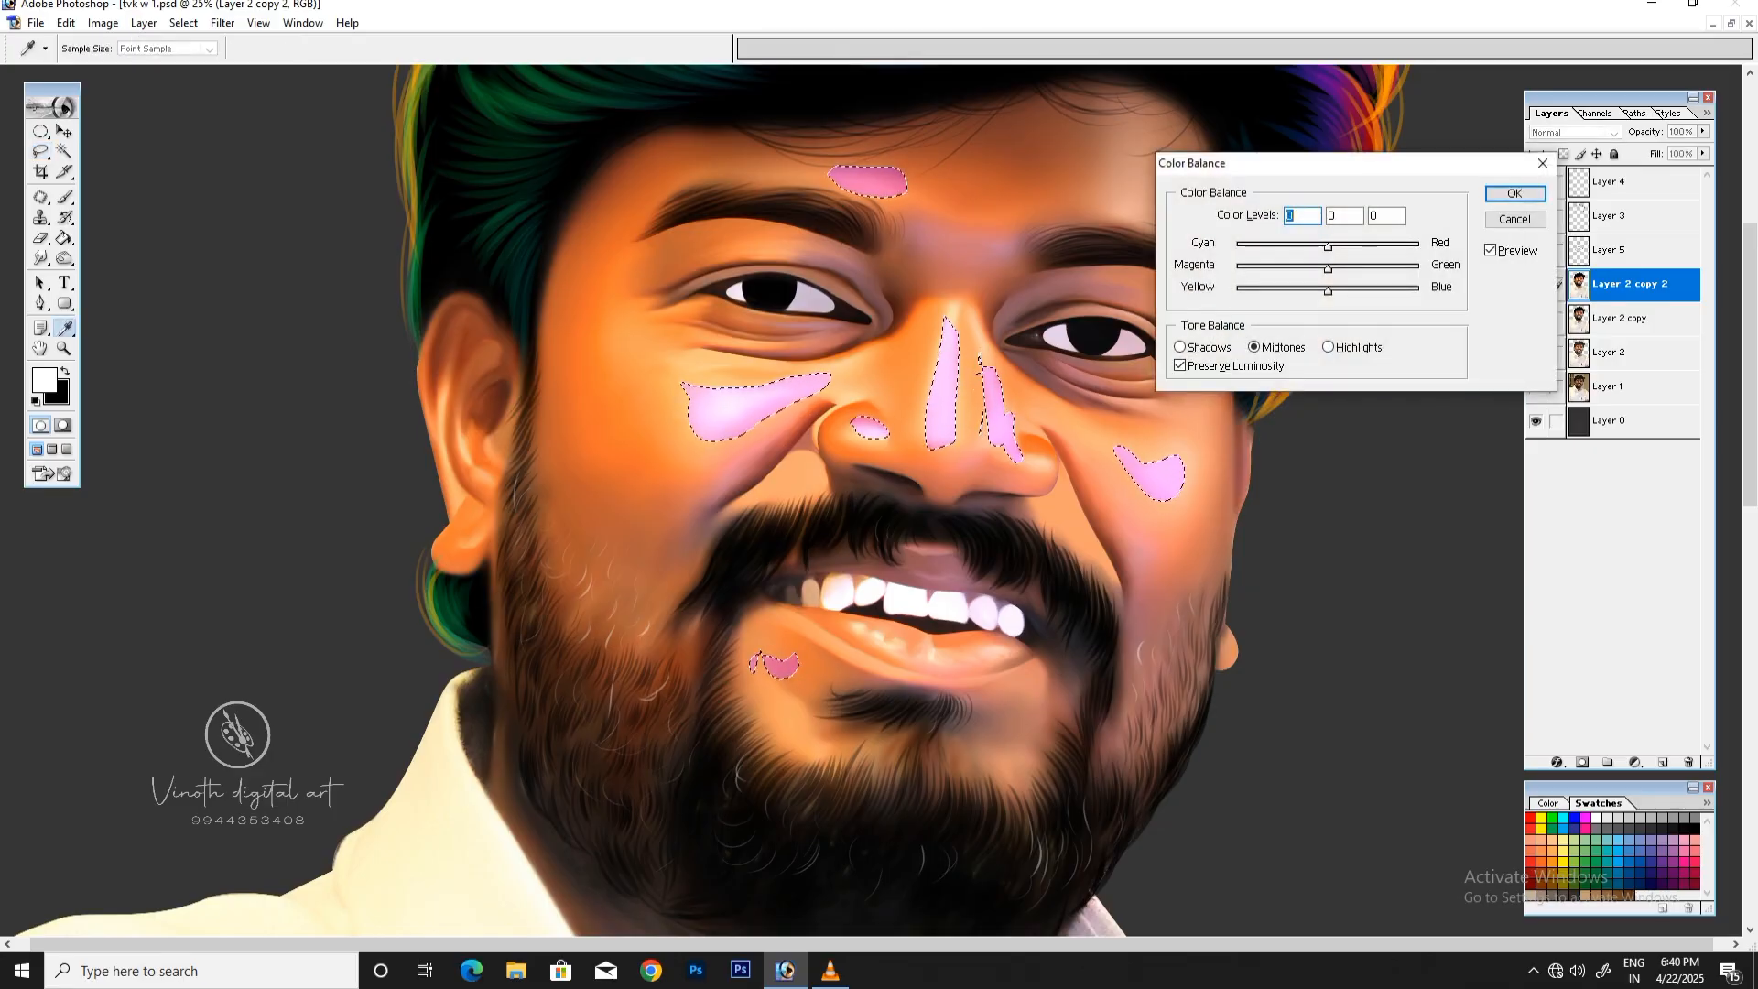
pyautogui.write('-47')
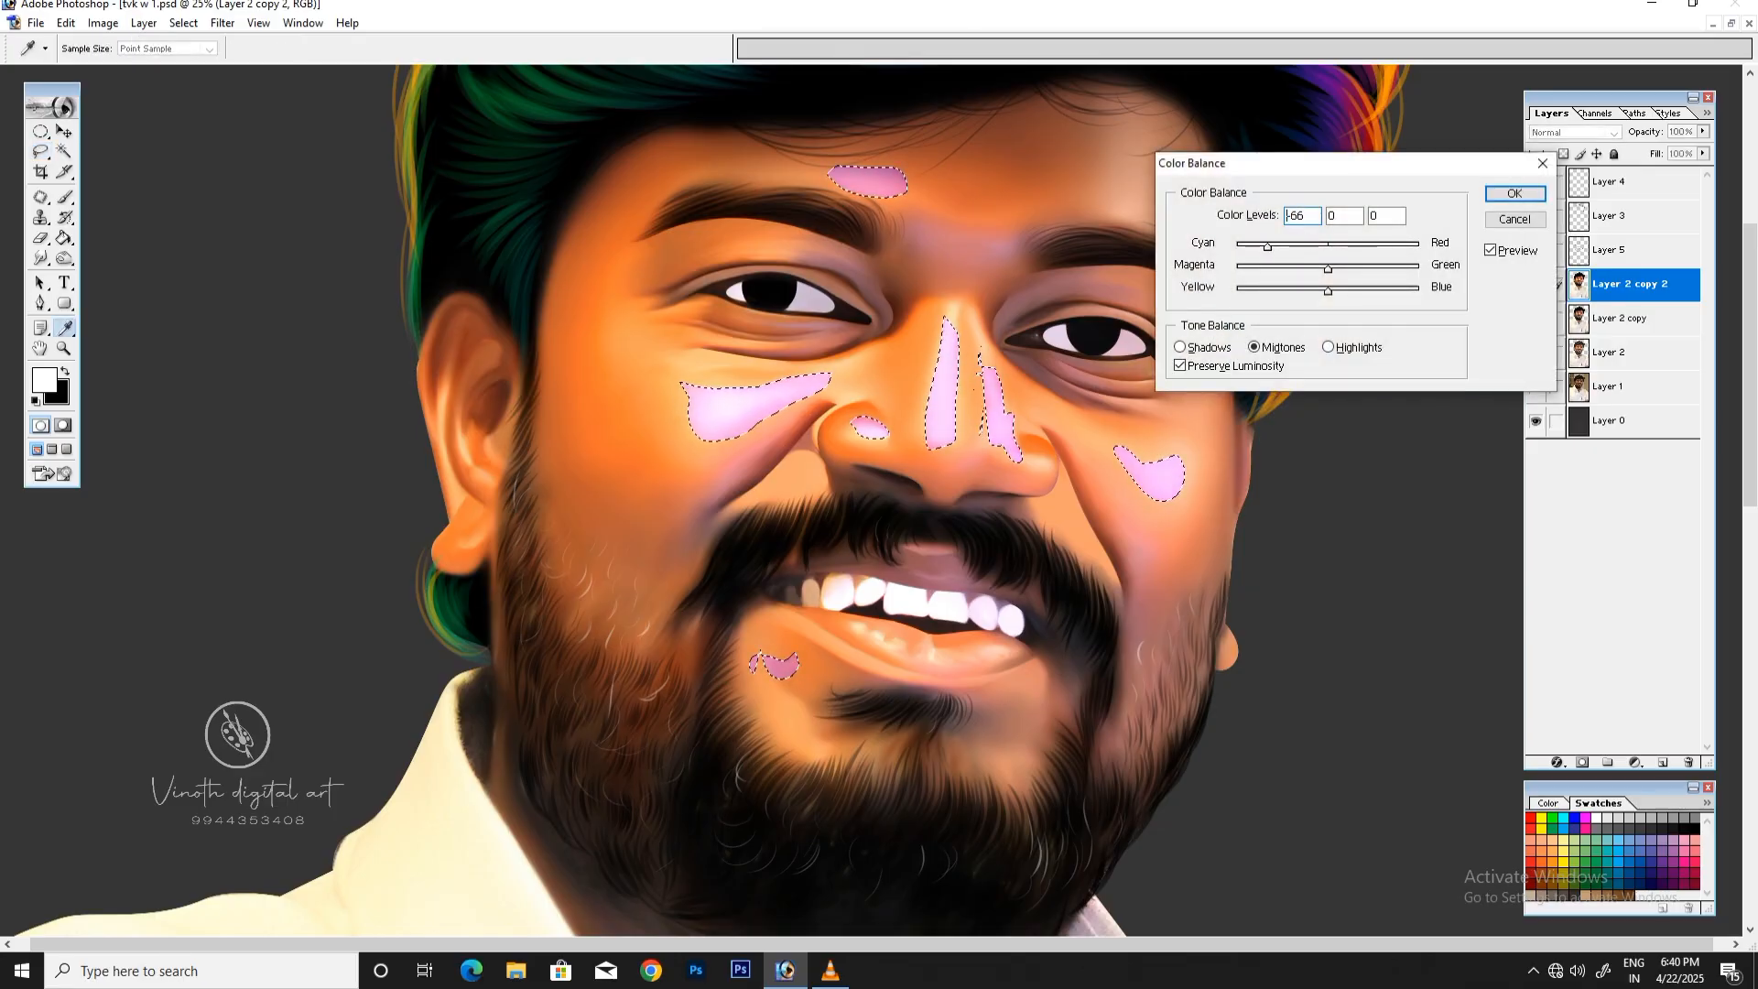
pyautogui.moveTo(1267, 248); pyautogui.dragTo(1277, 248)
pyautogui.click(1328, 347)
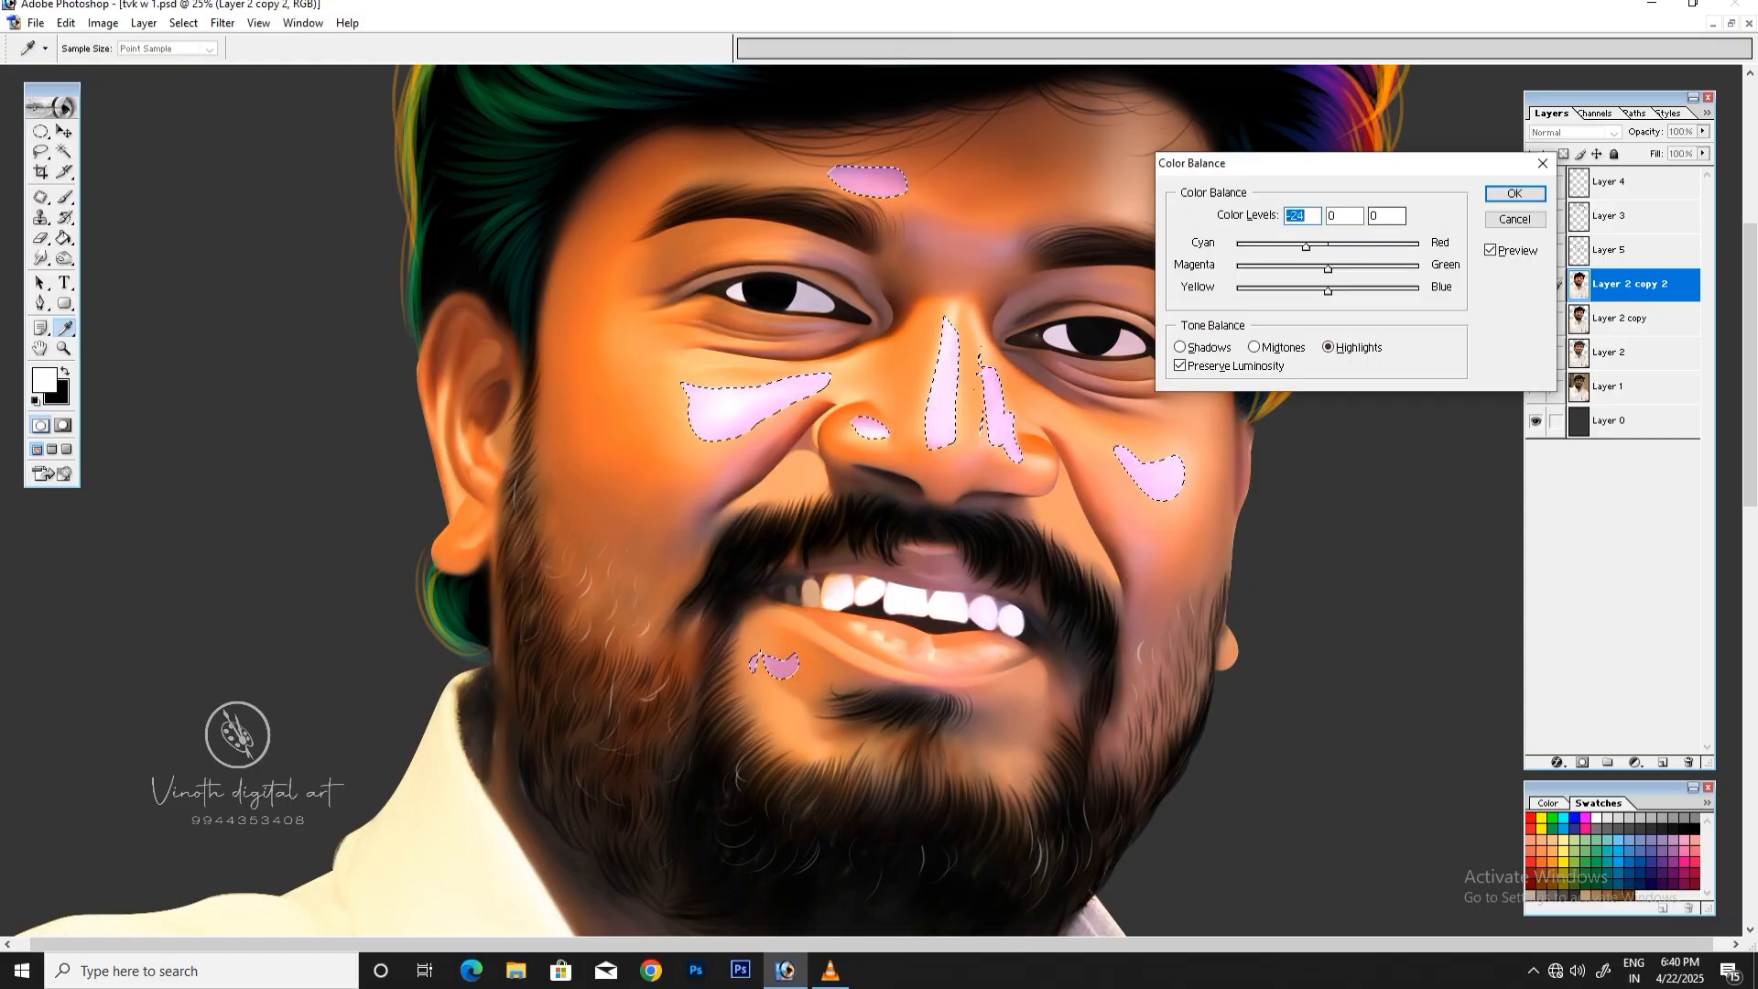
pyautogui.press('Return')
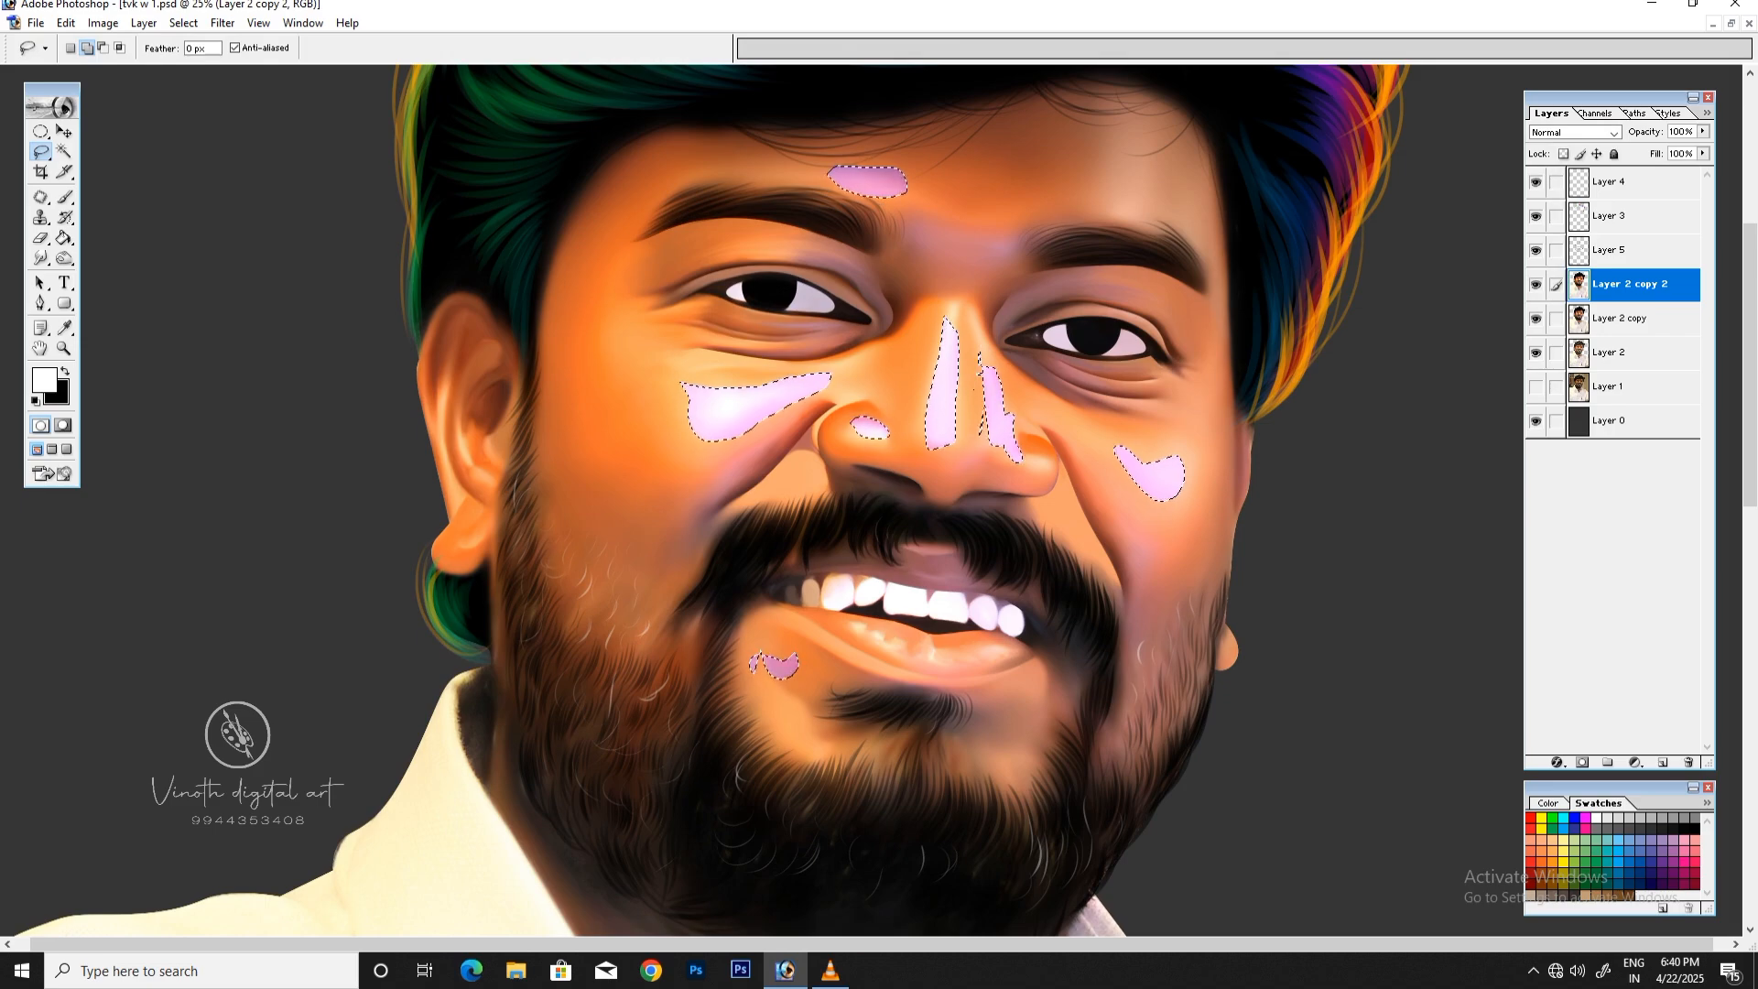
# Step: Apply Color Balance again, setting the yellow-blue level to -52 for the midtones and -14 for the highlights
pyautogui.hotkey('ctrl', 'b')
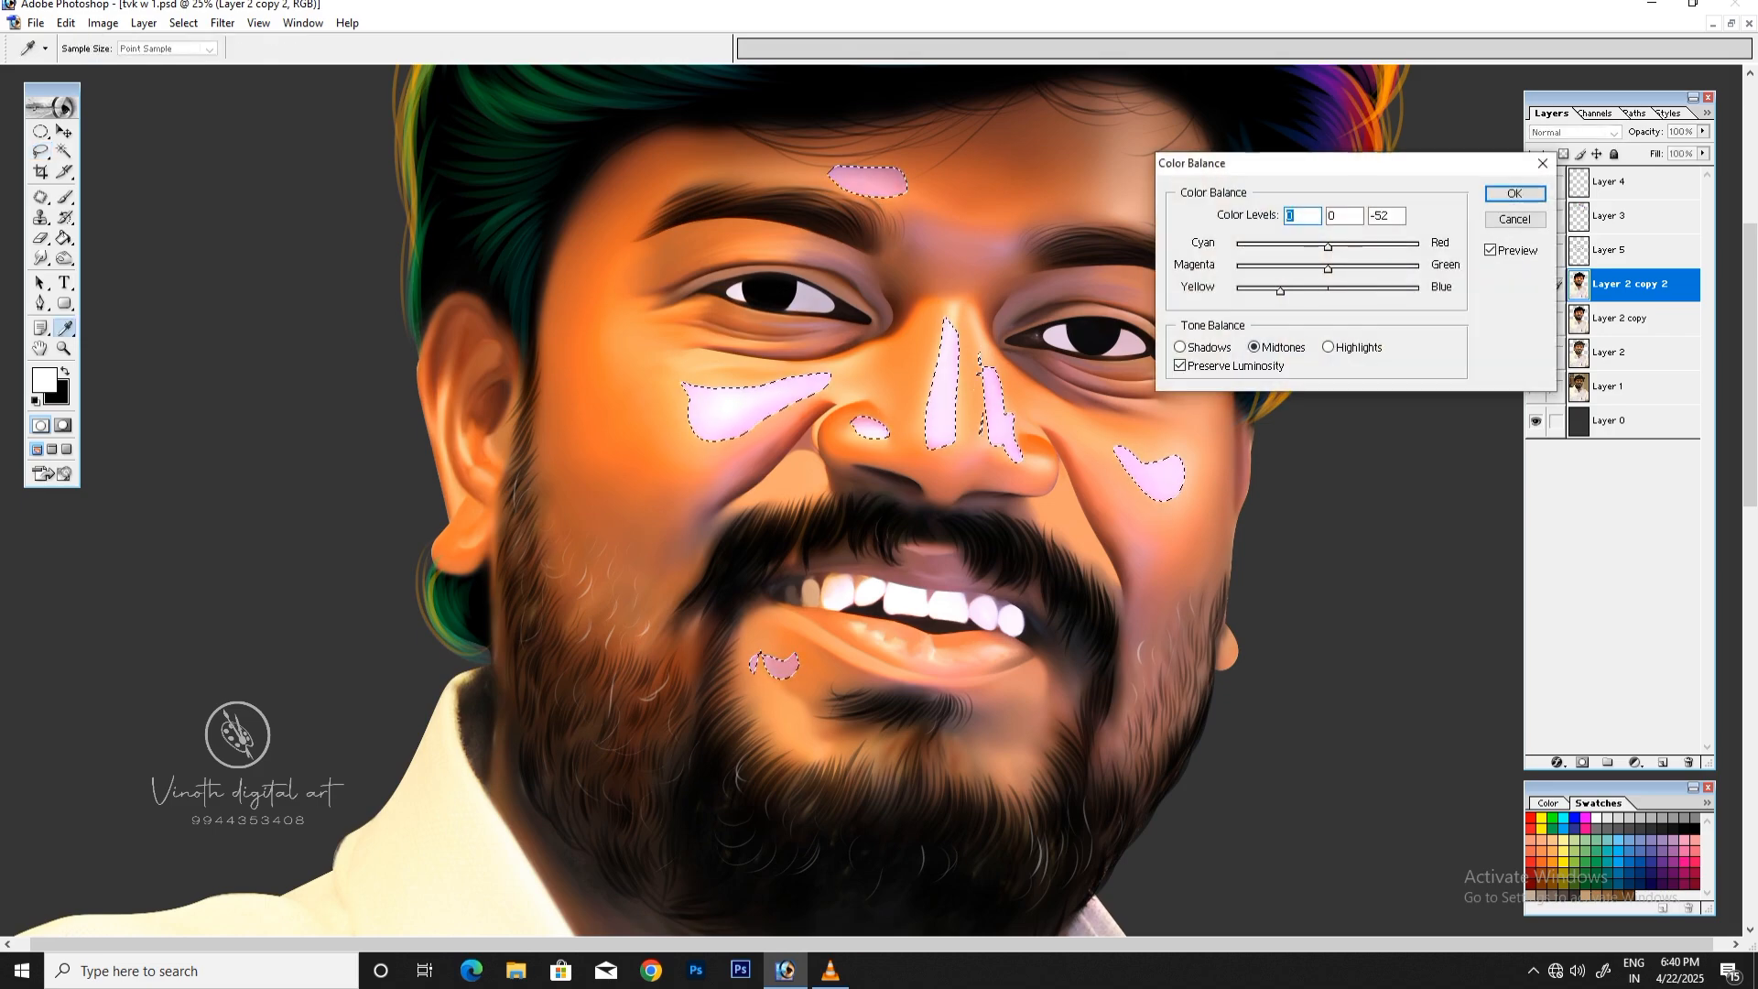
pyautogui.moveTo(1279, 291)
pyautogui.mouseDown()
pyautogui.moveTo(1238, 247)
pyautogui.moveTo(1265, 247)
pyautogui.moveTo(1260, 291)
pyautogui.moveTo(1315, 291)
pyautogui.mouseUp()
pyautogui.click(1328, 347)
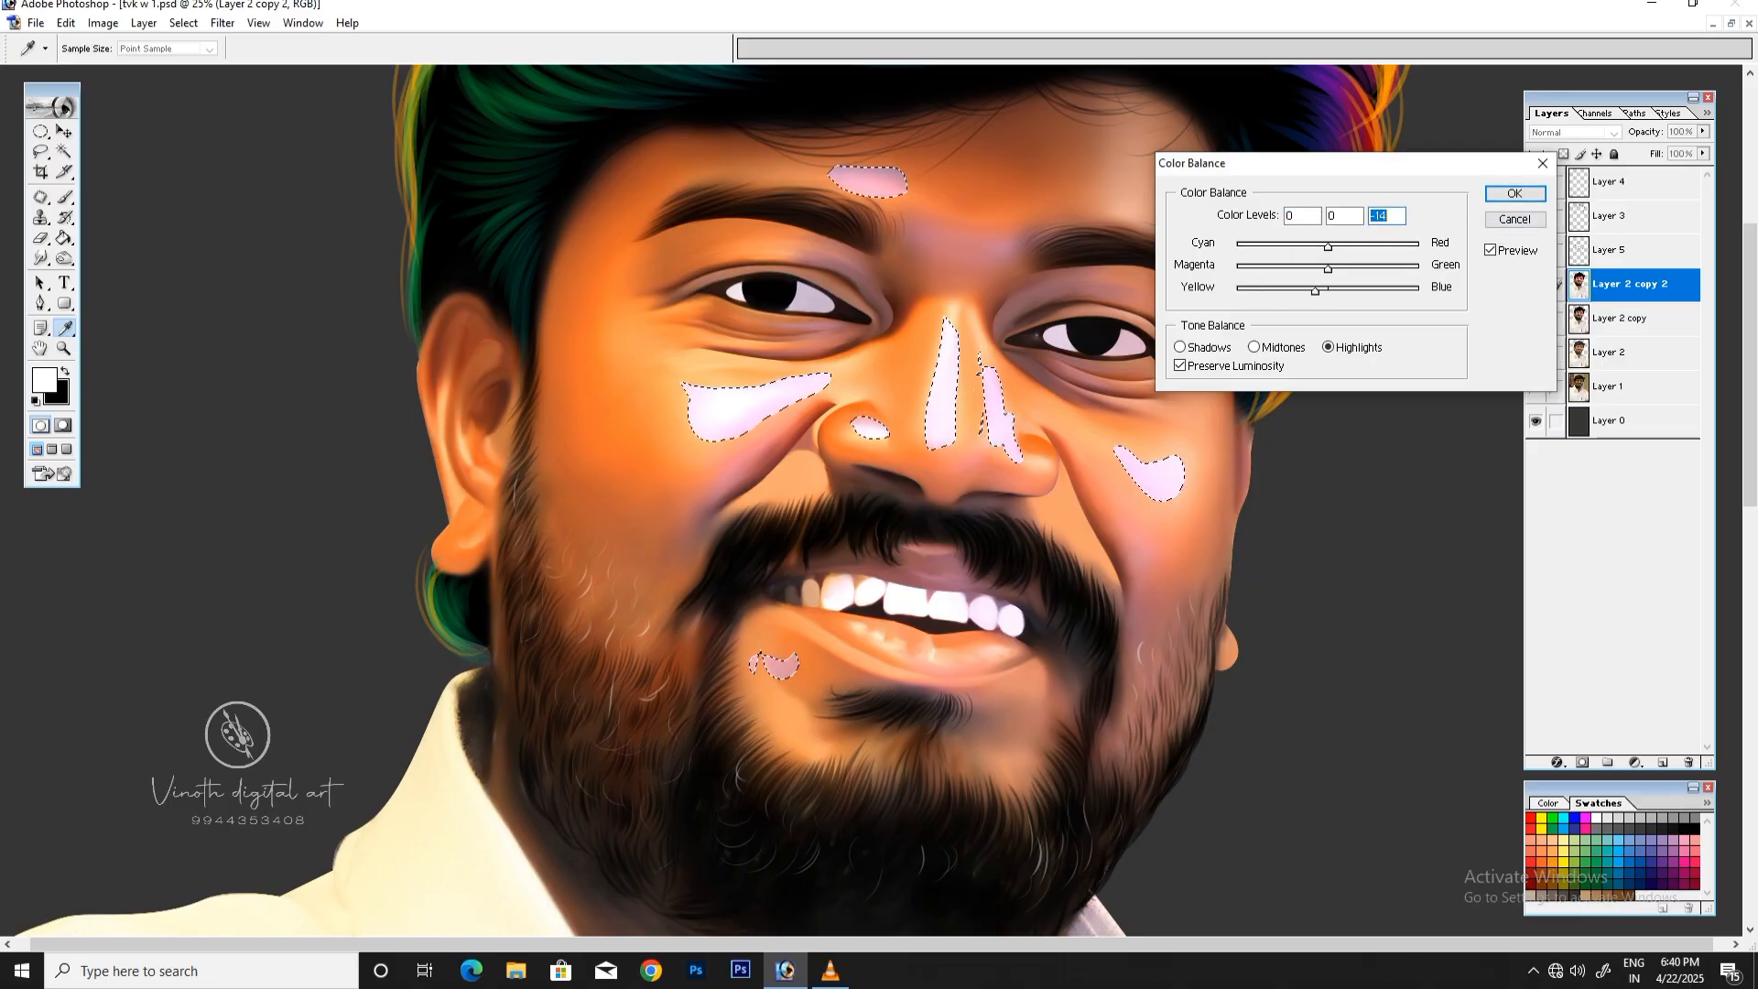
pyautogui.press('Return')
pyautogui.press('l')
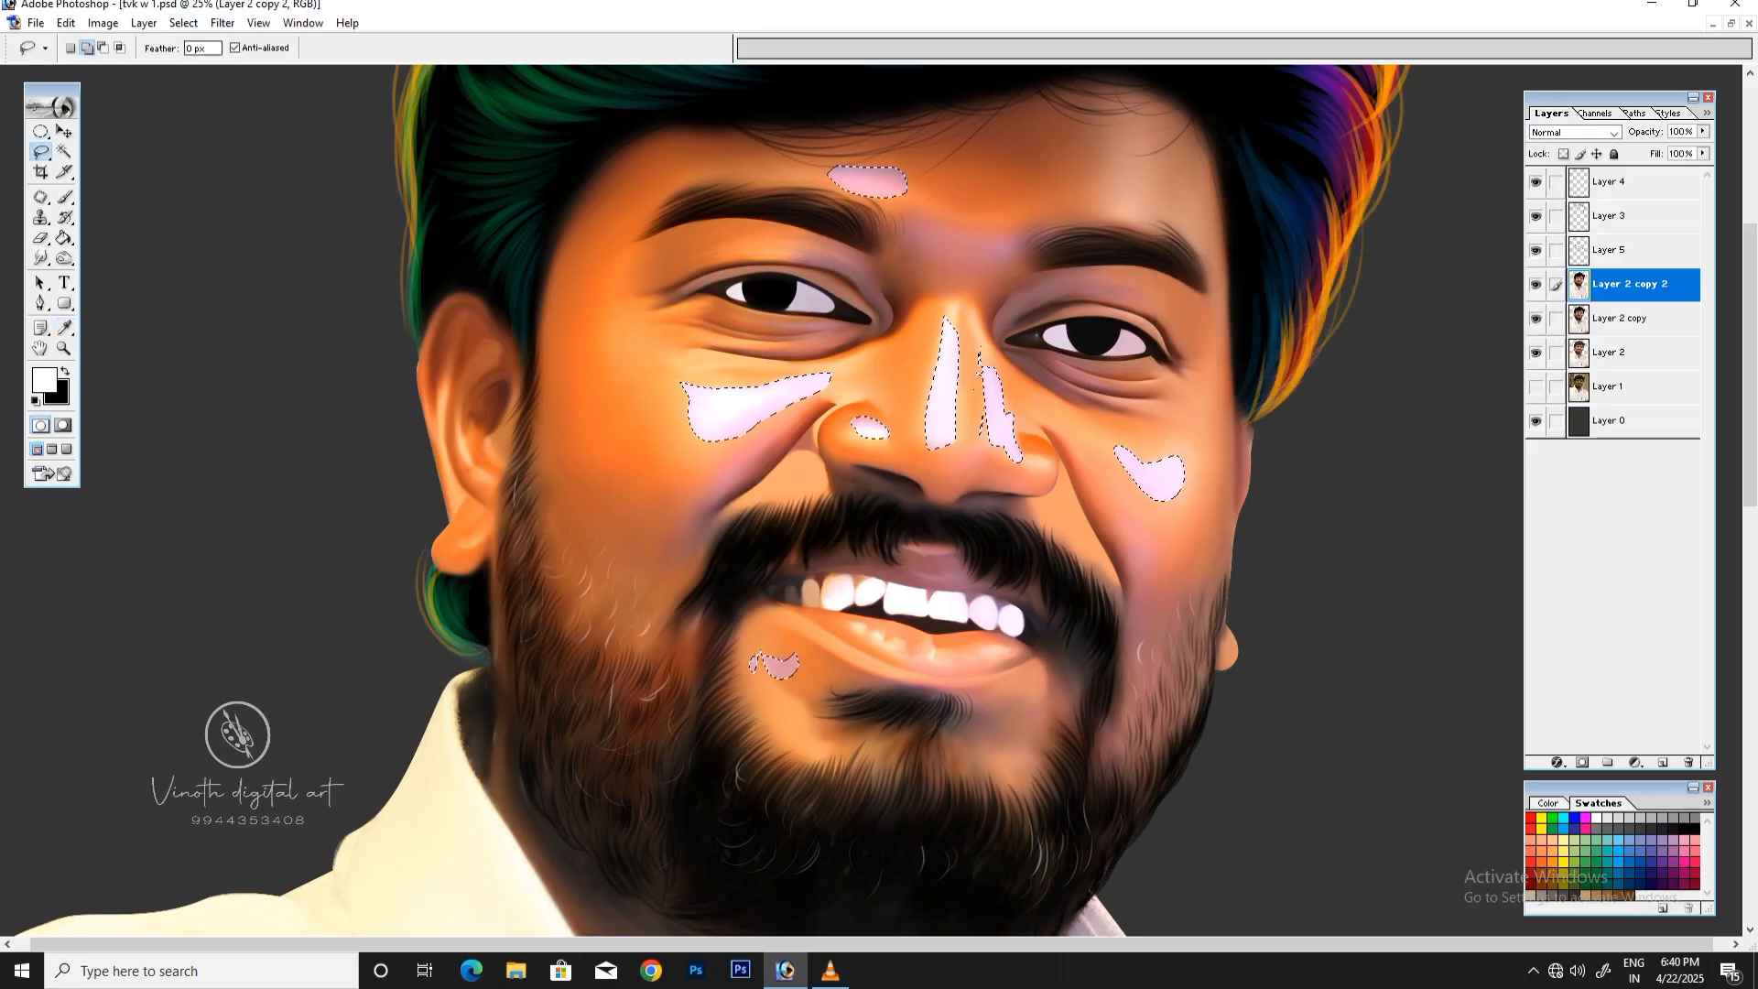
# Step: Deselect the recolored highlight areas on the face
pyautogui.click(183, 23)
pyautogui.click(215, 64)
pyautogui.hotkey('ctrl', '-')
pyautogui.hotkey('ctrl', '-')
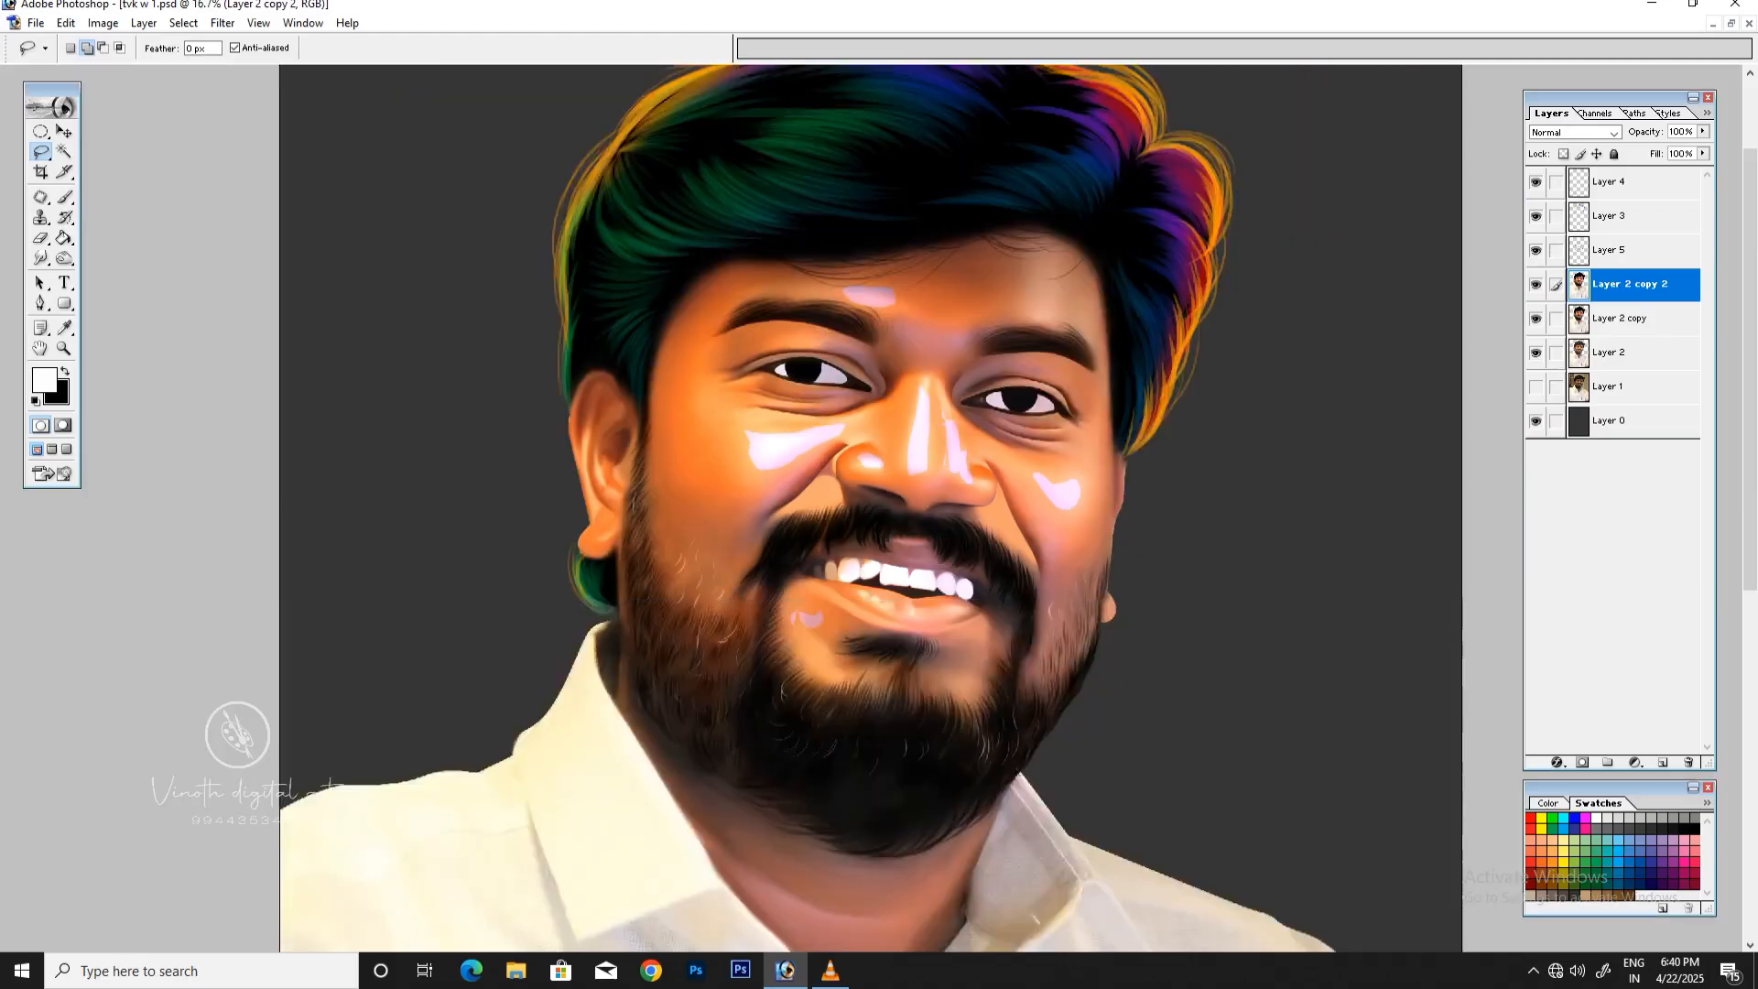
# Step: Set up the Smudge tool with a soft 300 px brush, 0% hardness, no spacing and 31% strength
pyautogui.hotkey('ctrl', '+')
pyautogui.hotkey('ctrl', '+')
pyautogui.press('r')
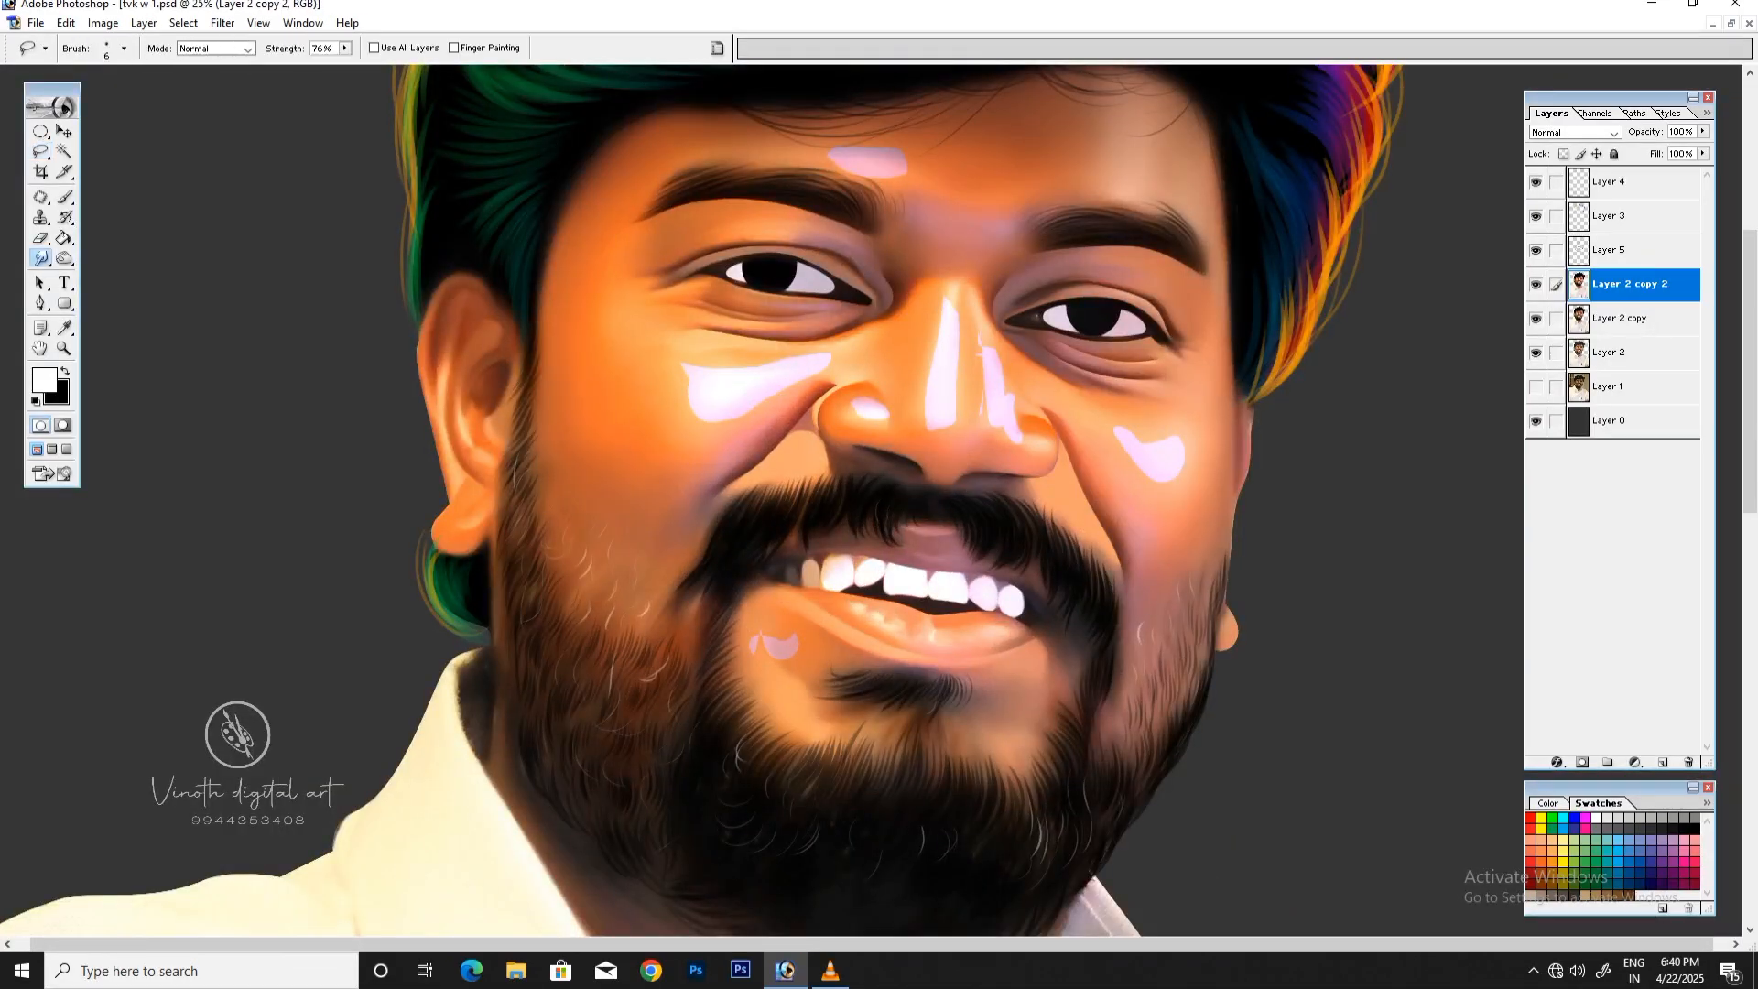
pyautogui.click(717, 48)
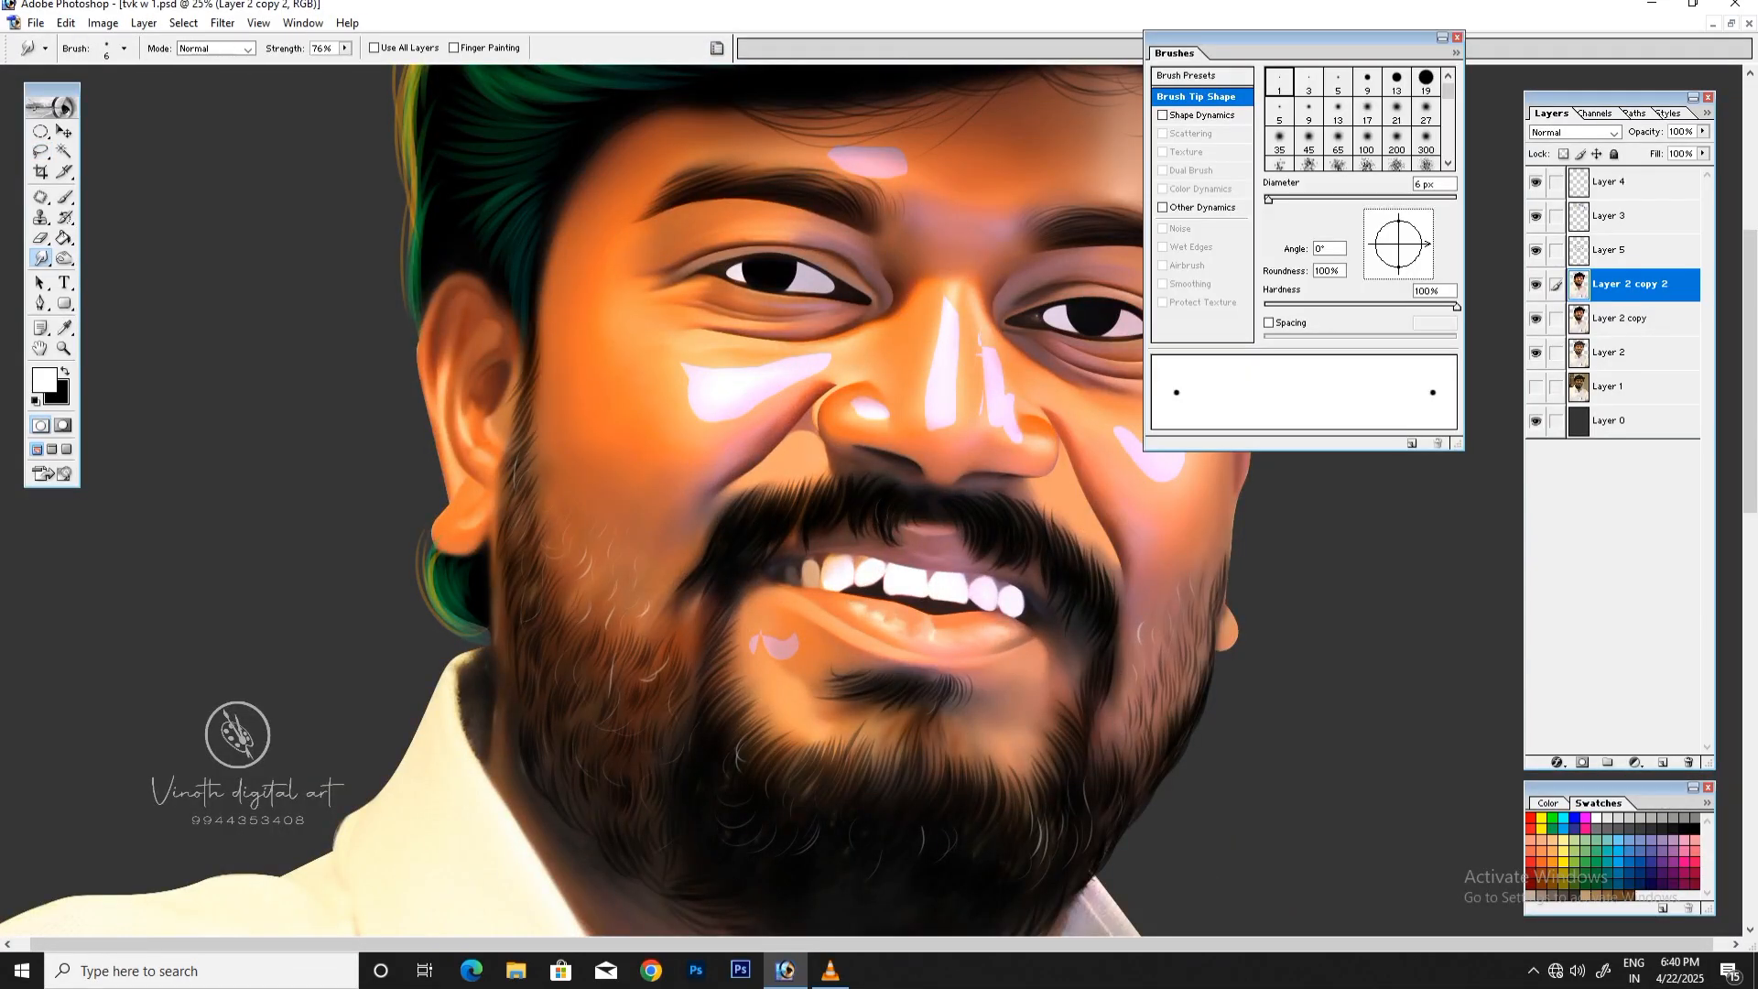
pyautogui.click(1425, 141)
pyautogui.moveTo(1283, 340); pyautogui.dragTo(1263, 339)
pyautogui.click(1269, 323)
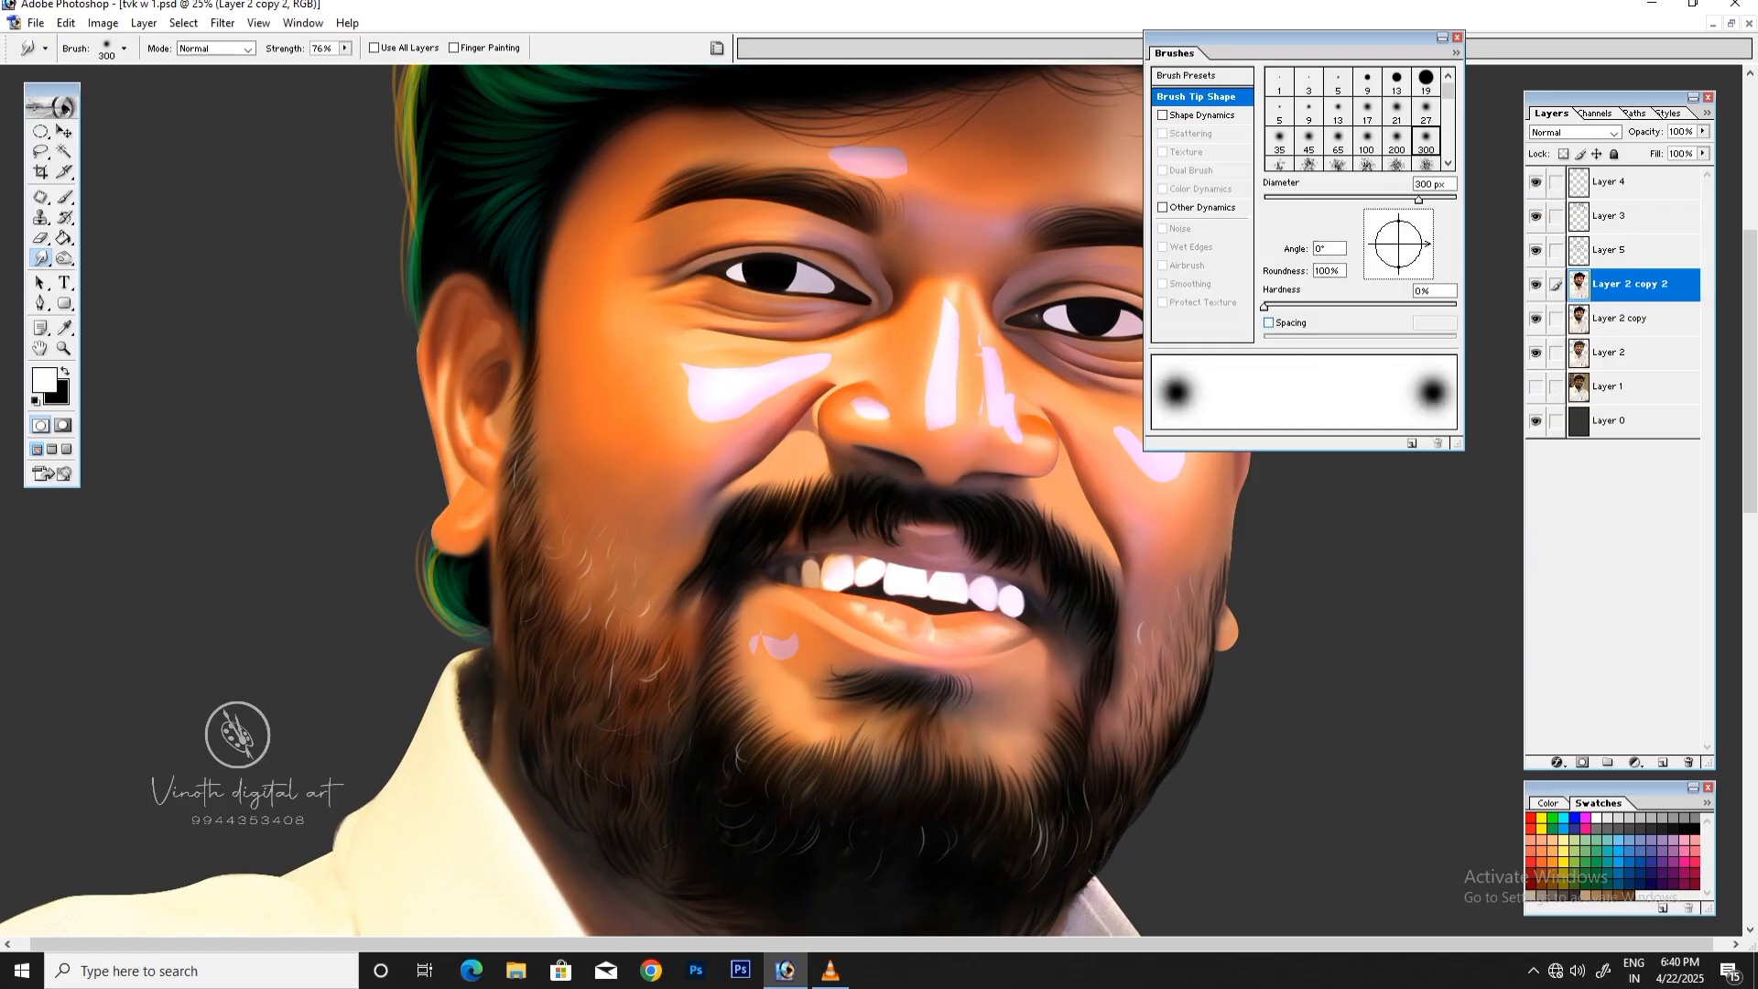
pyautogui.click(716, 48)
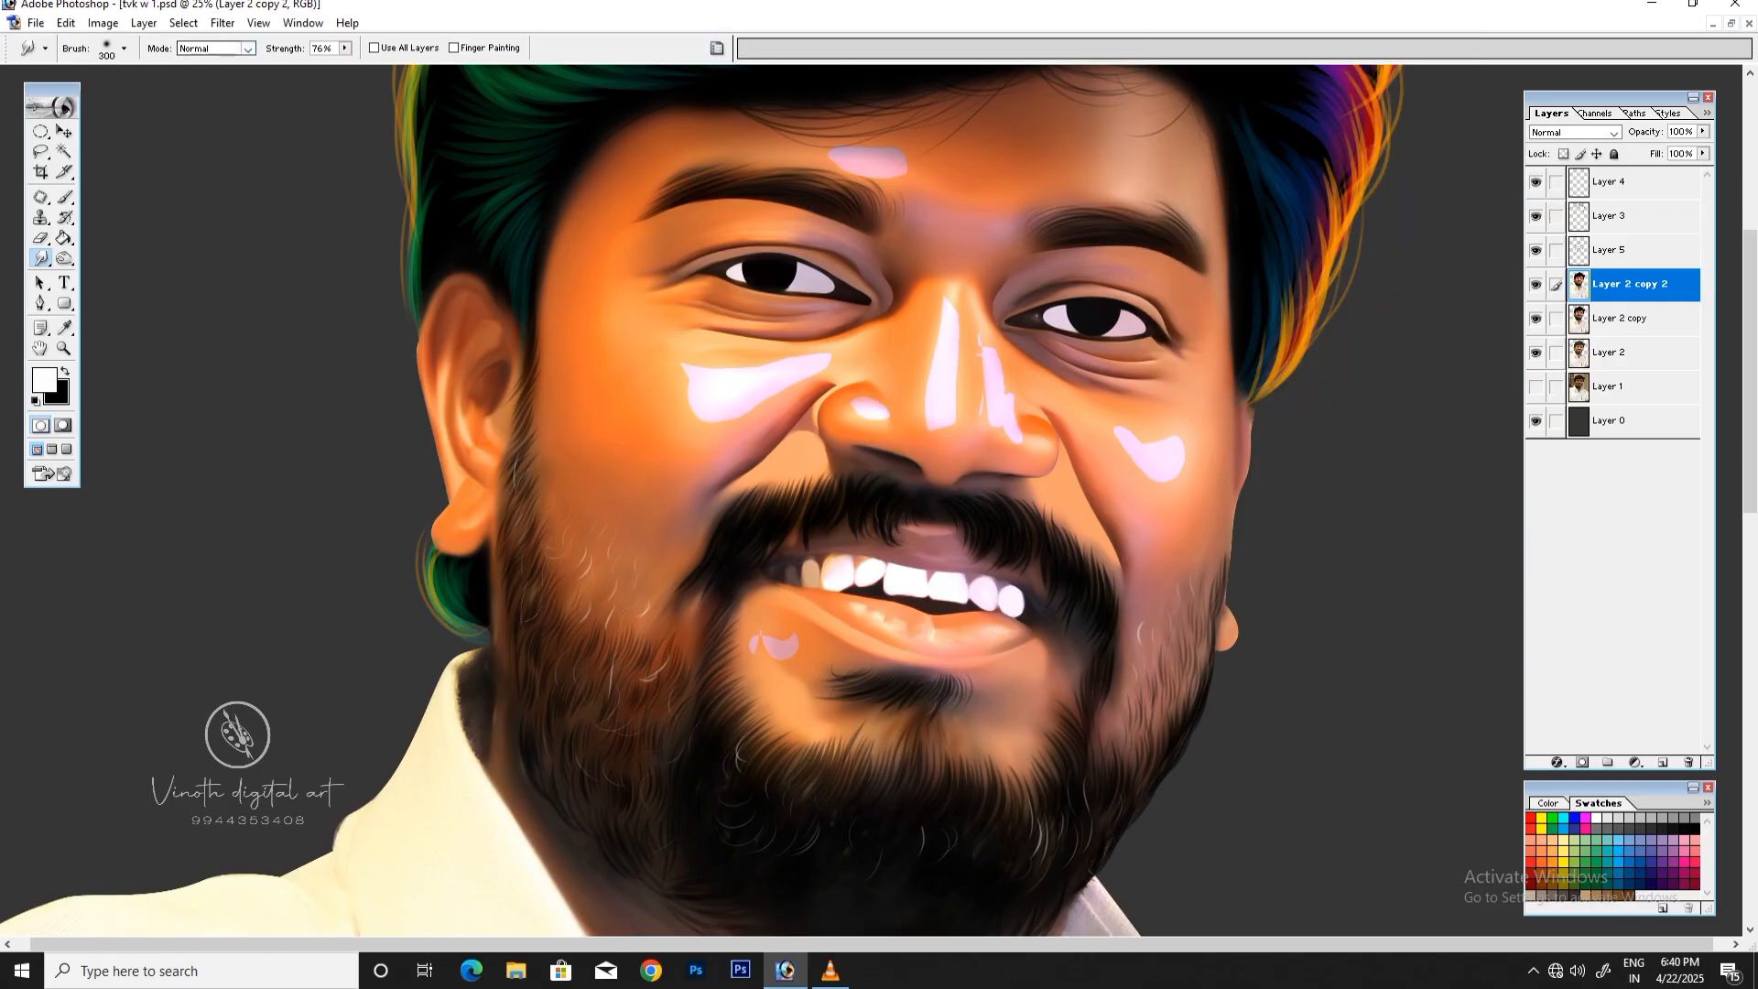
pyautogui.click(344, 47)
pyautogui.moveTo(347, 66); pyautogui.dragTo(325, 66)
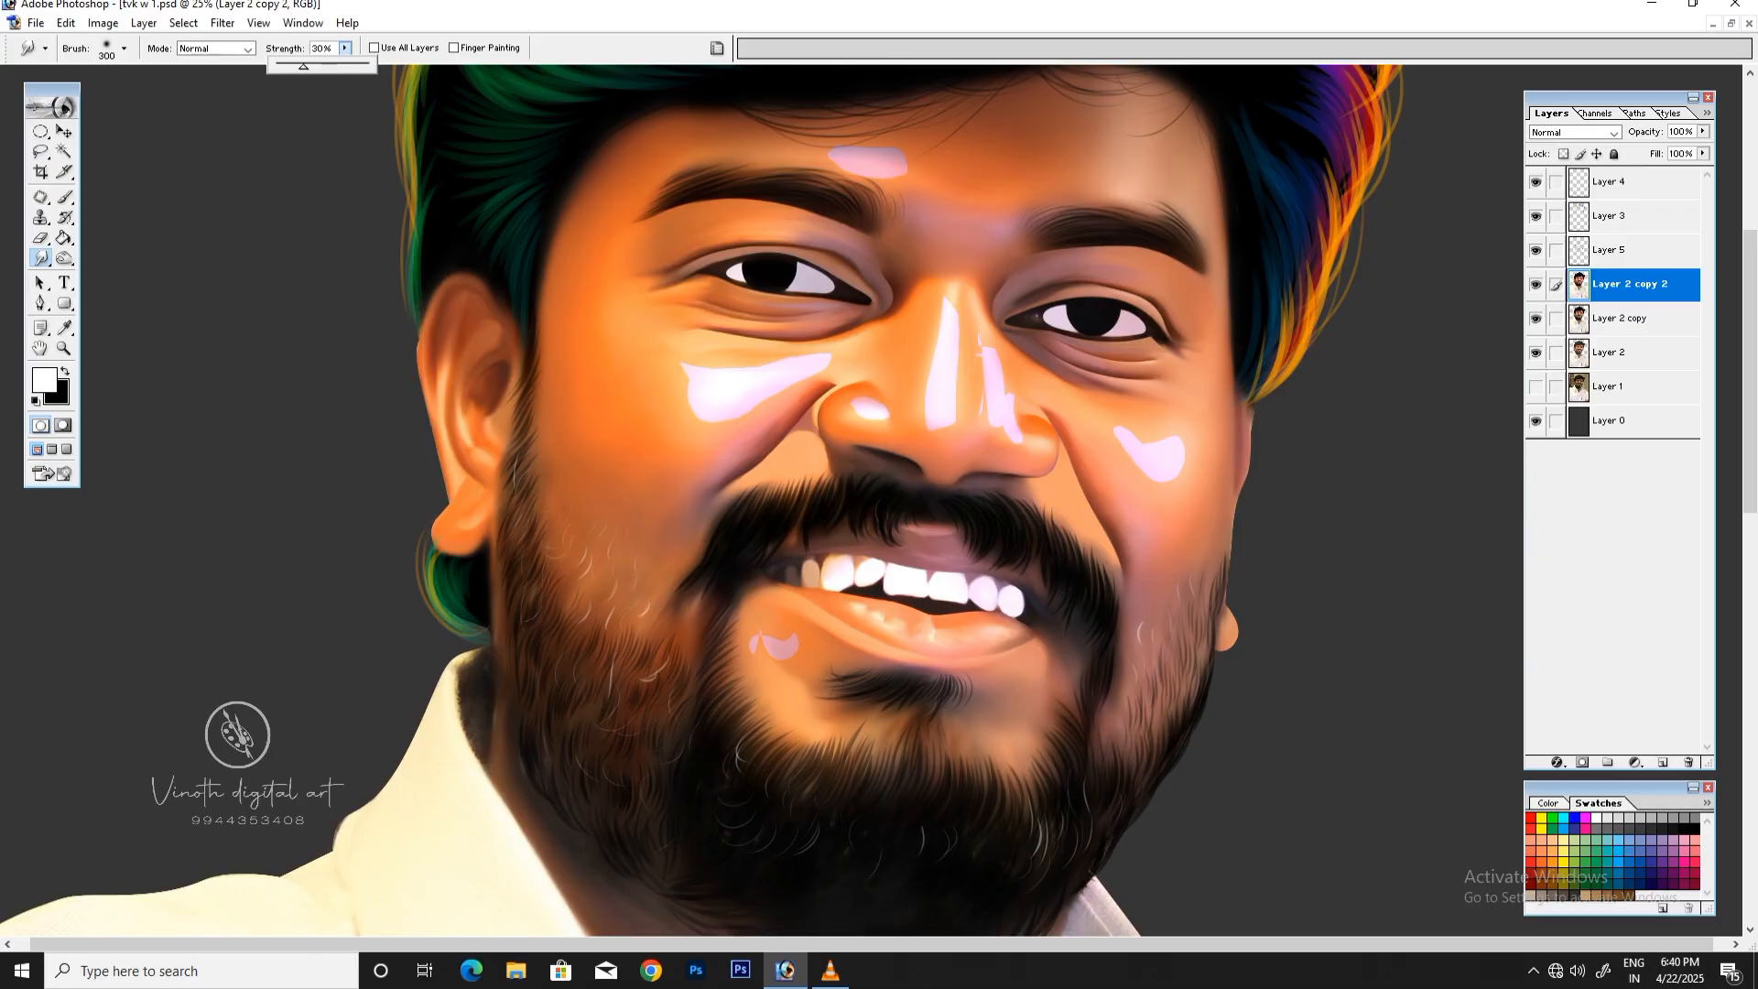
pyautogui.moveTo(303, 66); pyautogui.dragTo(304, 66)
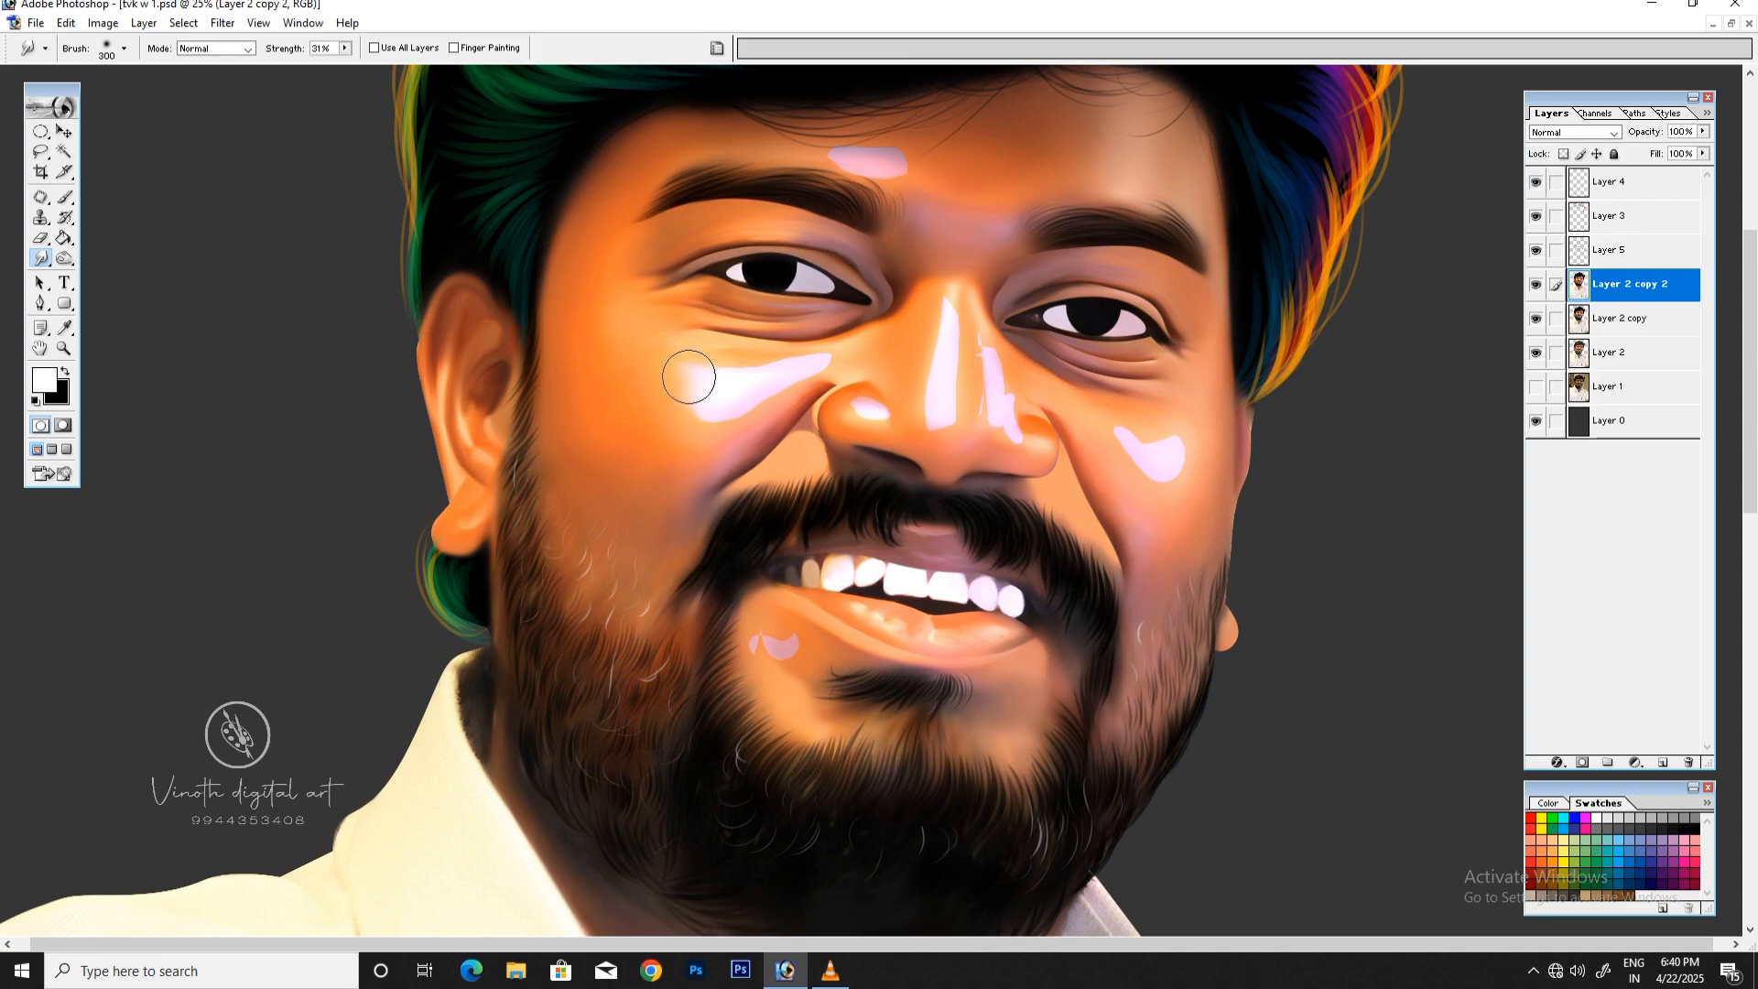
# Step: Smudge the highlight edges on the image's left cheek and the nose into the skin, using progressively smaller brushes for narrow parts
pyautogui.moveTo(688, 376)
pyautogui.mouseDown()
pyautogui.moveTo(695, 360)
pyautogui.moveTo(714, 361)
pyautogui.moveTo(683, 376)
pyautogui.moveTo(725, 369)
pyautogui.moveTo(686, 353)
pyautogui.moveTo(683, 382)
pyautogui.mouseUp()
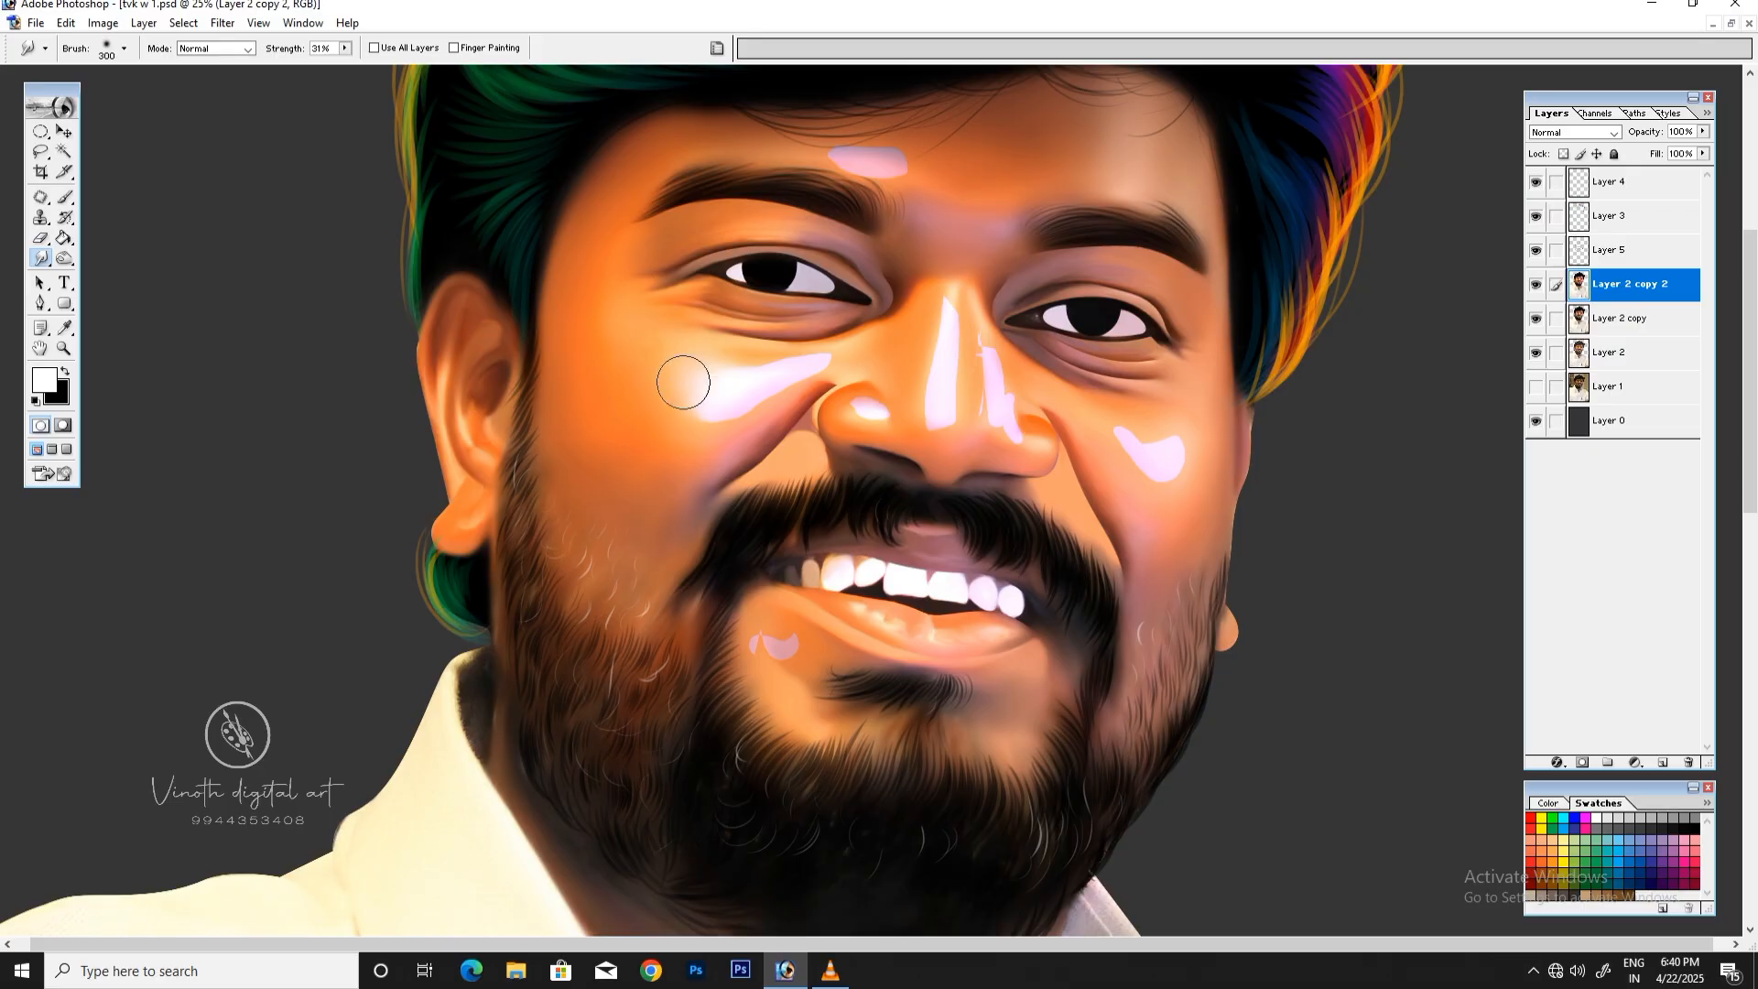
pyautogui.press('[')
pyautogui.moveTo(939, 381)
pyautogui.mouseDown()
pyautogui.moveTo(954, 321)
pyautogui.moveTo(932, 416)
pyautogui.moveTo(939, 335)
pyautogui.moveTo(935, 403)
pyautogui.moveTo(1004, 367)
pyautogui.moveTo(988, 342)
pyautogui.moveTo(1010, 429)
pyautogui.moveTo(976, 318)
pyautogui.moveTo(996, 439)
pyautogui.moveTo(977, 374)
pyautogui.moveTo(871, 414)
pyautogui.mouseUp()
pyautogui.press('[')
pyautogui.press('[')
pyautogui.press('[')
pyautogui.moveTo(847, 355); pyautogui.dragTo(815, 365)
pyautogui.press(']')
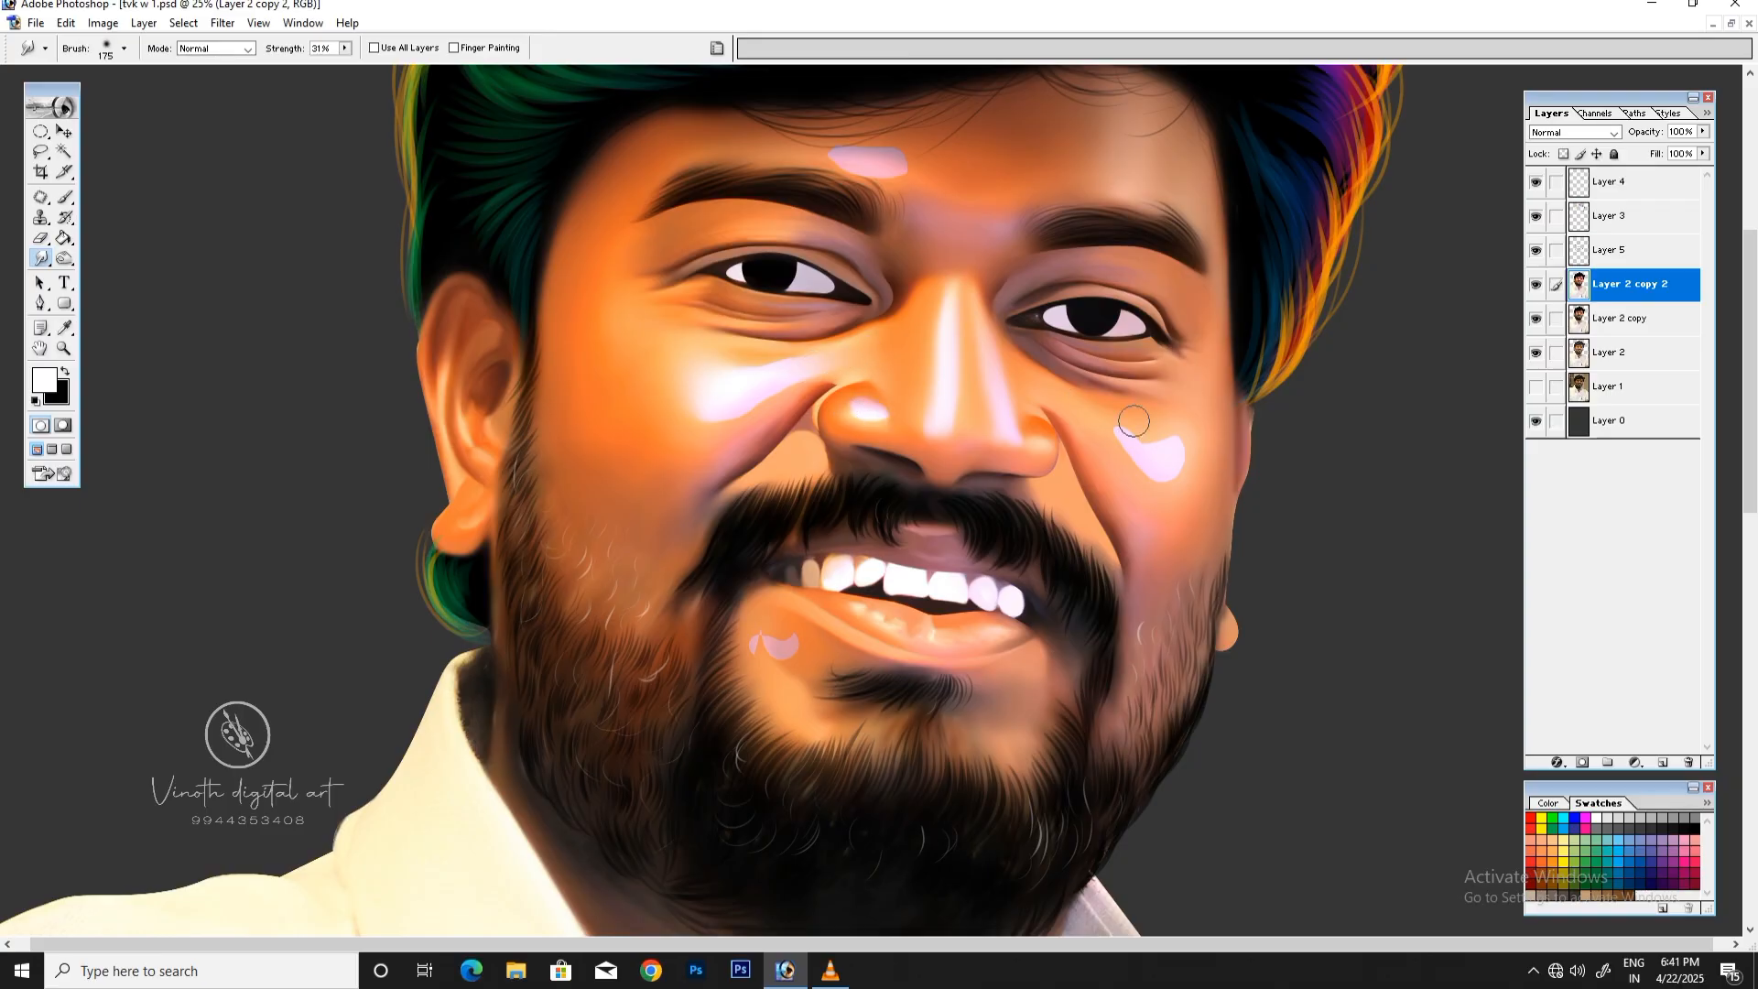
# Step: Smudge the highlight on the image's right cheek and the patch below the lip corner, enlarging the brush to 200 px
pyautogui.moveTo(1136, 451); pyautogui.dragTo(1057, 390)
pyautogui.press(']')
pyautogui.moveTo(1167, 455)
pyautogui.mouseDown()
pyautogui.moveTo(1161, 412)
pyautogui.moveTo(1182, 448)
pyautogui.mouseUp()
pyautogui.scroll(-1, 1255, 271)
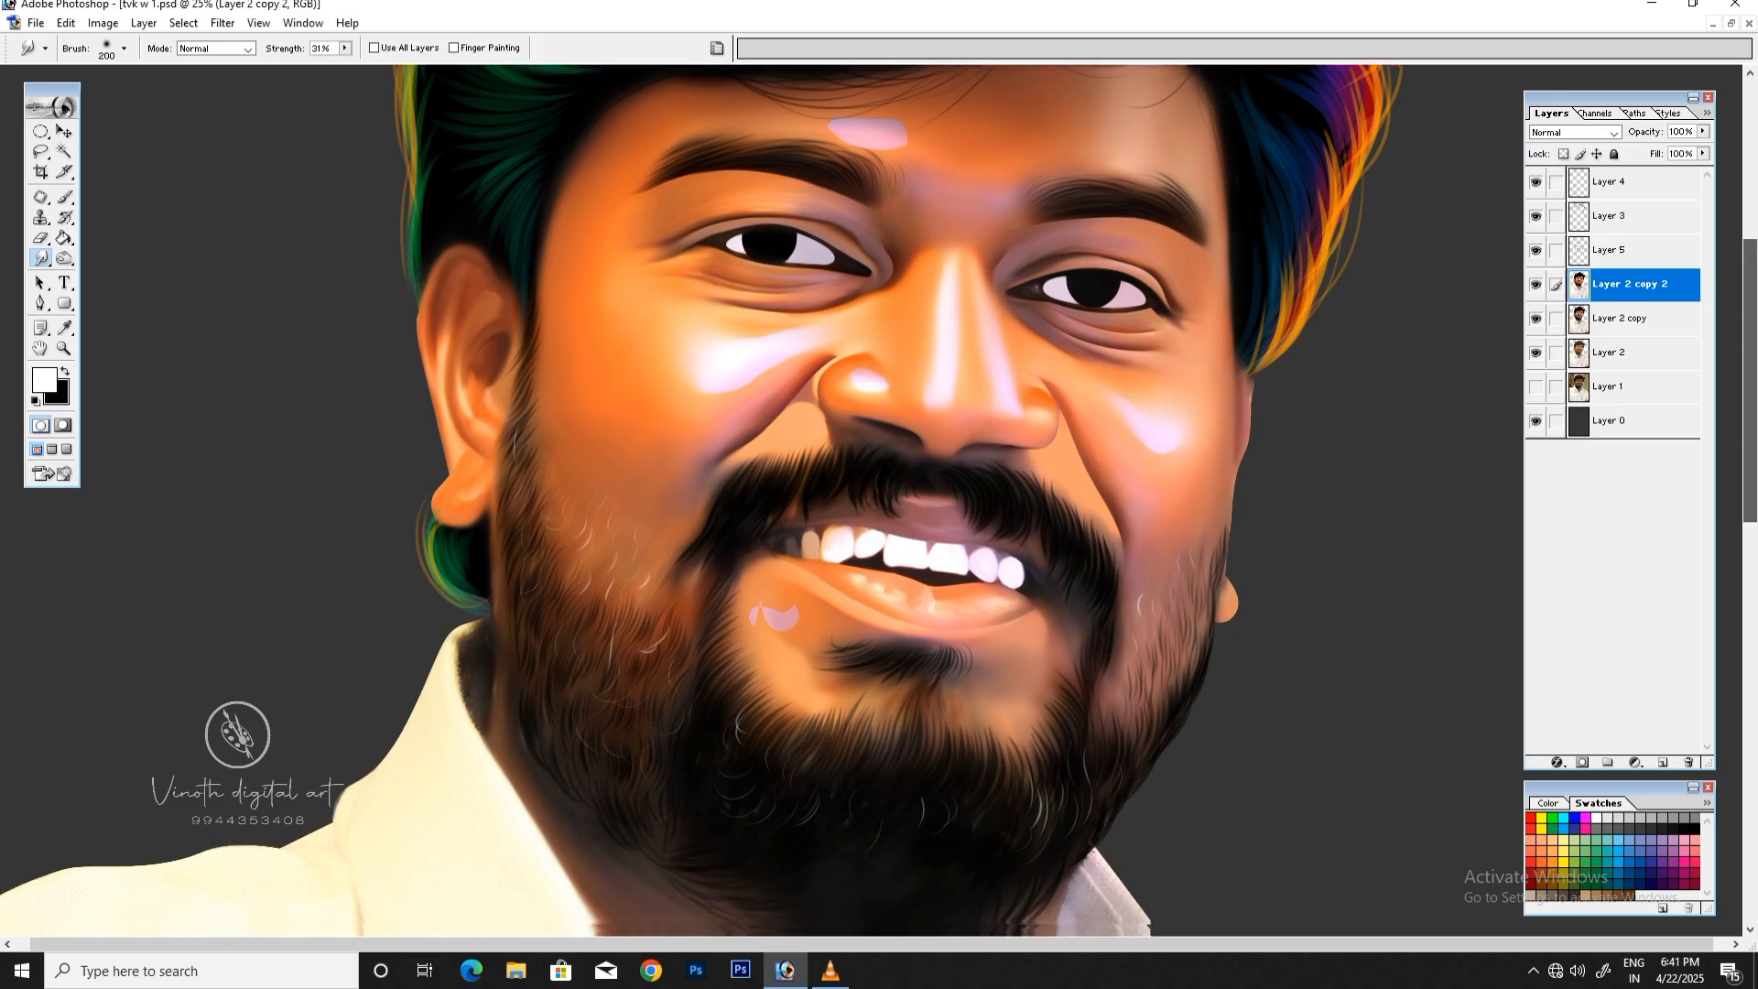
pyautogui.moveTo(1749, 366); pyautogui.dragTo(1749, 405)
pyautogui.moveTo(774, 482)
pyautogui.mouseDown()
pyautogui.moveTo(759, 511)
pyautogui.moveTo(793, 485)
pyautogui.moveTo(761, 487)
pyautogui.moveTo(753, 444)
pyautogui.moveTo(778, 439)
pyautogui.mouseUp()
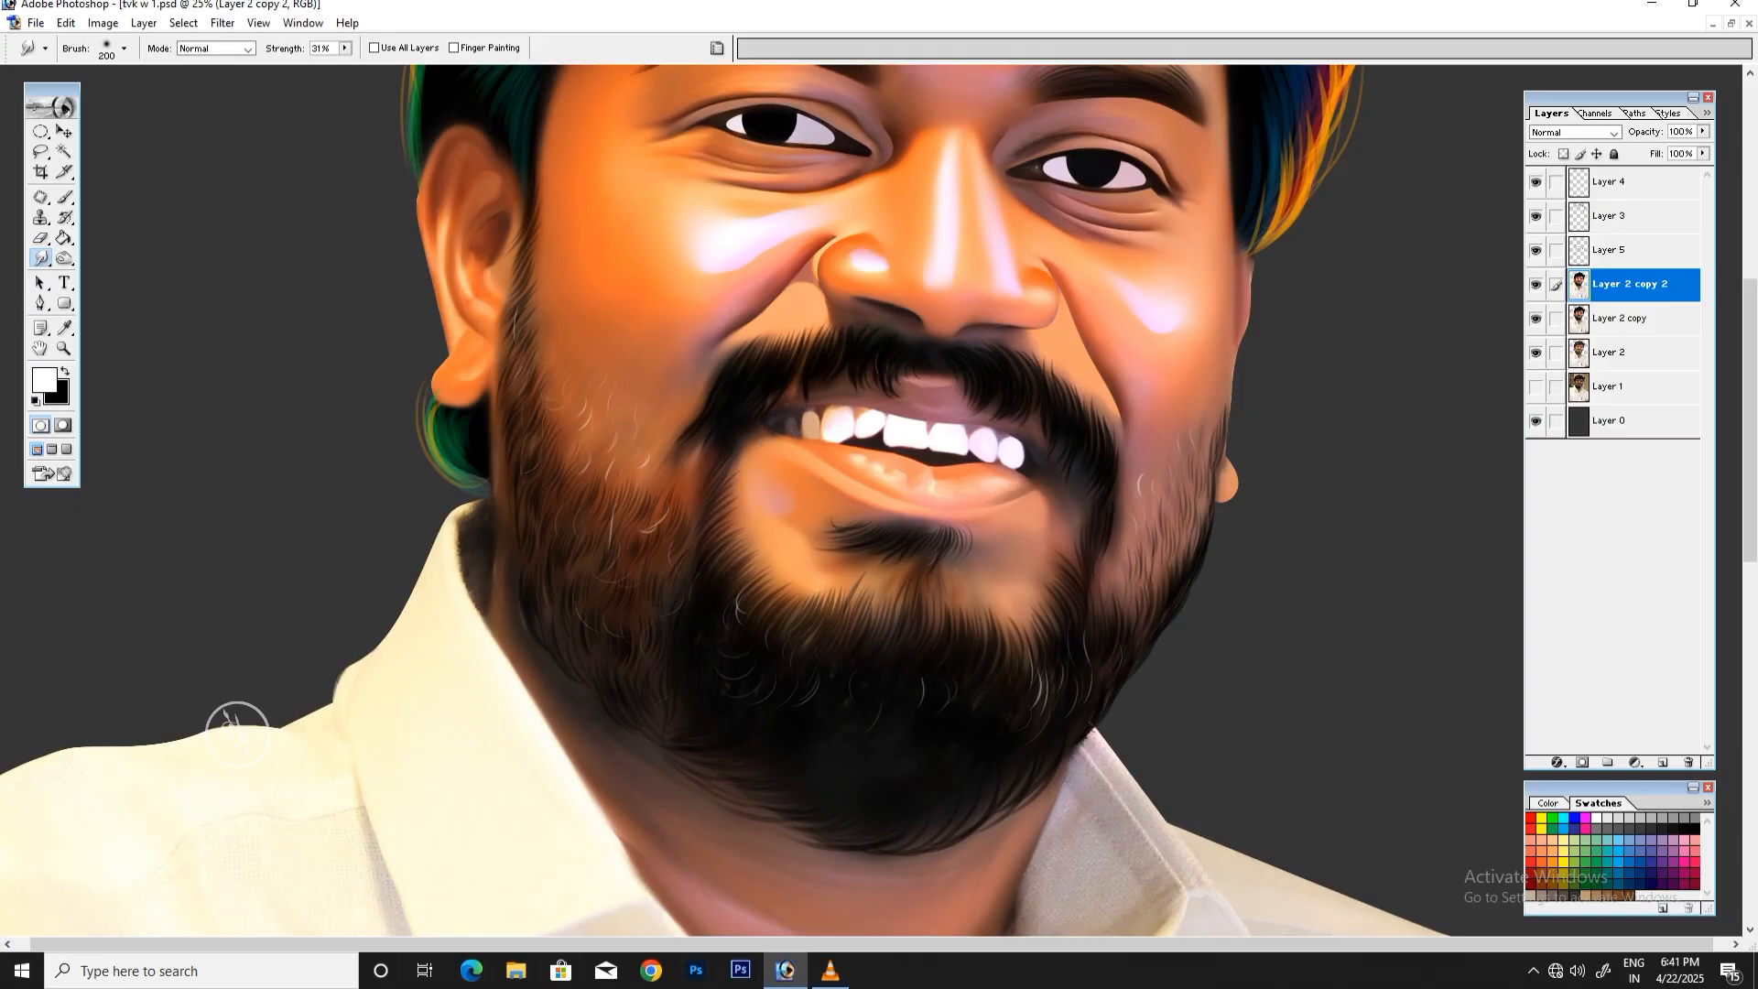
# Step: Blend the forehead highlight above the eyebrow into the surrounding skin with a 250 px Smudge brush
pyautogui.moveTo(1749, 403); pyautogui.dragTo(1750, 253)
pyautogui.press(']')
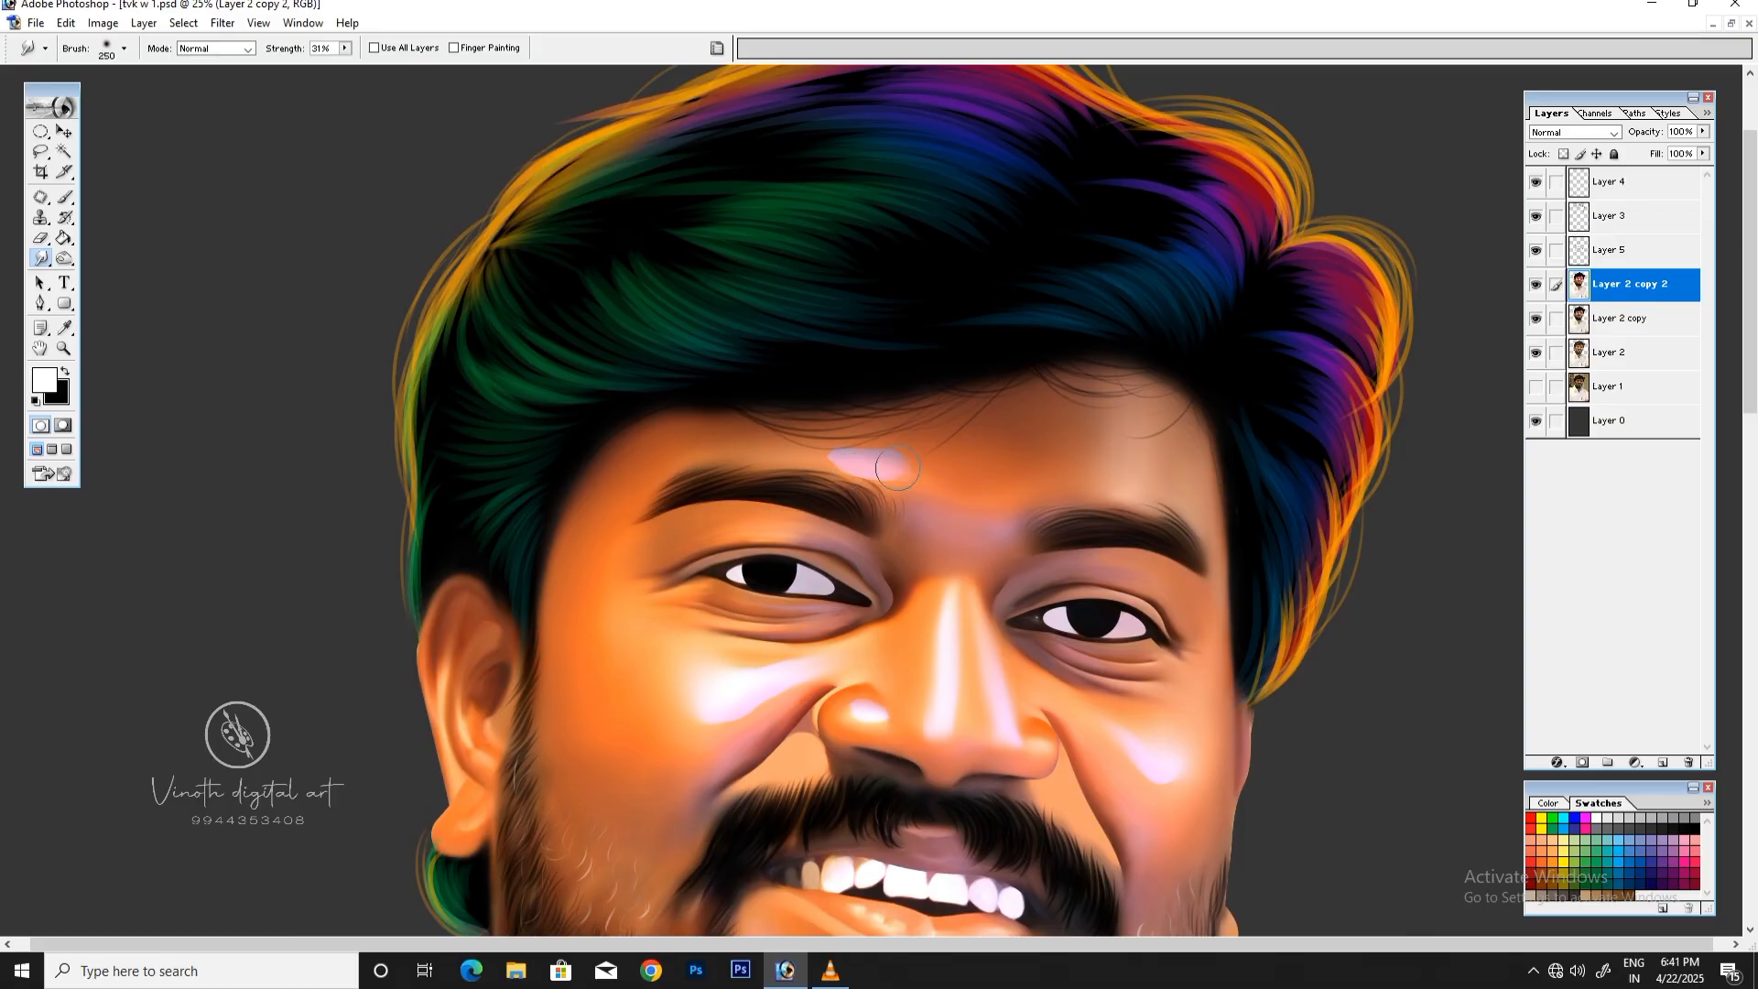
pyautogui.moveTo(897, 468)
pyautogui.mouseDown()
pyautogui.moveTo(800, 441)
pyautogui.moveTo(843, 467)
pyautogui.moveTo(808, 463)
pyautogui.moveTo(849, 468)
pyautogui.moveTo(776, 455)
pyautogui.mouseUp()
pyautogui.moveTo(930, 497)
pyautogui.mouseDown()
pyautogui.moveTo(897, 476)
pyautogui.moveTo(943, 528)
pyautogui.mouseUp()
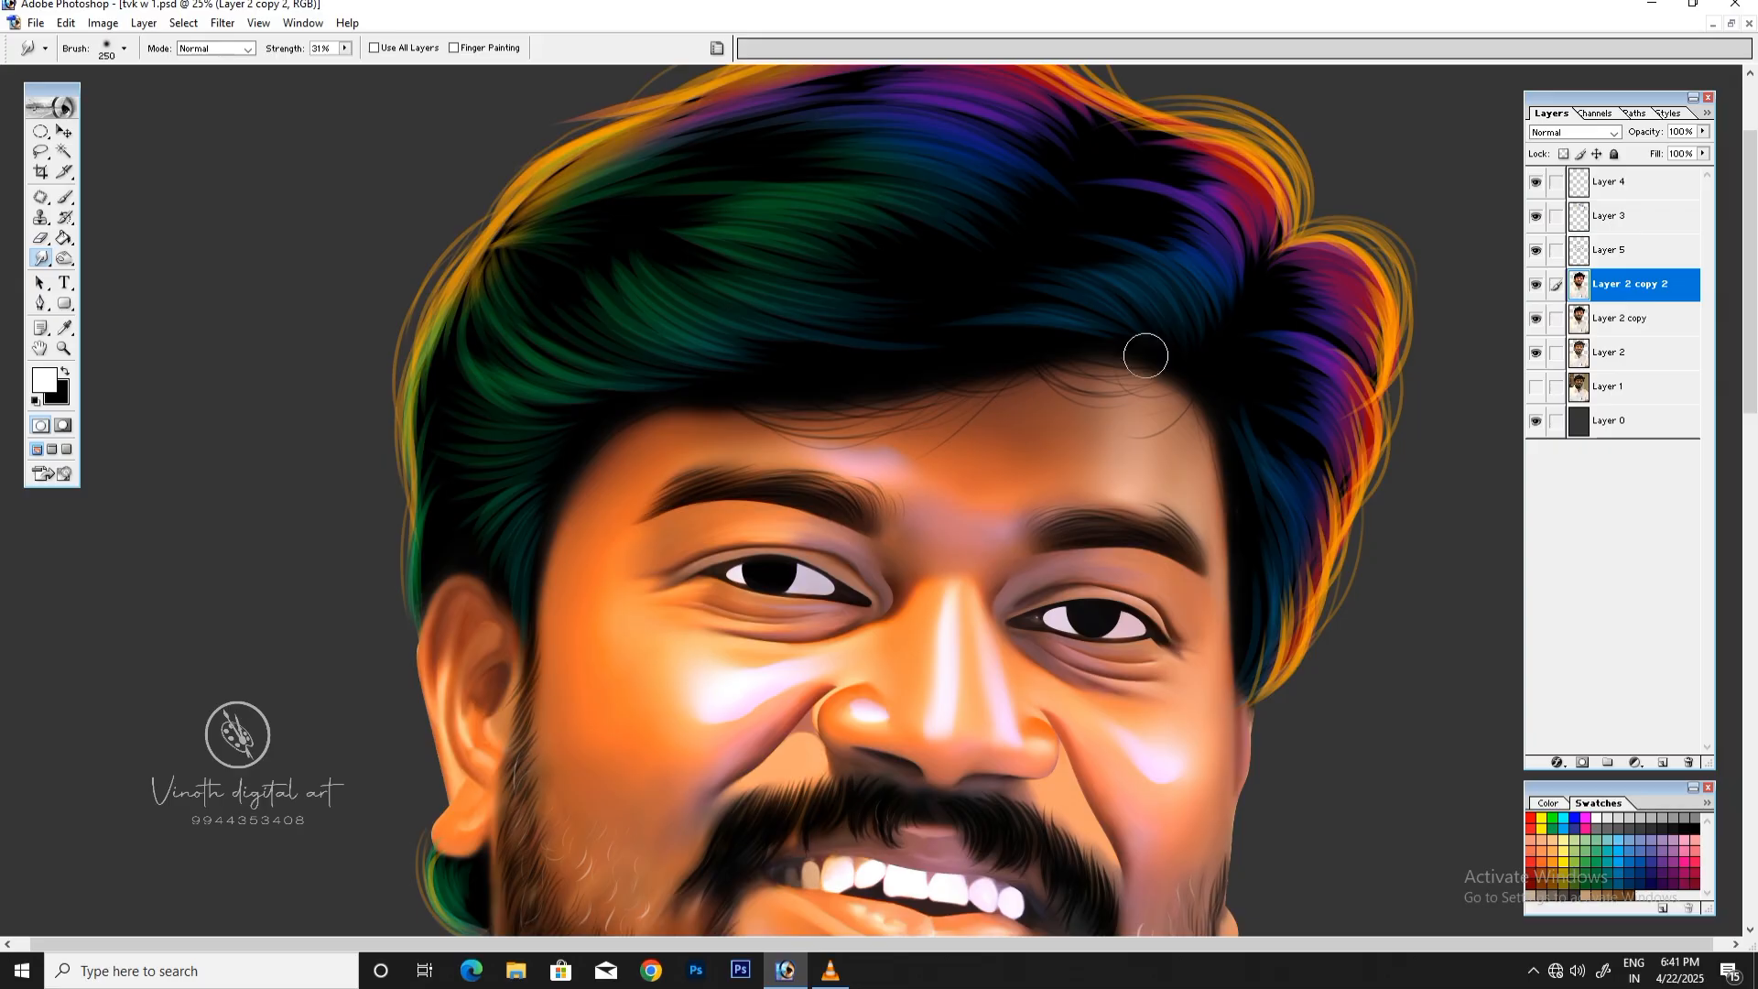
# Step: Soften the highlight on the image's left cheek further with a 300 px Smudge brush
pyautogui.hotkey('ctrl', '-')
pyautogui.hotkey('ctrl', '+')
pyautogui.moveTo(1750, 307); pyautogui.dragTo(1749, 350)
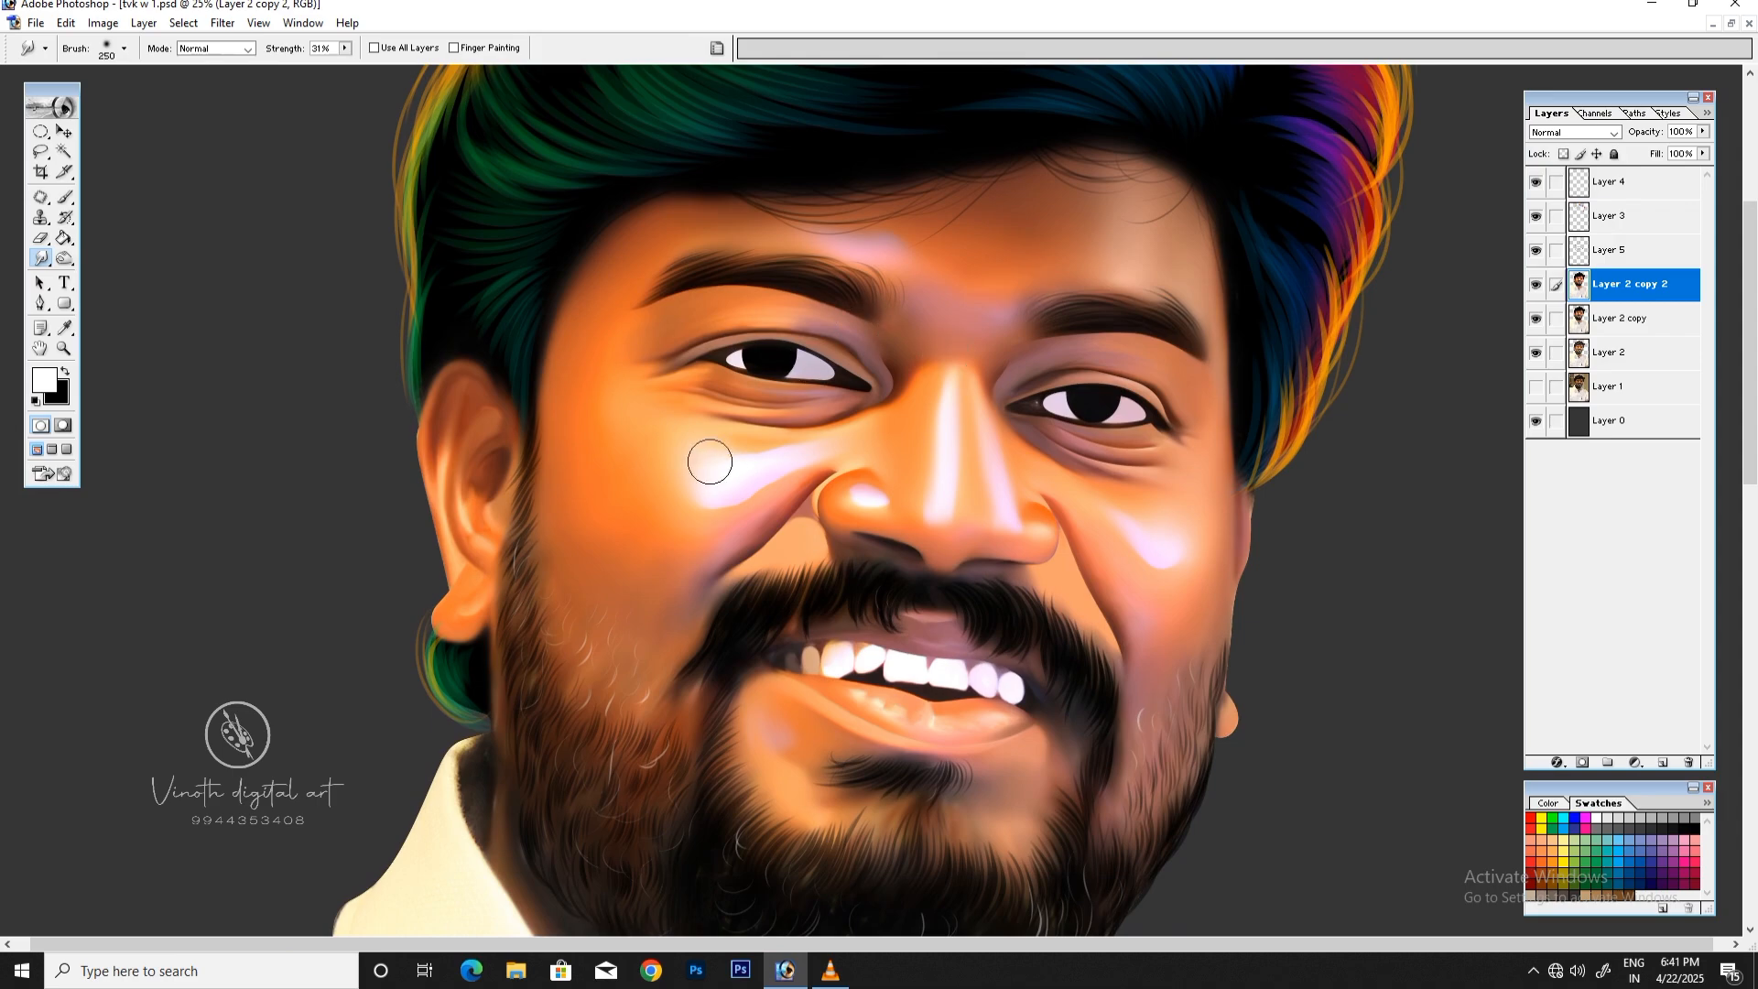
pyautogui.press(']')
pyautogui.moveTo(688, 458)
pyautogui.mouseDown()
pyautogui.moveTo(690, 374)
pyautogui.moveTo(699, 398)
pyautogui.mouseUp()
pyautogui.moveTo(703, 459)
pyautogui.mouseDown()
pyautogui.moveTo(675, 471)
pyautogui.moveTo(695, 453)
pyautogui.mouseUp()
pyautogui.hotkey('ctrl', '-')
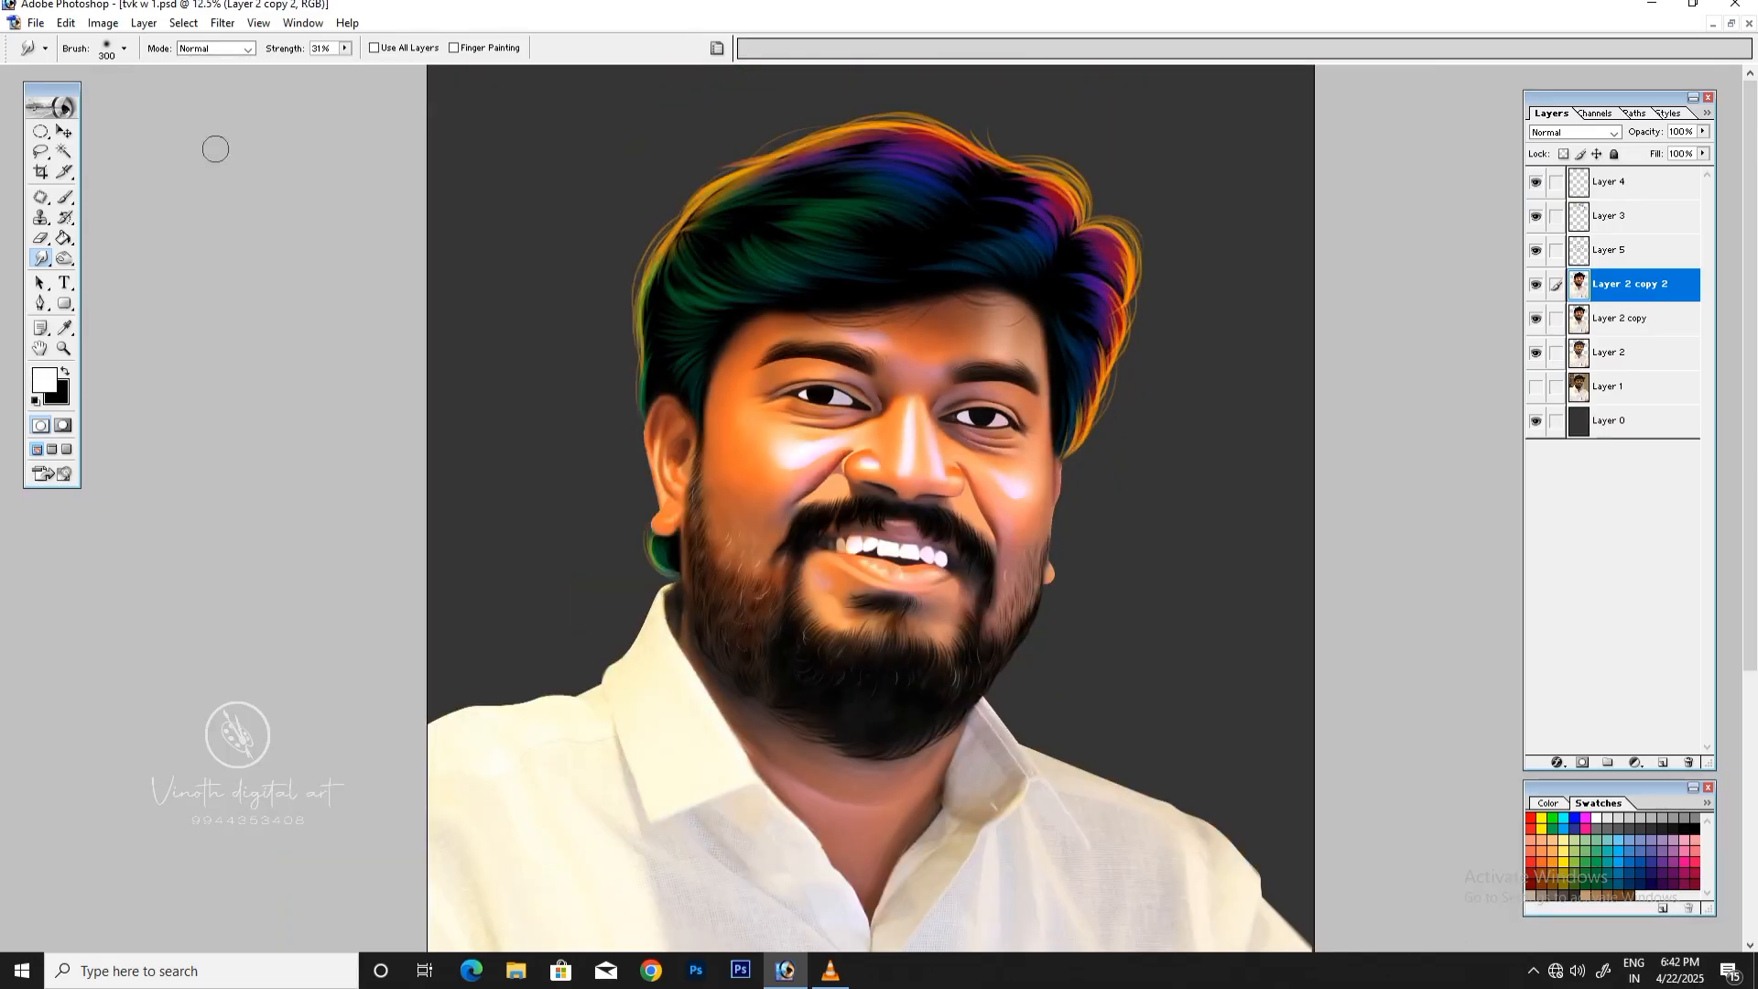
# Step: Adjust the Reds of Layer 2 copy 2 with Selective Color, setting Cyan to -6% and Yellow to +11% with the Absolute method
pyautogui.click(183, 23)
pyautogui.click(154, 110)
pyautogui.hotkey('ctrl', '-')
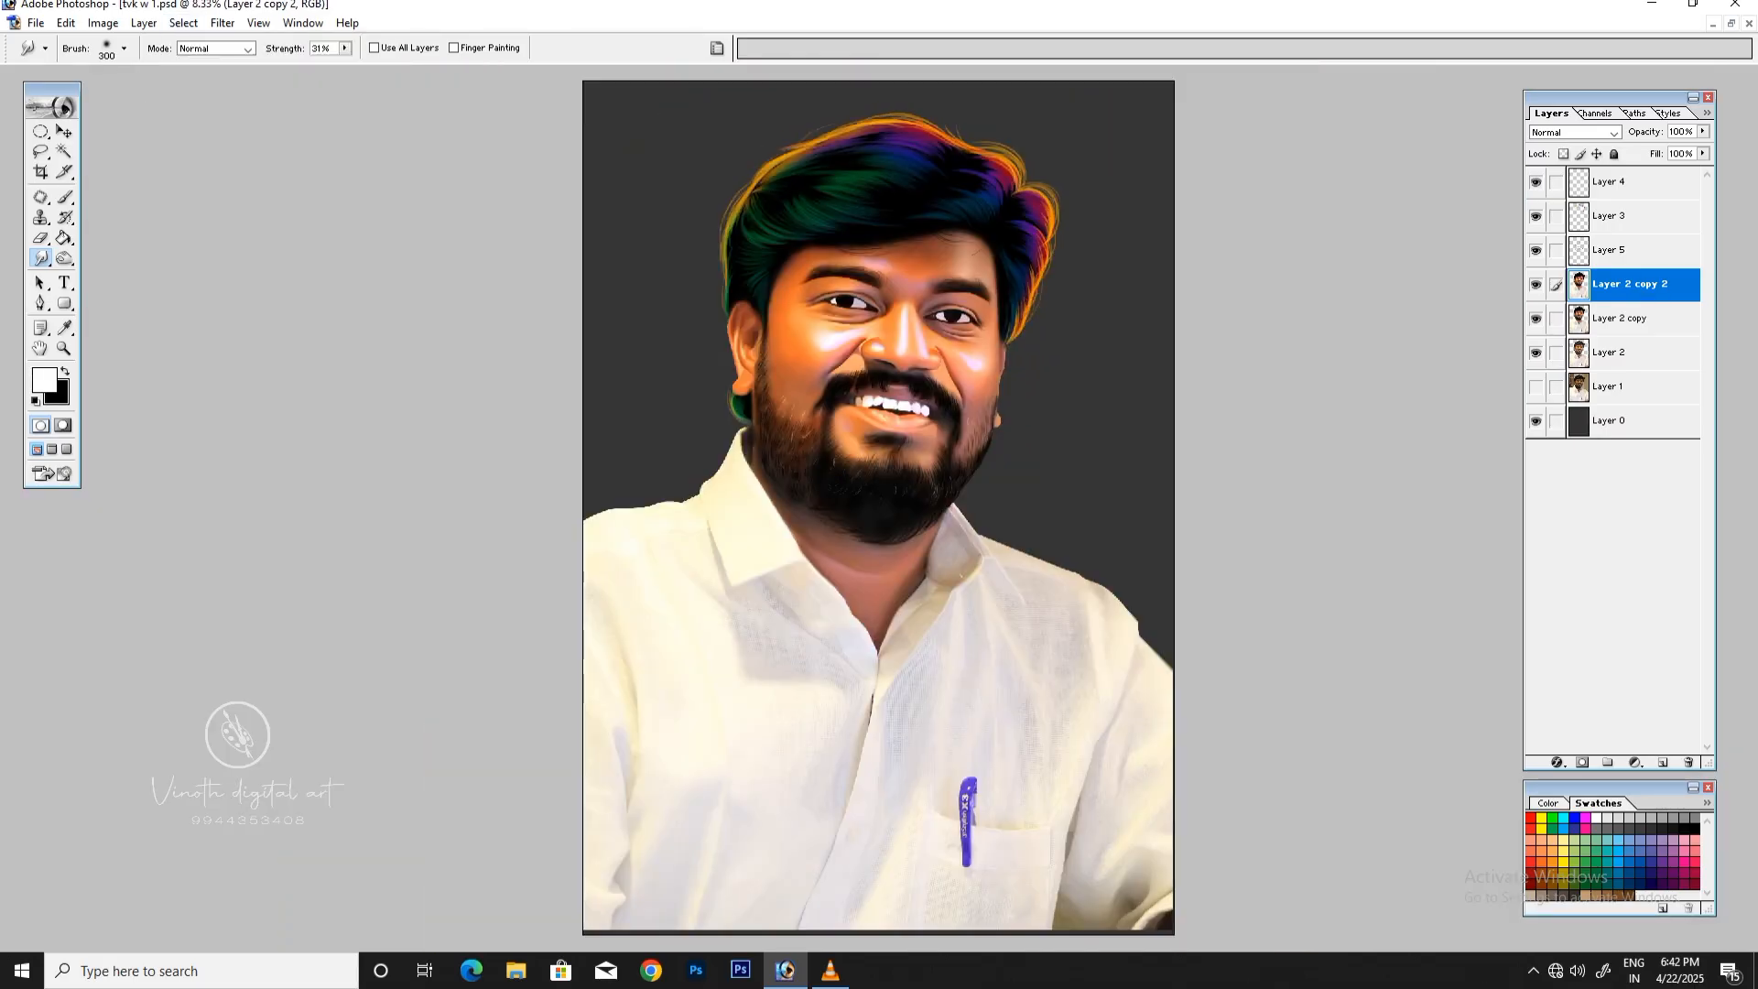
pyautogui.hotkey('ctrl', '+')
pyautogui.scroll(3, 1188, 180)
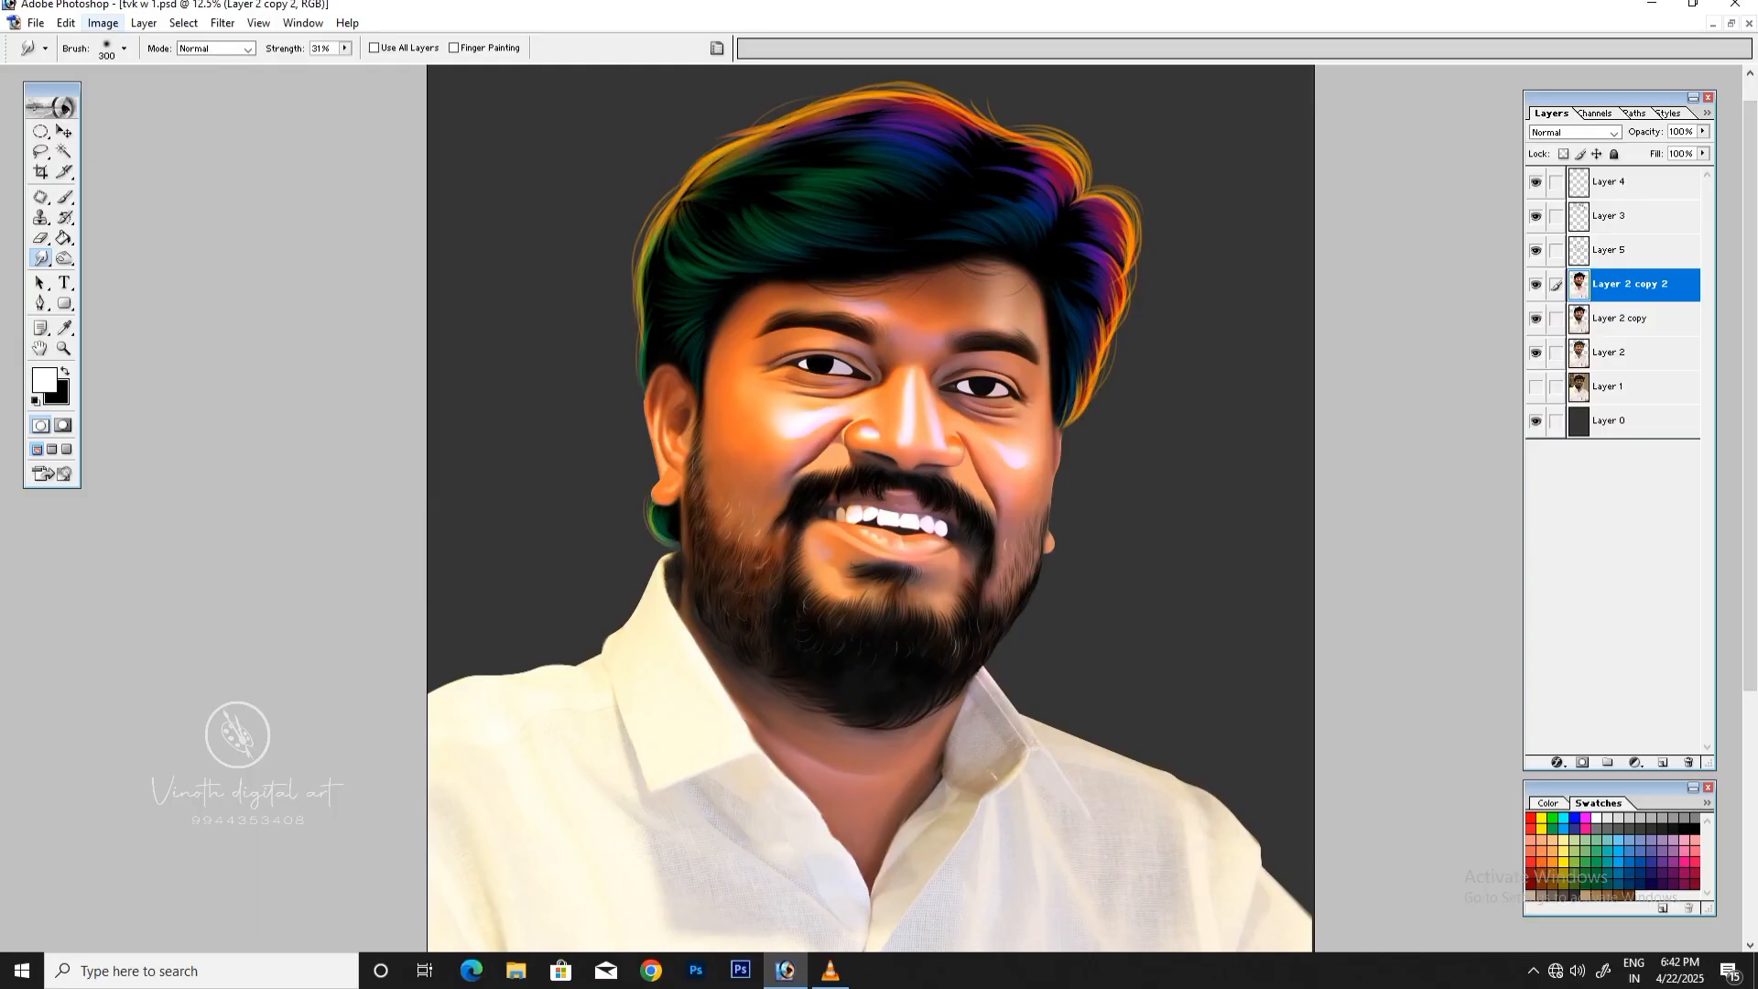
pyautogui.click(103, 22)
pyautogui.moveTo(144, 70)
pyautogui.click(298, 281)
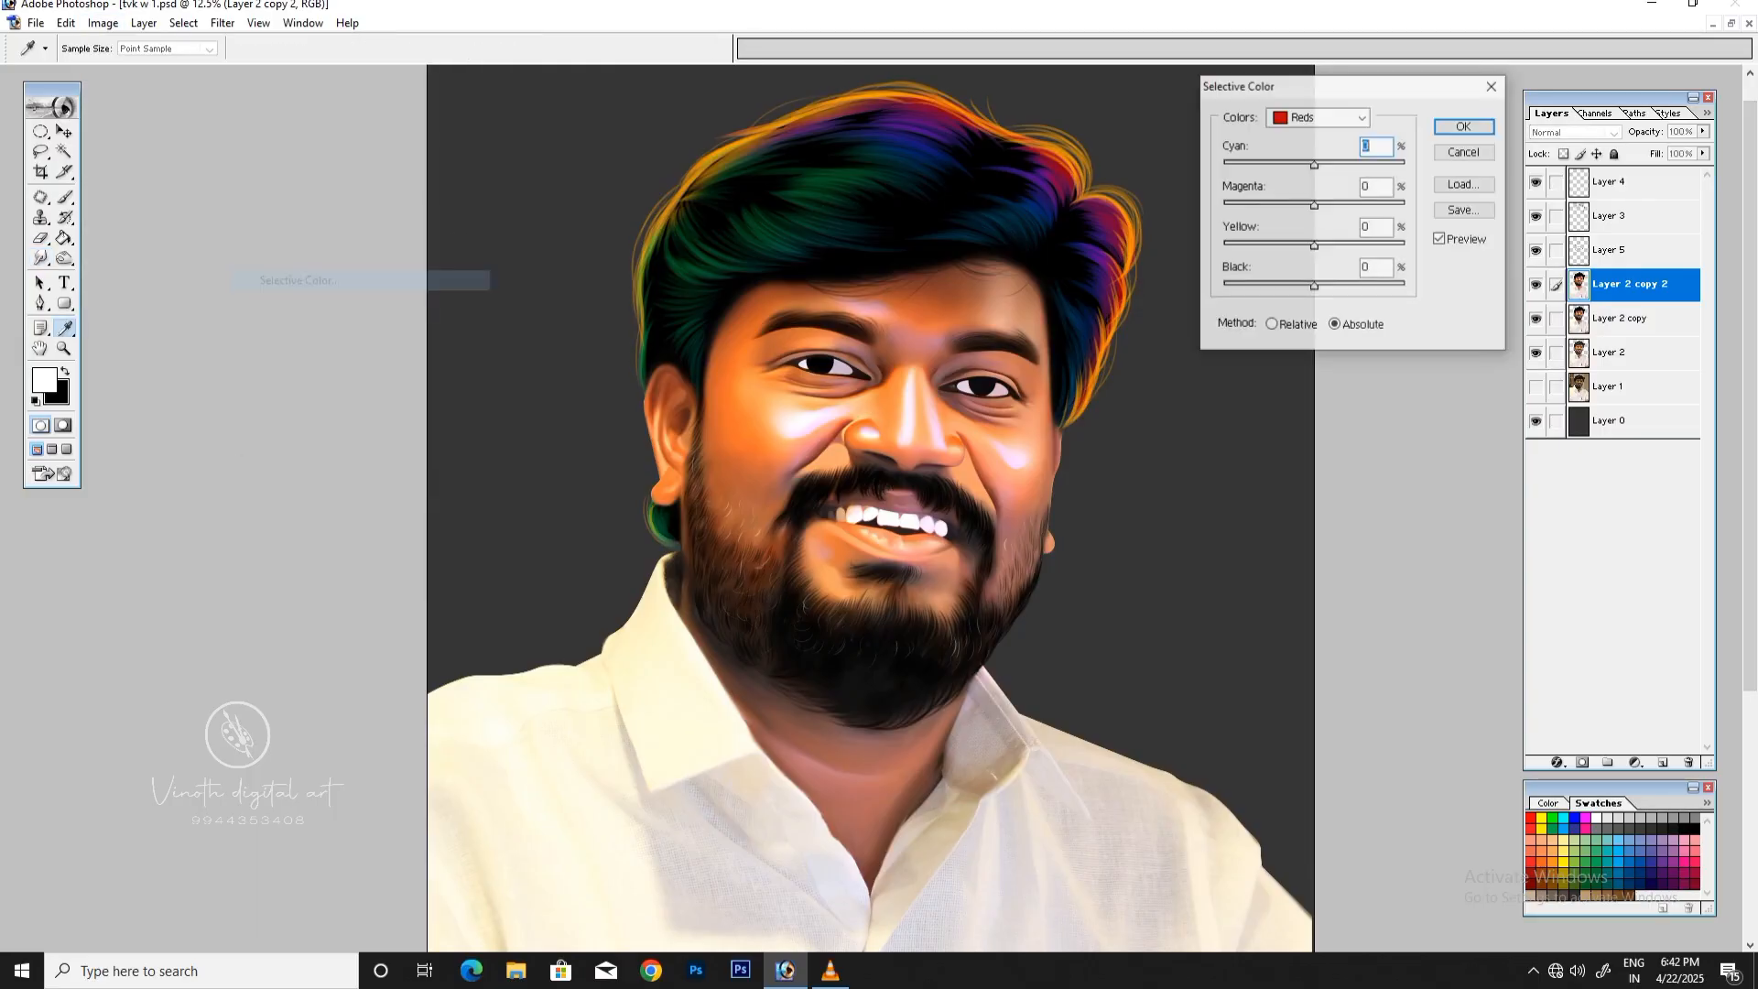
pyautogui.moveTo(1325, 246); pyautogui.dragTo(1323, 245)
pyautogui.moveTo(1314, 165); pyautogui.dragTo(1308, 165)
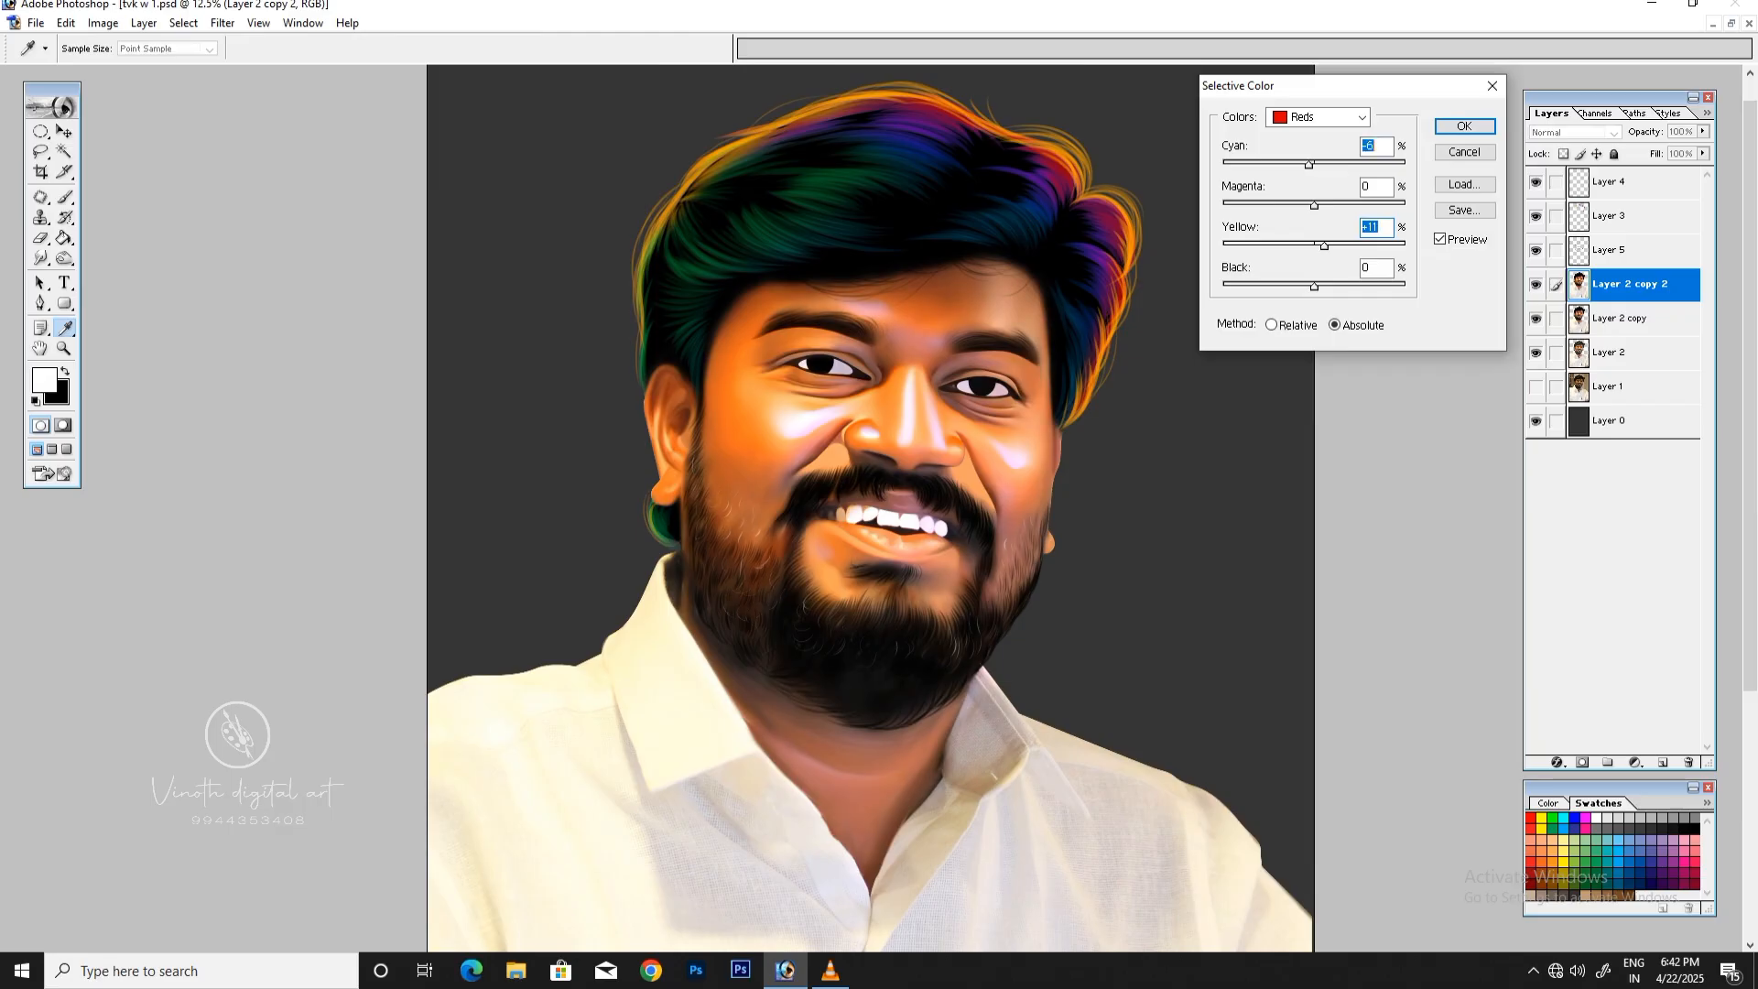
pyautogui.press('Return')
pyautogui.press('r')
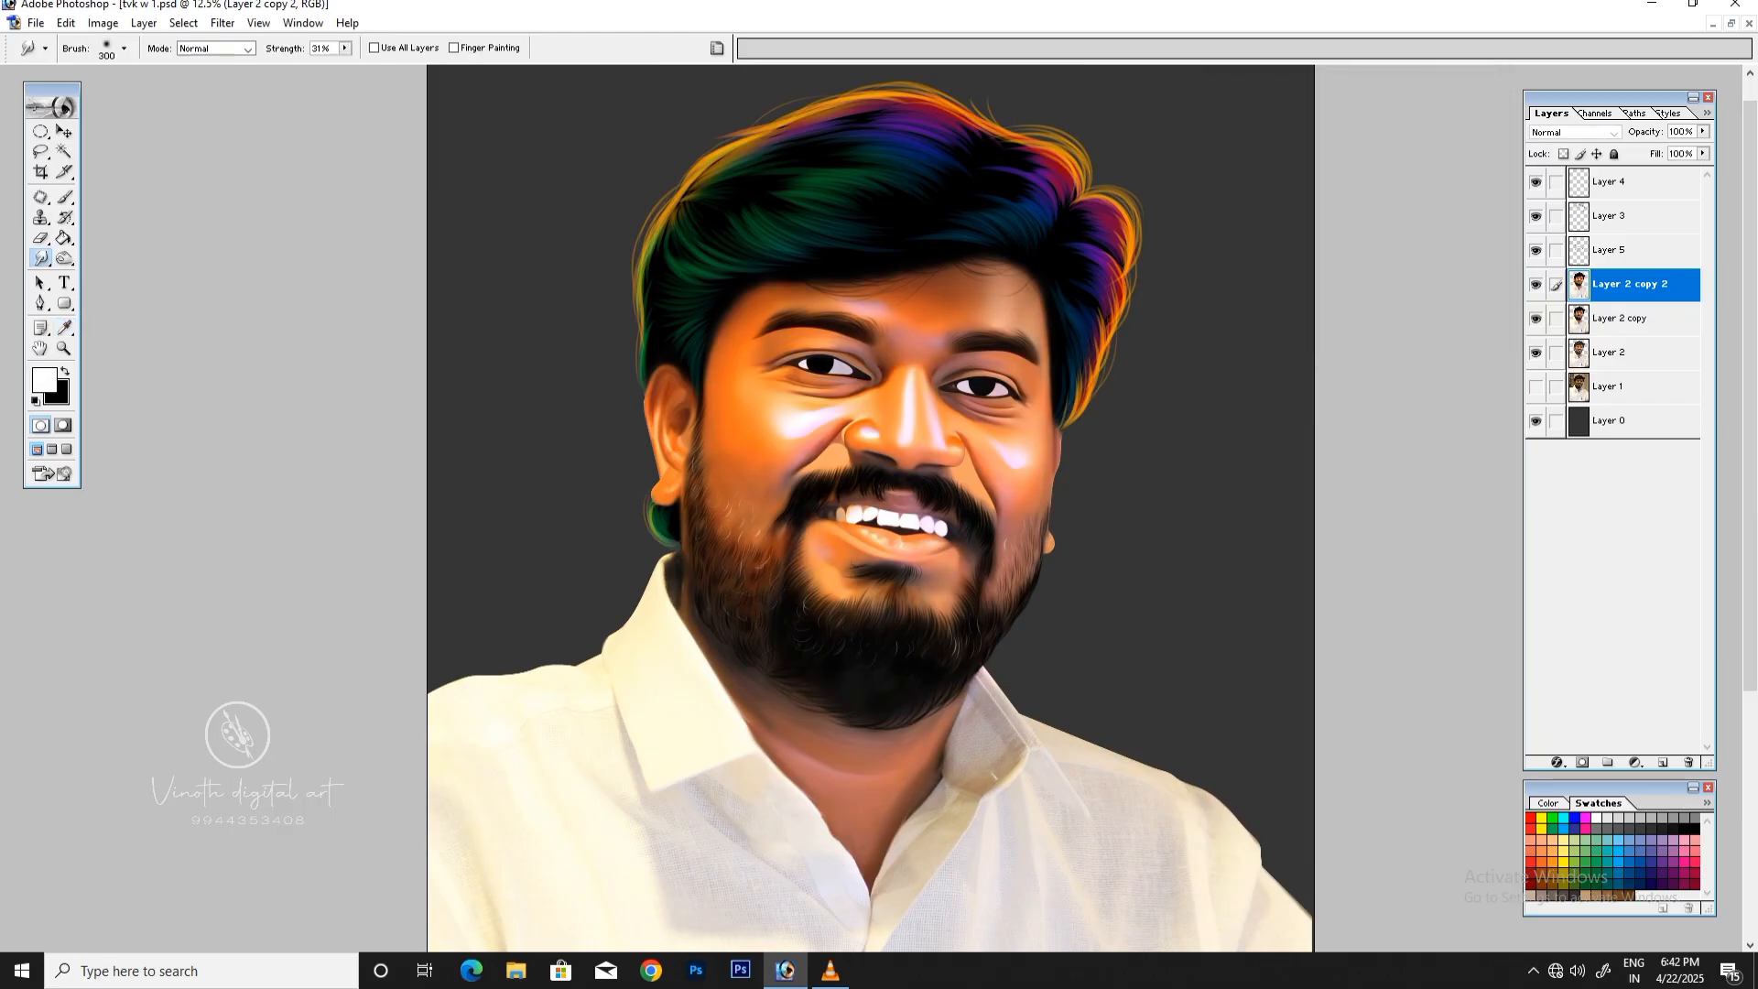
# Step: Trace a closed Pen path around the neck and lower beard, following the shirt collar edges and crossing the beard below the mouth
pyautogui.scroll(-5, 870, 509)
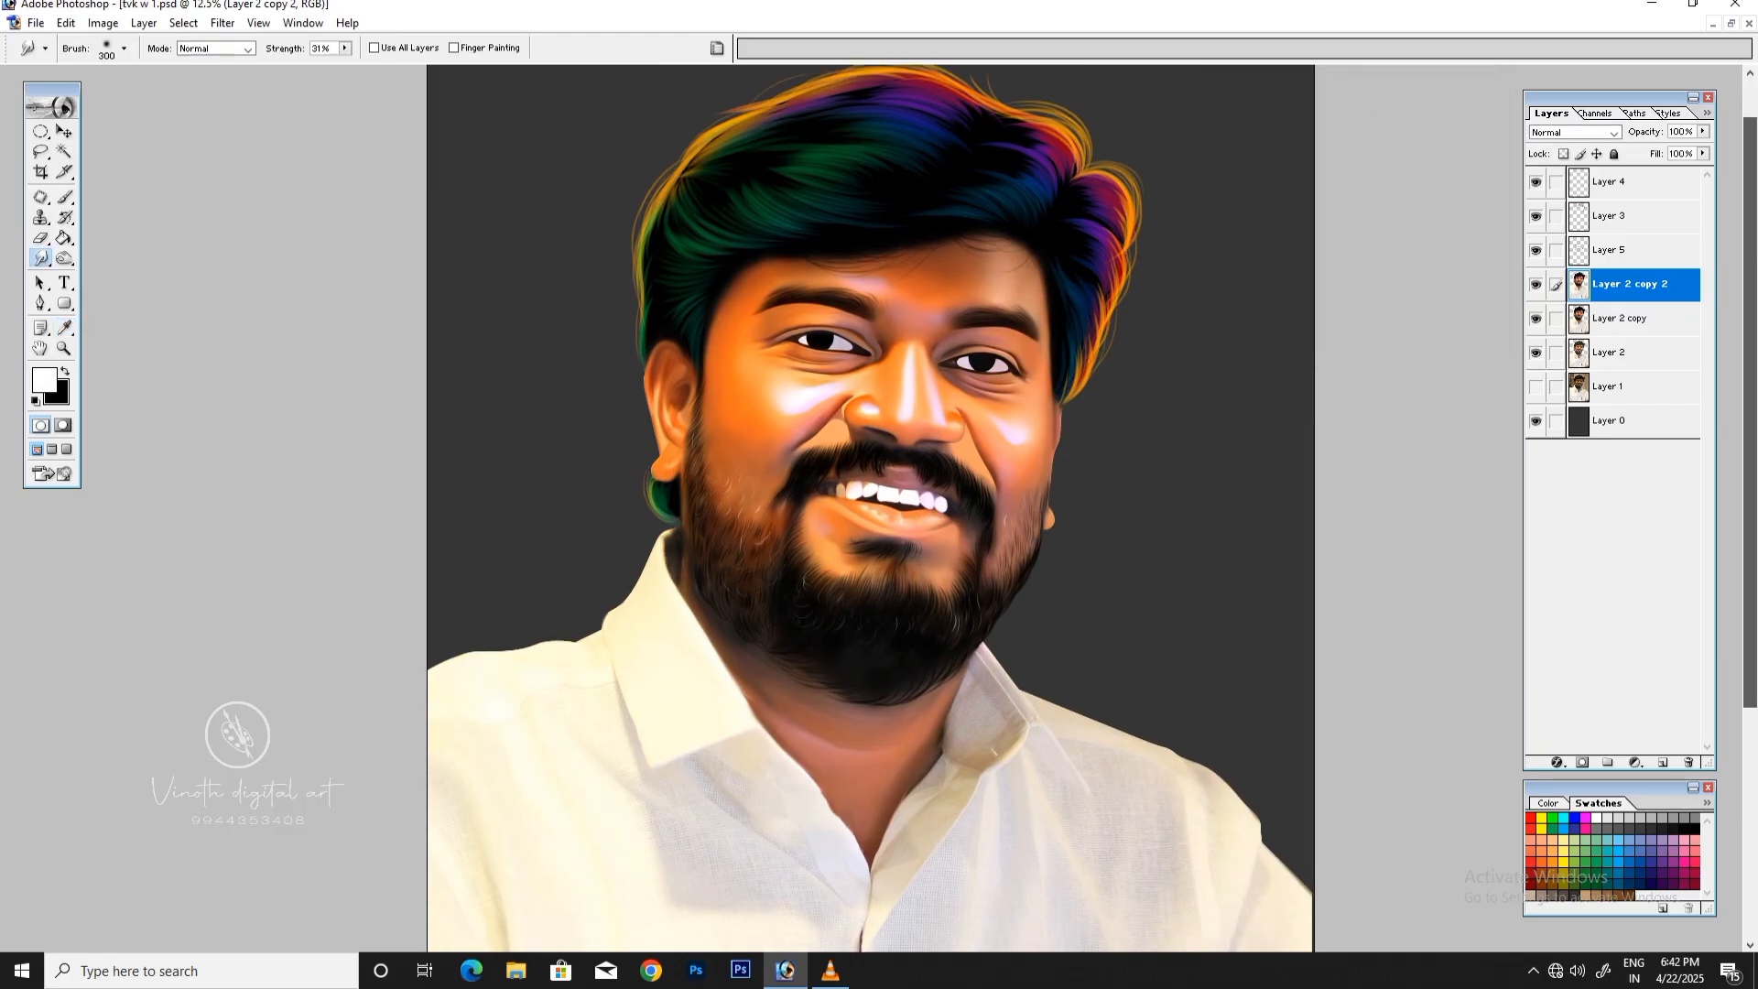
pyautogui.press('p')
pyautogui.hotkey('ctrl', '+')
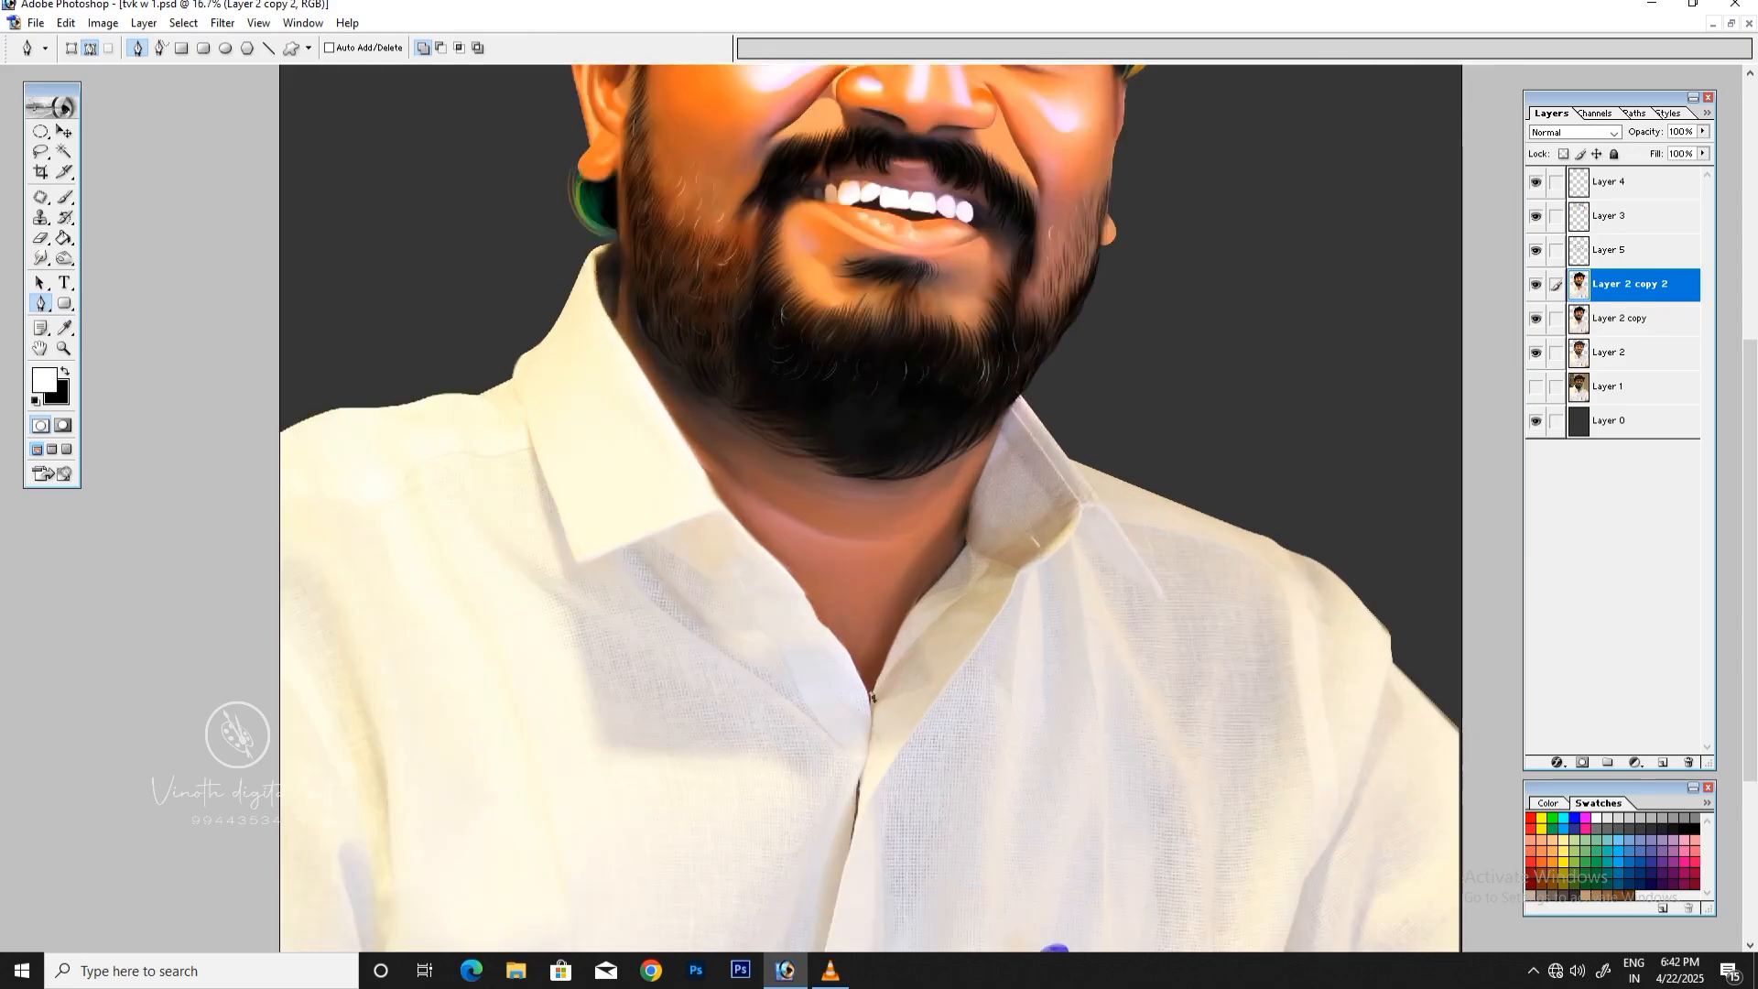
pyautogui.hotkey('ctrl', '-')
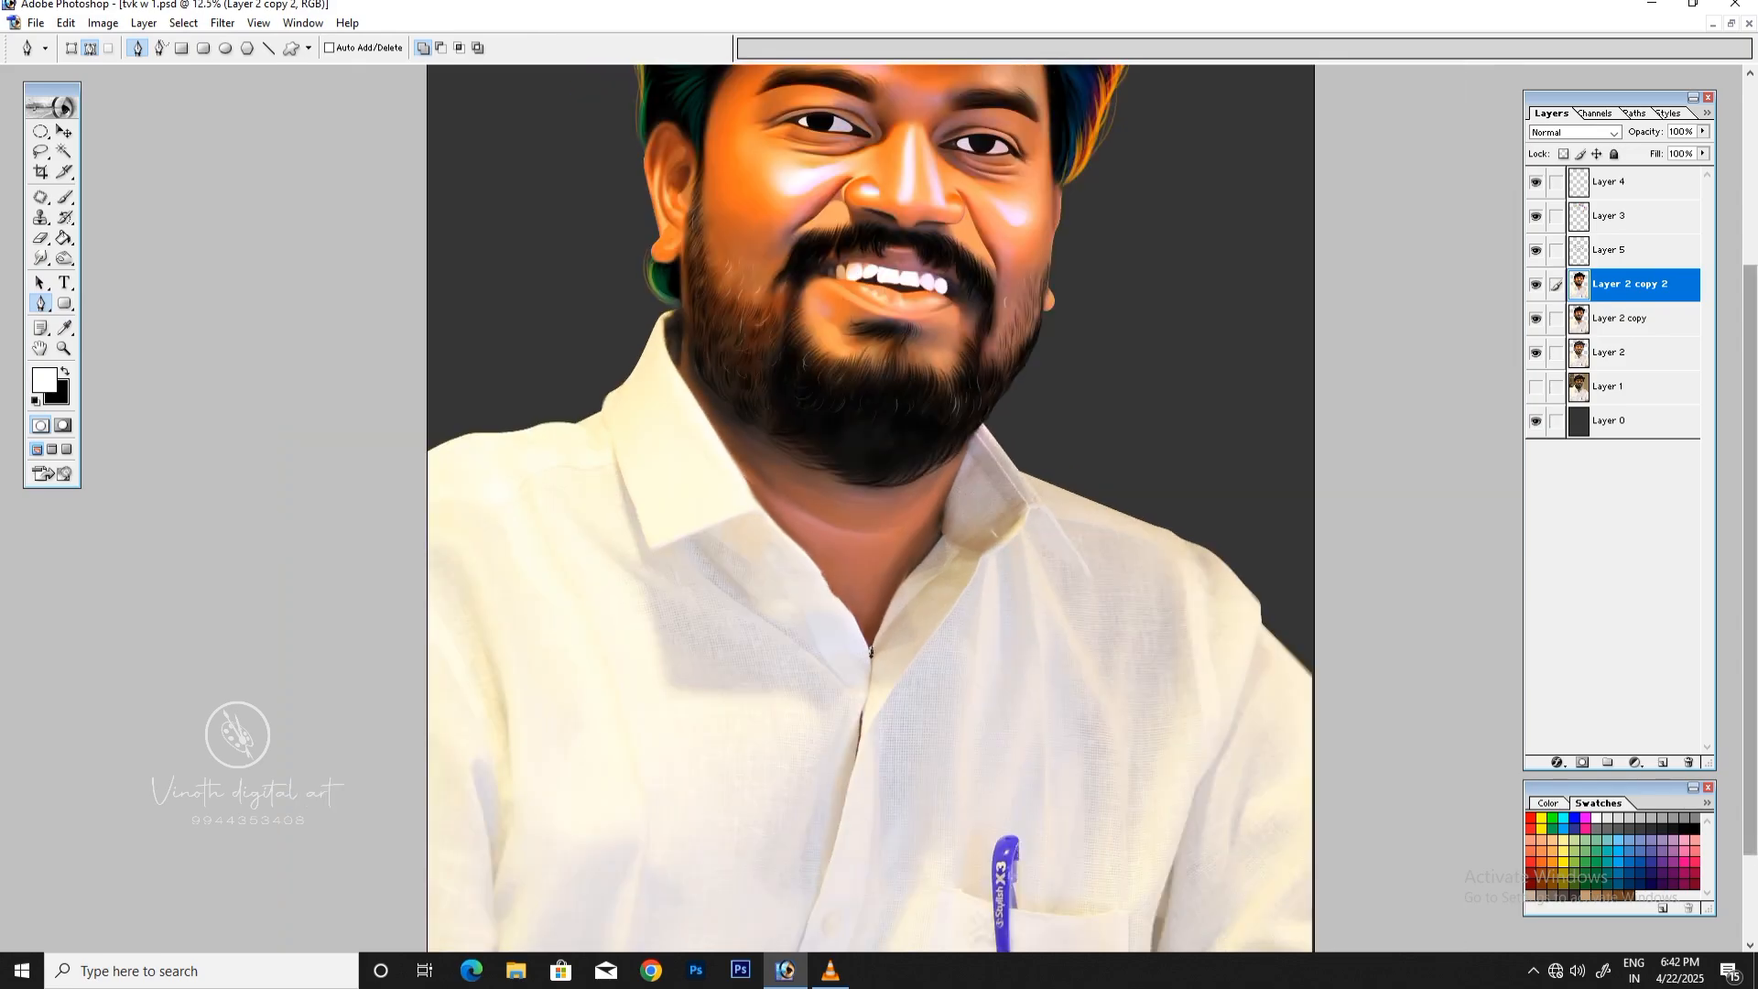
pyautogui.scroll(1, 870, 824)
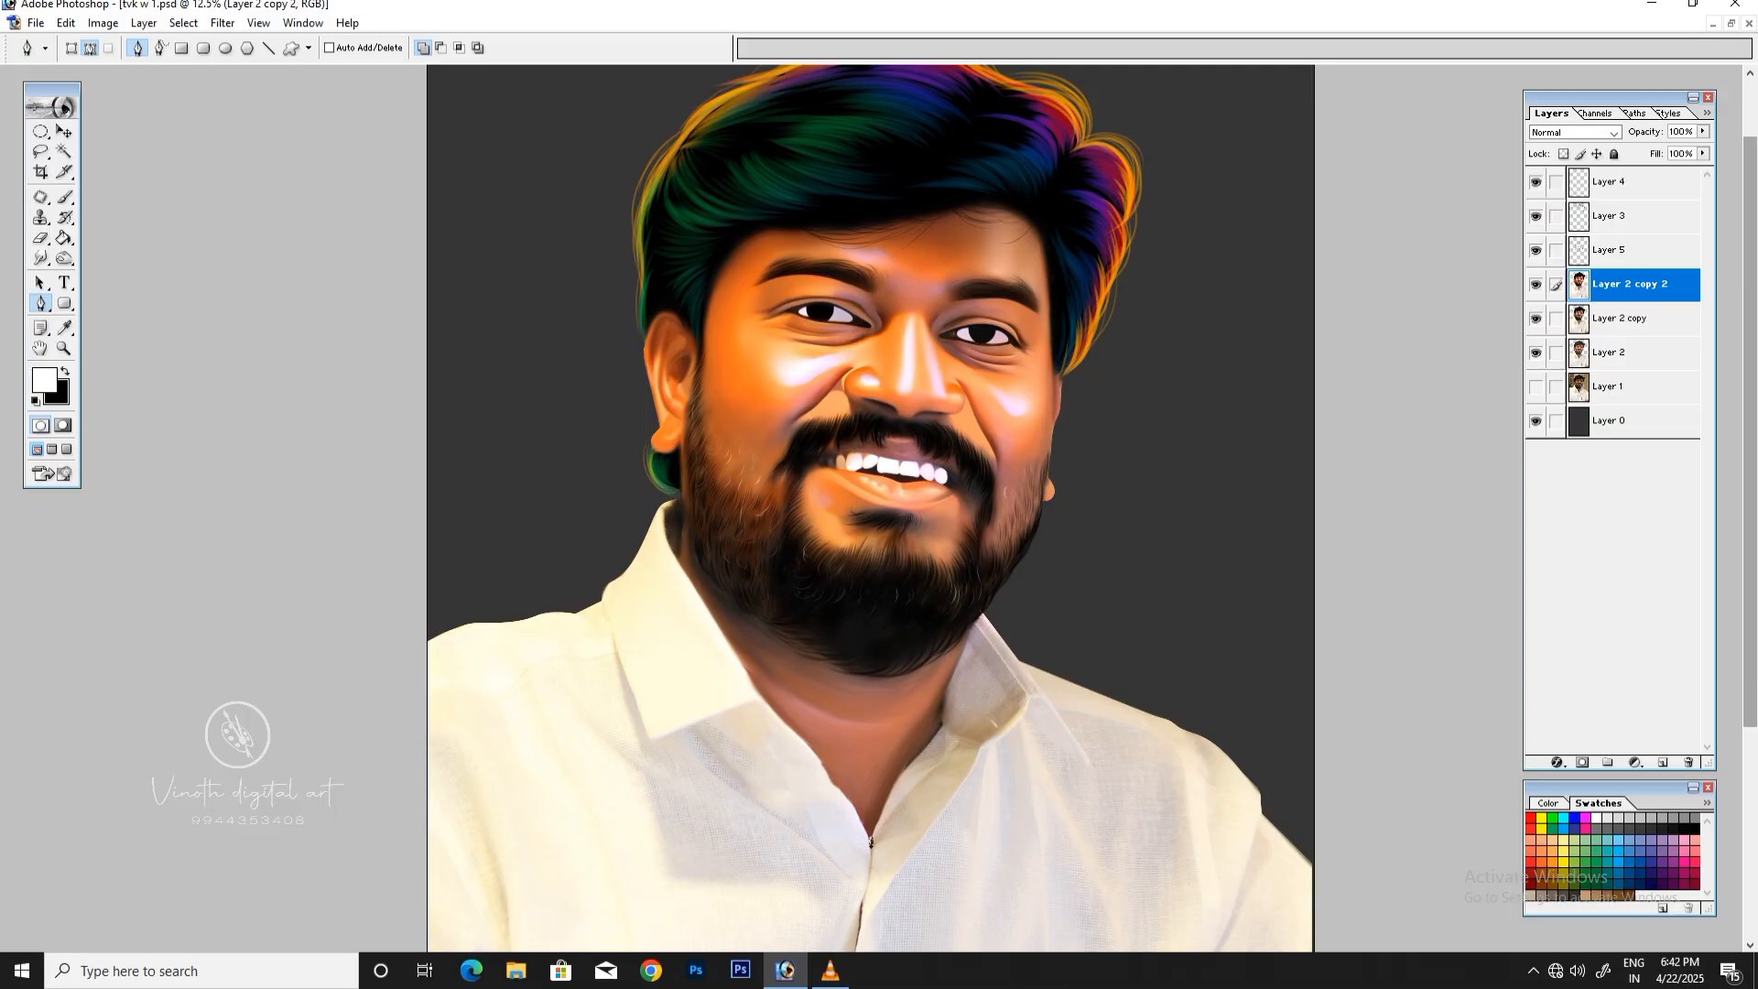
pyautogui.hotkey('ctrl', '+')
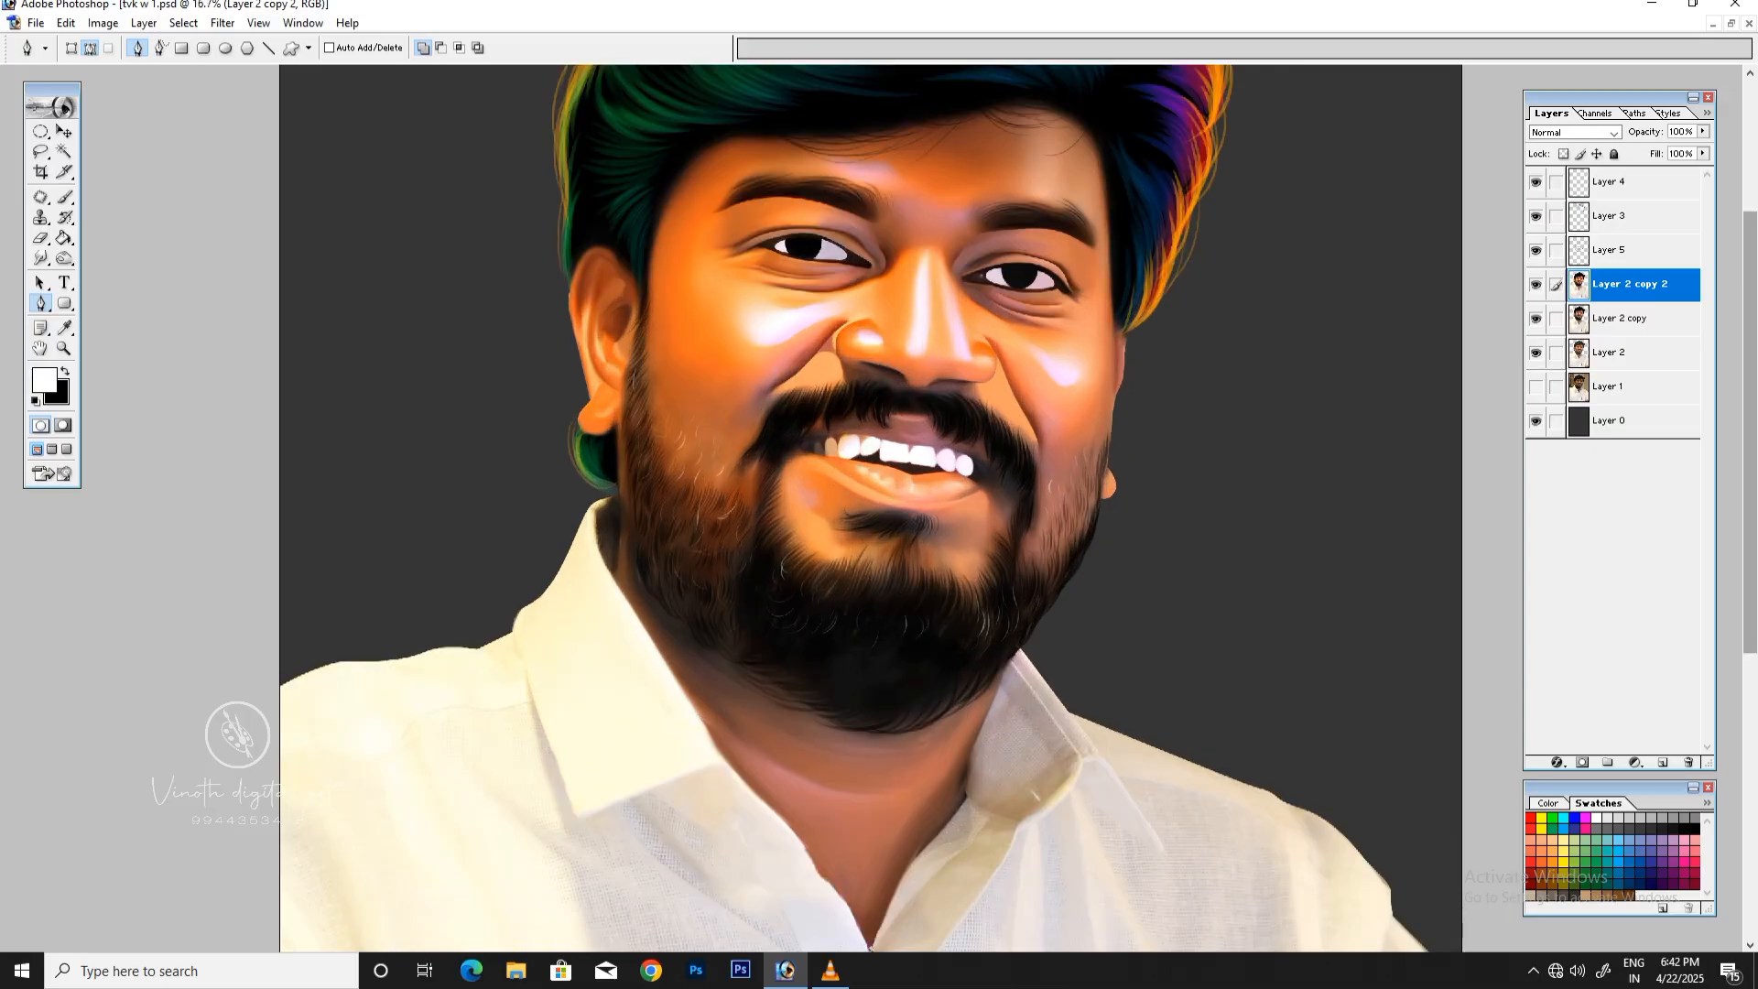
pyautogui.hotkey('ctrl', '-')
pyautogui.hotkey('ctrl', '+')
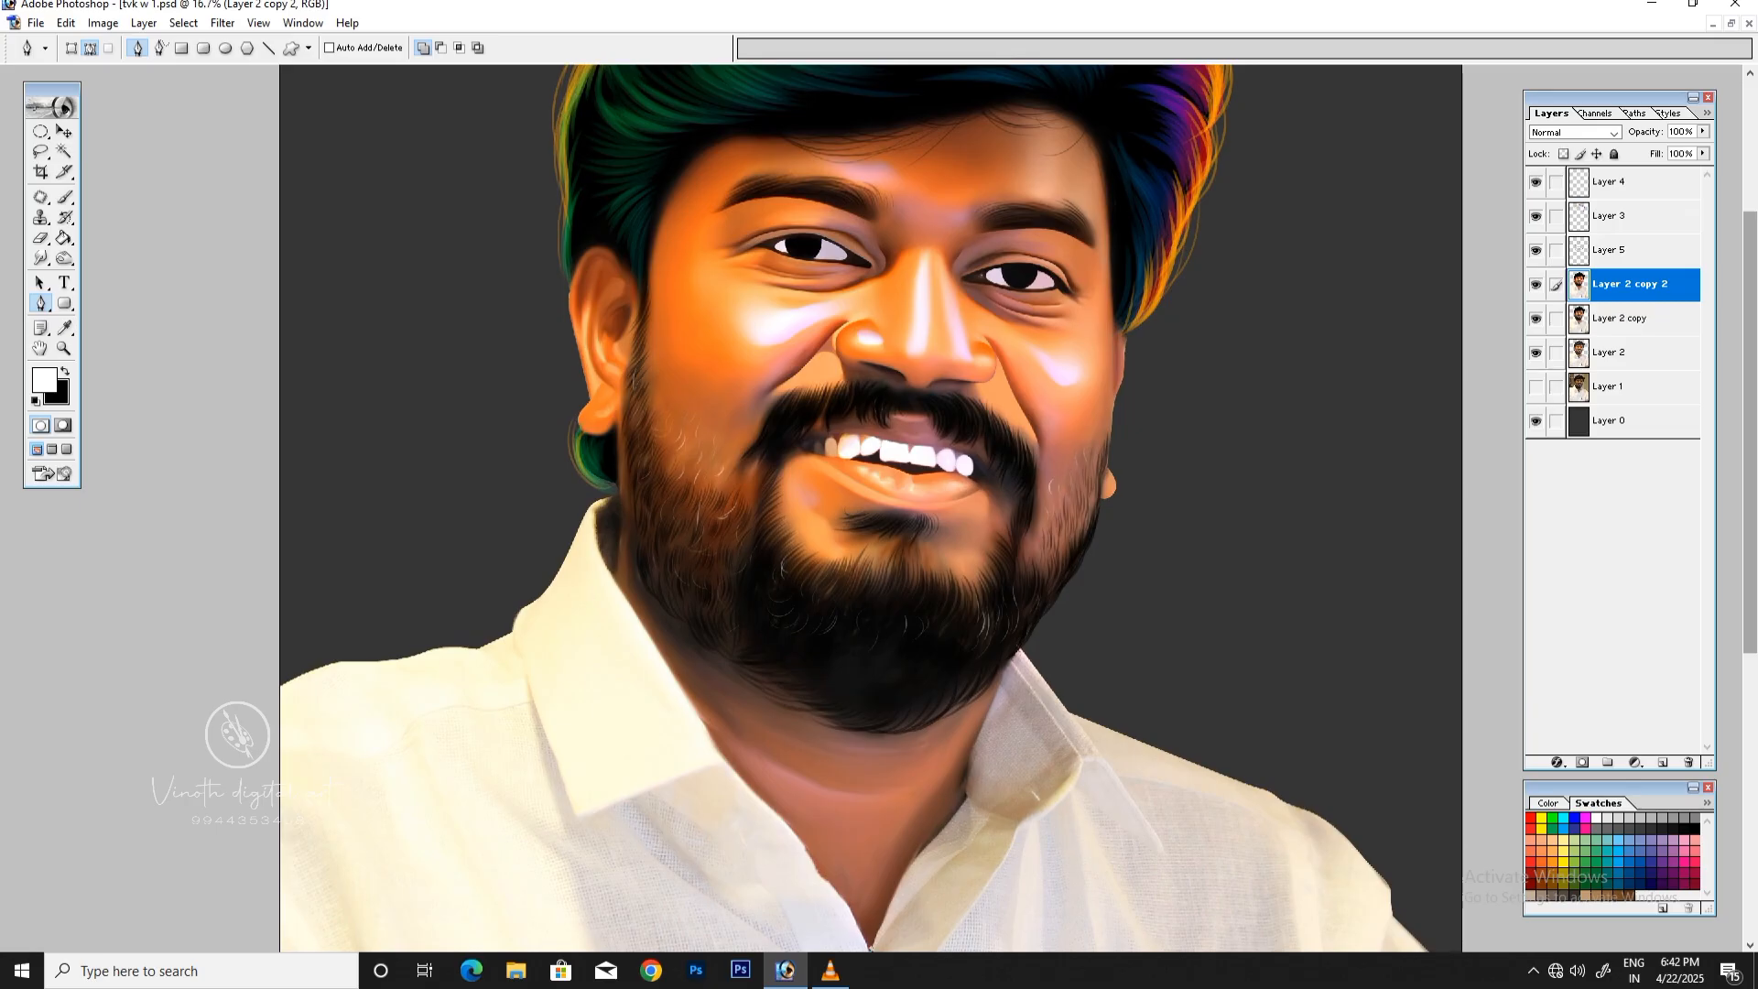
pyautogui.scroll(-3, 871, 508)
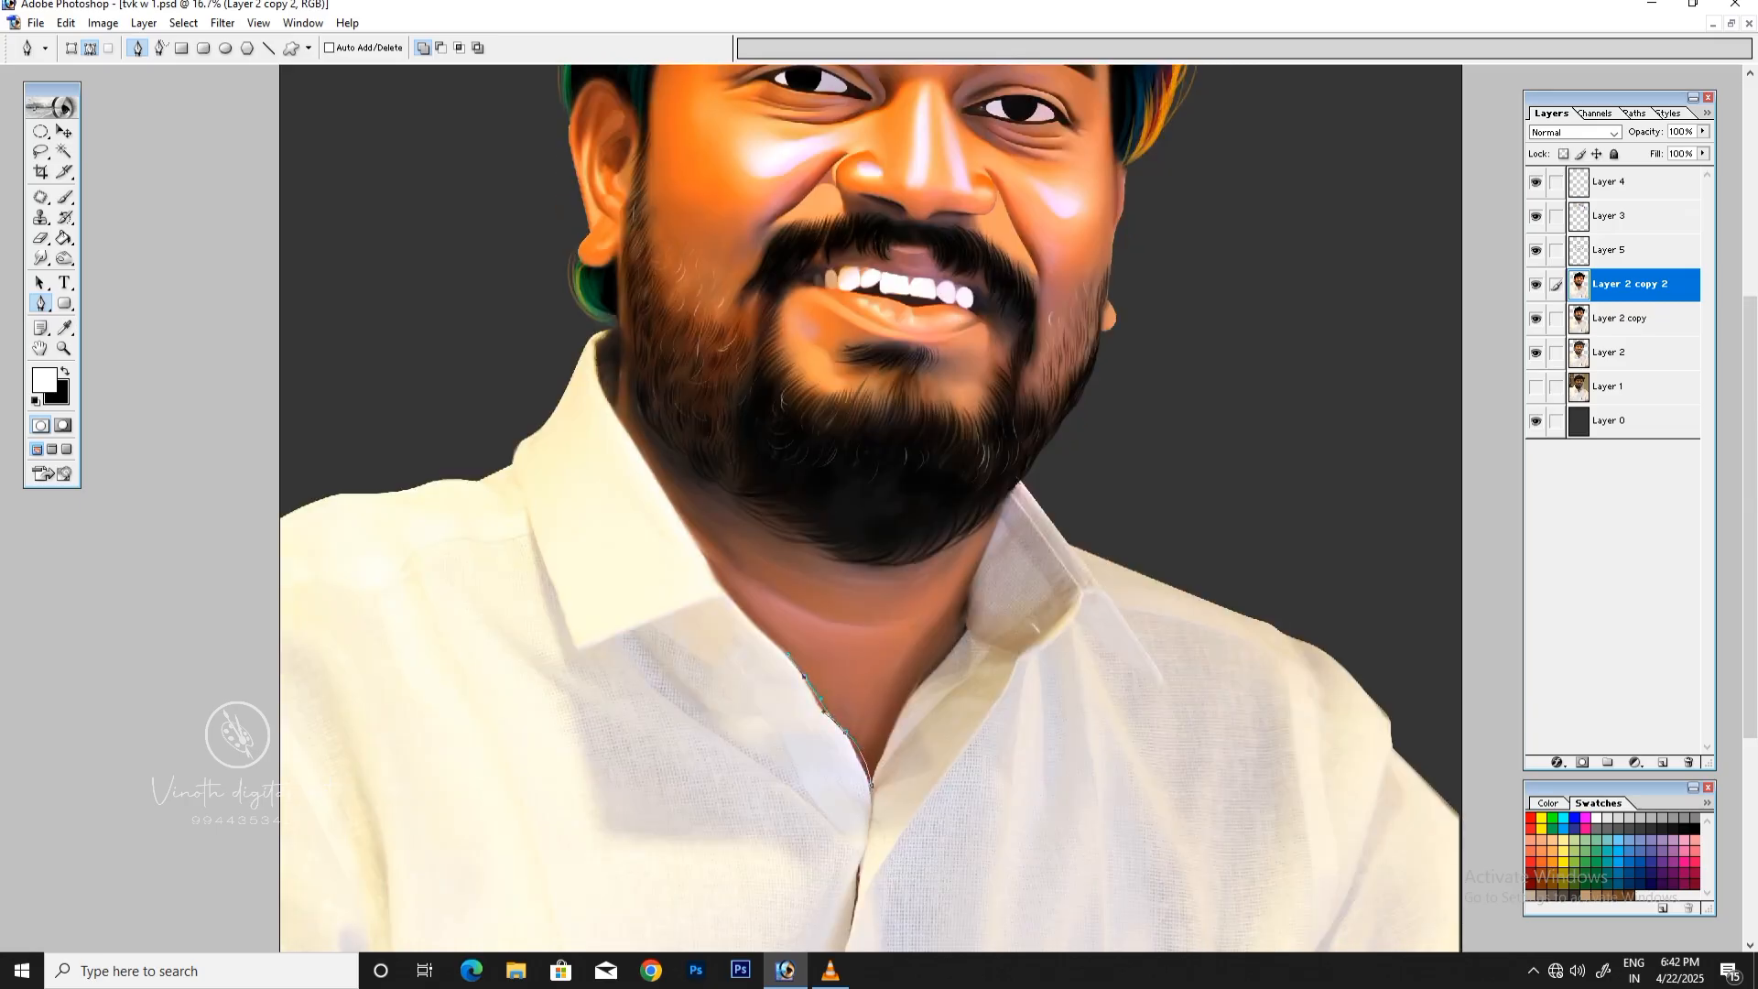
pyautogui.click(683, 520)
pyautogui.click(627, 323)
pyautogui.click(696, 328)
pyautogui.click(819, 430)
pyautogui.click(943, 455)
pyautogui.click(1007, 481)
pyautogui.moveTo(967, 604); pyautogui.dragTo(968, 625)
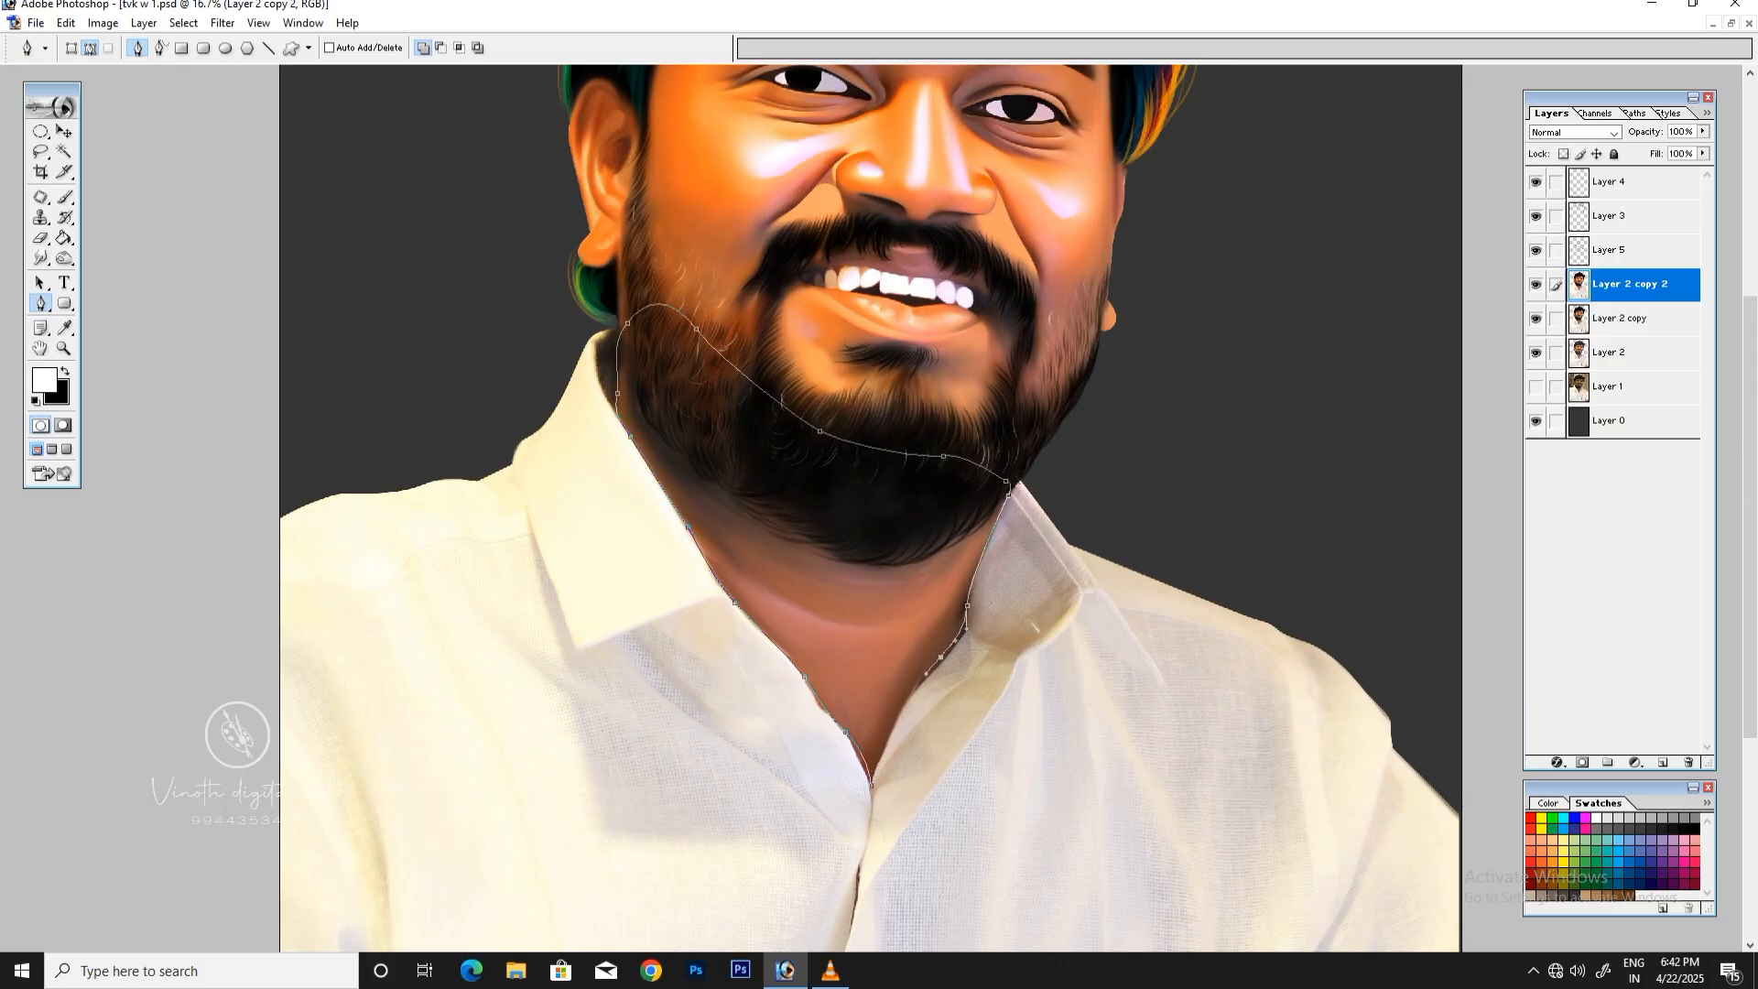
# Step: Convert the path to a selection and invert it so only the neck and lower beard are selected
pyautogui.hotkey('ctrl', '-')
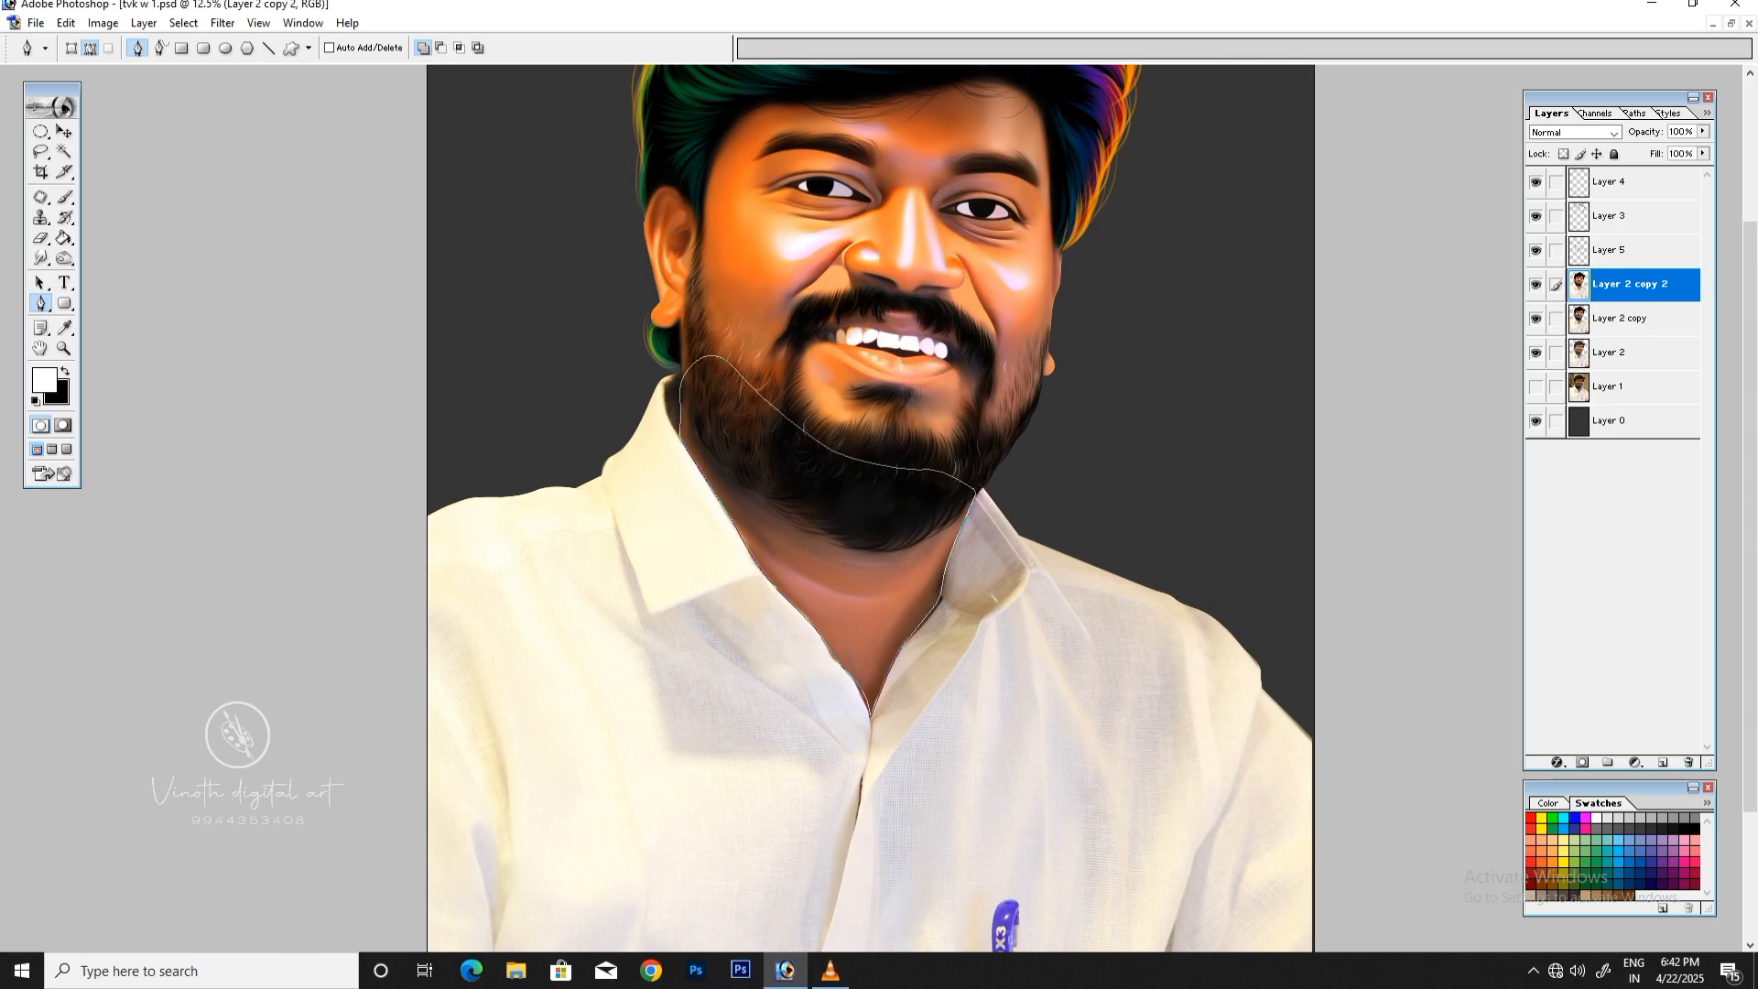
pyautogui.hotkey('ctrl', 'Return')
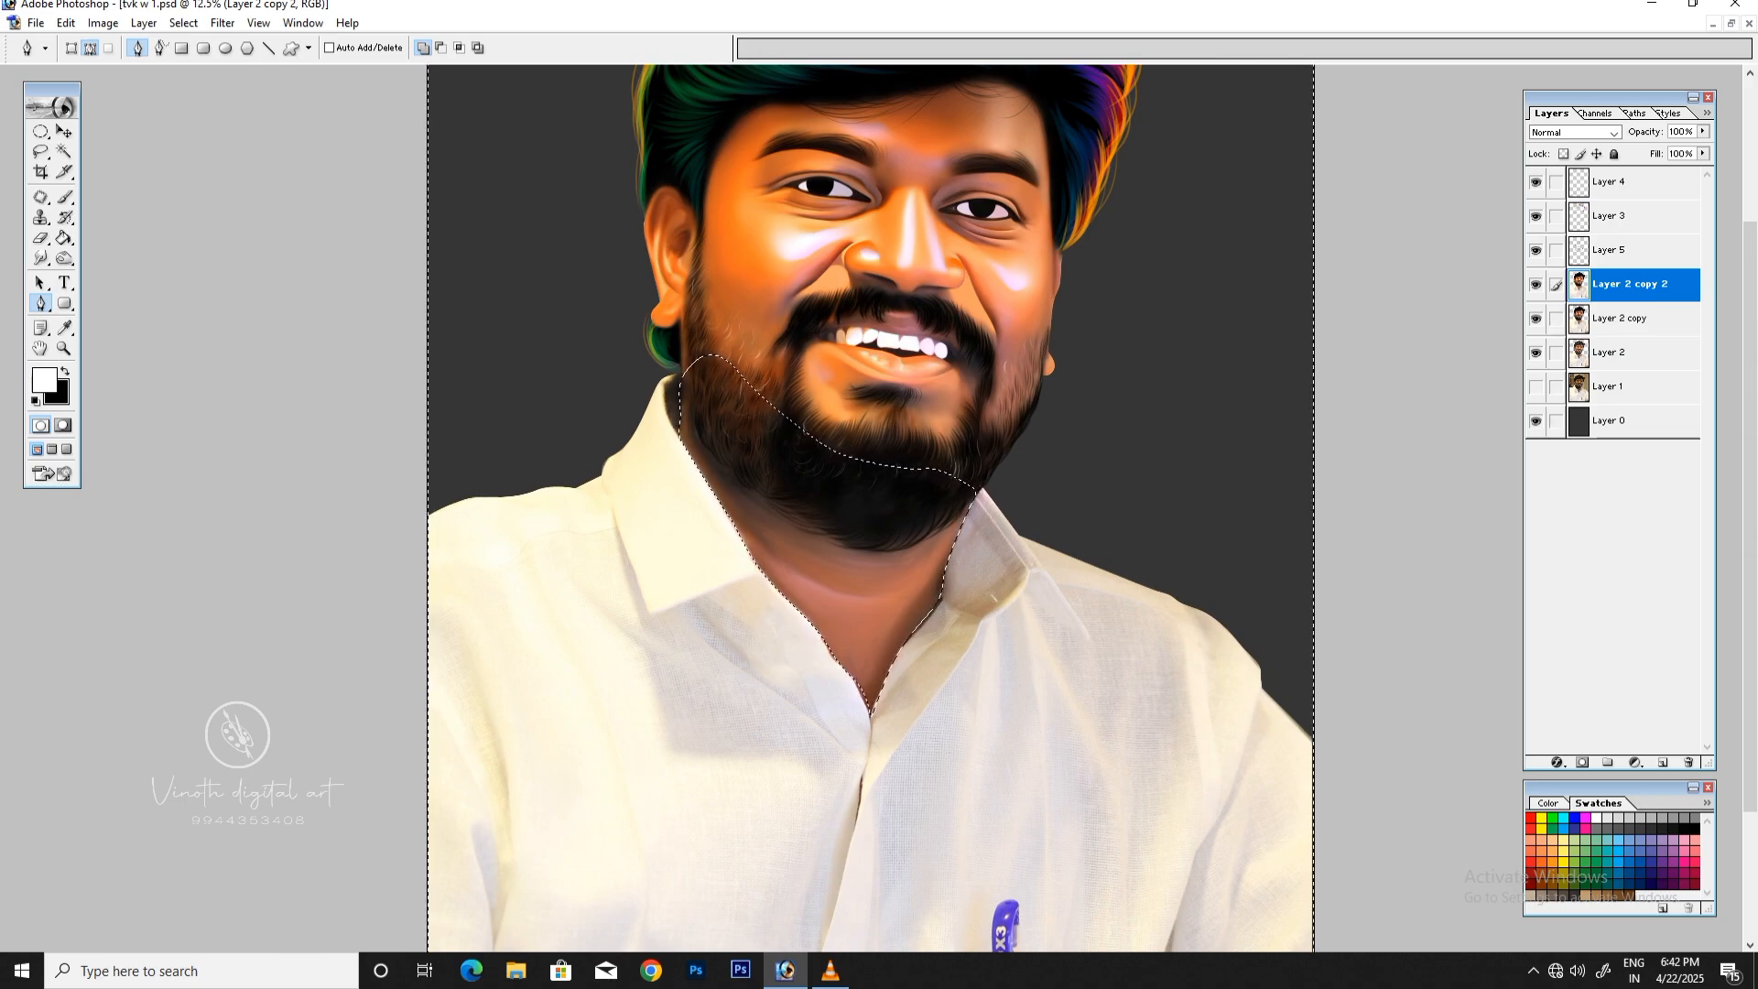
pyautogui.hotkey('ctrl', 'shift', 'i')
# Step: Raise the contrast of the selected neck and lower beard to +29 with Brightness/Contrast
pyautogui.click(103, 23)
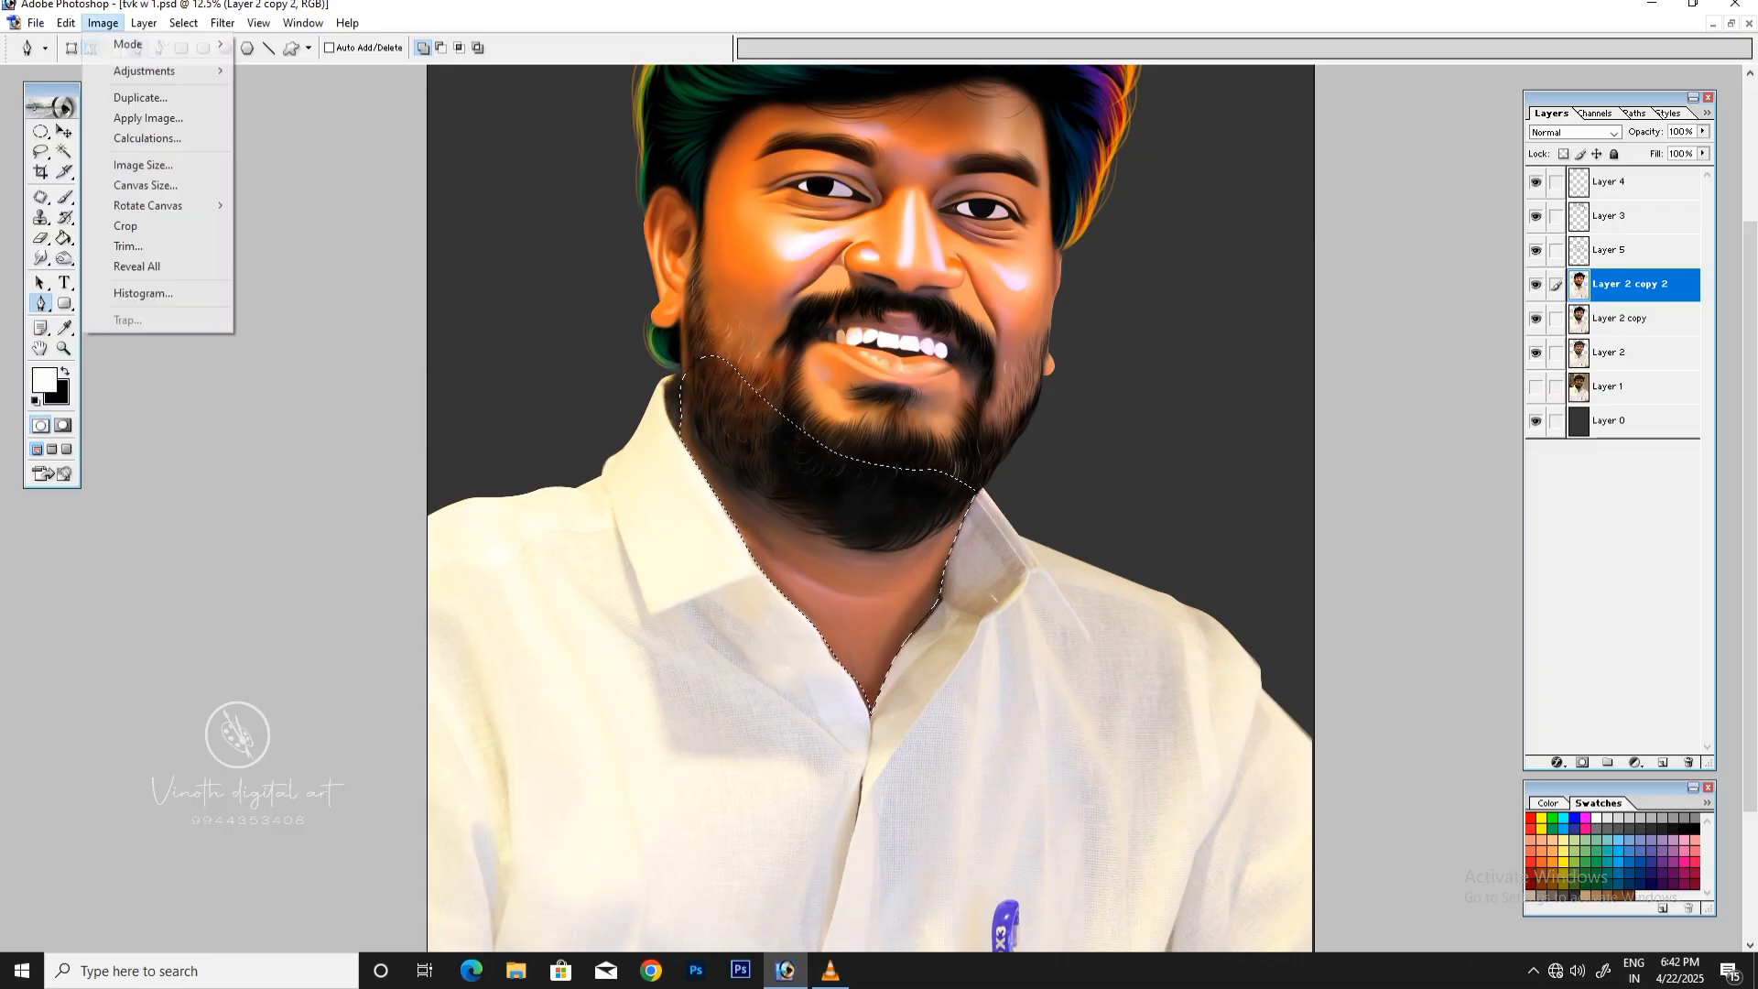
pyautogui.moveTo(145, 71)
pyautogui.click(311, 192)
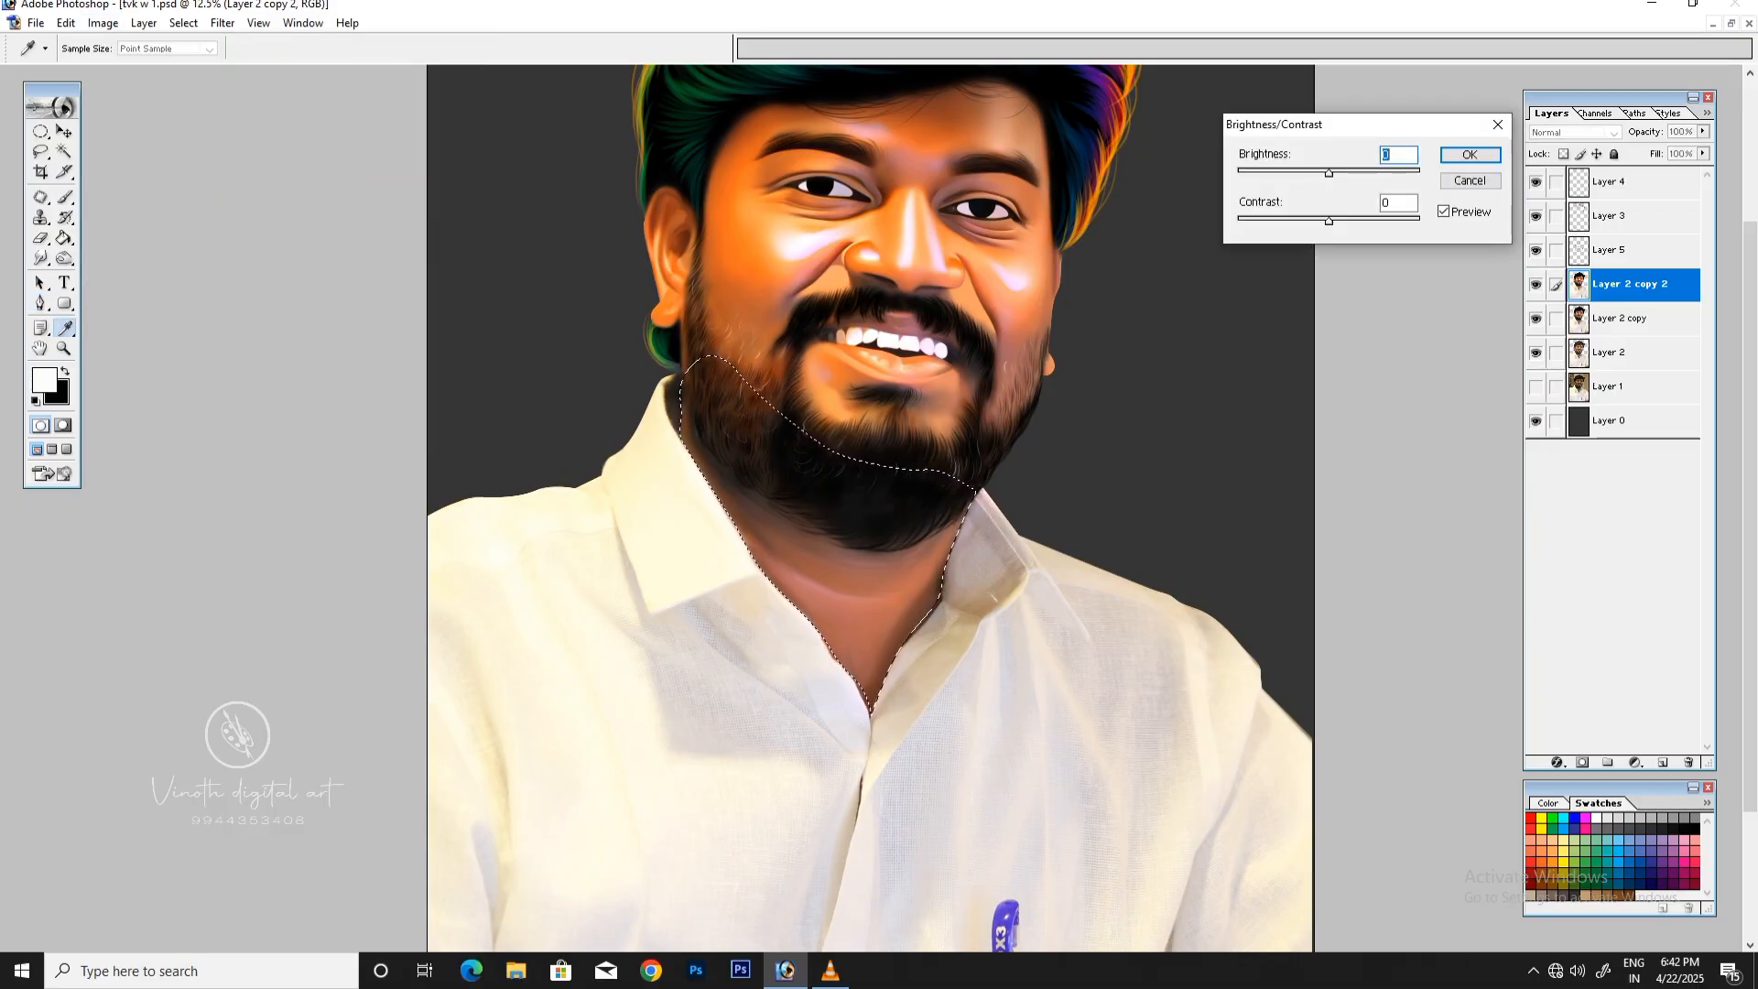
pyautogui.moveTo(1328, 221); pyautogui.dragTo(1353, 220)
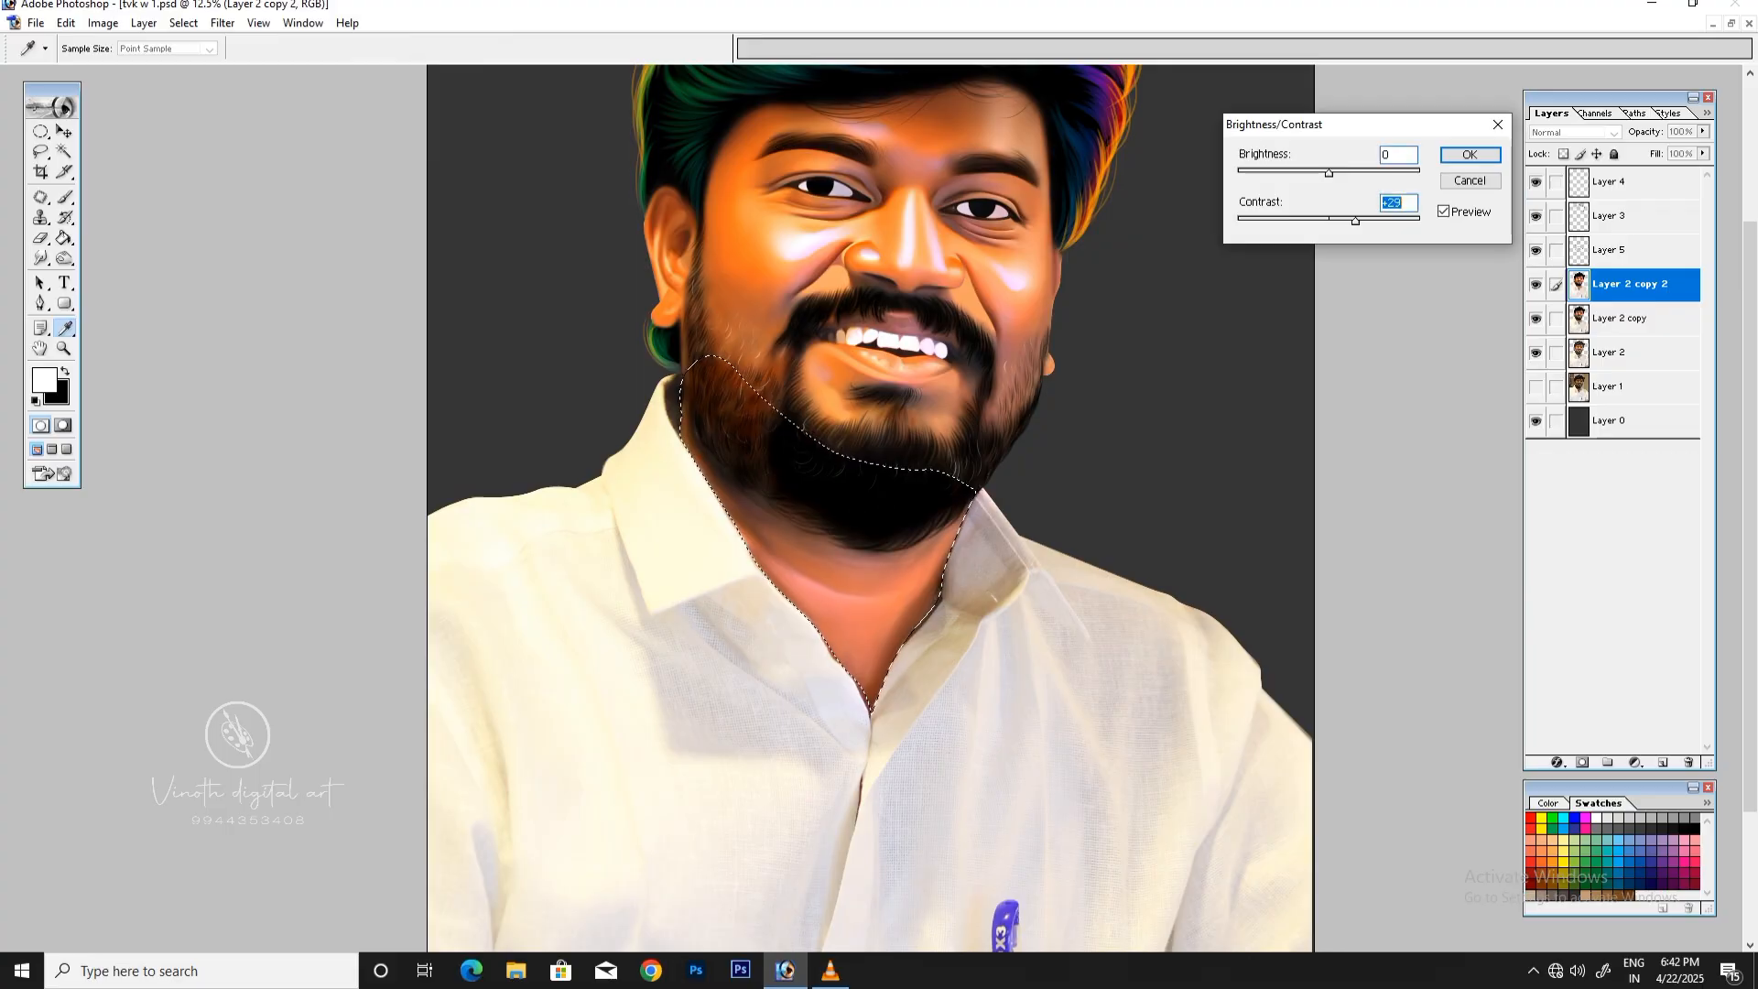
pyautogui.press('Return')
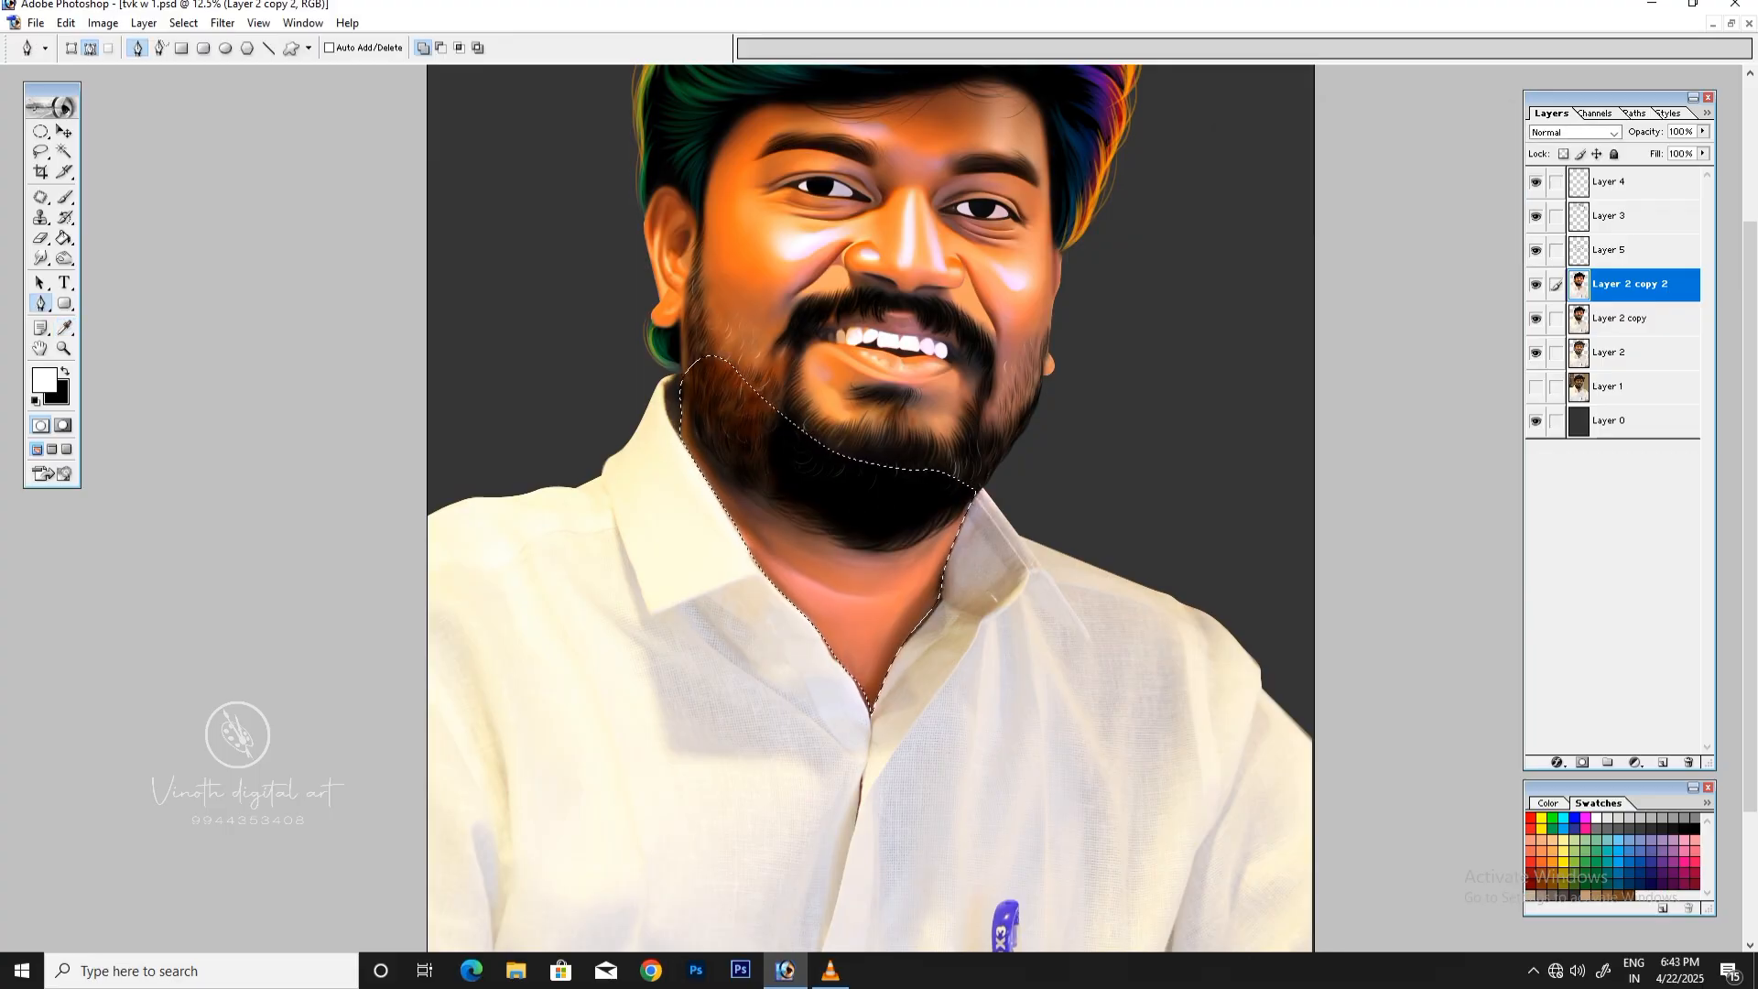
# Step: Shift the selected neck and lower beard toward red and yellow with Color Balance, and clear the selection
pyautogui.hotkey('ctrl', 'b')
pyautogui.moveTo(1327, 291); pyautogui.dragTo(1337, 246)
pyautogui.click(1328, 347)
pyautogui.press('Return')
pyautogui.press('p')
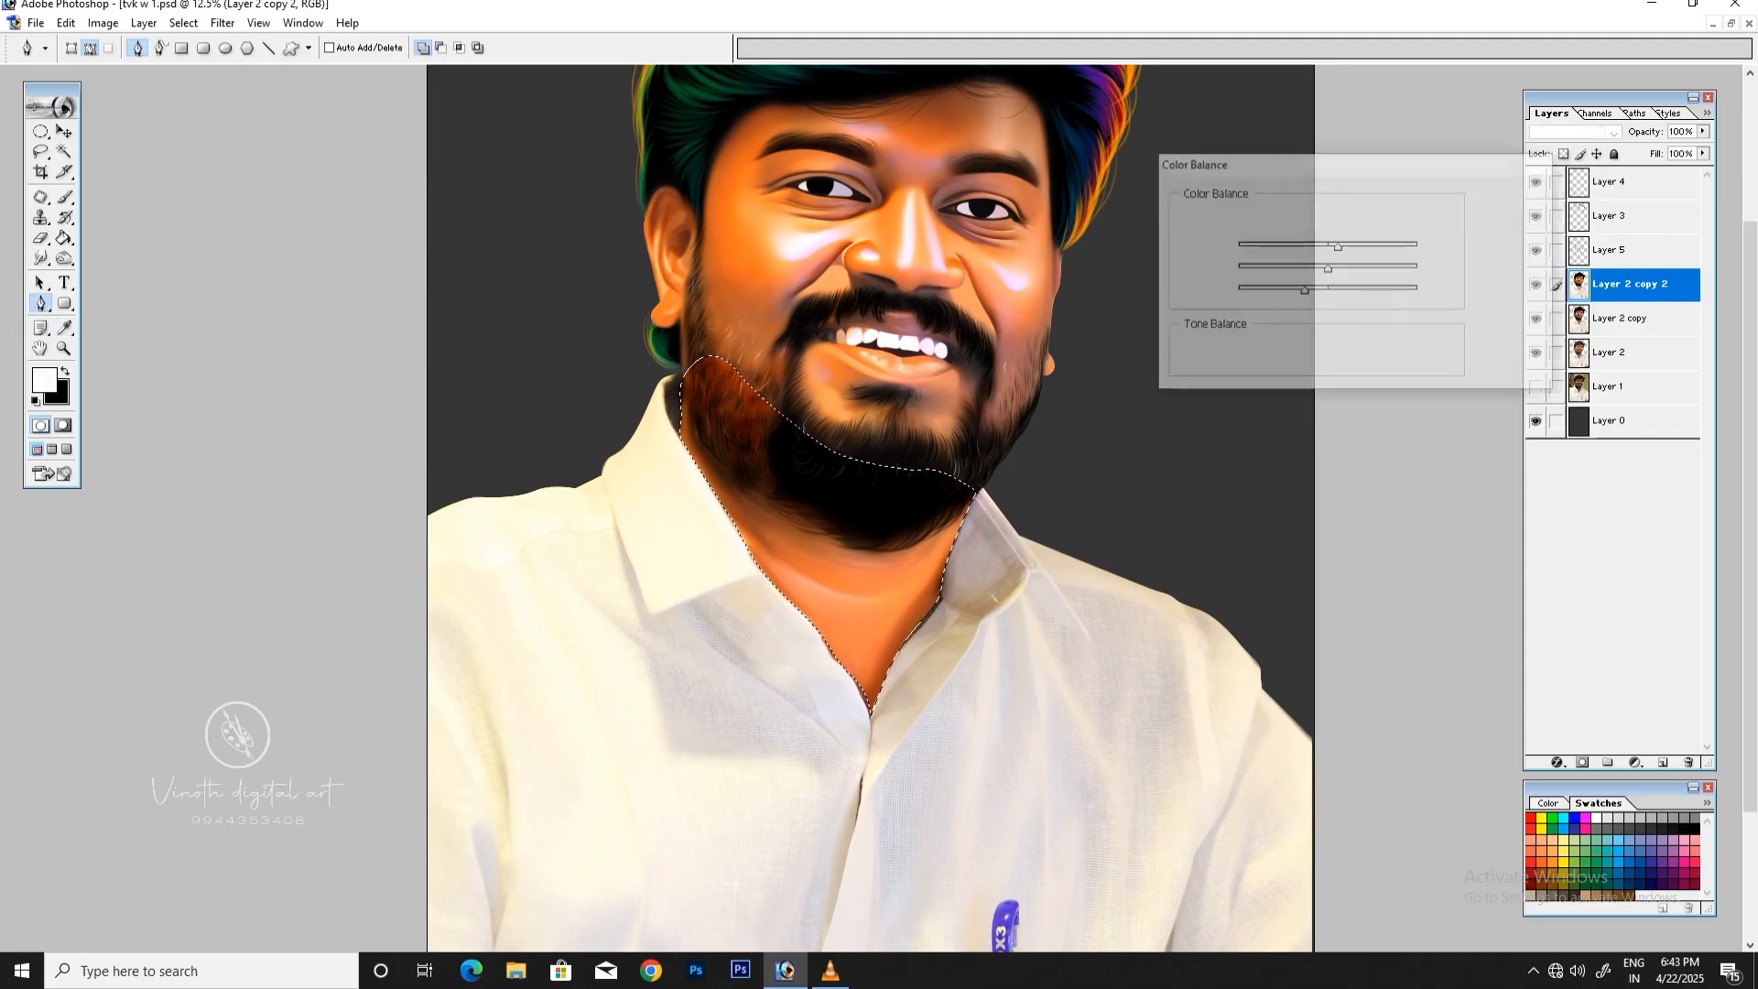
pyautogui.hotkey('ctrl', '-')
pyautogui.click(183, 23)
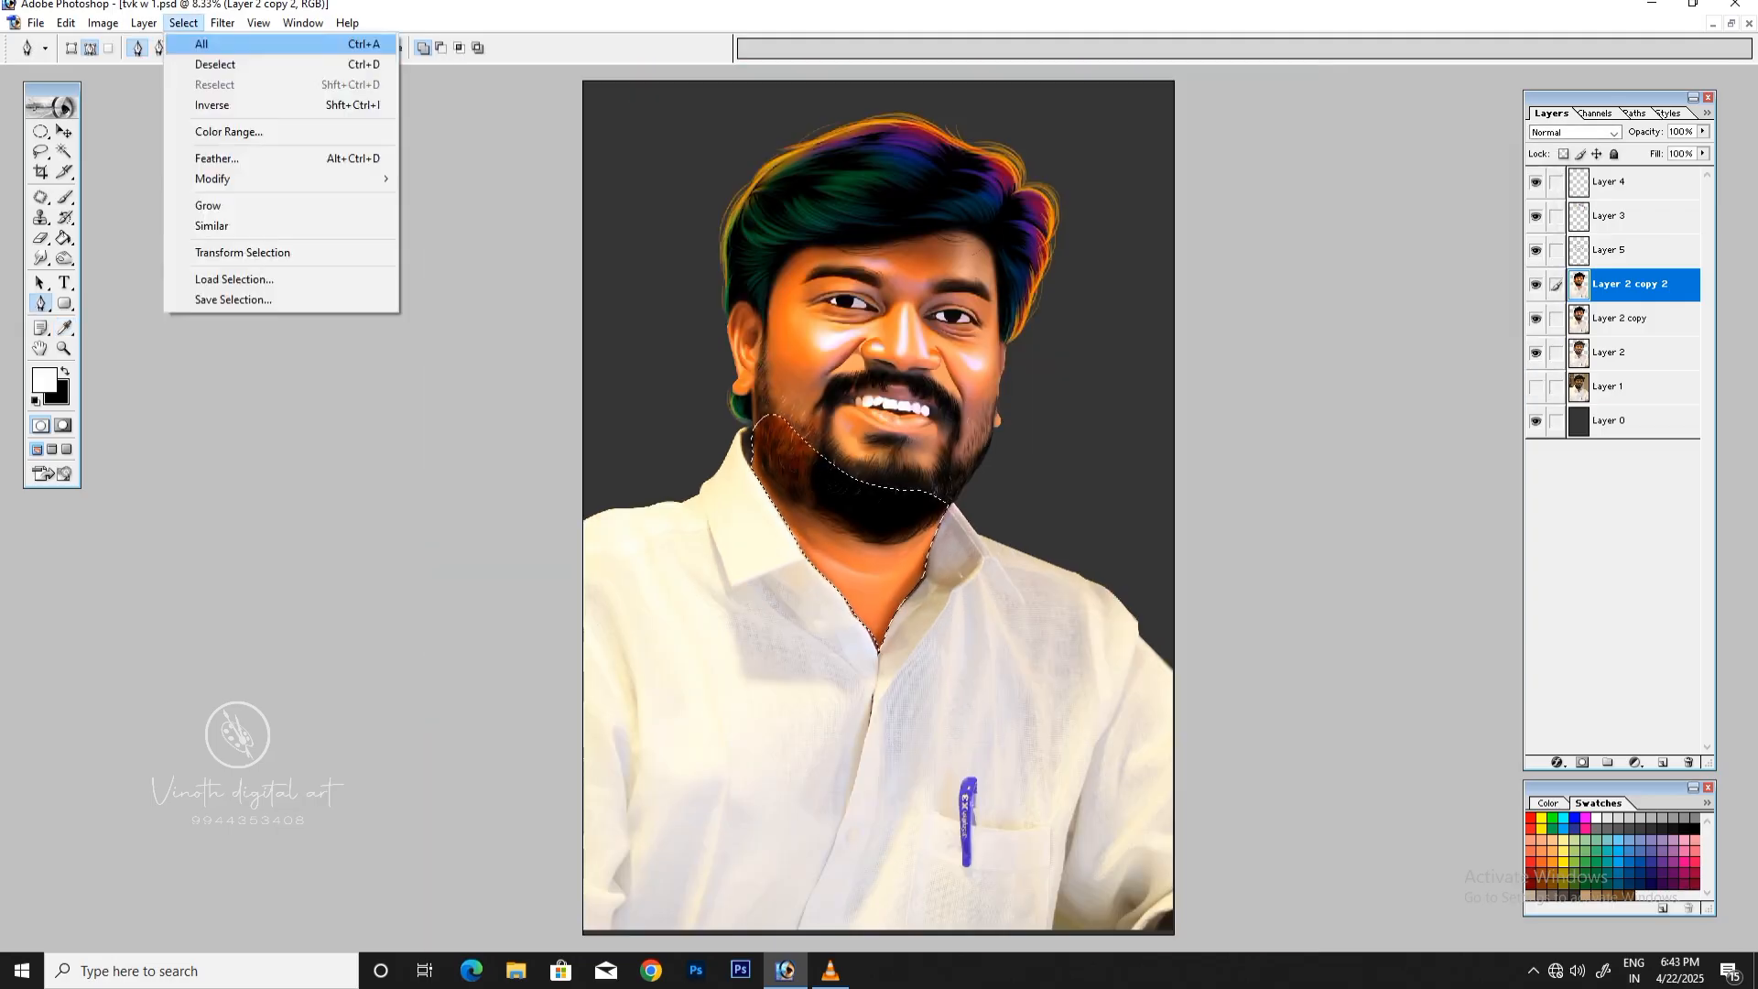
pyautogui.click(203, 62)
# Step: Smudge the edge of the recolored area into the upper beard with a 300 px brush at 31% strength
pyautogui.hotkey('ctrl', '+')
pyautogui.hotkey('ctrl', '+')
pyautogui.hotkey('ctrl', '-')
pyautogui.press('r')
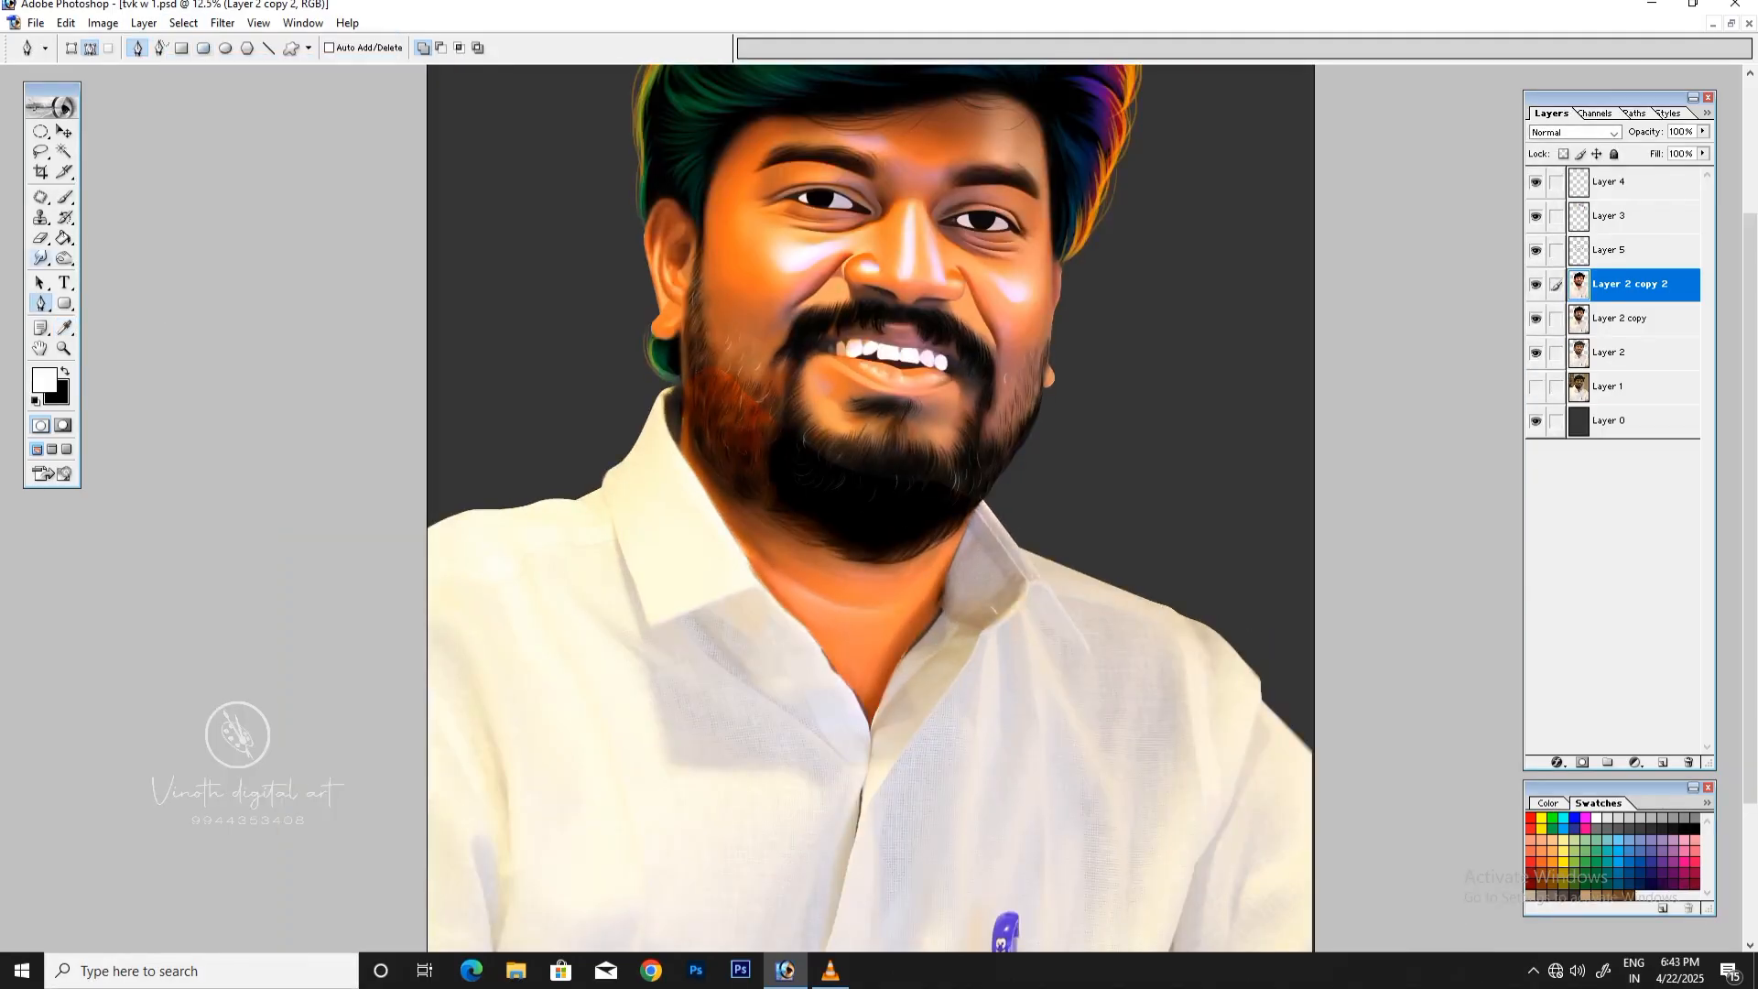
pyautogui.hotkey('ctrl', '+')
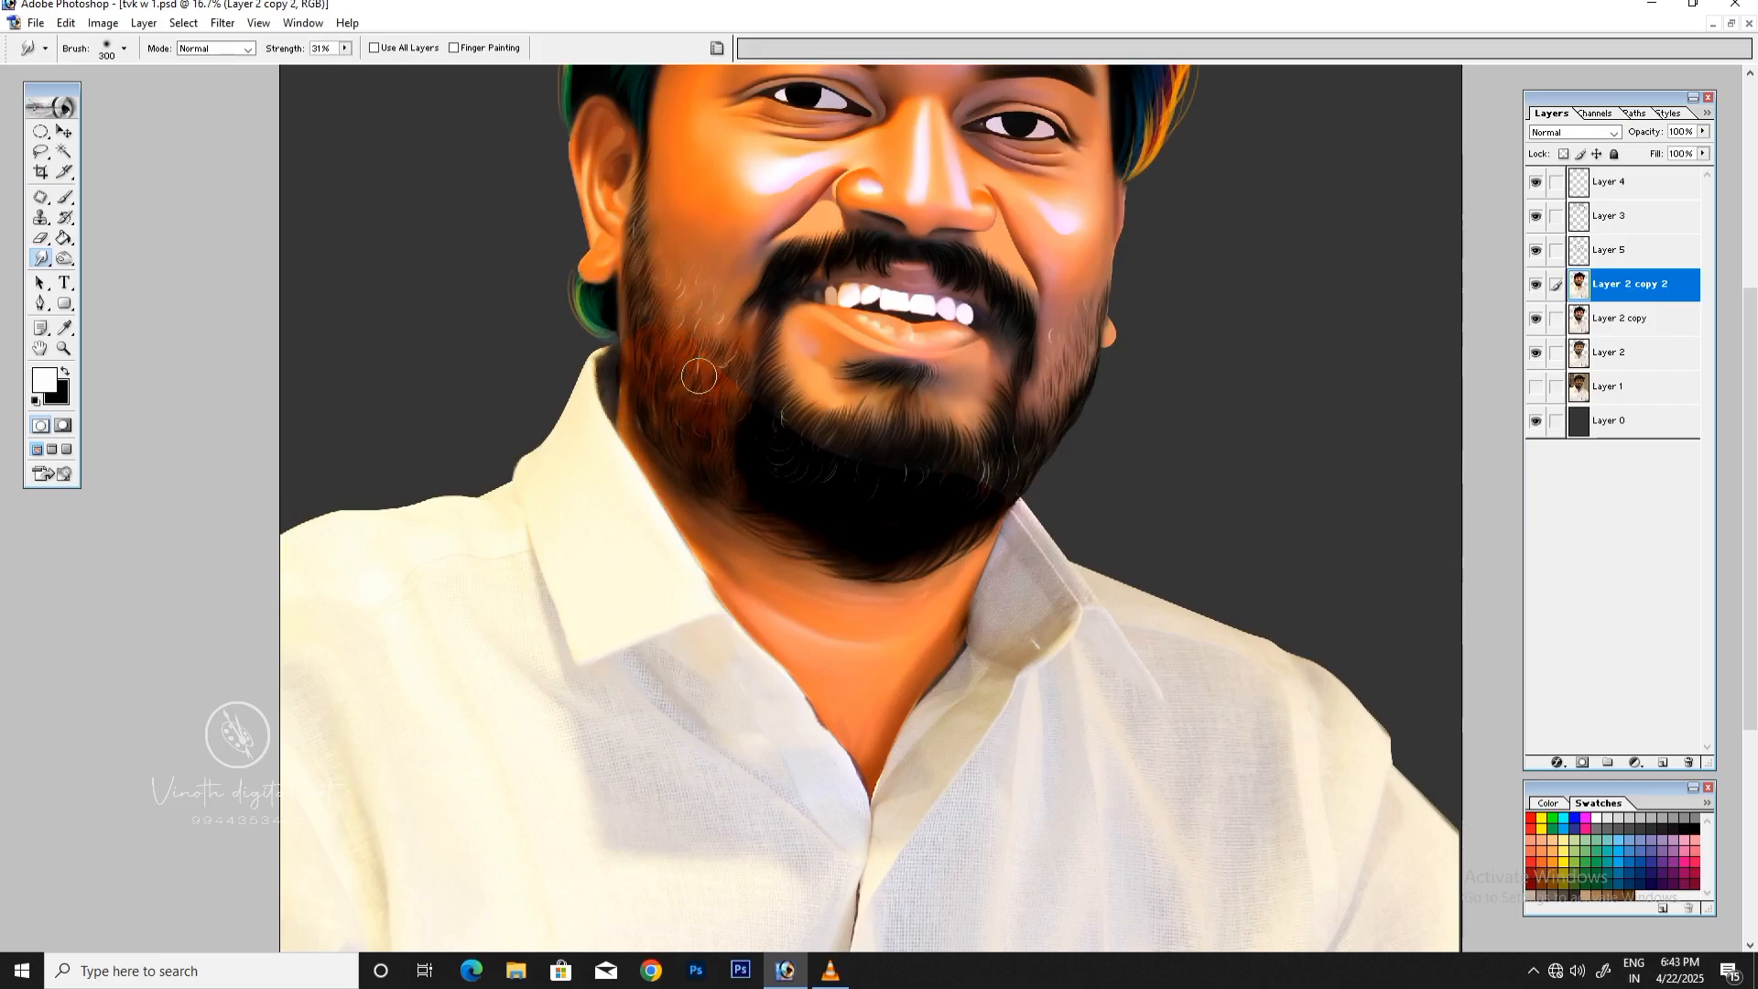
pyautogui.moveTo(732, 367); pyautogui.dragTo(729, 343)
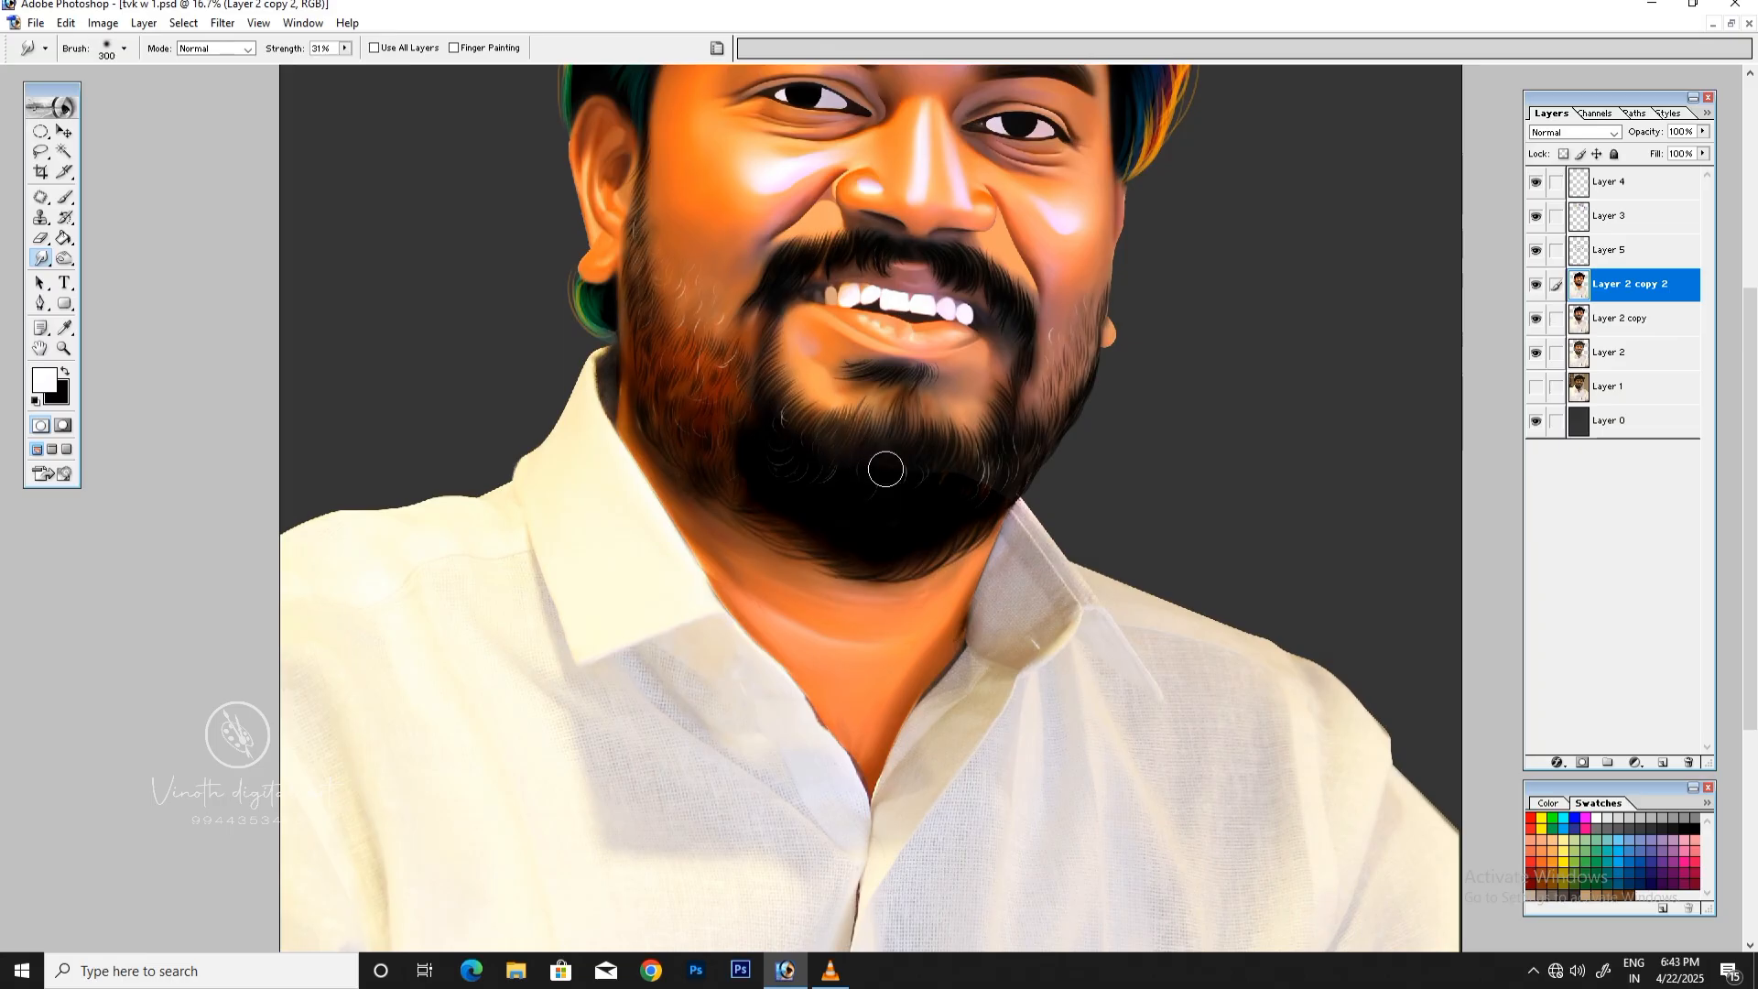
pyautogui.hotkey('ctrl', '-')
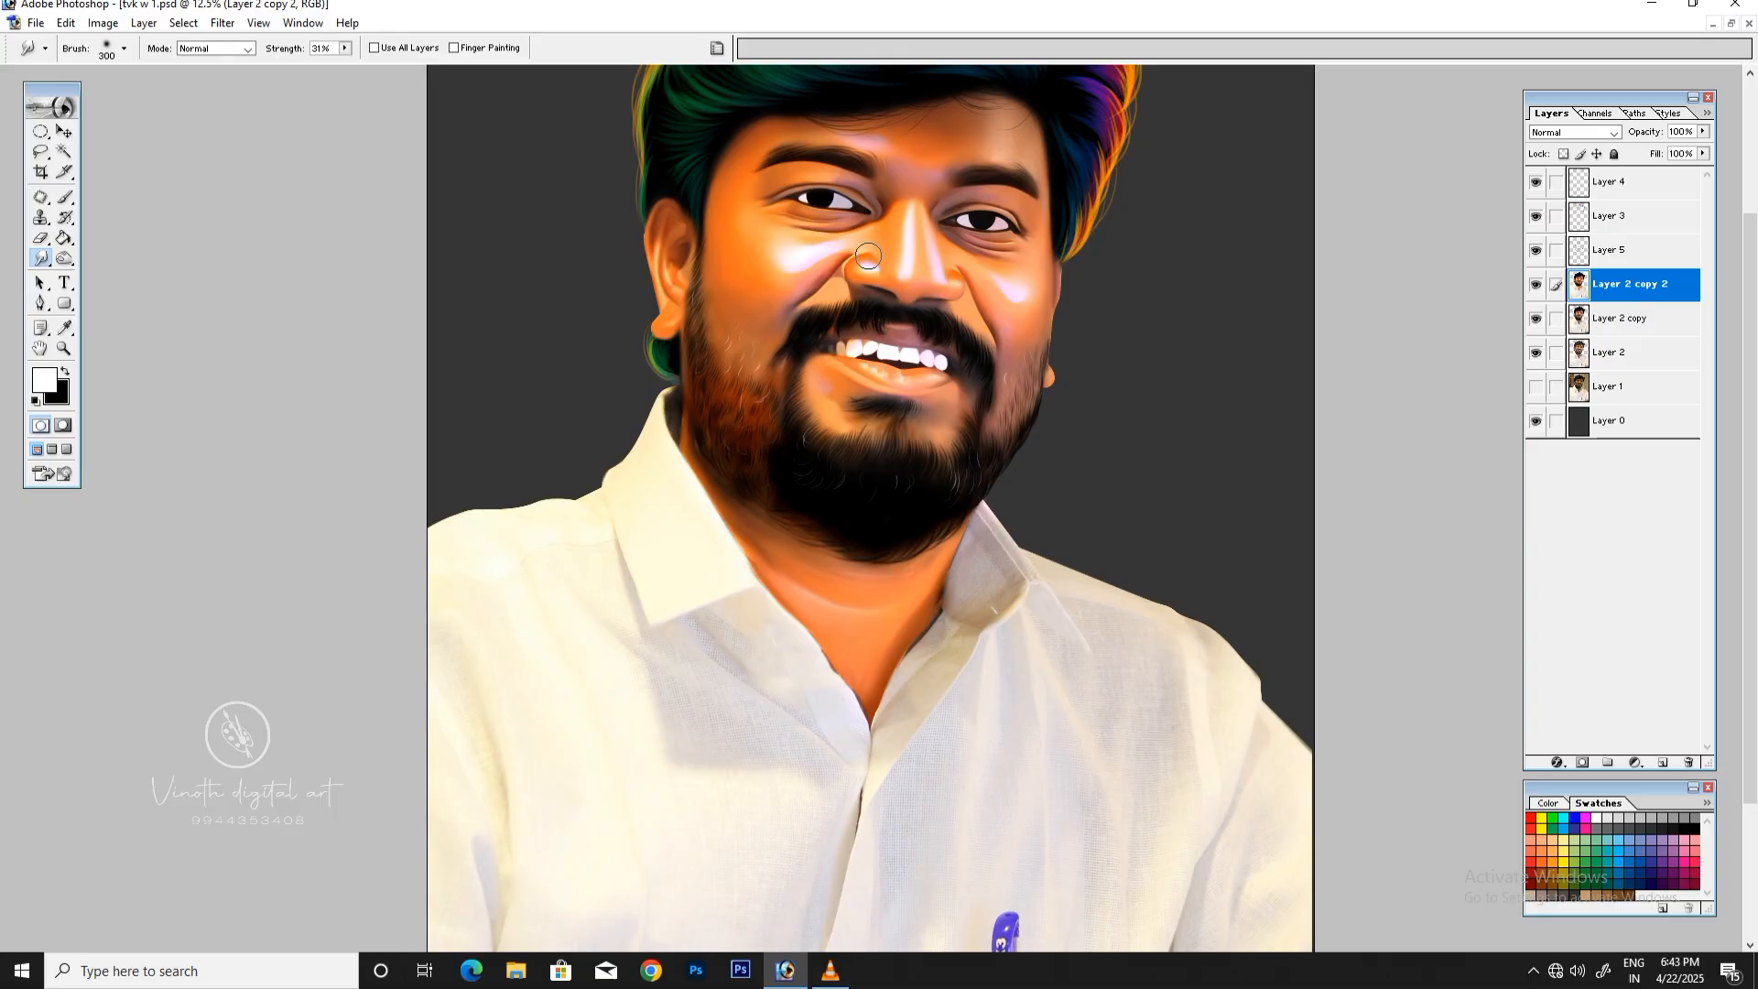
pyautogui.scroll(3, 1294, 271)
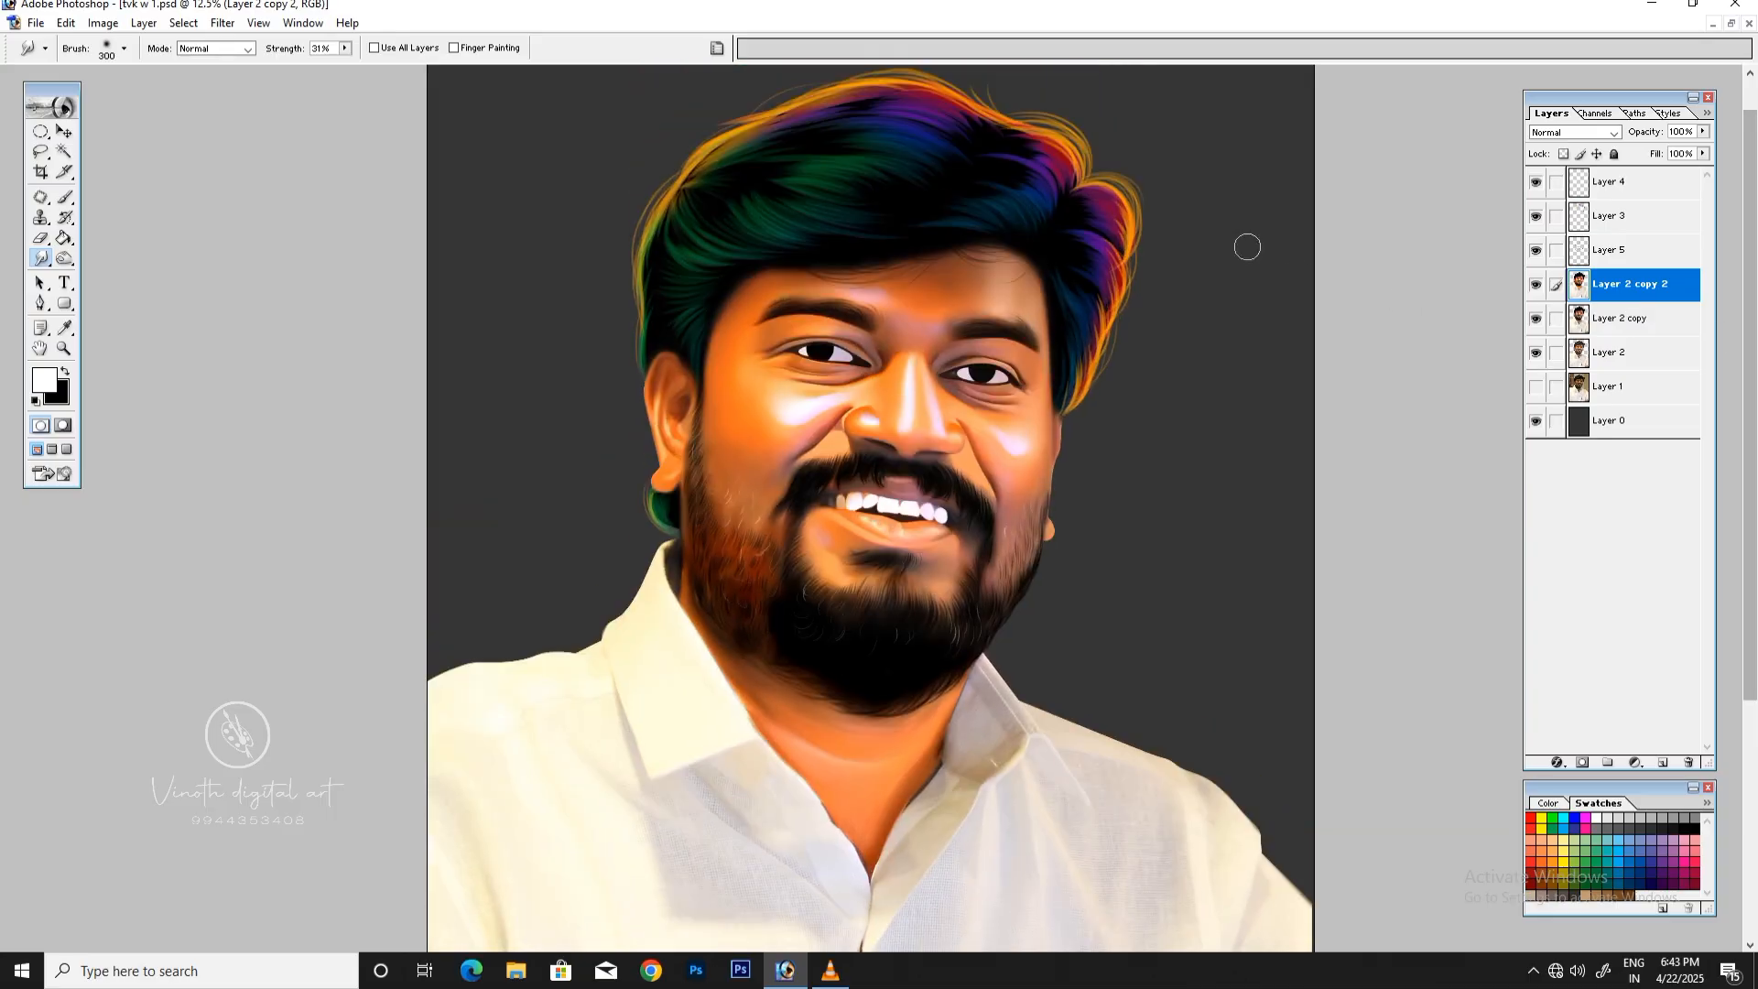
# Step: Raise the contrast of the whole Layer 2 copy 2 to +7 with Brightness/Contrast
pyautogui.hotkey('ctrl', '+')
pyautogui.hotkey('ctrl', '+')
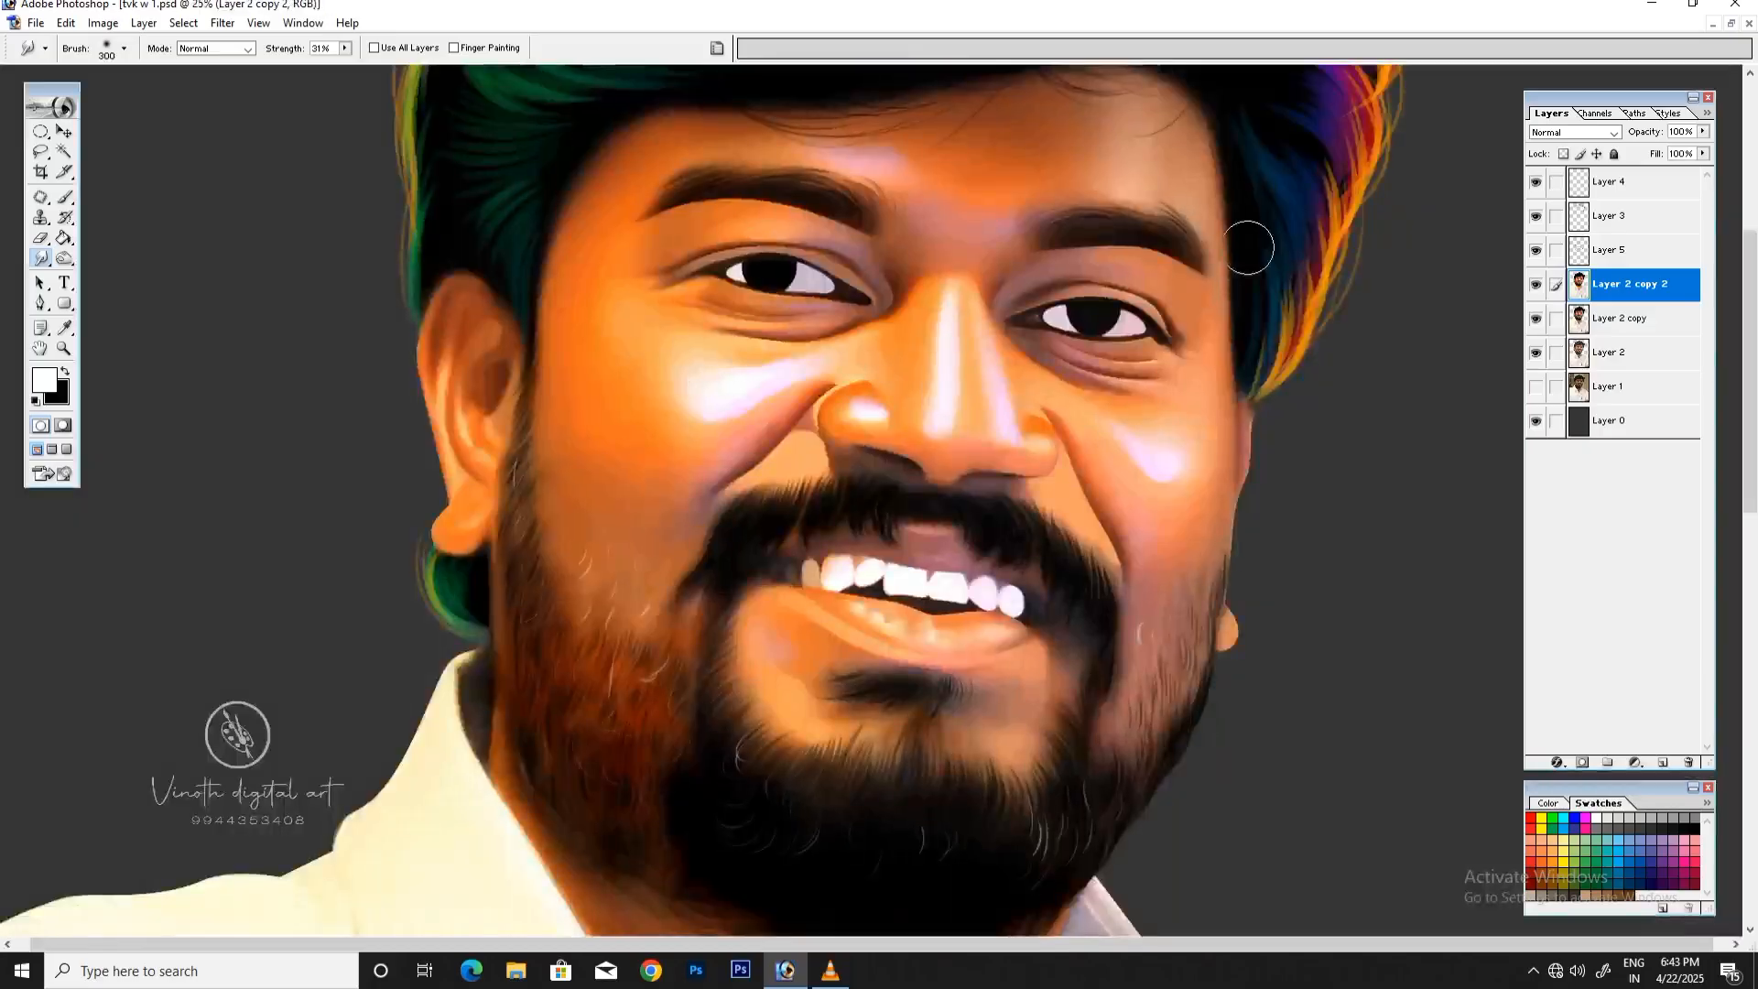
pyautogui.hotkey('ctrl', '-')
pyautogui.hotkey('ctrl', '-')
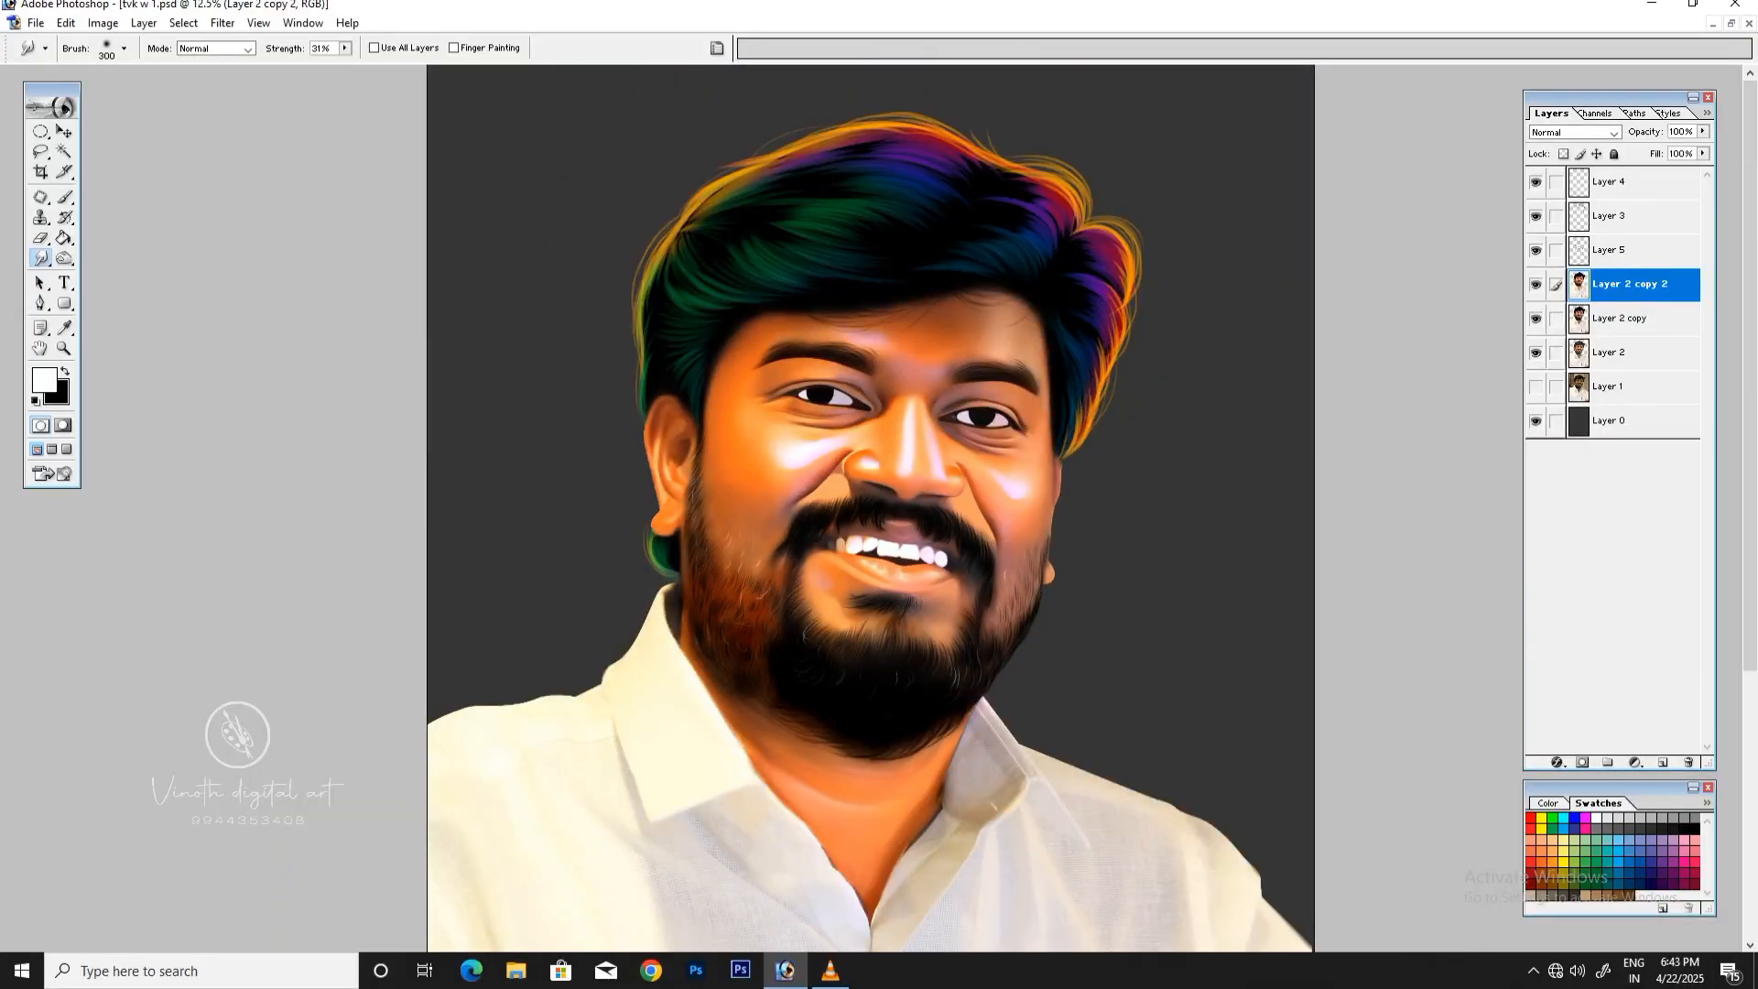
pyautogui.click(102, 23)
pyautogui.moveTo(144, 71)
pyautogui.click(312, 192)
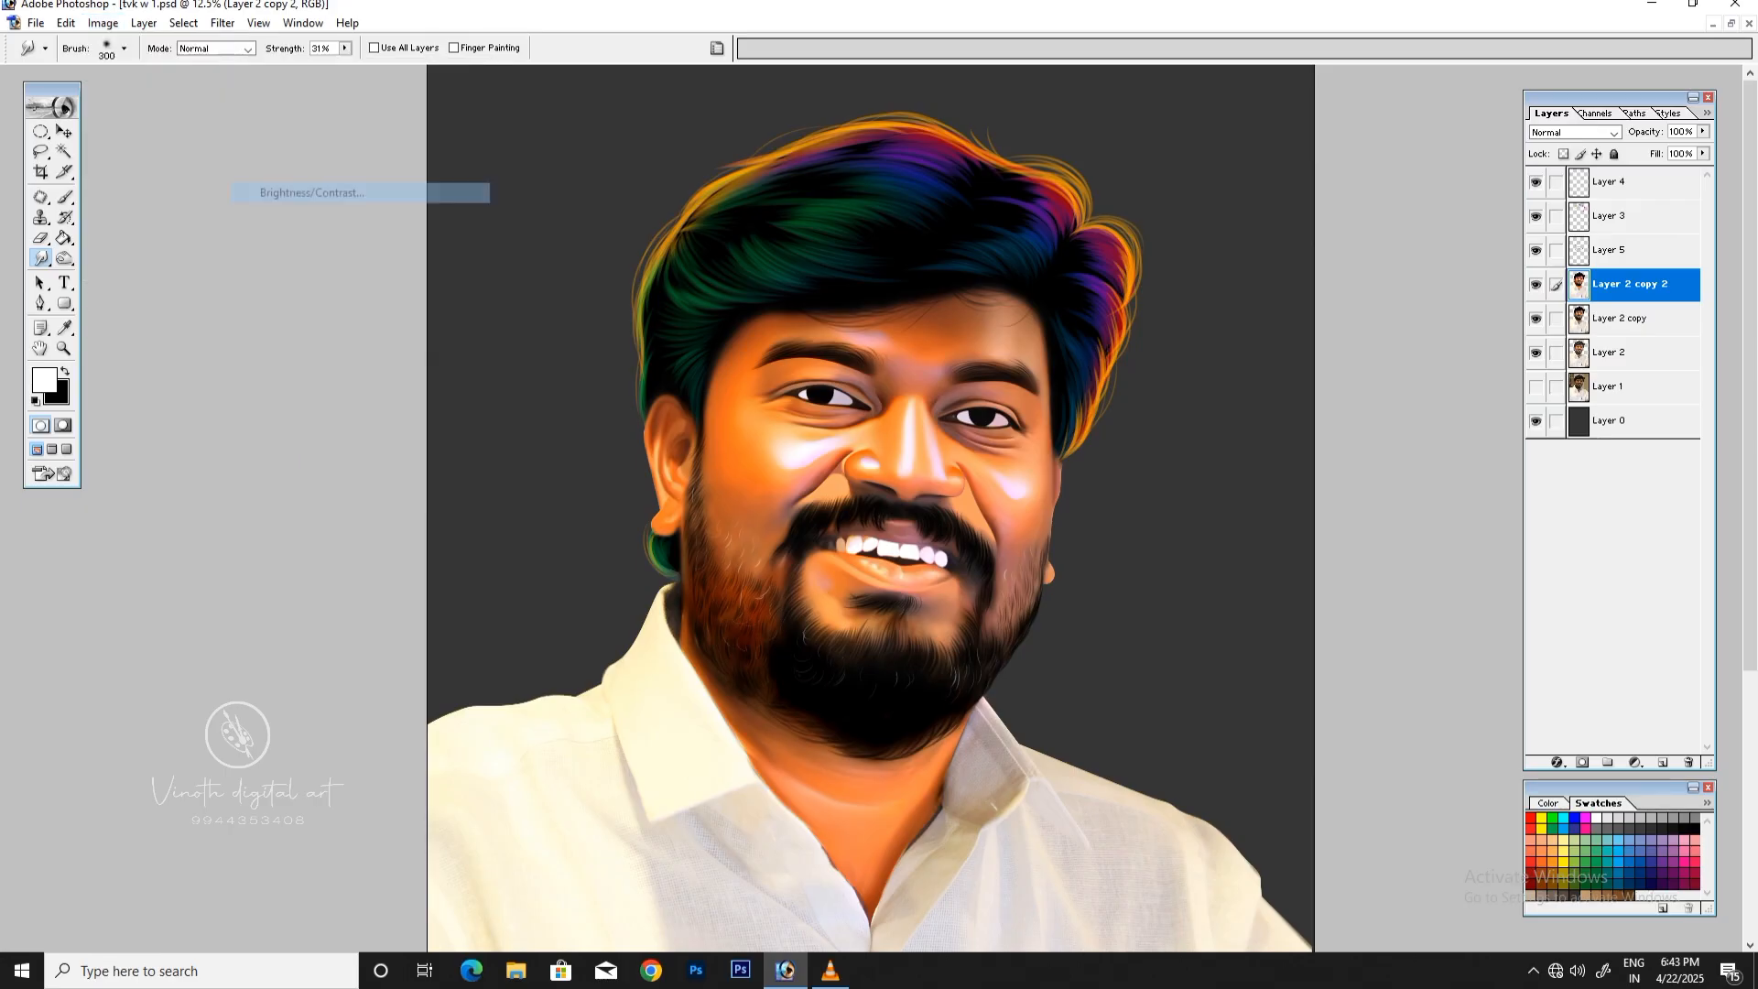
pyautogui.moveTo(1328, 221); pyautogui.dragTo(1332, 221)
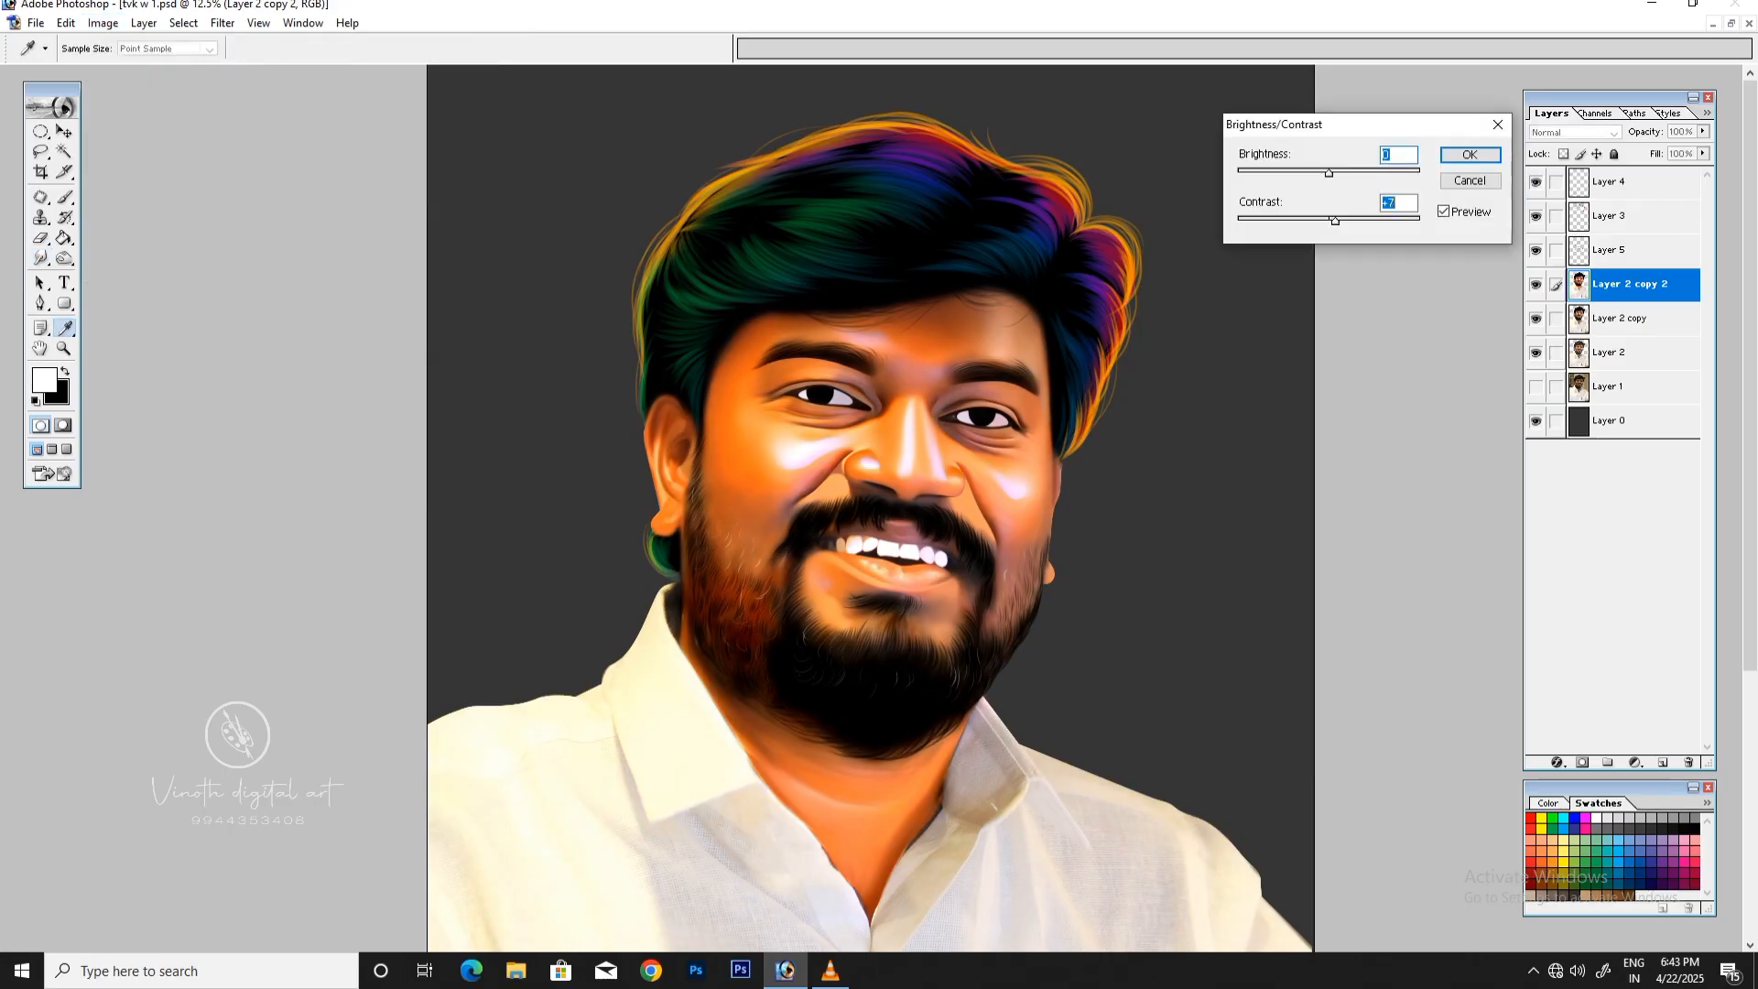
pyautogui.press('Return')
pyautogui.press('r')
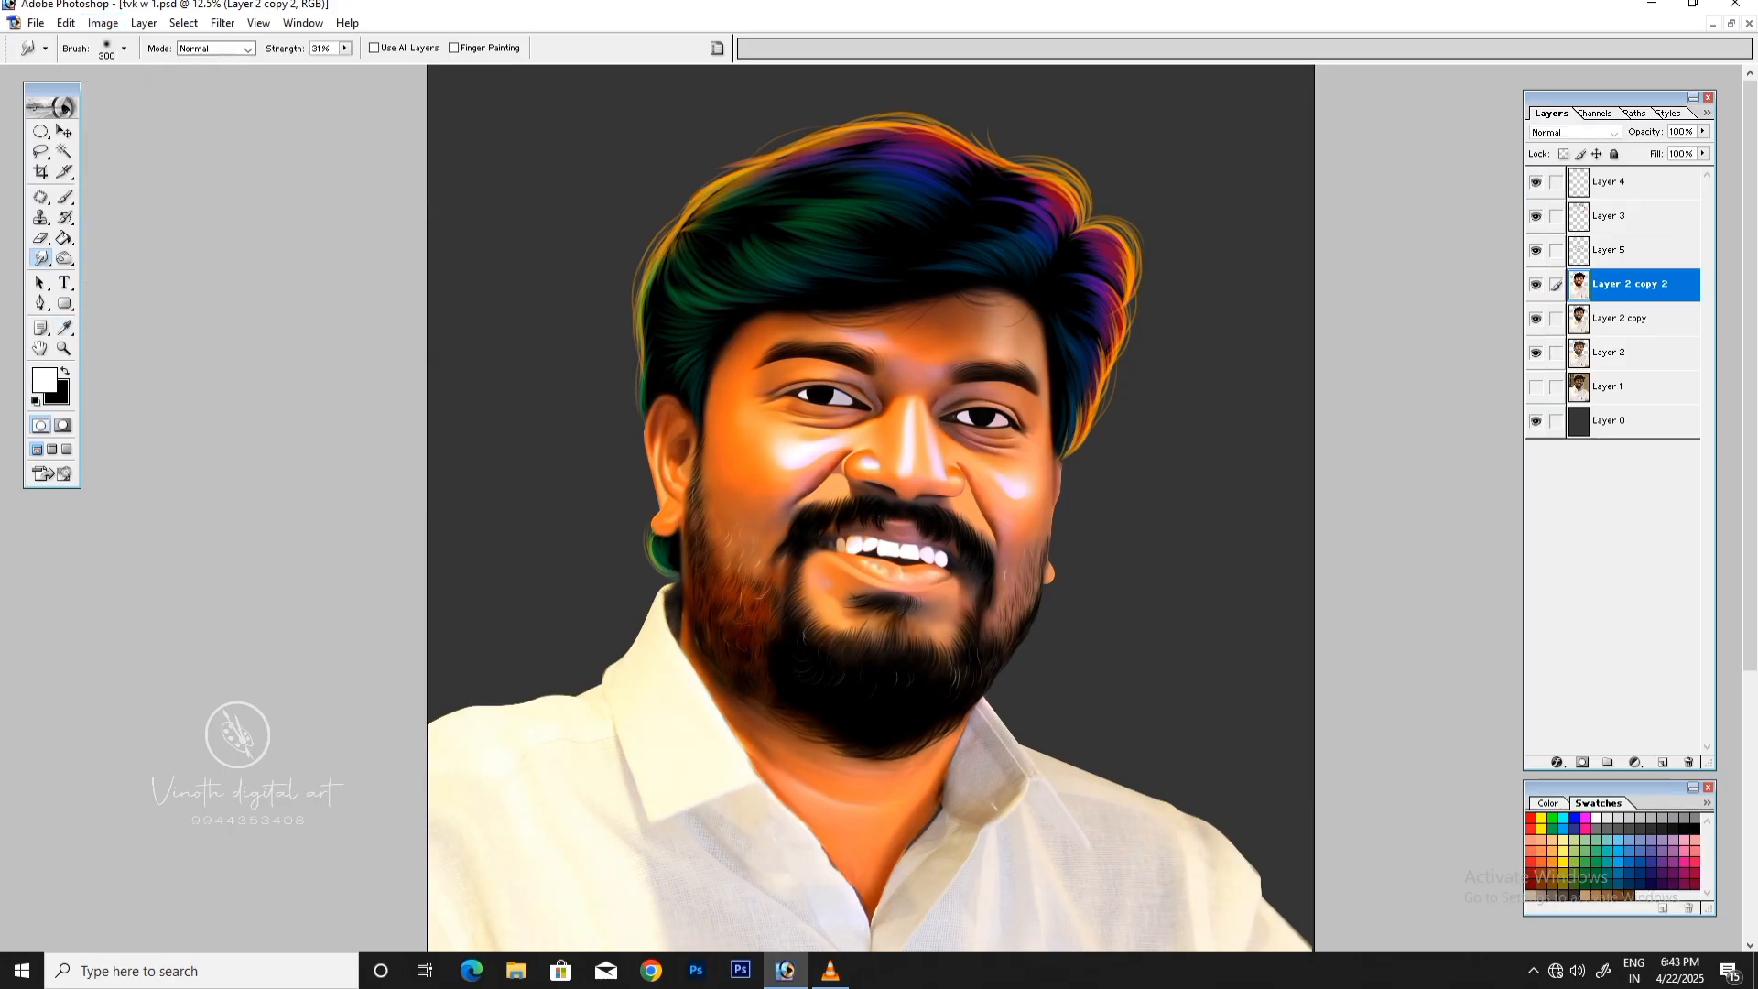
pyautogui.hotkey('ctrl', '-')
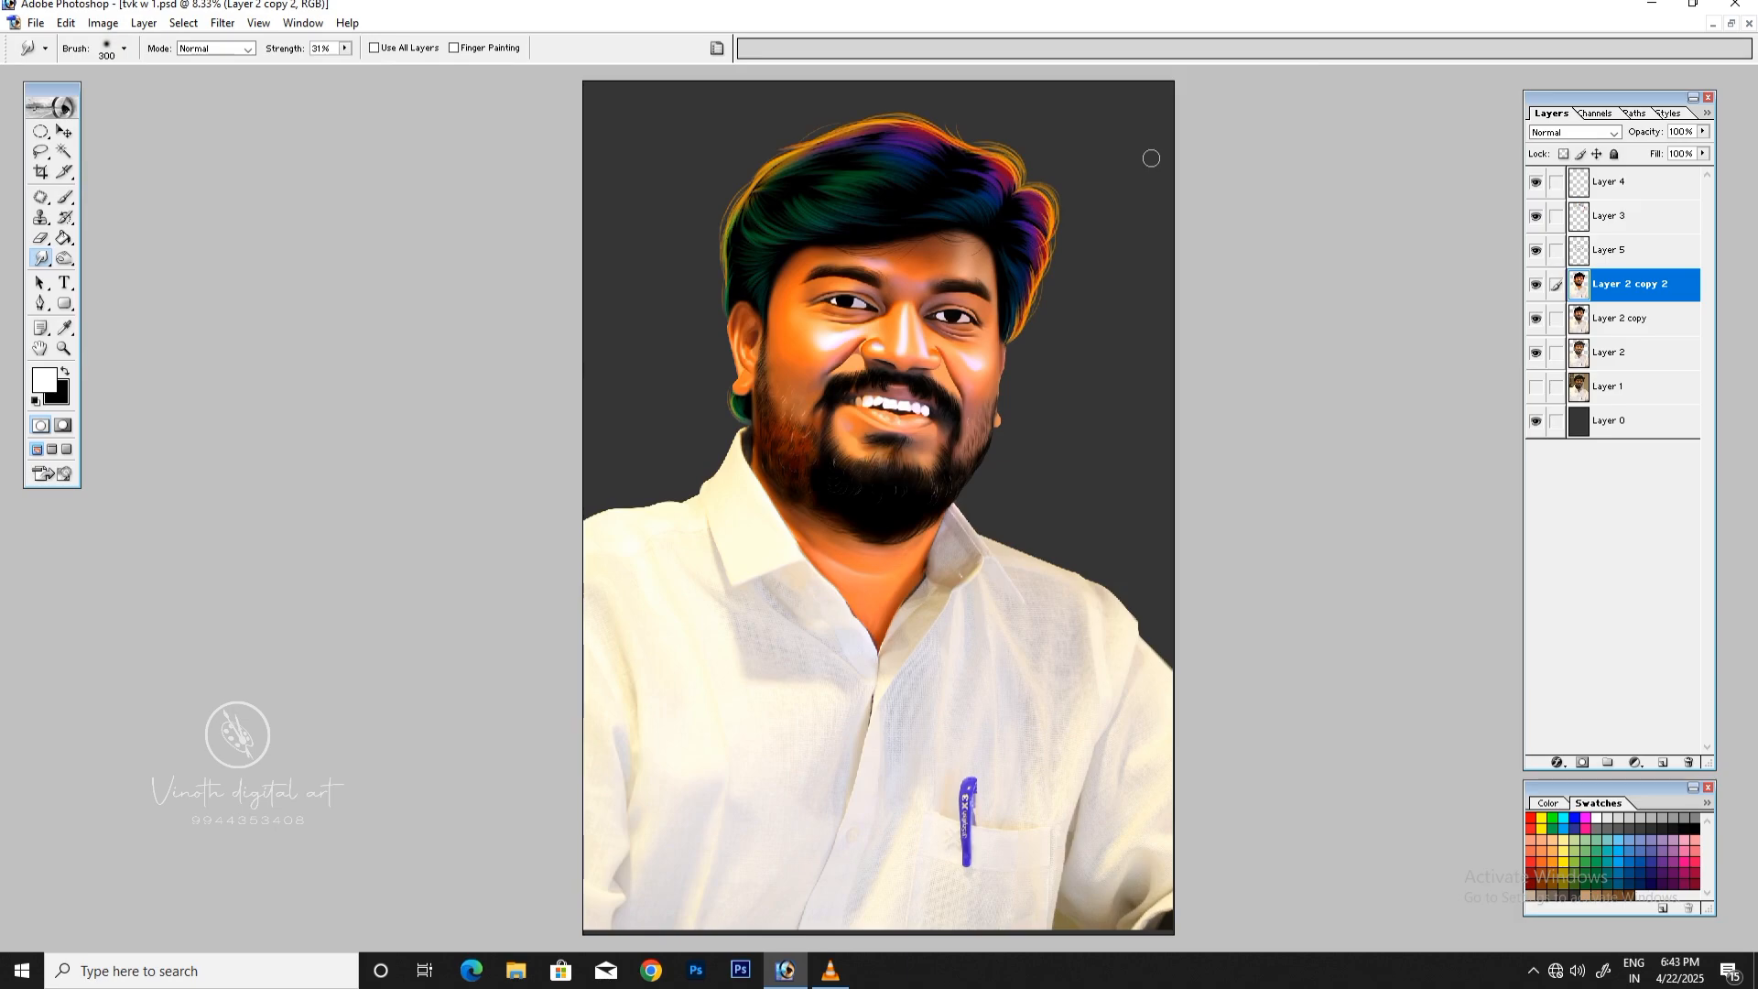
pyautogui.hotkey('ctrl', '+')
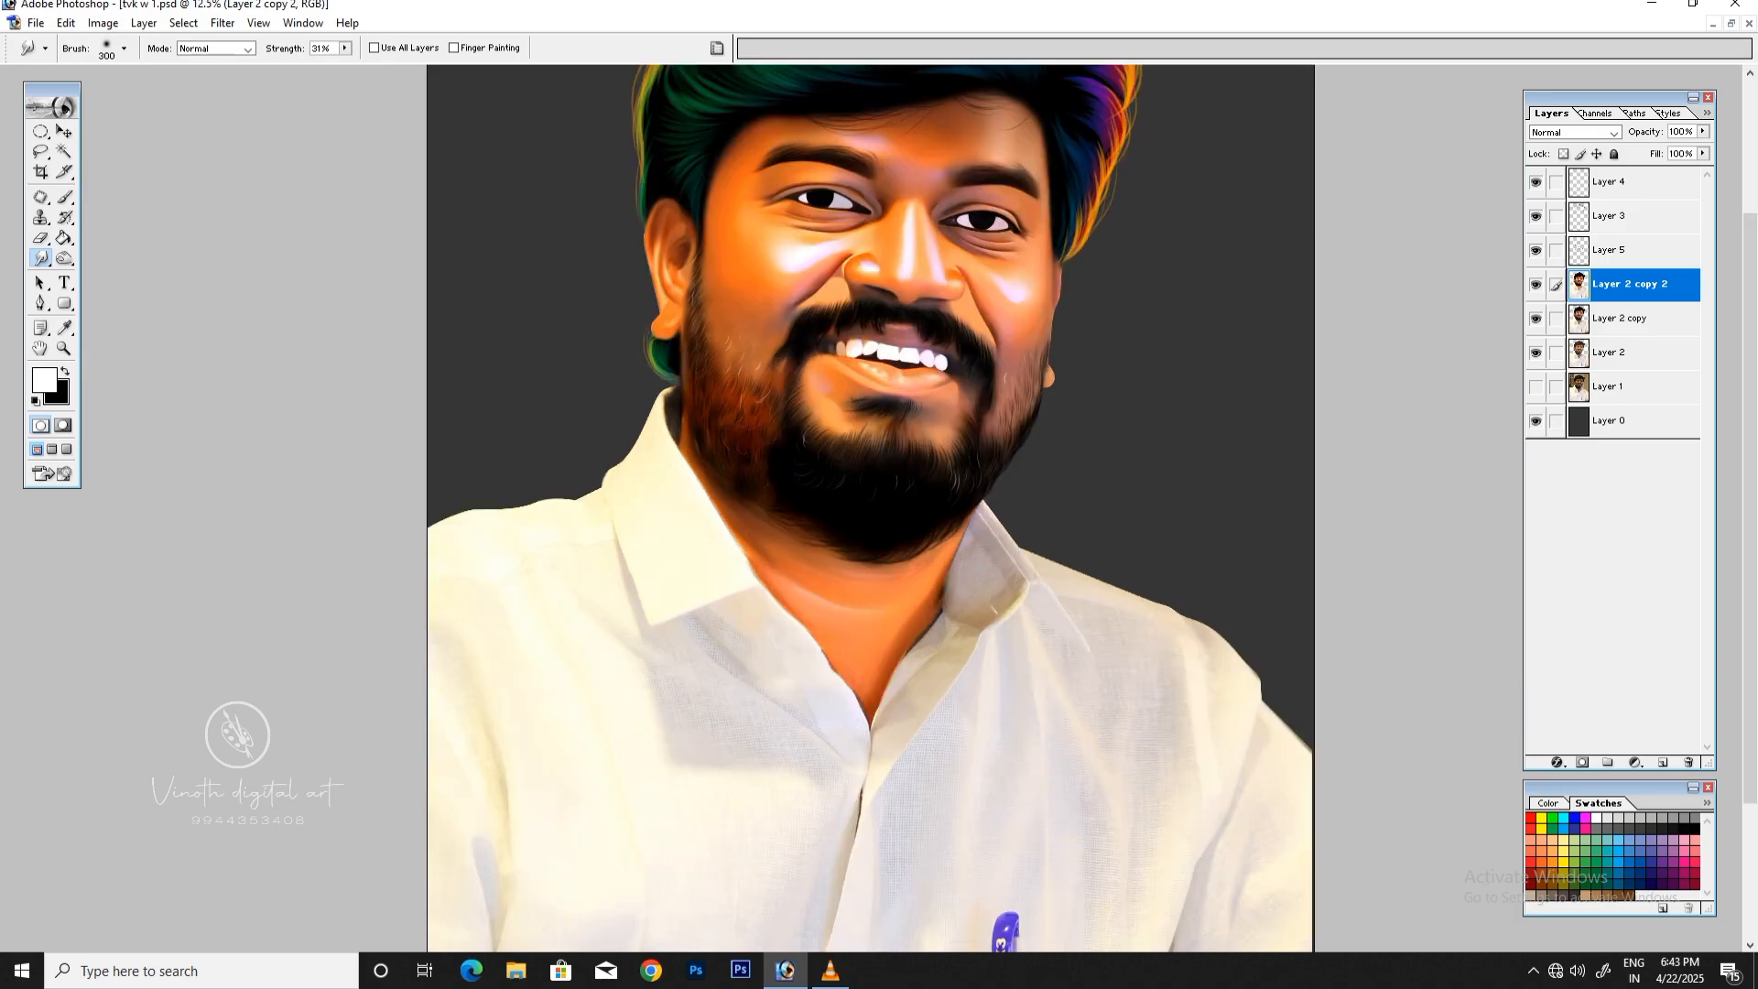
pyautogui.hotkey('ctrl', '-')
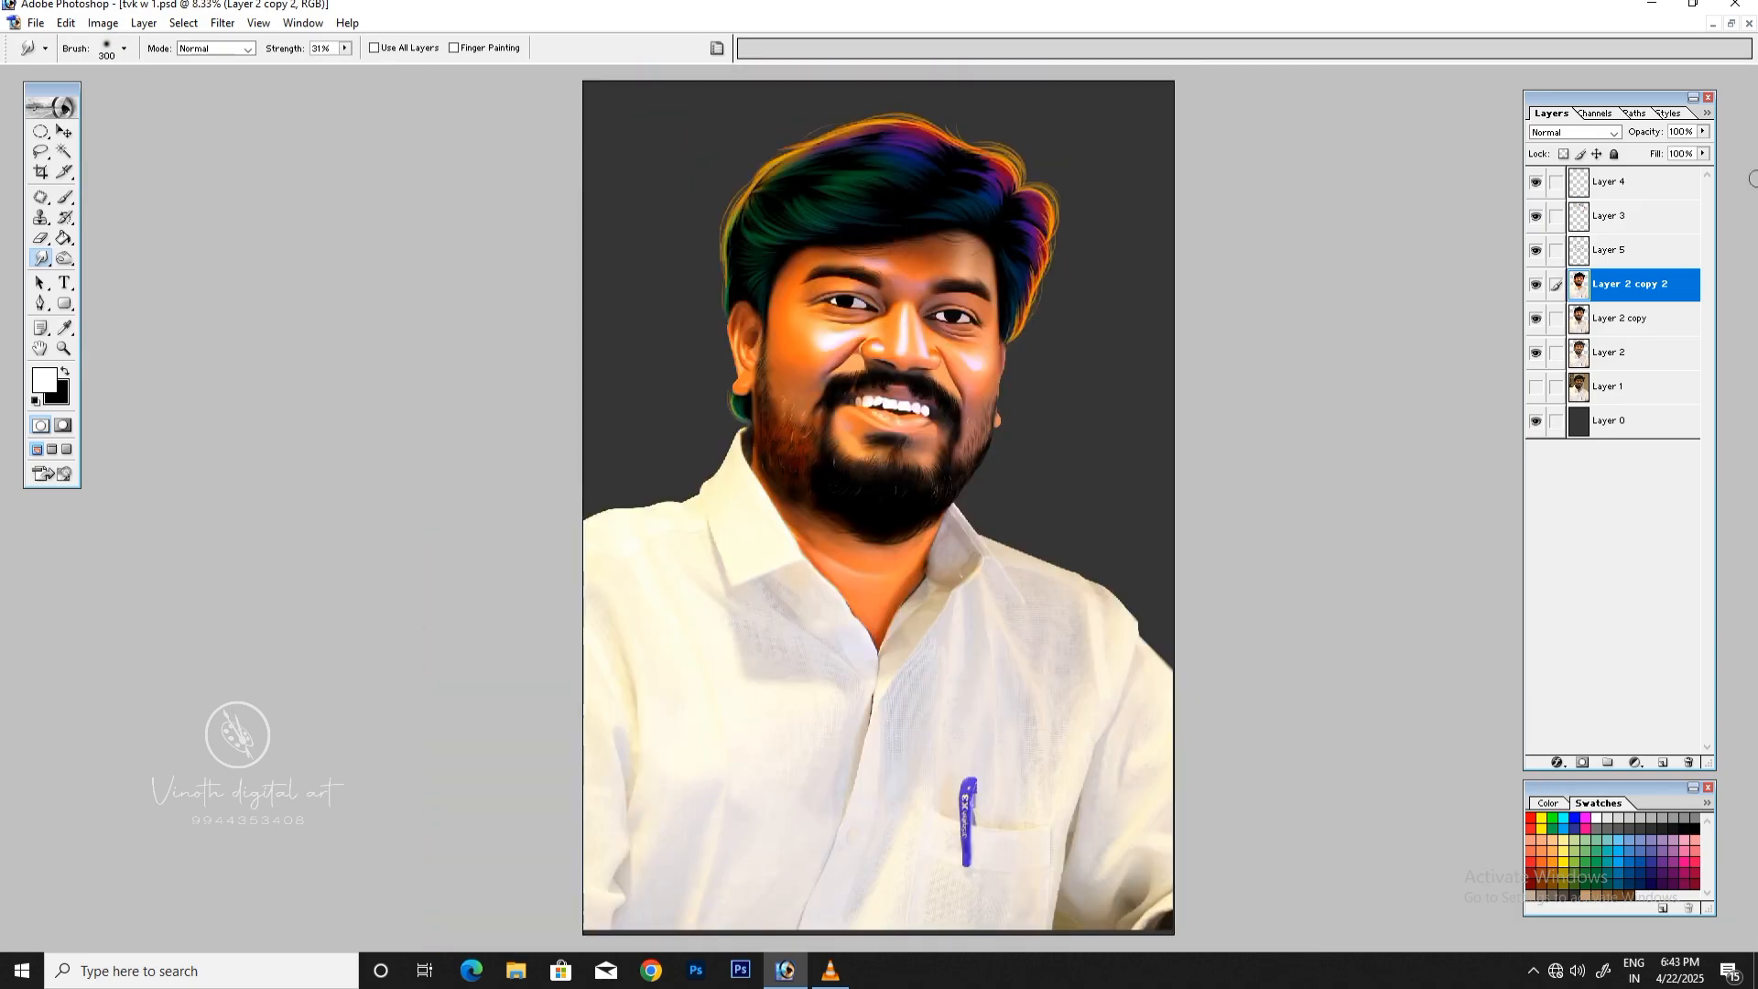
pyautogui.hotkey('ctrl', '+')
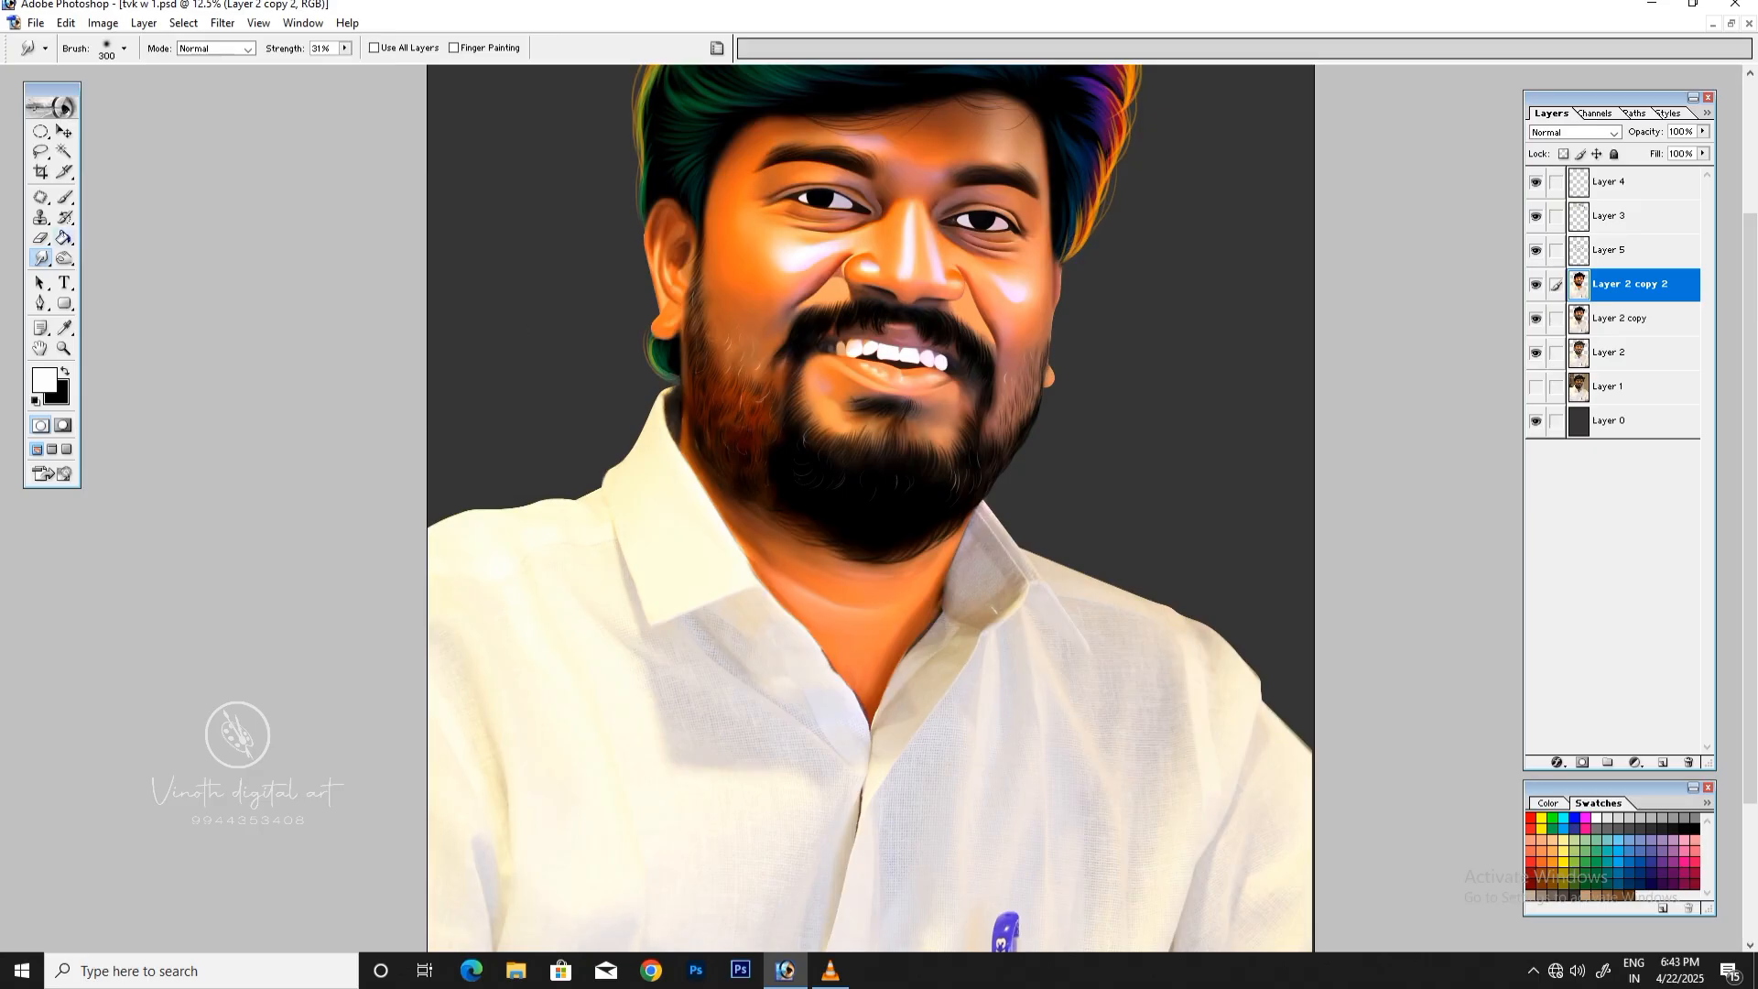
# Step: Outline the right edge of the face from forehead to jaw with the Patch tool and feather the selection
pyautogui.click(41, 198)
pyautogui.hotkey('ctrl', '-')
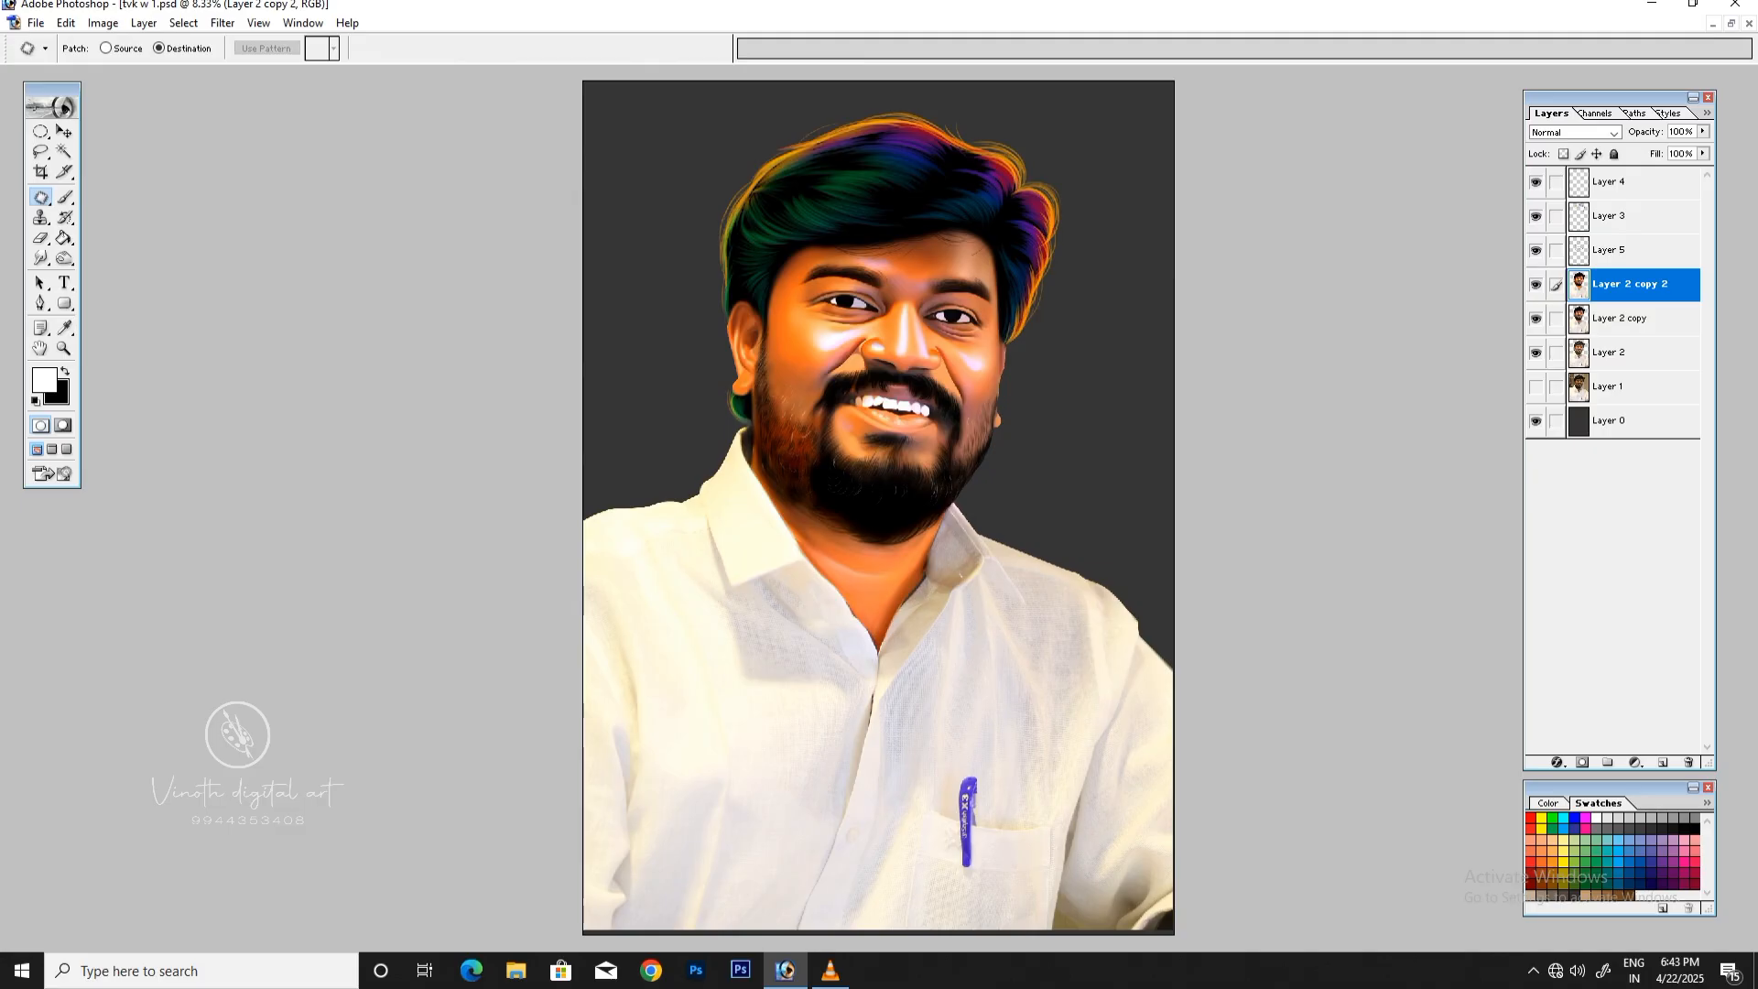
pyautogui.hotkey('ctrl', '+')
pyautogui.moveTo(1749, 476); pyautogui.dragTo(1750, 343)
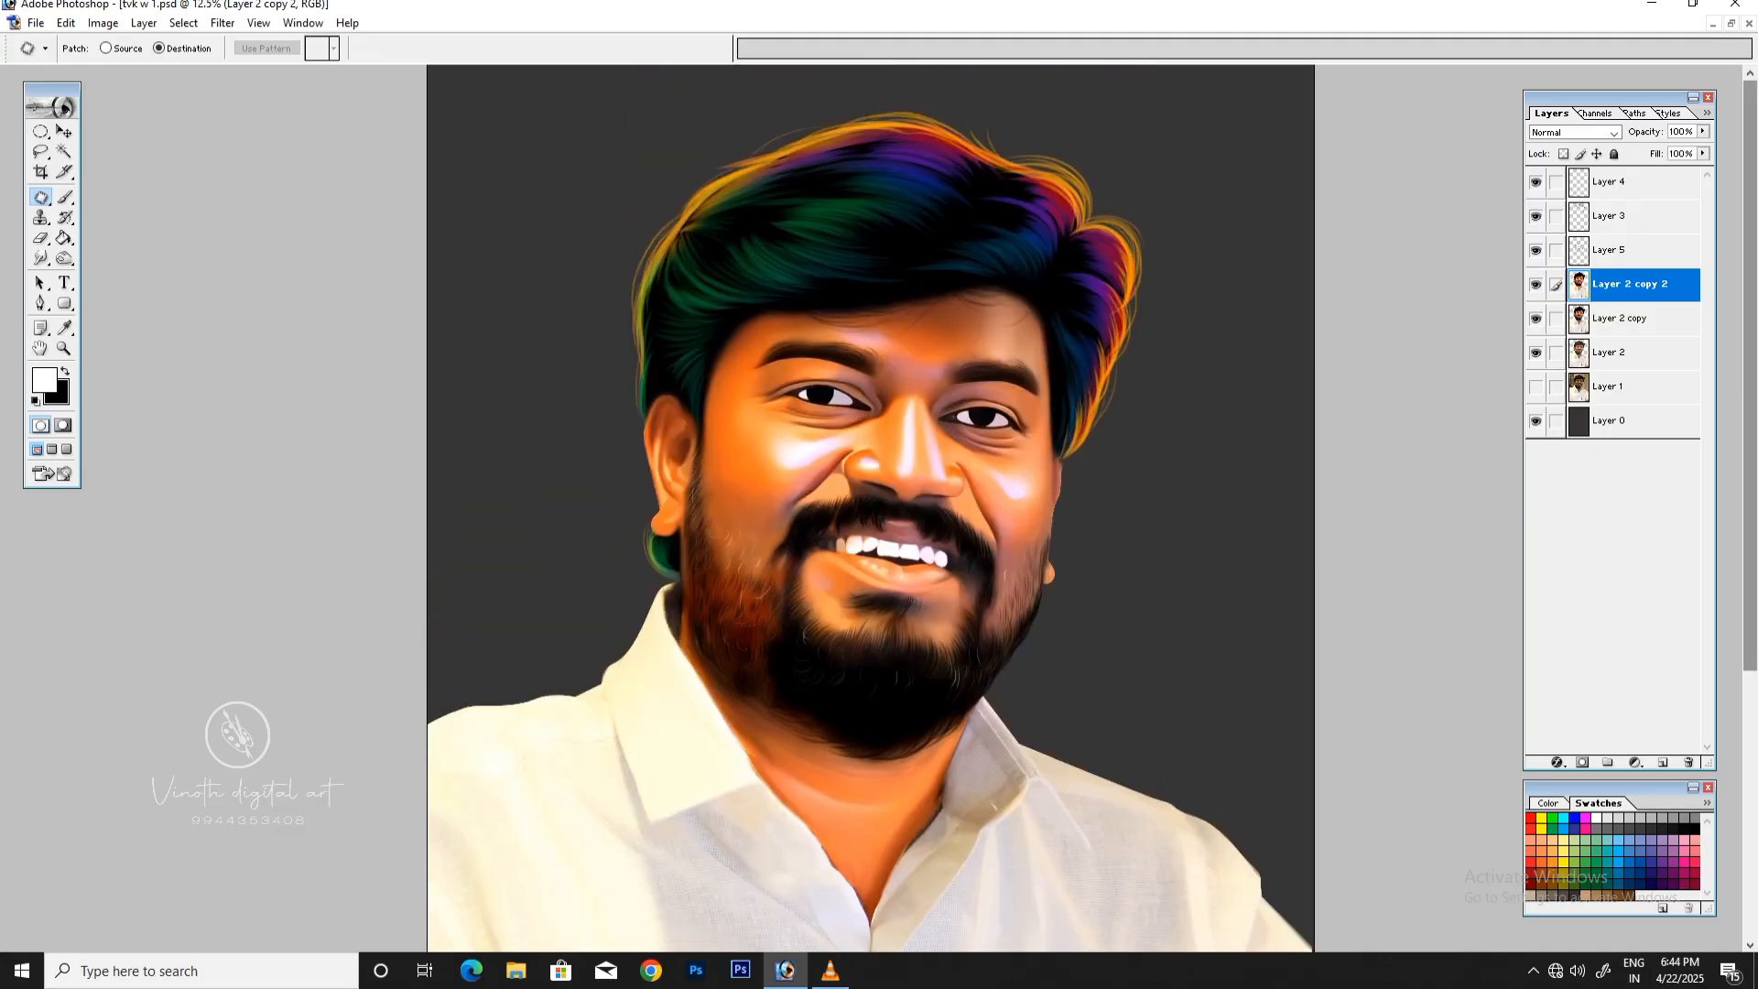
pyautogui.moveTo(1040, 289)
pyautogui.mouseDown()
pyautogui.moveTo(996, 302)
pyautogui.moveTo(1035, 428)
pyautogui.moveTo(1032, 552)
pyautogui.moveTo(975, 703)
pyautogui.moveTo(1135, 549)
pyautogui.moveTo(1118, 395)
pyautogui.moveTo(1076, 495)
pyautogui.moveTo(1020, 267)
pyautogui.mouseUp()
pyautogui.rightClick(821, 207)
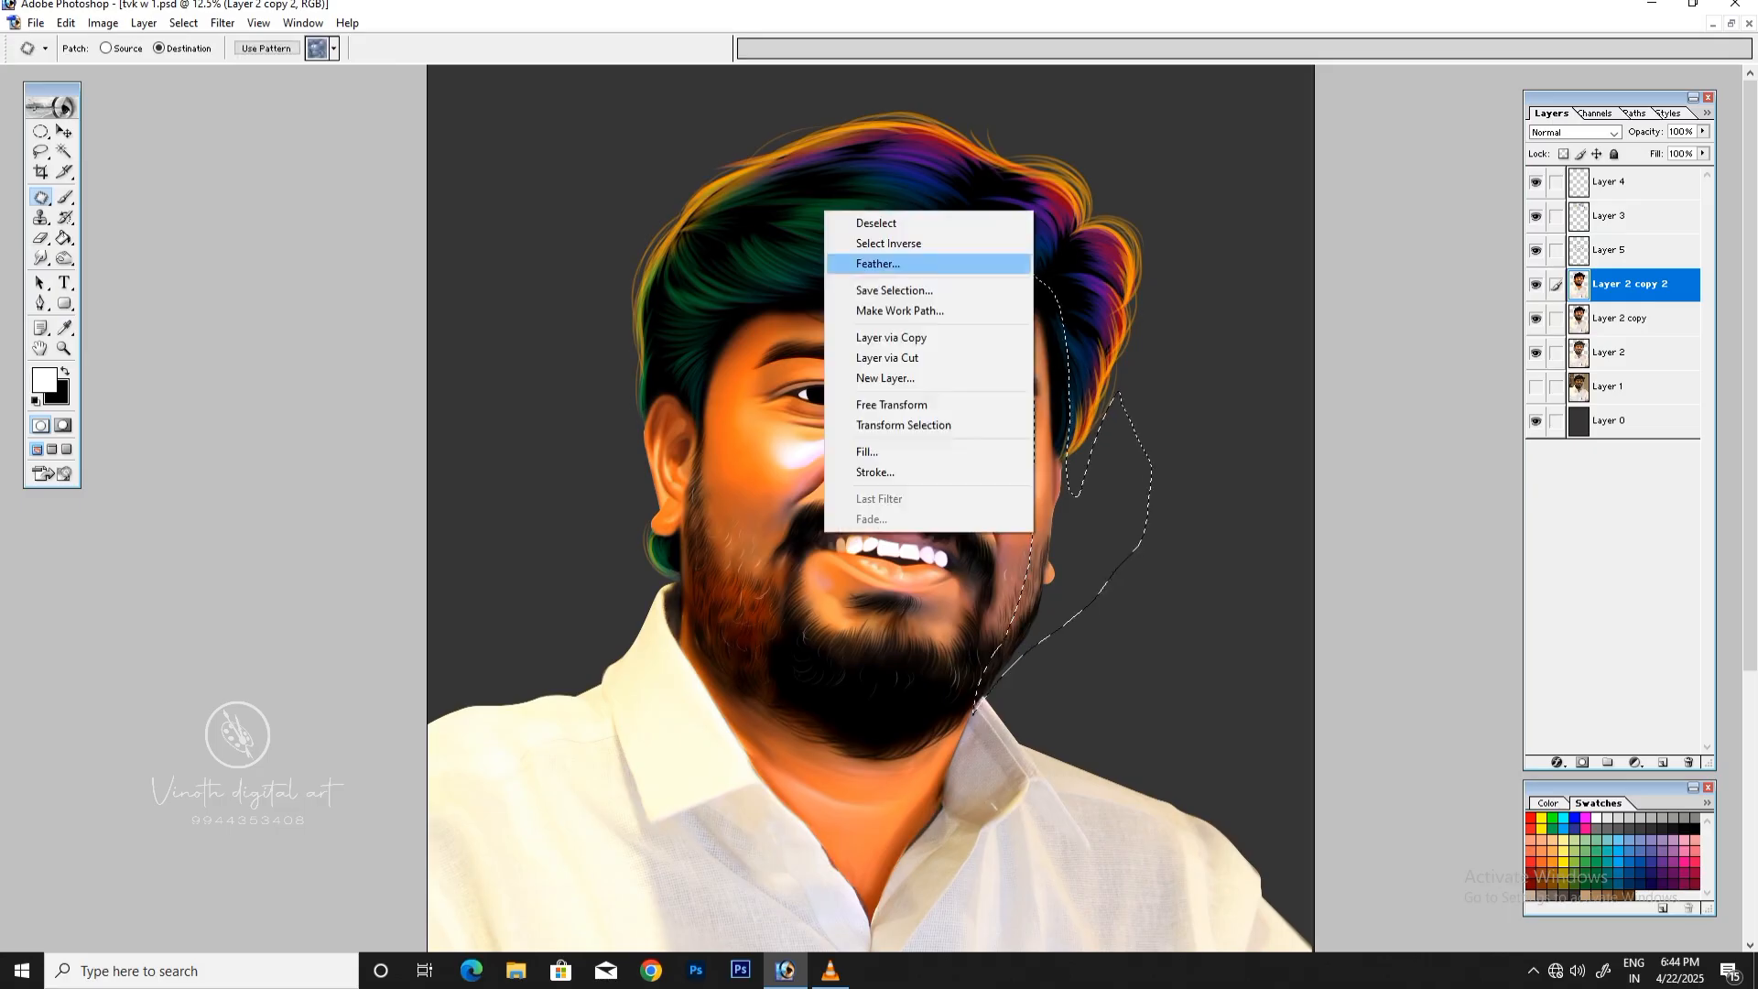
pyautogui.click(842, 259)
pyautogui.press('Return')
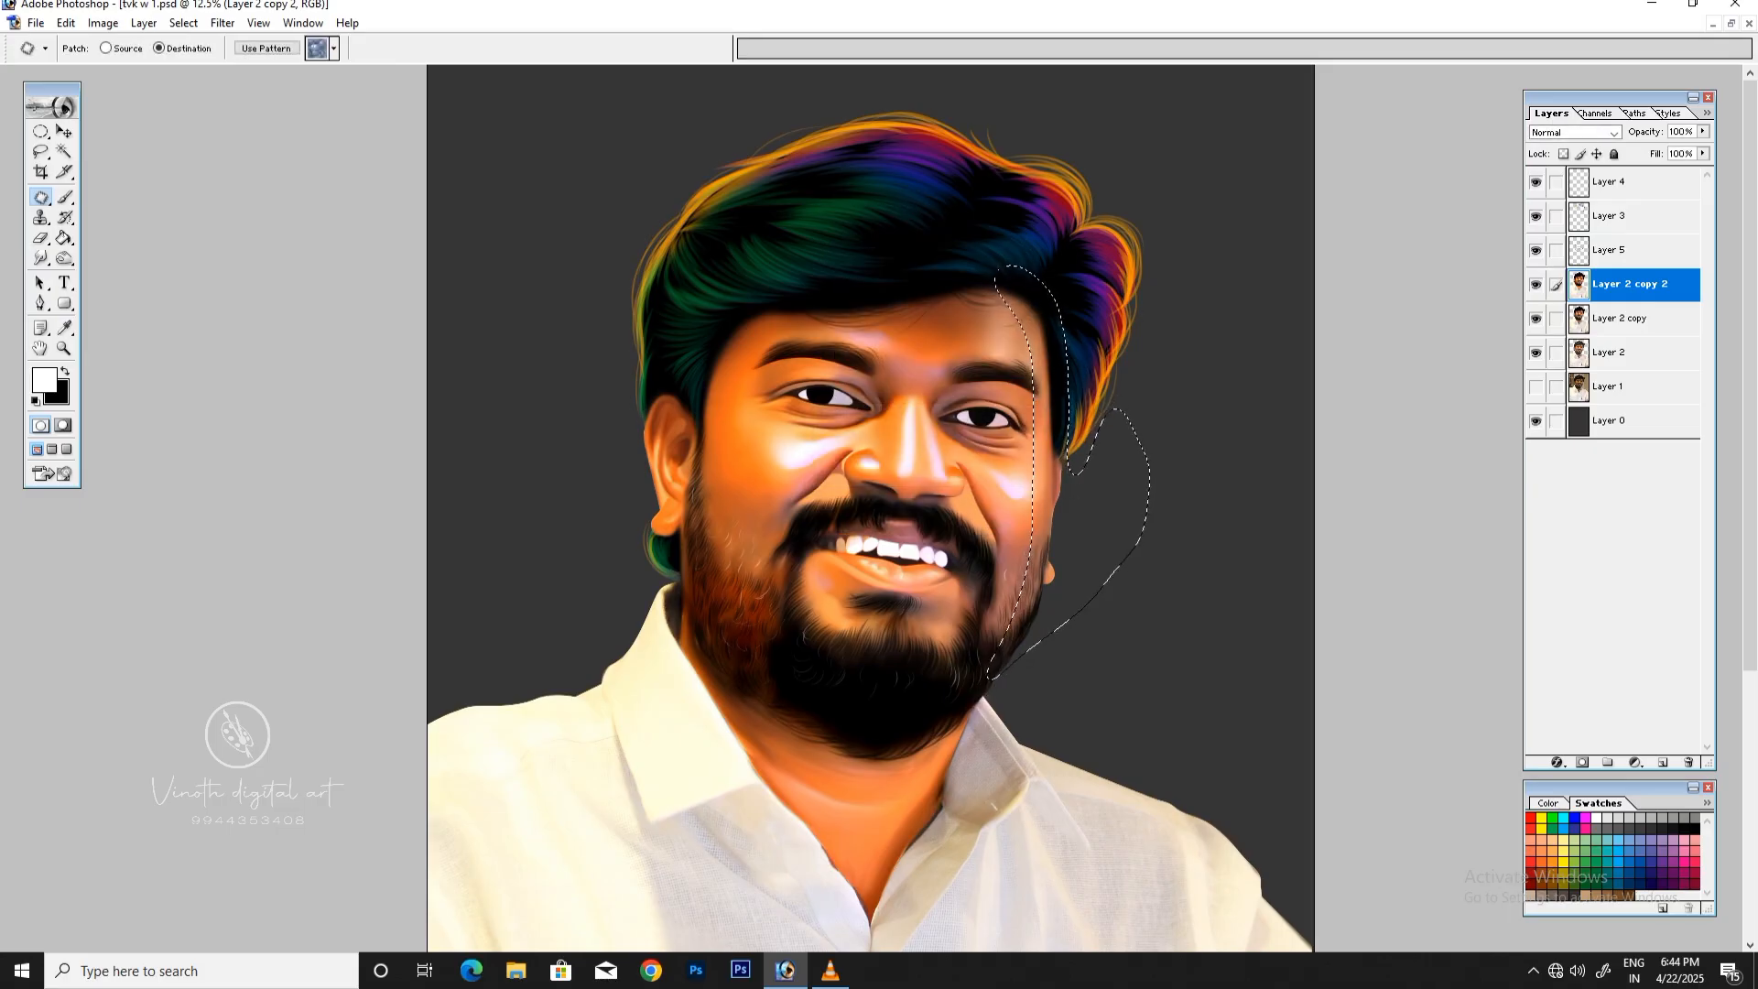
# Step: Try shifting the highlights of the selected face edge toward magenta at -34 with Color Balance
pyautogui.hotkey('ctrl', 'b')
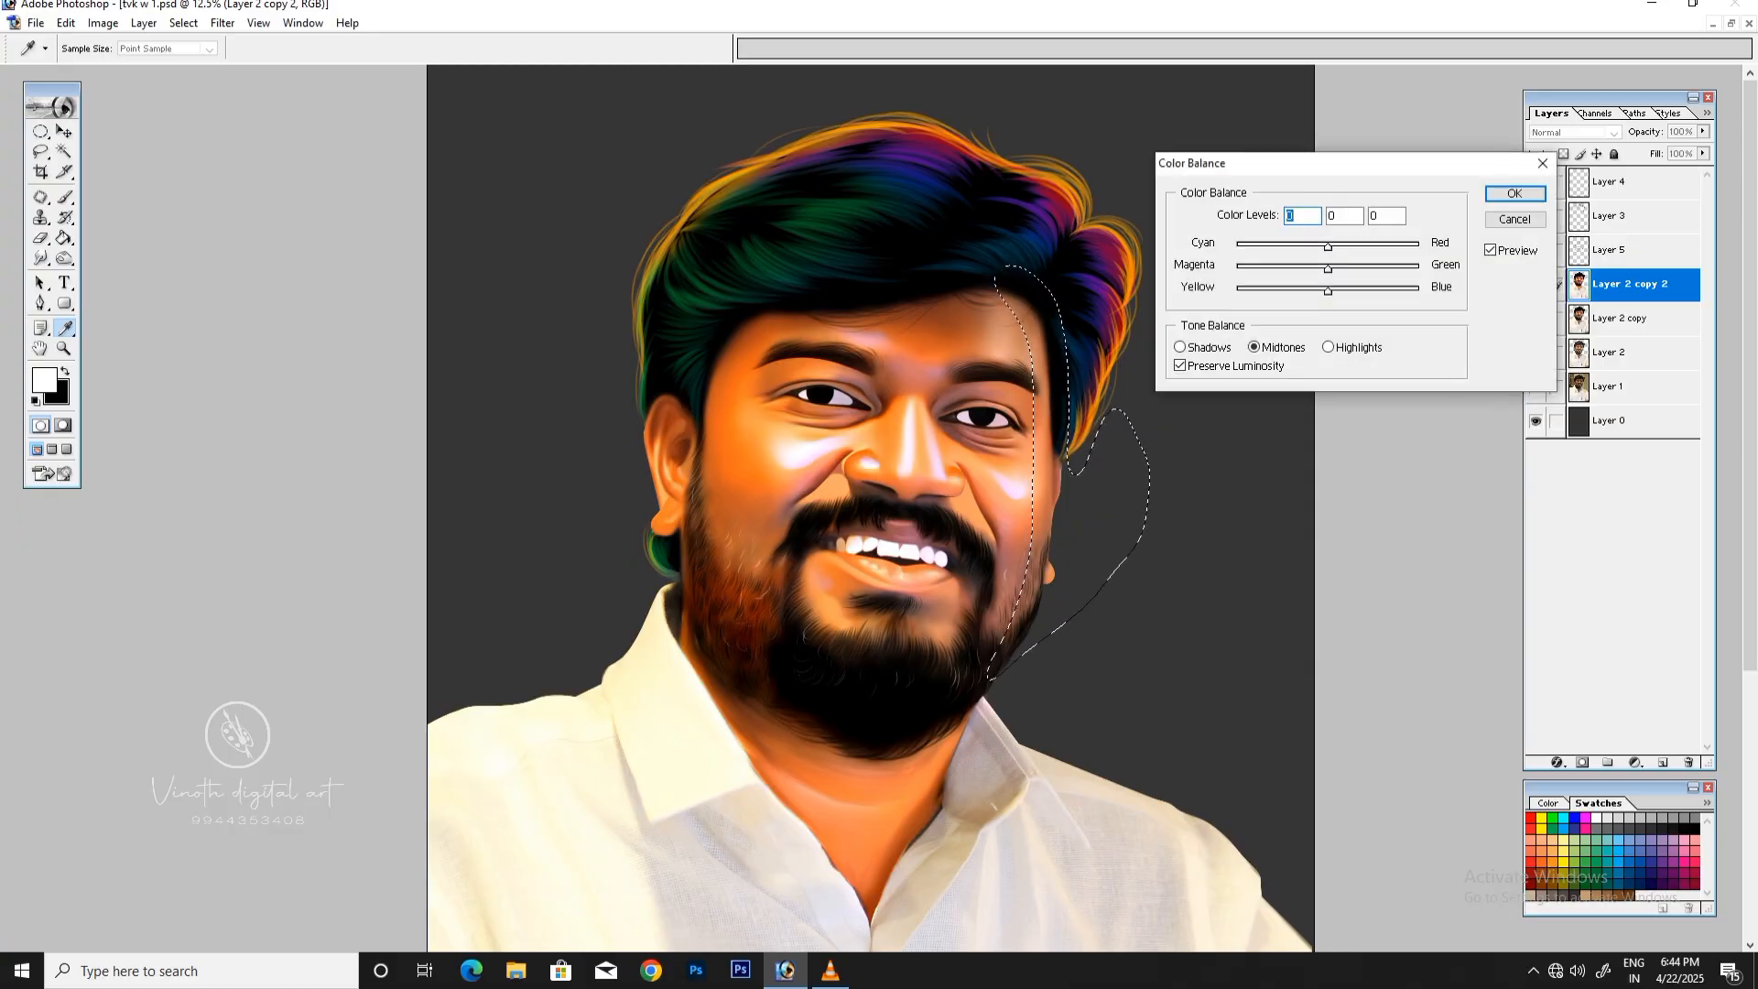
pyautogui.press('Tab')
pyautogui.press('Tab')
pyautogui.moveTo(1327, 290); pyautogui.dragTo(1296, 268)
pyautogui.click(1329, 347)
pyautogui.press('Return')
pyautogui.hotkey('ctrl', 'b')
pyautogui.click(1330, 347)
pyautogui.click(1330, 347)
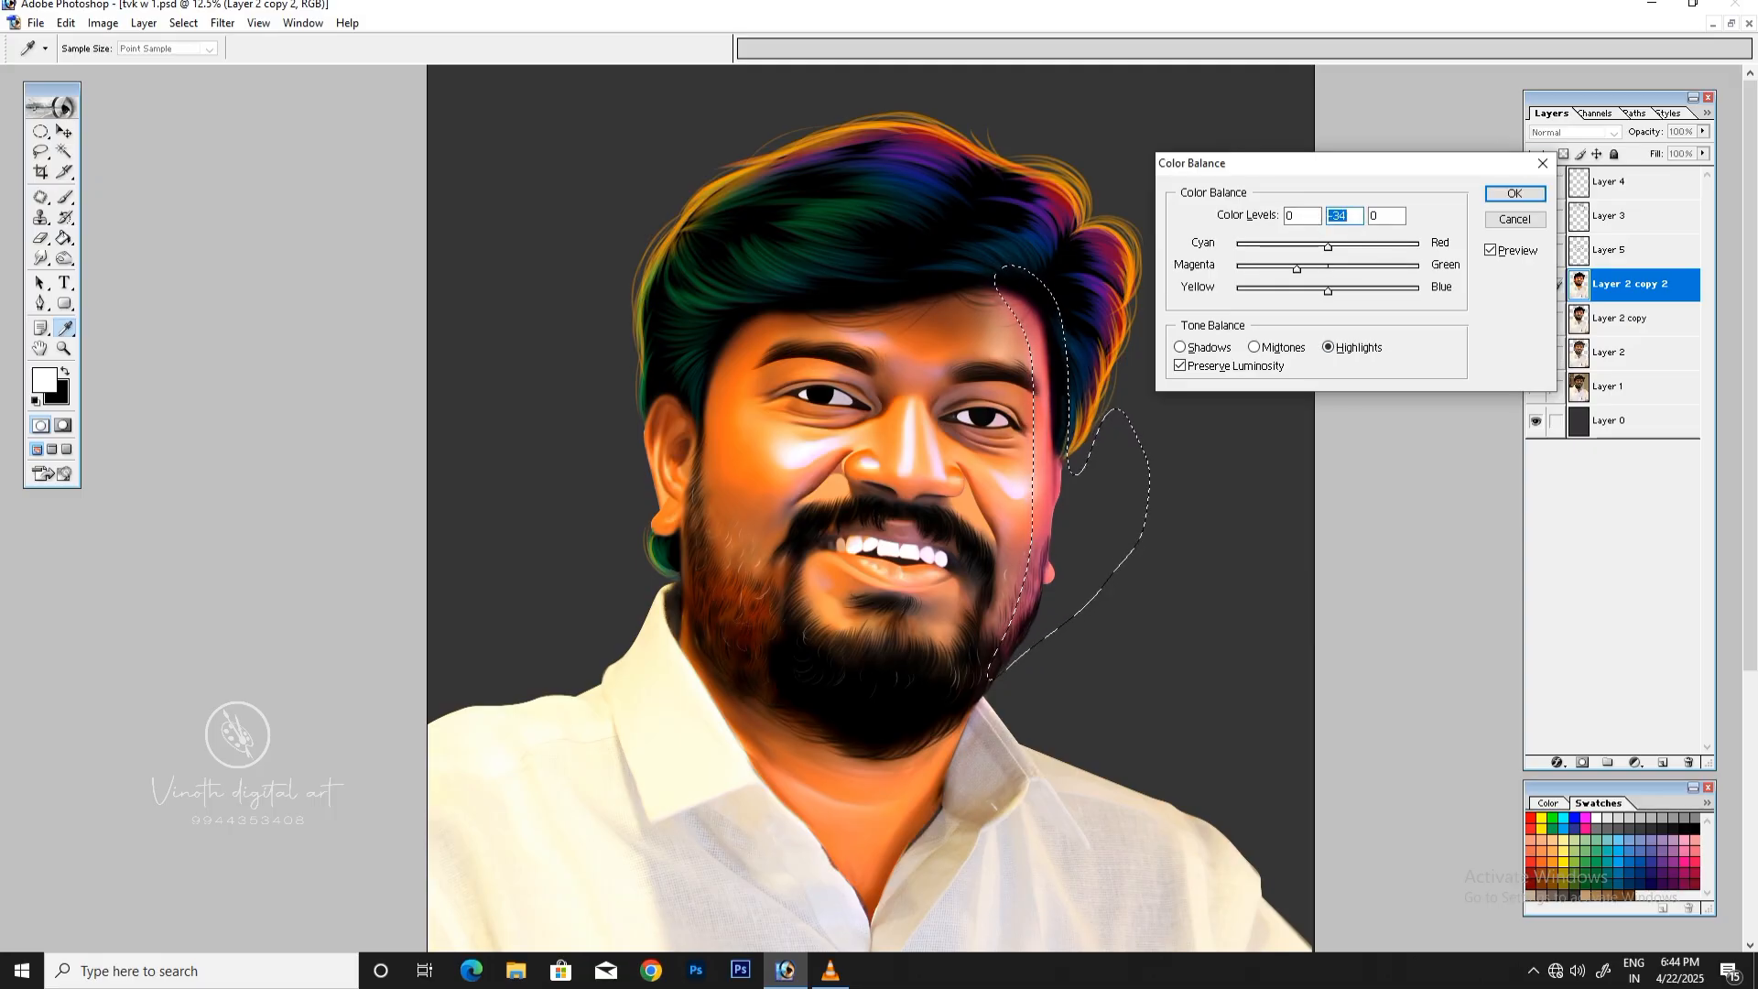
pyautogui.press('Return')
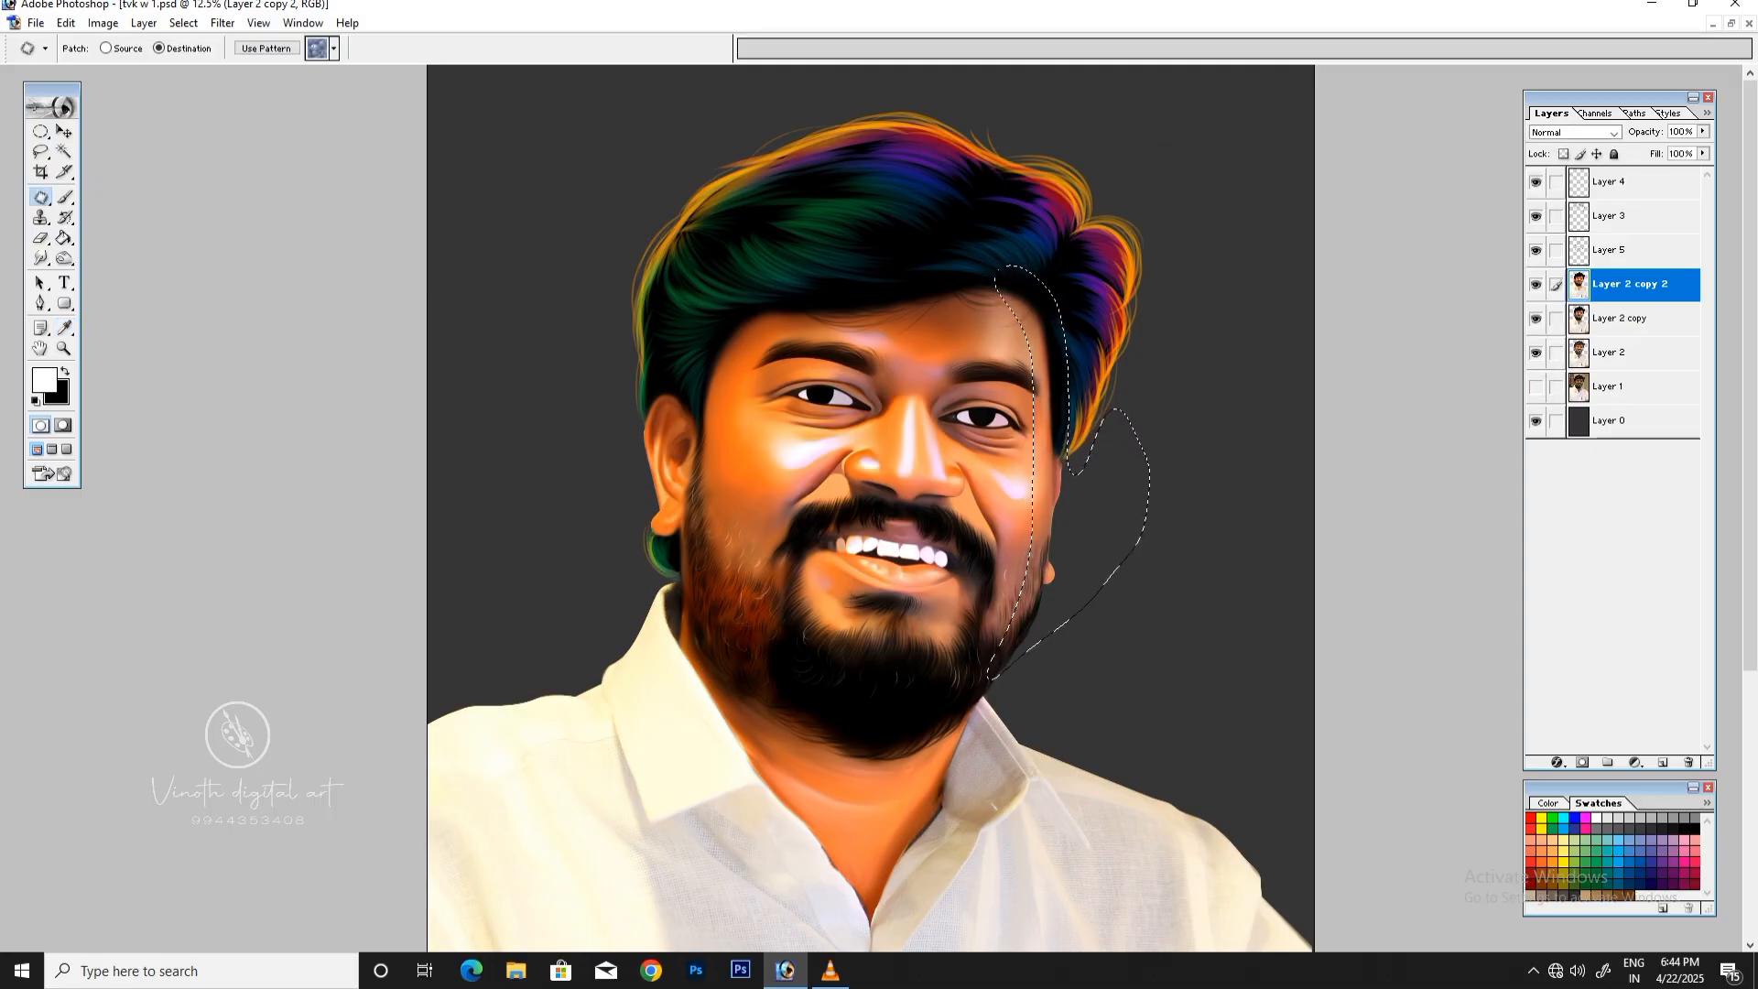
# Step: Raise the selected face edge's saturation to +59, shift its midtones to -34 toward magenta with Color Balance, and deselect
pyautogui.hotkey('ctrl', 'u')
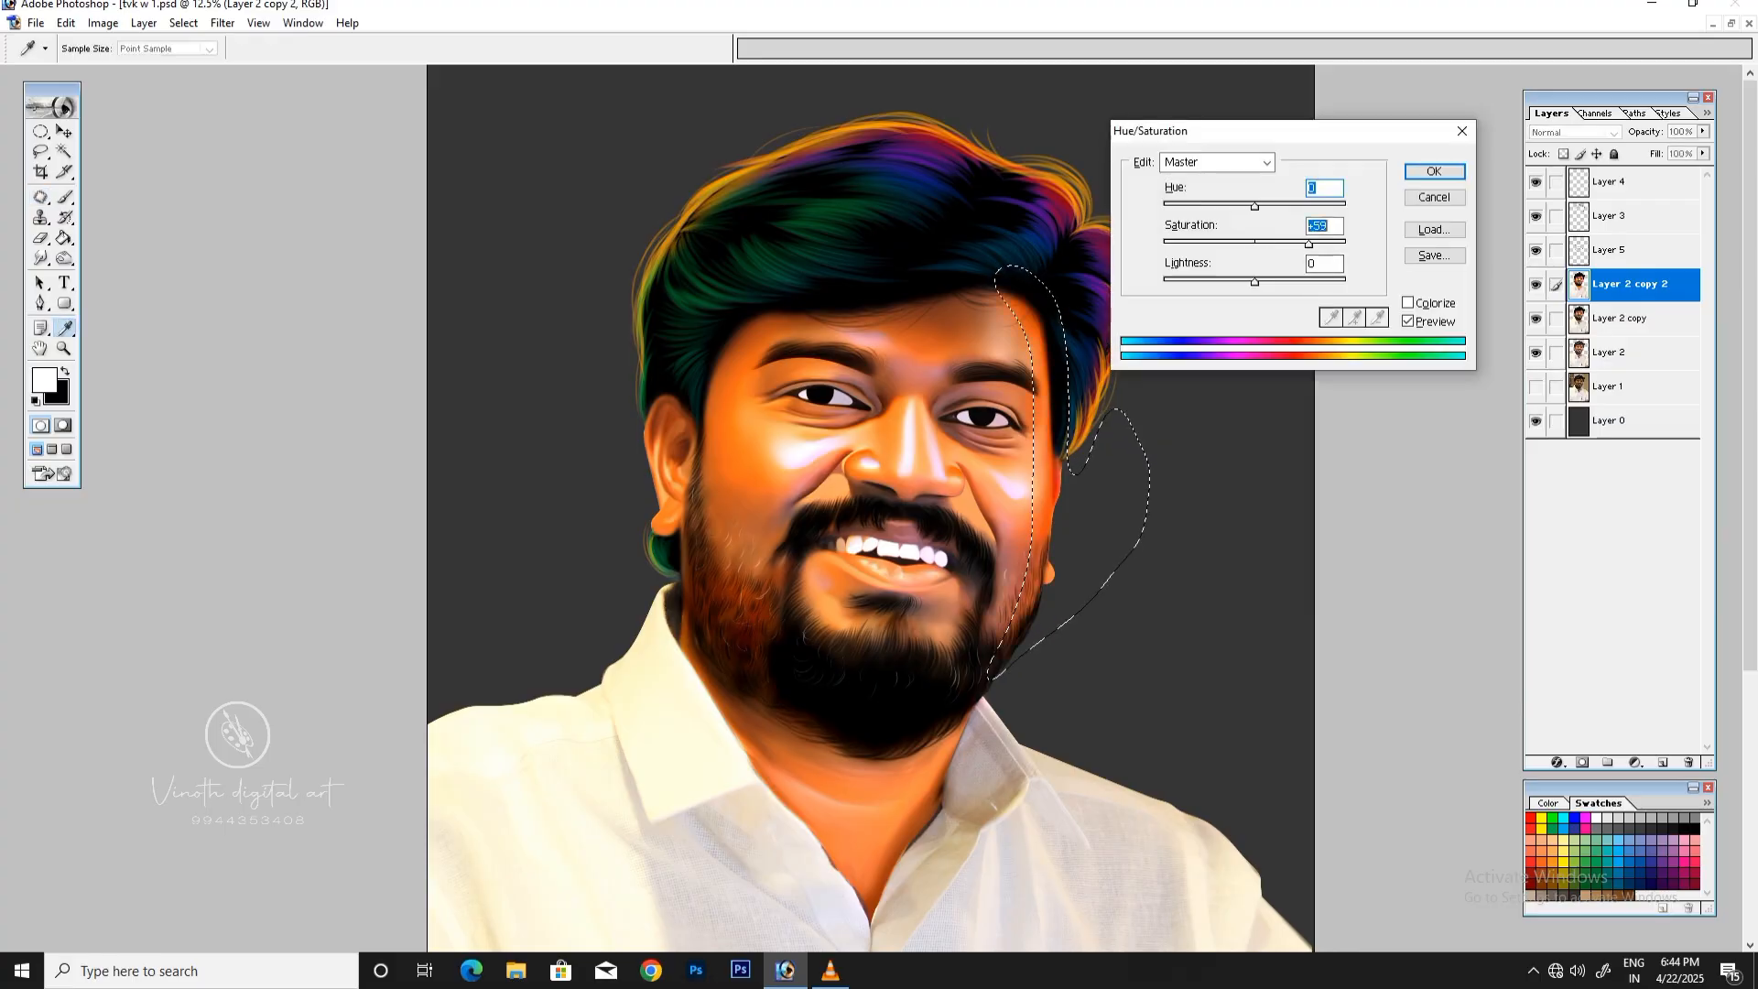
pyautogui.press('Return')
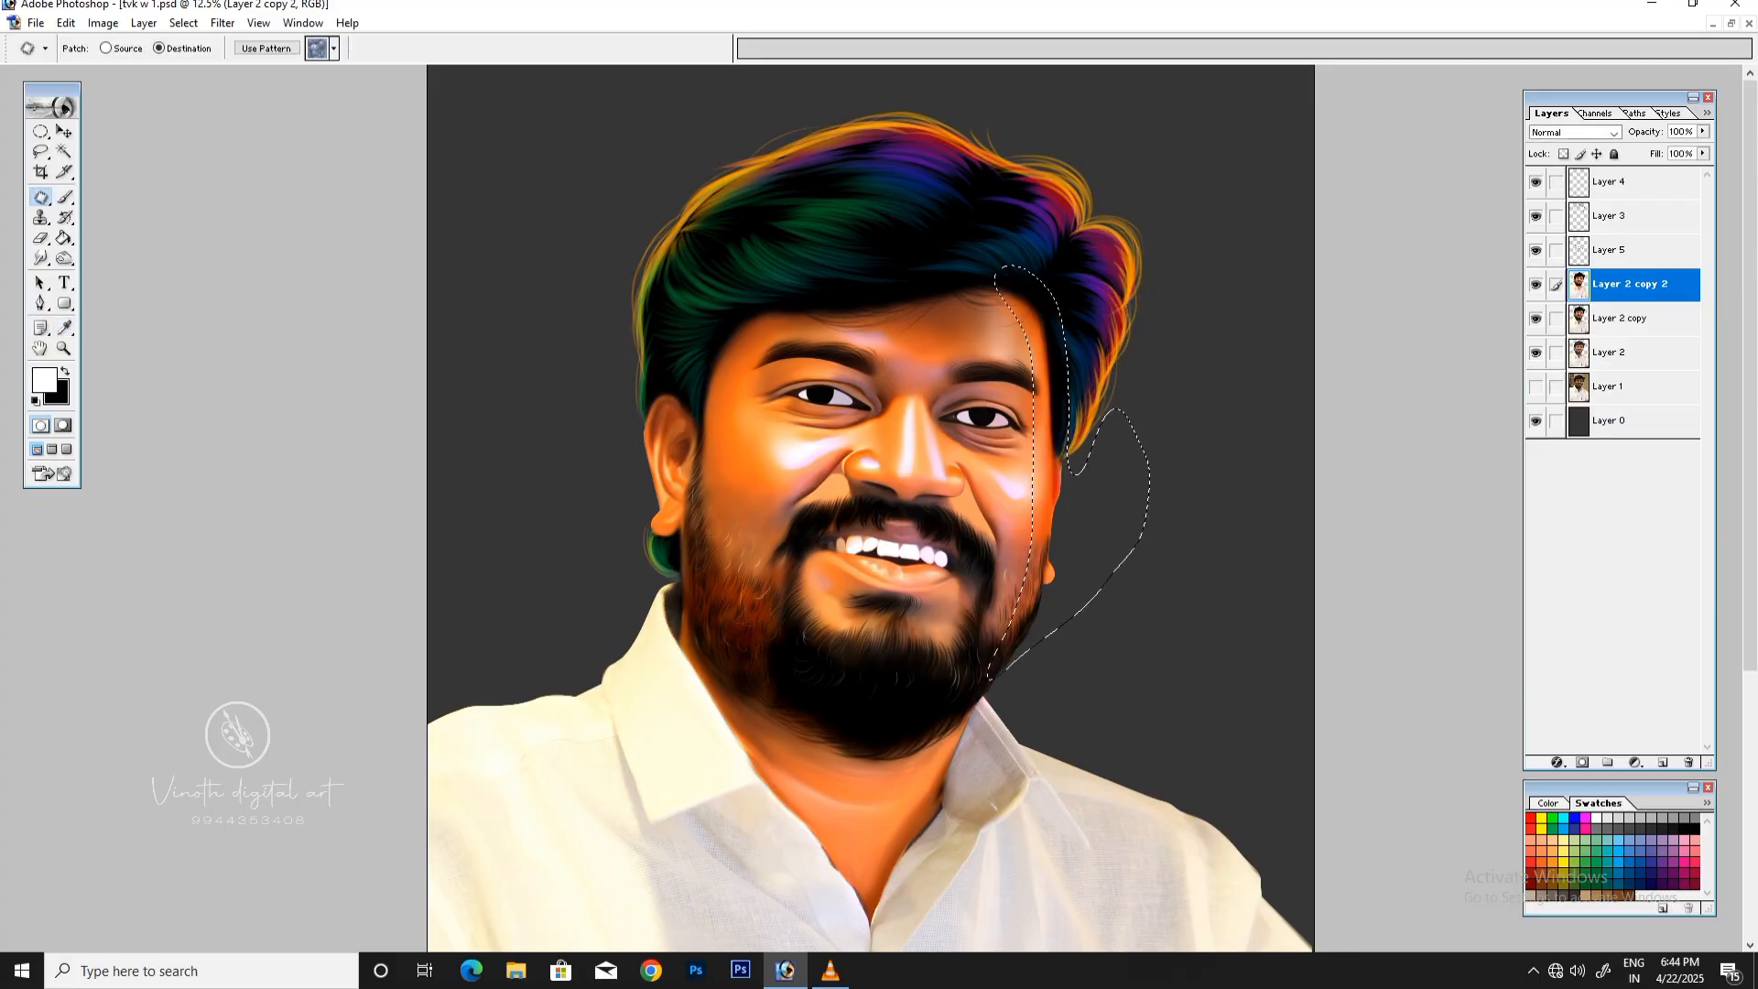
pyautogui.hotkey('ctrl', 'b')
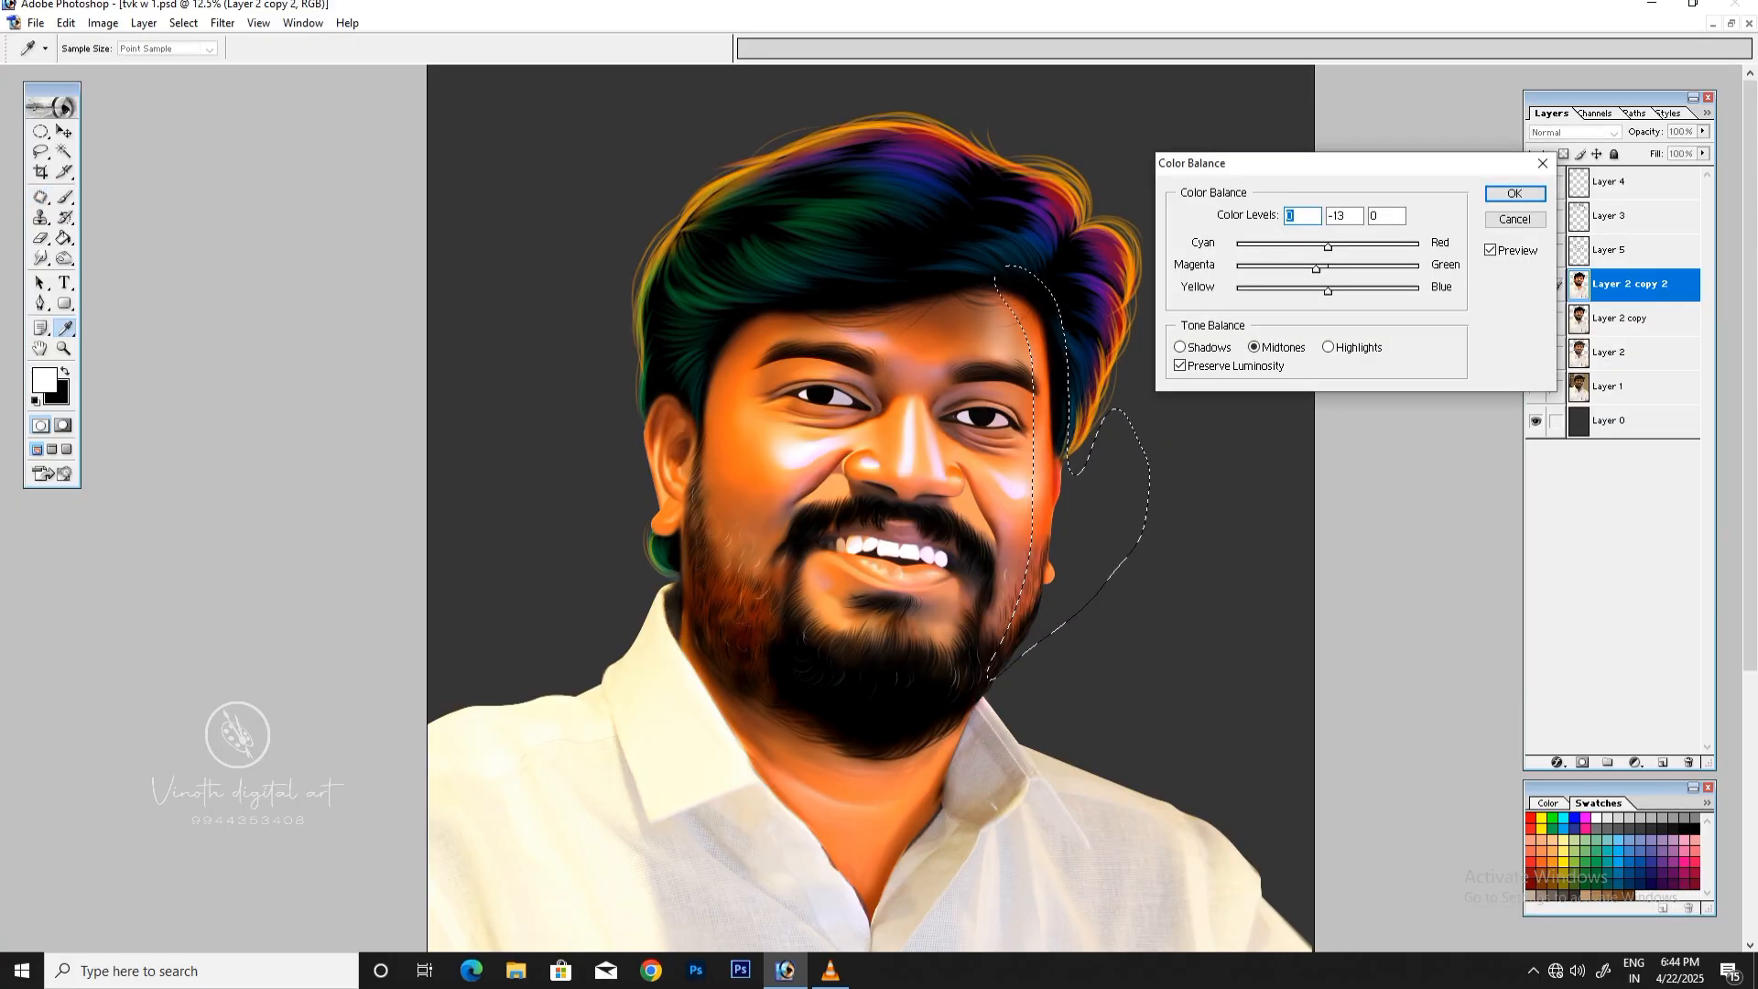
pyautogui.moveTo(1315, 269); pyautogui.dragTo(1296, 270)
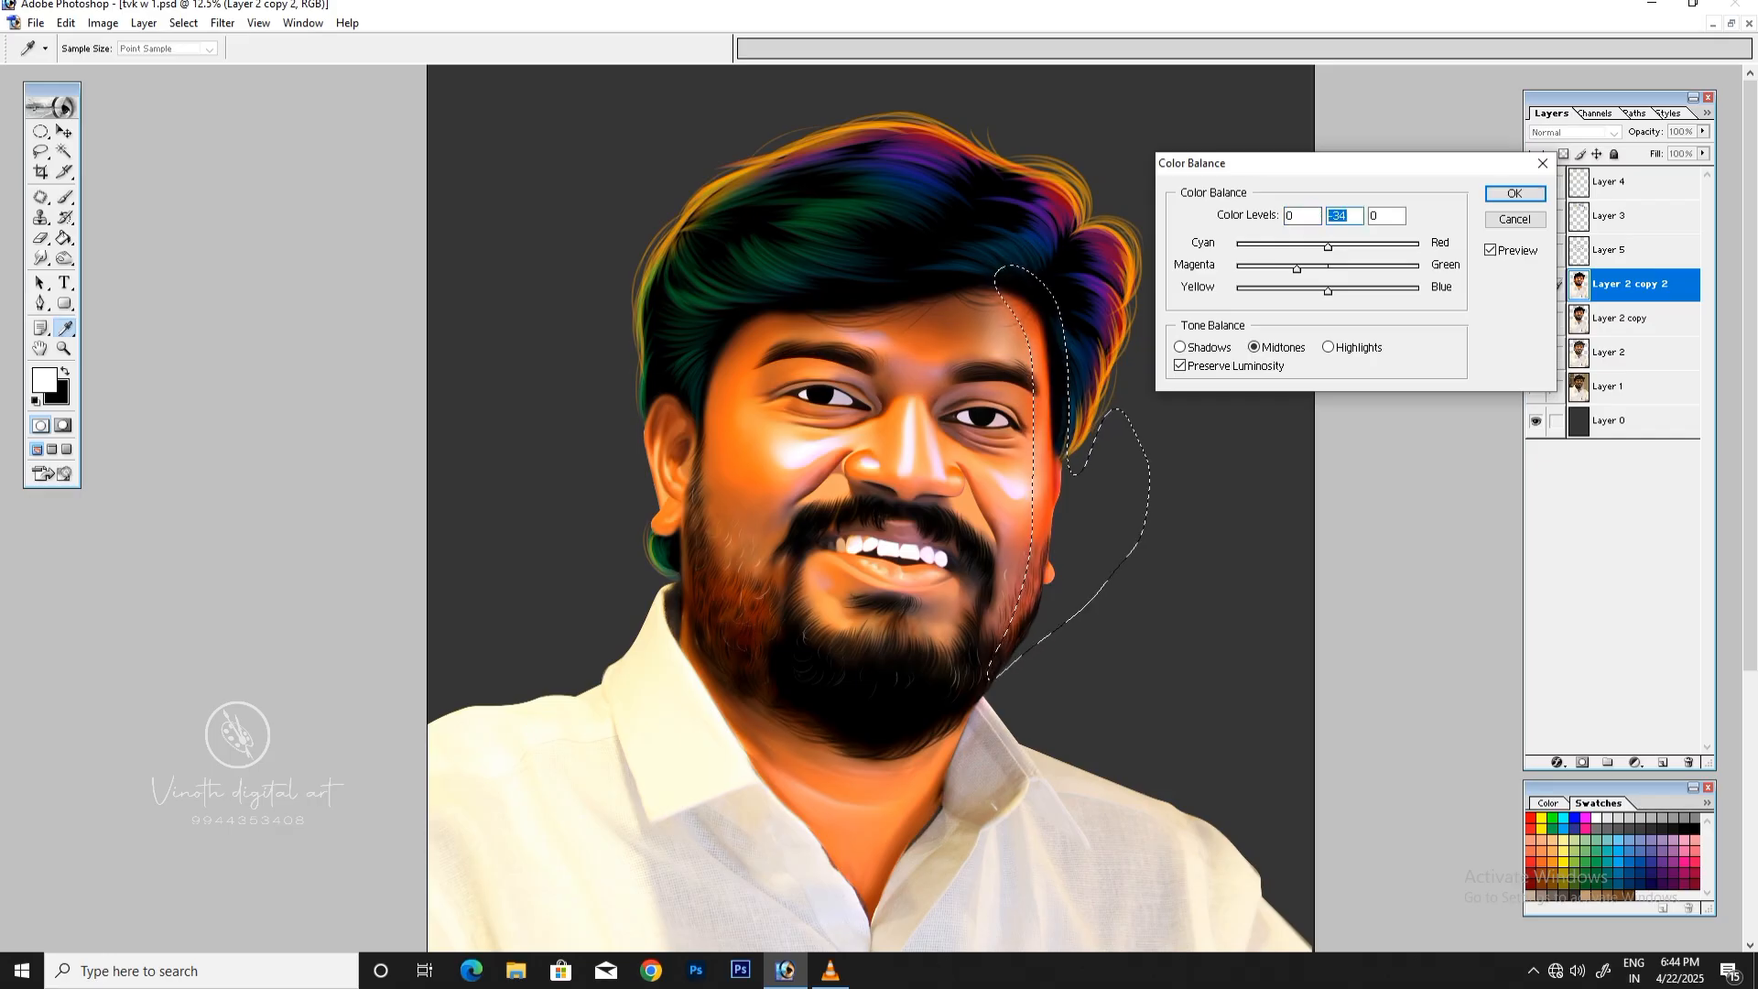
pyautogui.press('Return')
pyautogui.click(183, 24)
pyautogui.click(217, 64)
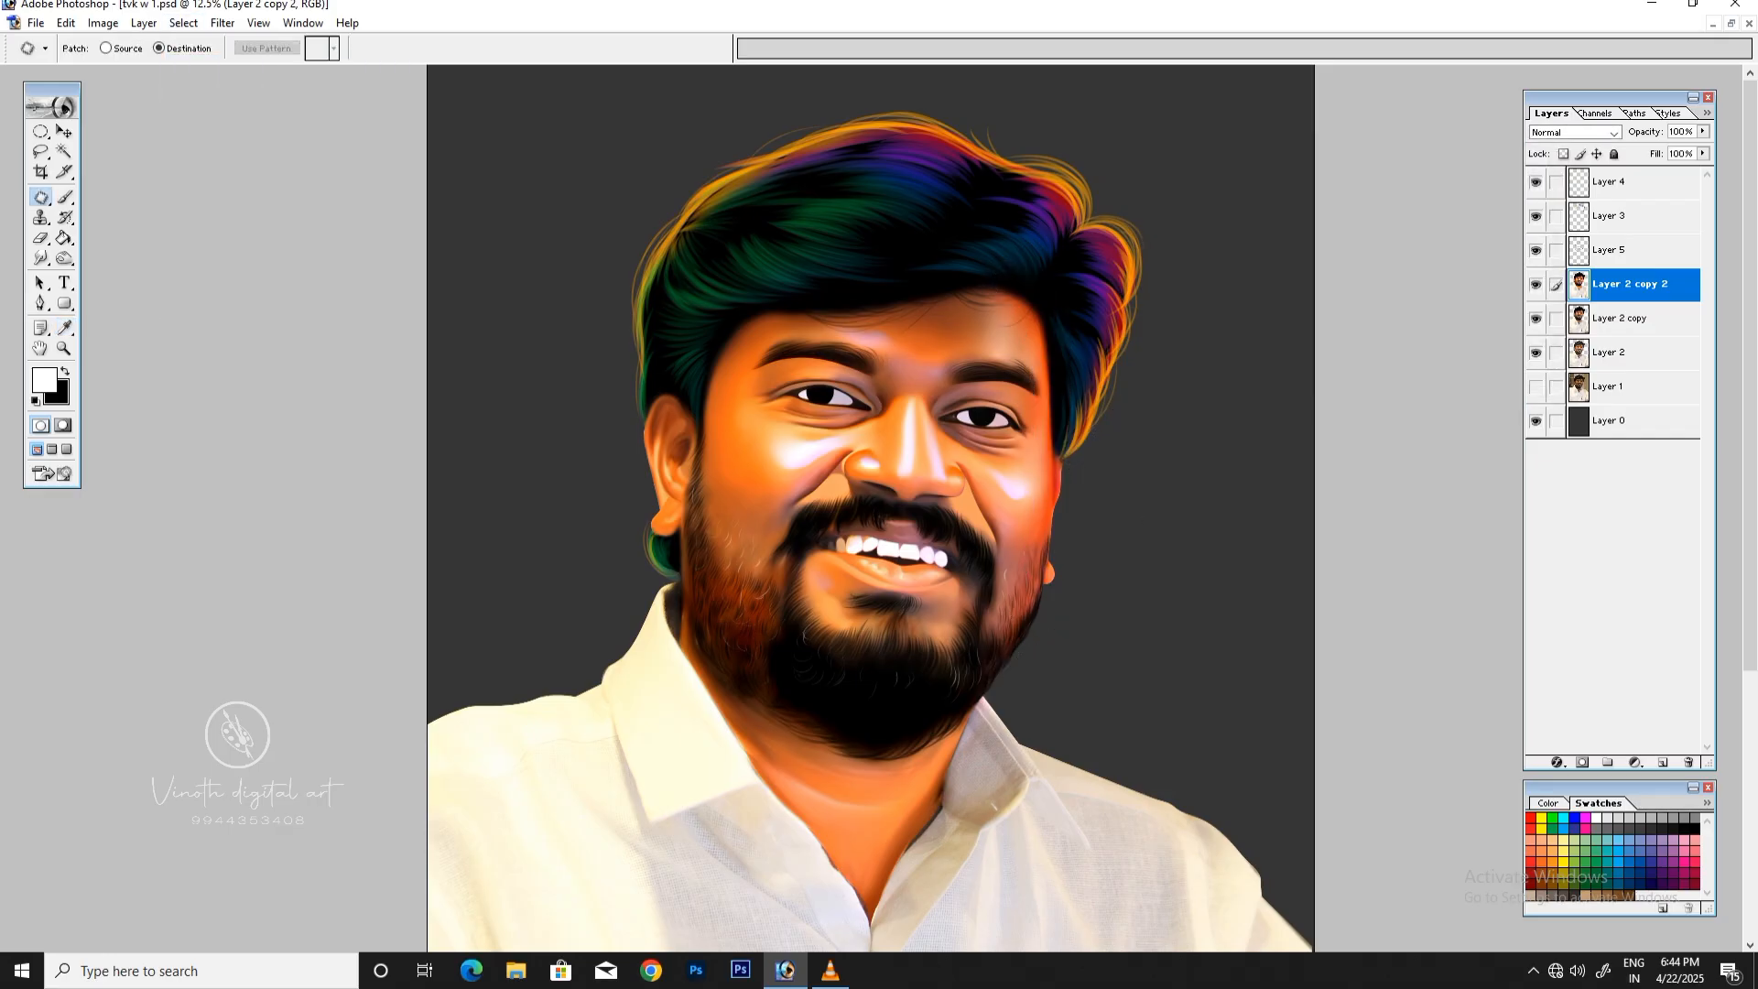
# Step: Set up a hard round 19 px brush with Shape Dynamics, Other Dynamics, Smoothing and 1% spacing
pyautogui.hotkey('ctrl', '-')
pyautogui.hotkey('ctrl', '+')
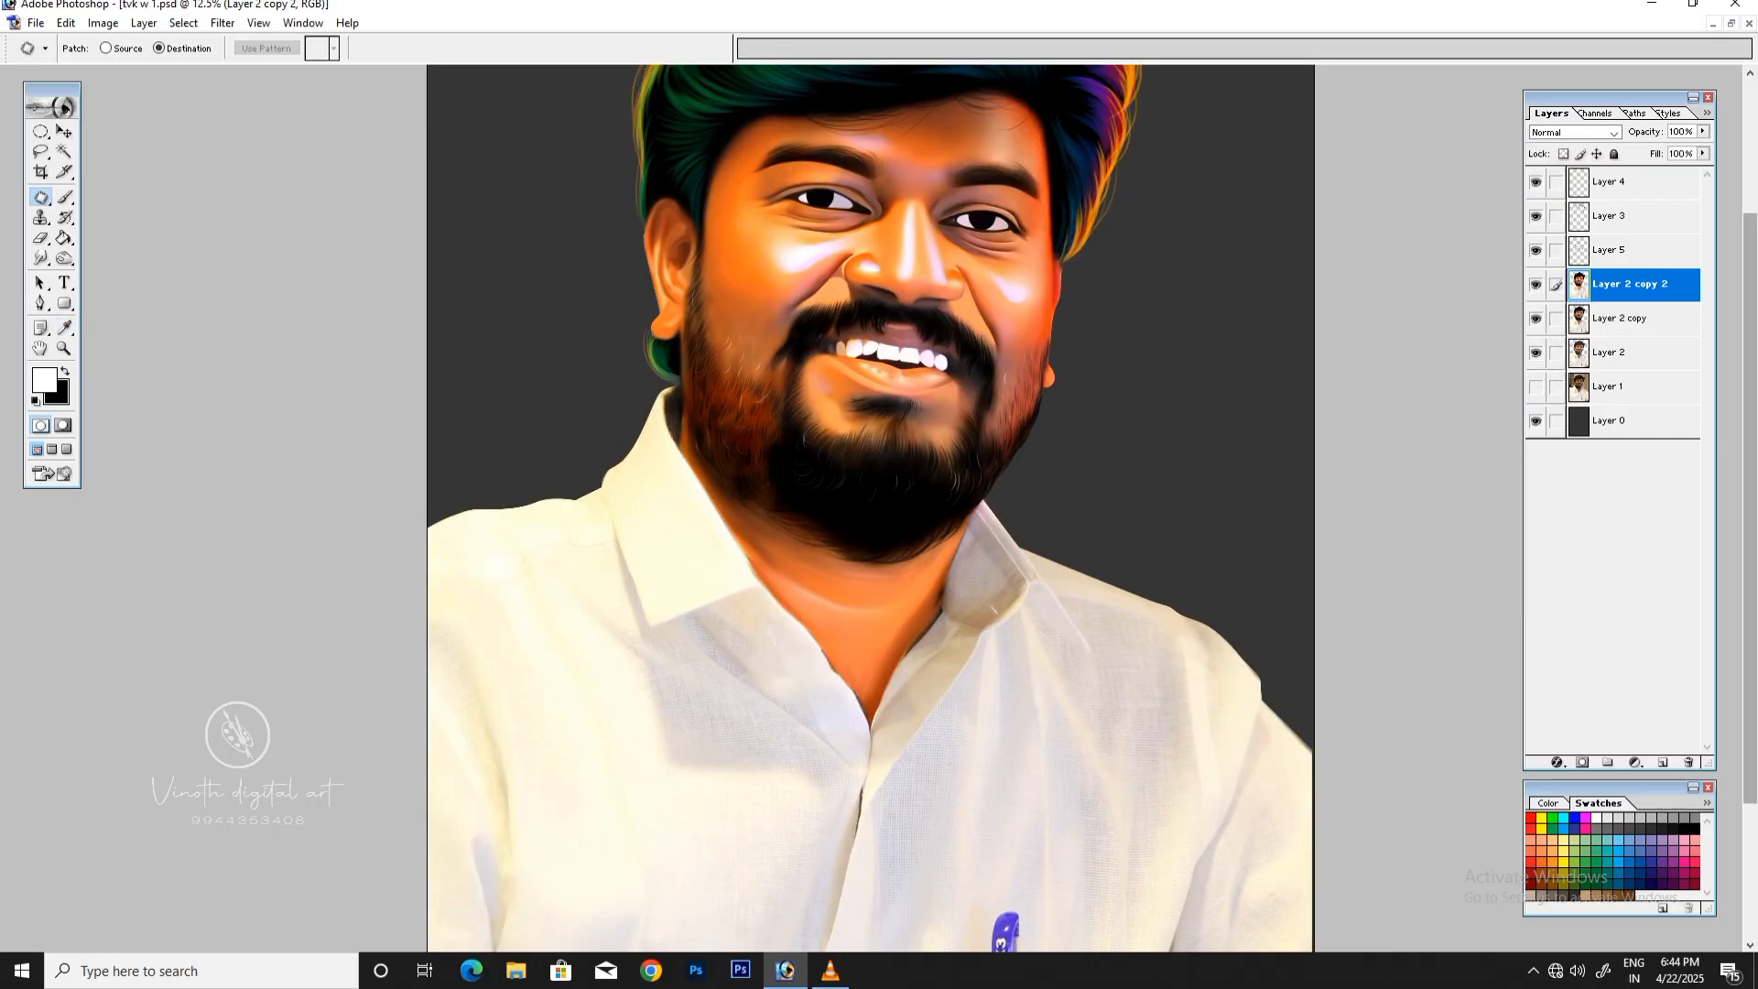
pyautogui.scroll(3, 870, 508)
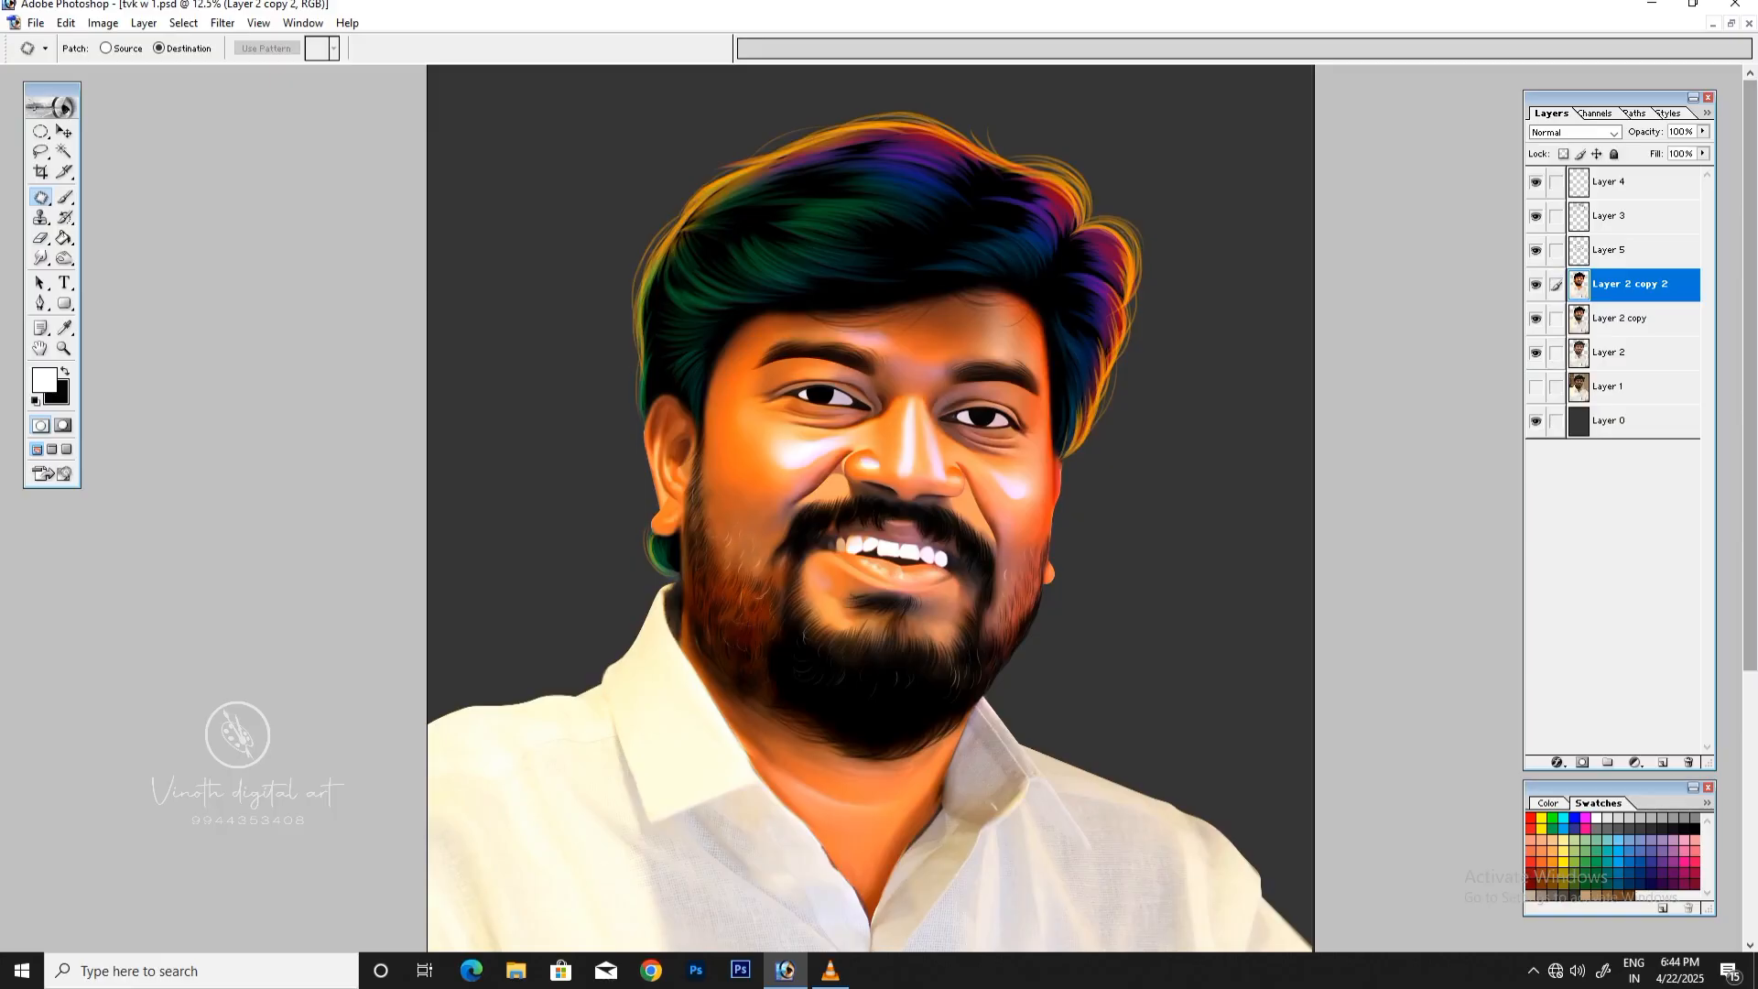
pyautogui.hotkey('ctrl', '+')
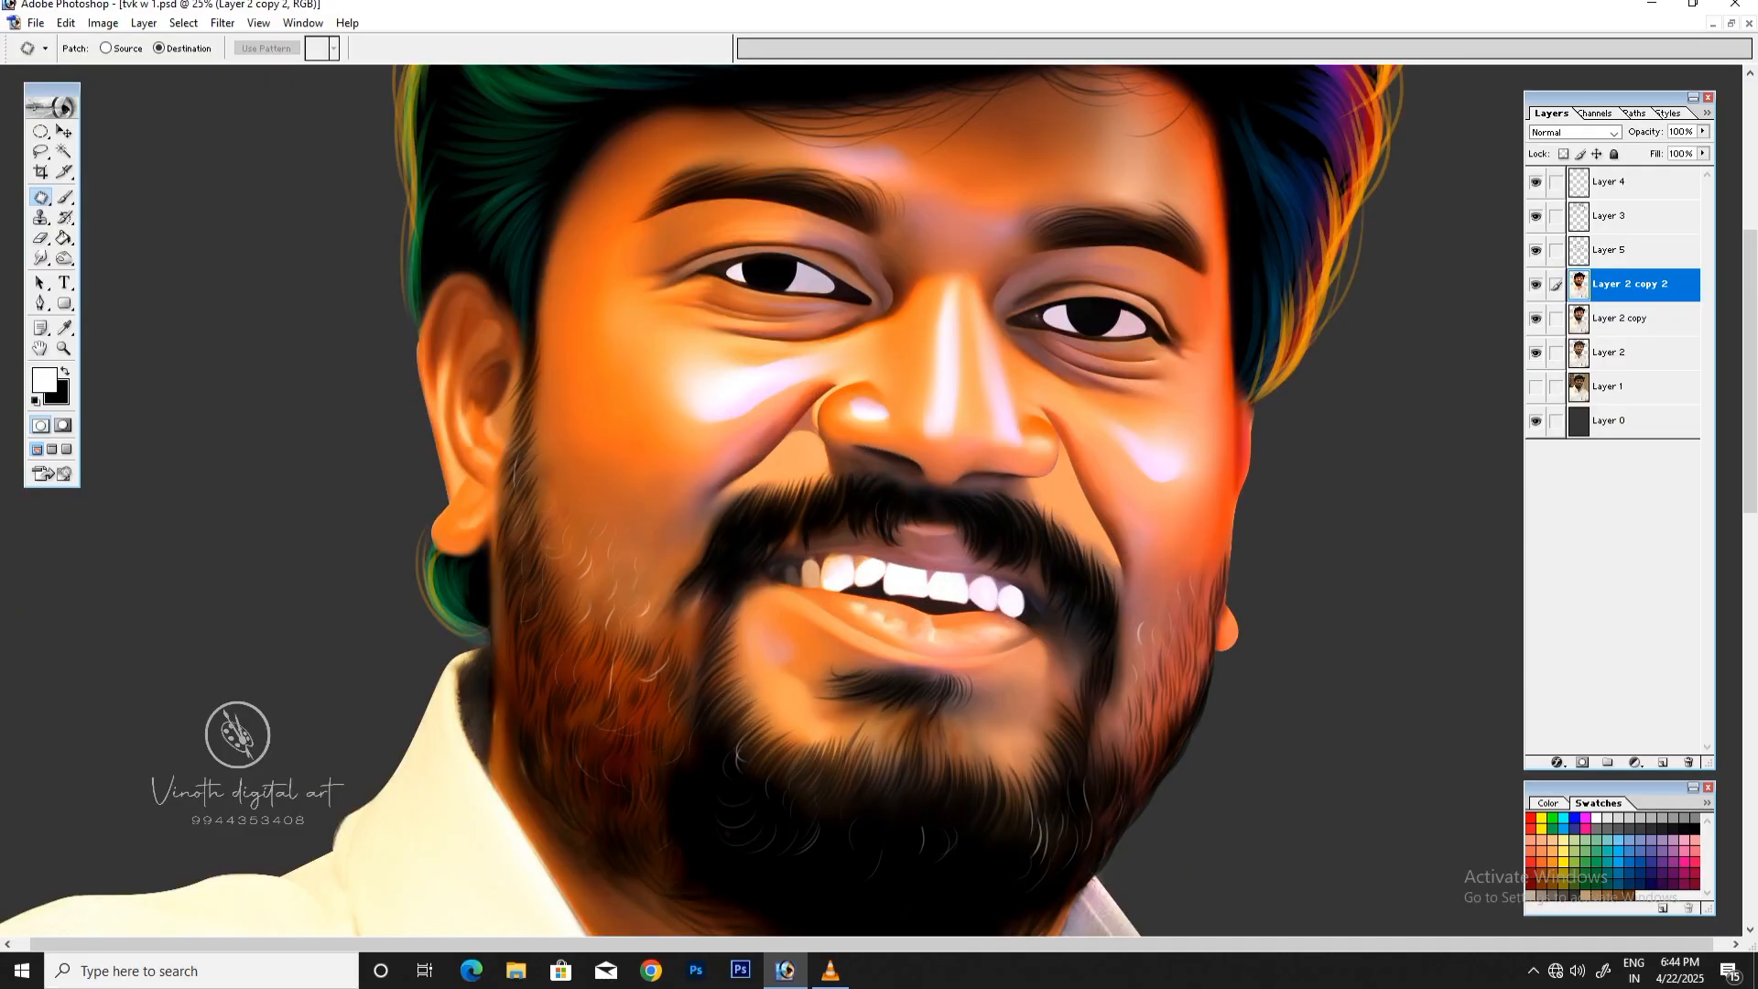
pyautogui.press('b')
pyautogui.press('F5')
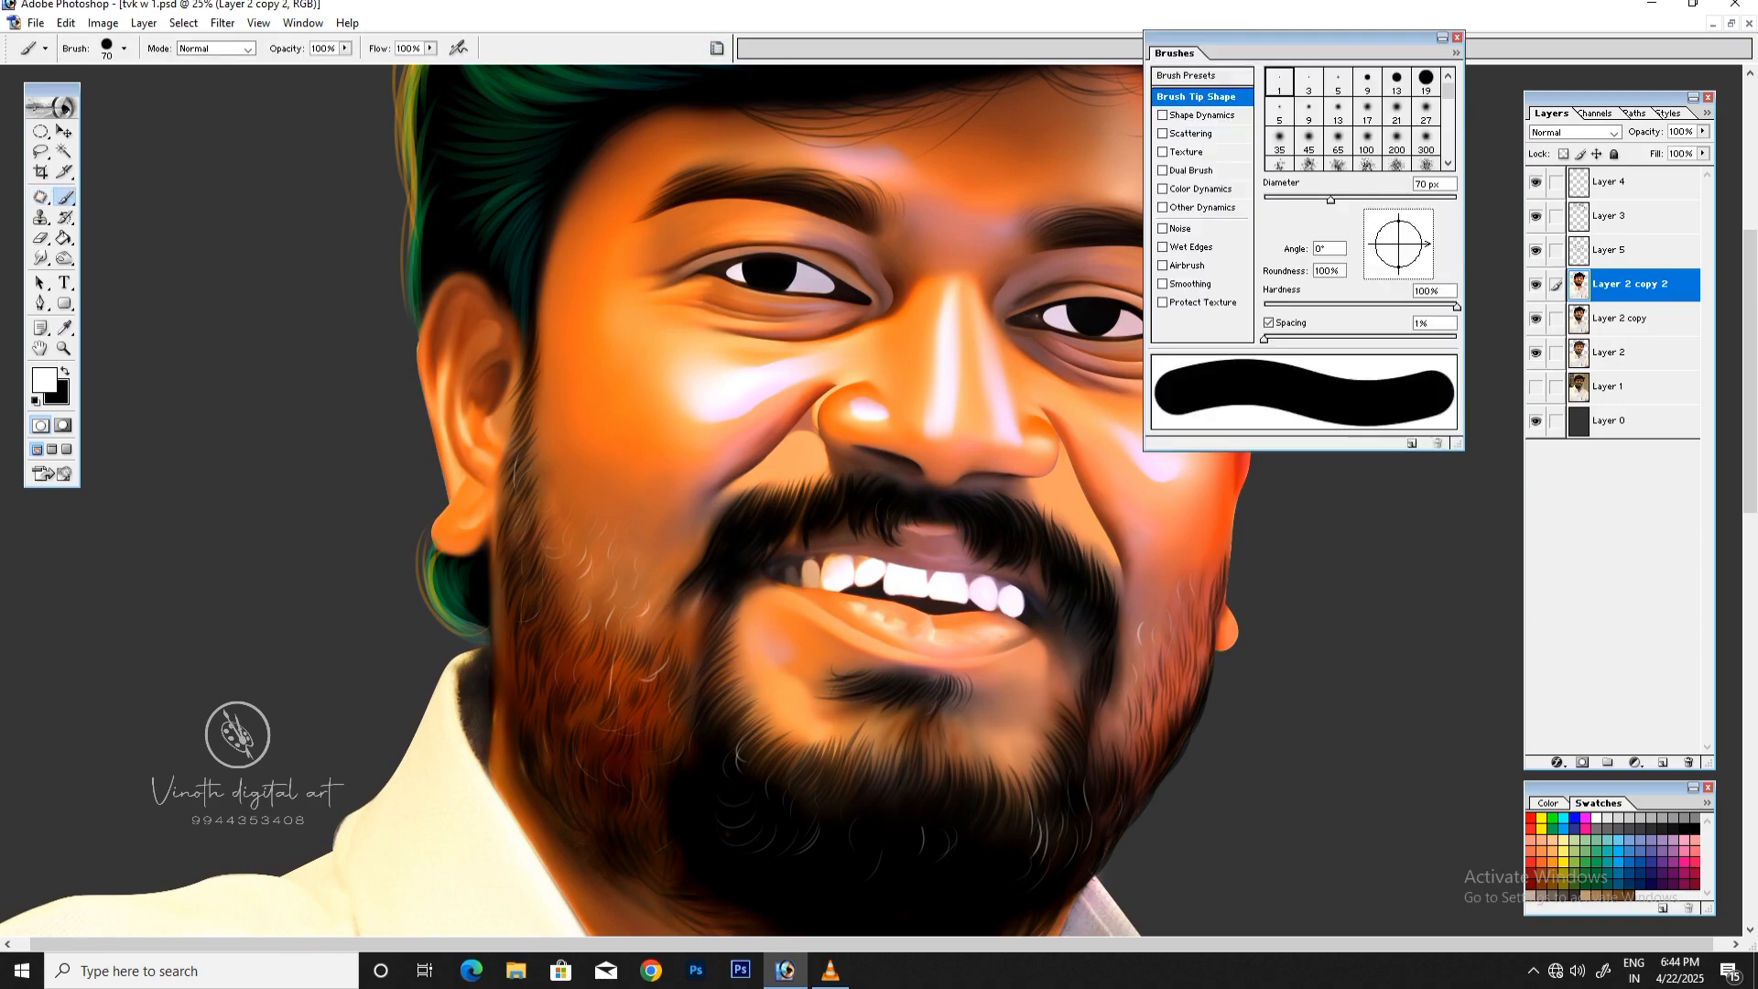
pyautogui.click(1425, 81)
pyautogui.click(1163, 115)
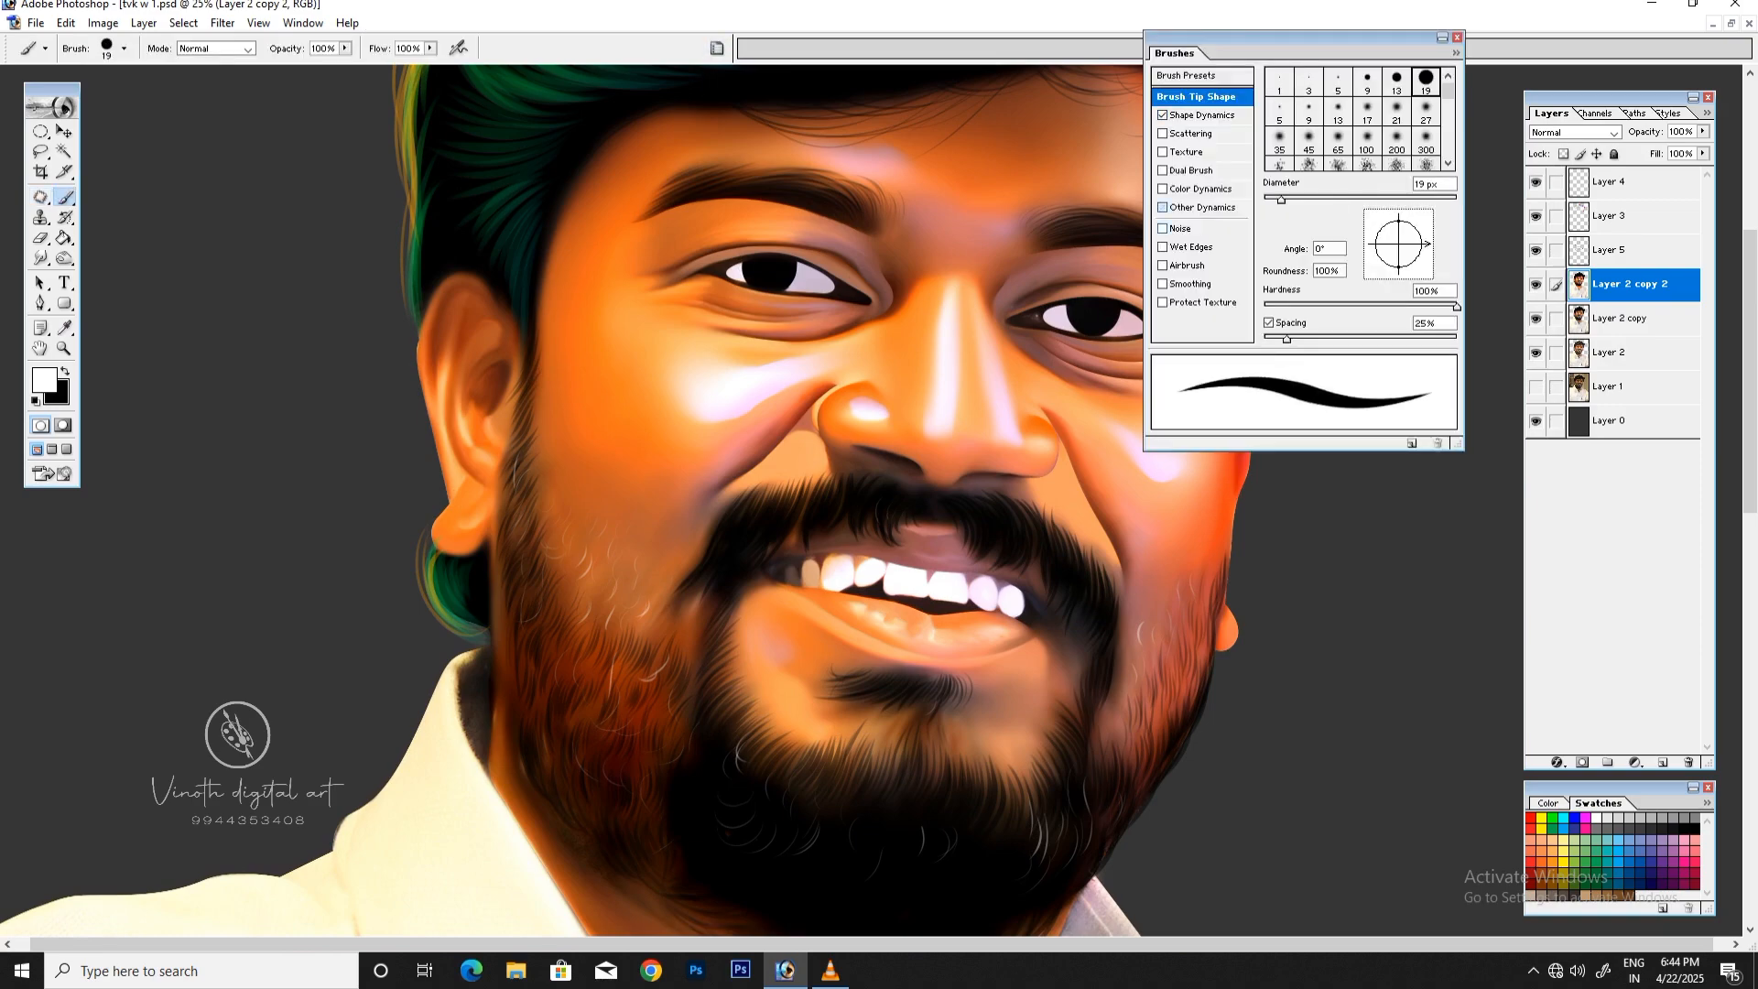
pyautogui.click(1163, 207)
pyautogui.click(1163, 284)
pyautogui.moveTo(1286, 338); pyautogui.dragTo(1264, 338)
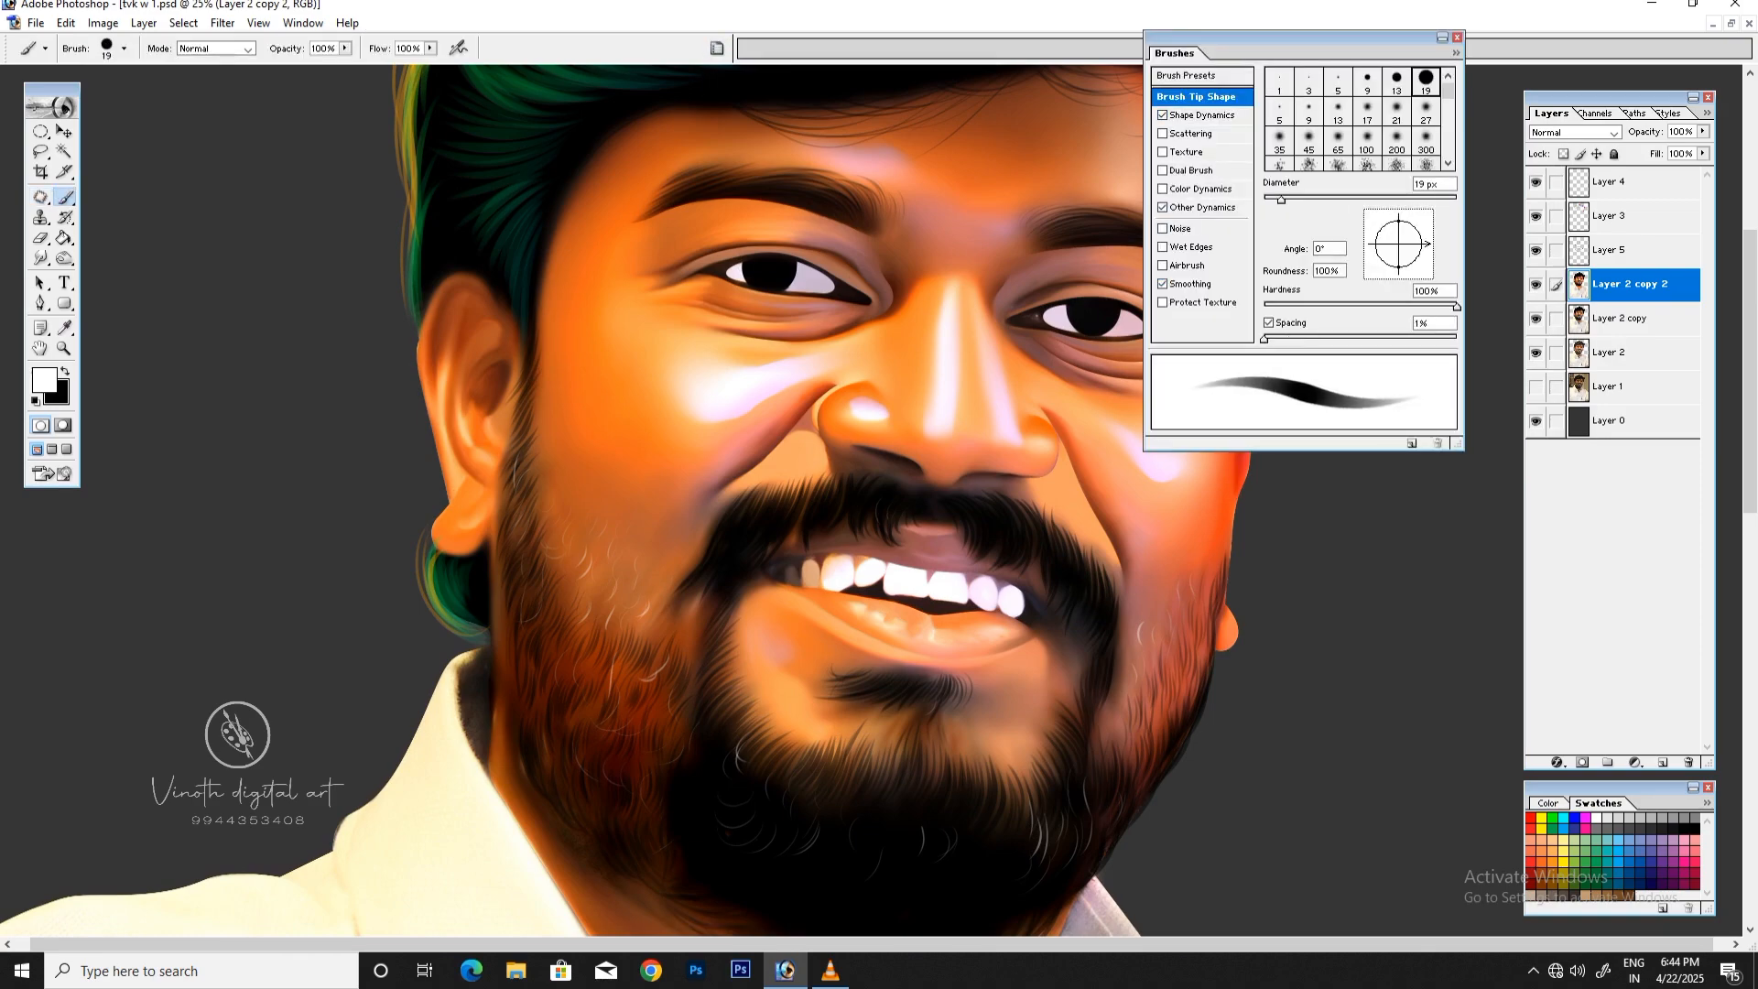
pyautogui.press('F5')
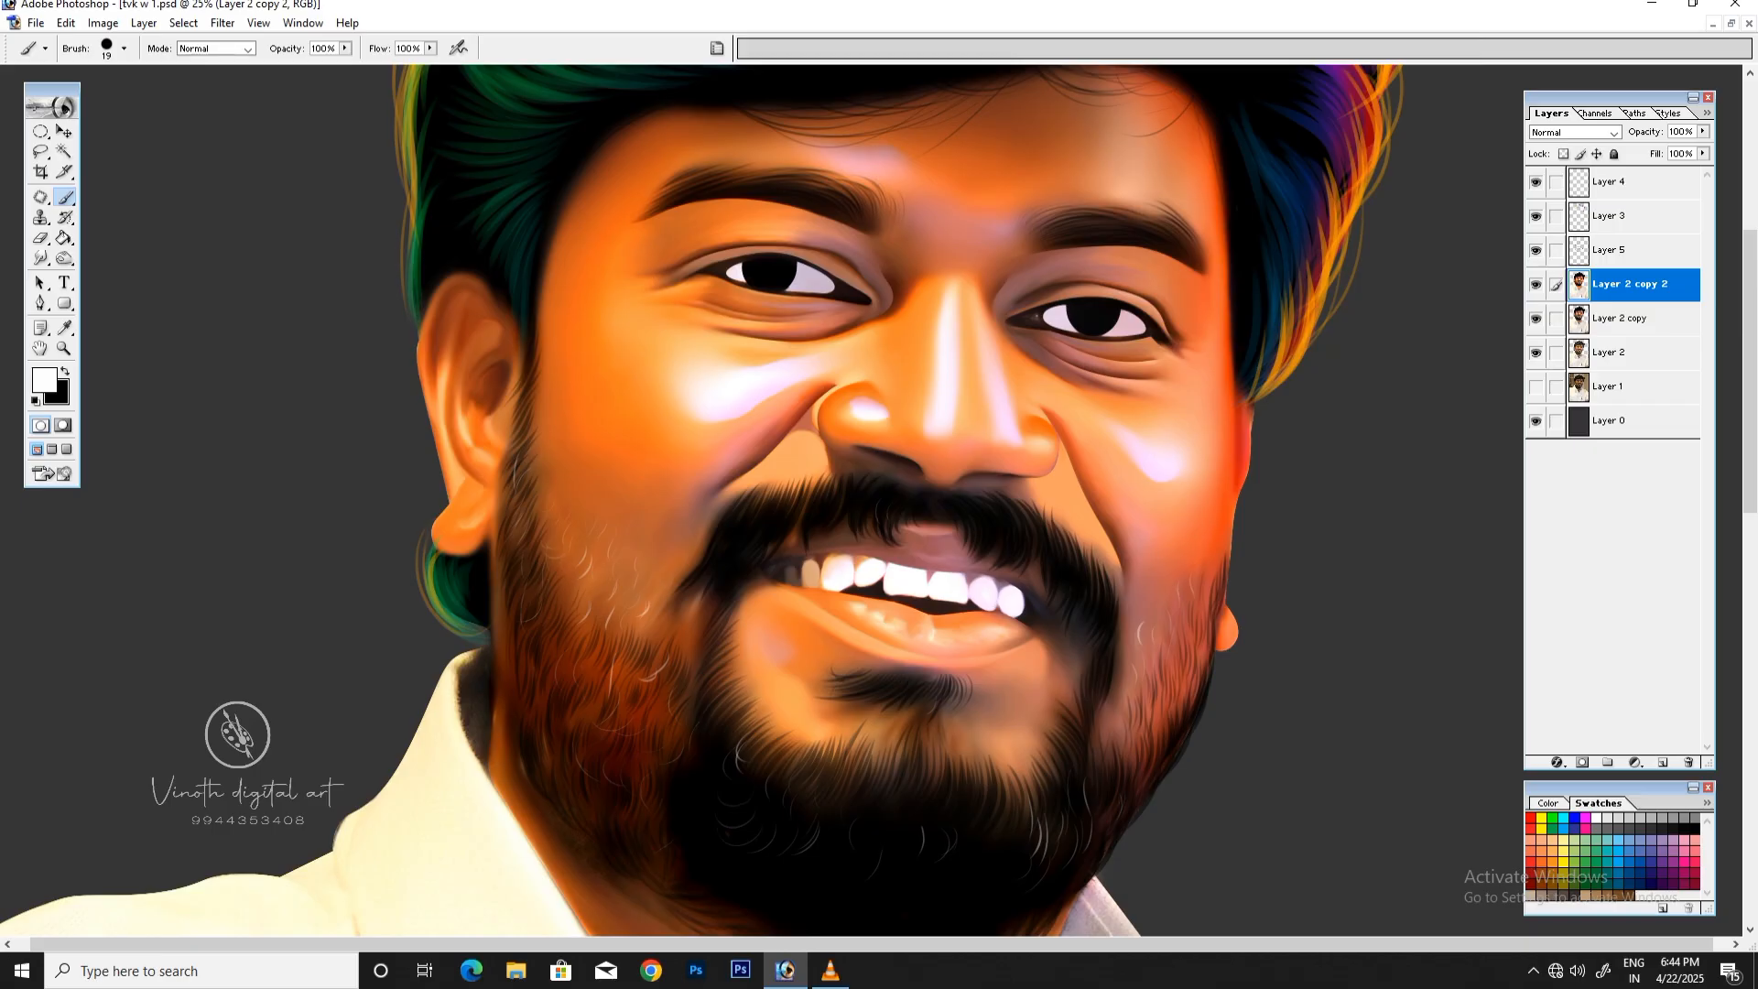
# Step: Choose a light orange swatch as the foreground color and enlarge the brush to 70 px
pyautogui.click(1553, 839)
pyautogui.press(']')
pyautogui.press(']')
pyautogui.press(']')
# Step: Try long light orange rim-light strokes down the right side of the face from temple to cheek
pyautogui.moveTo(1224, 242); pyautogui.dragTo(1223, 449)
pyautogui.hotkey('ctrl', 'z')
pyautogui.moveTo(1228, 244); pyautogui.dragTo(1233, 536)
pyautogui.hotkey('ctrl', 'z')
pyautogui.moveTo(1217, 245); pyautogui.dragTo(1229, 560)
pyautogui.hotkey('ctrl', 'z')
# Step: Paint short light orange rim-light strokes along the right edge of the face at the temple, cheek and ear
pyautogui.moveTo(1257, 418); pyautogui.dragTo(1239, 512)
pyautogui.hotkey('ctrl', '-')
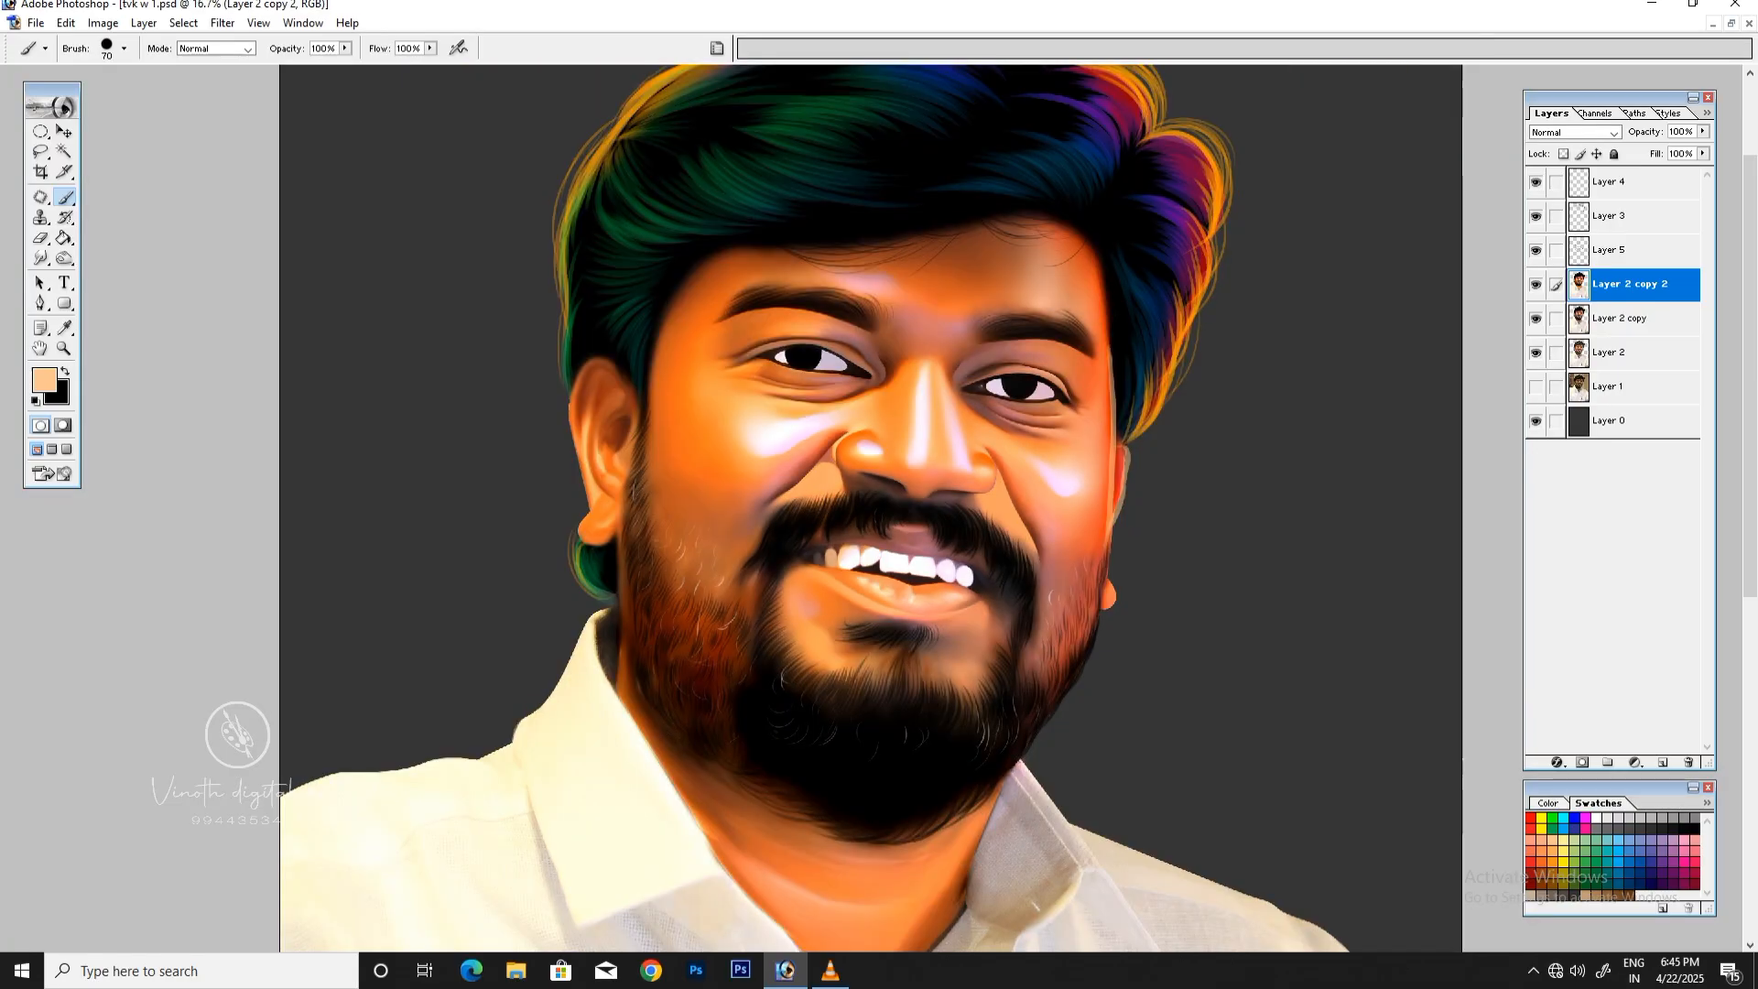
pyautogui.moveTo(1088, 270); pyautogui.dragTo(1100, 394)
pyautogui.hotkey('ctrl', 'z')
pyautogui.moveTo(1098, 274); pyautogui.dragTo(1109, 414)
pyautogui.moveTo(1114, 519); pyautogui.dragTo(1102, 605)
pyautogui.hotkey('ctrl', '-')
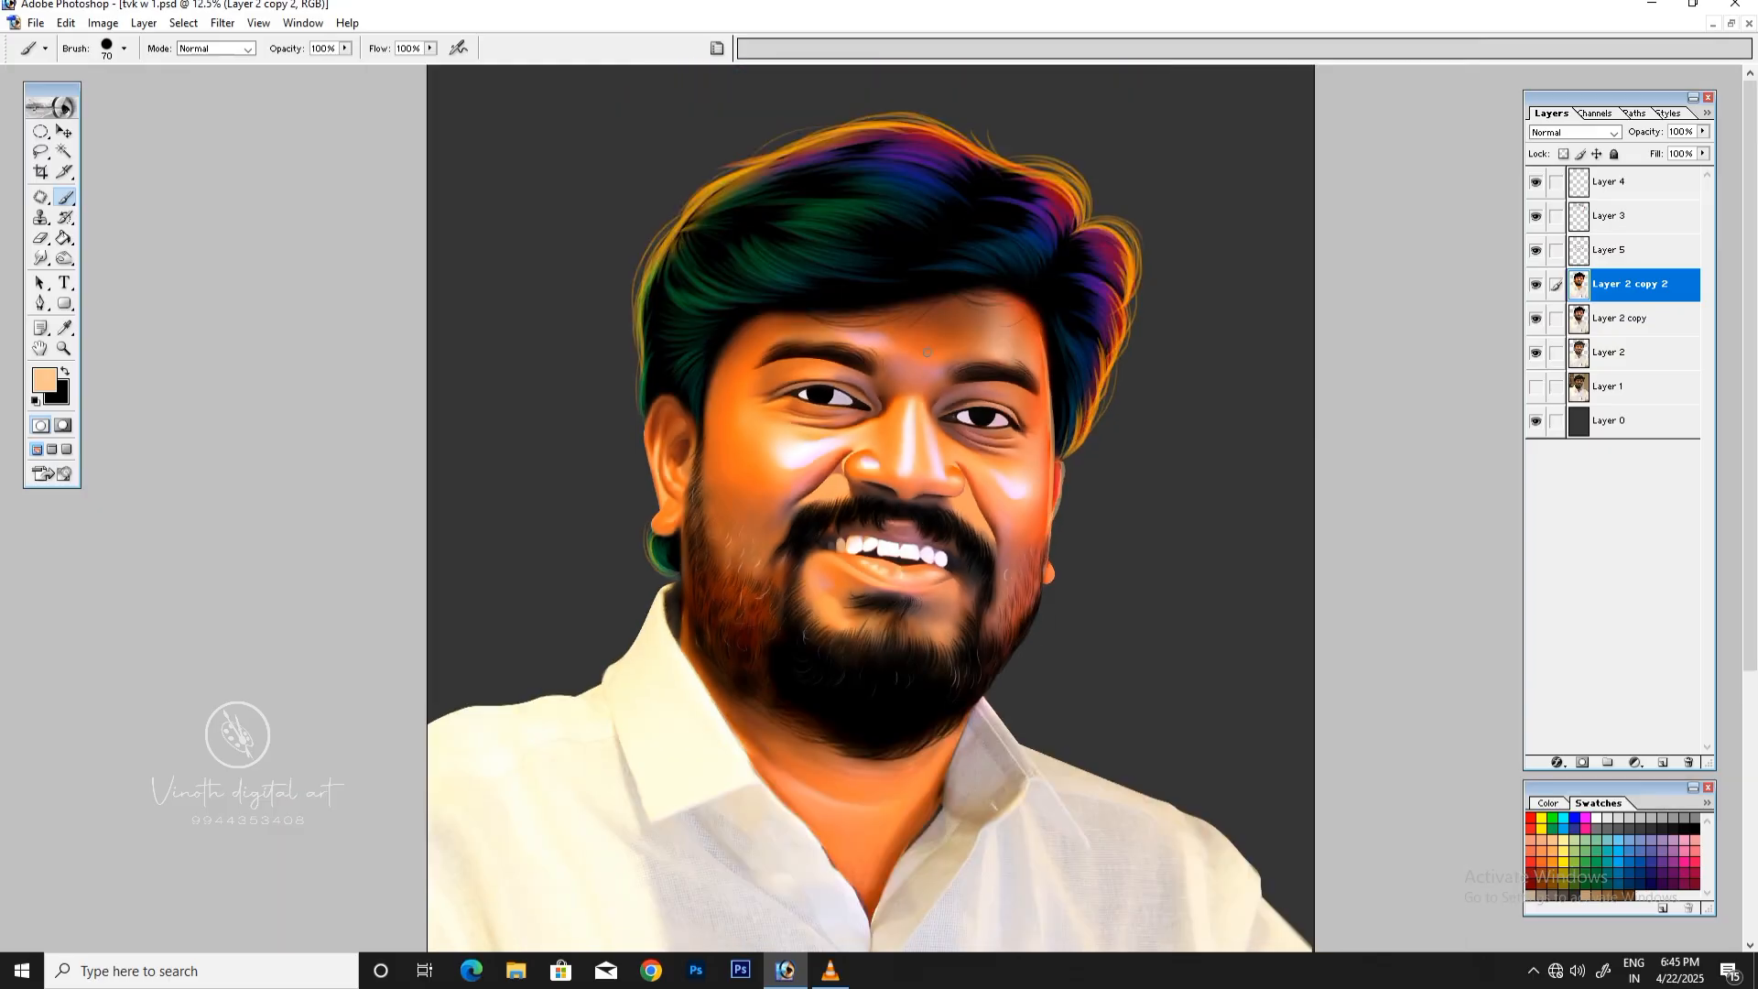
pyautogui.hotkey('ctrl', '+')
pyautogui.hotkey('ctrl', '-')
pyautogui.hotkey('ctrl', '+')
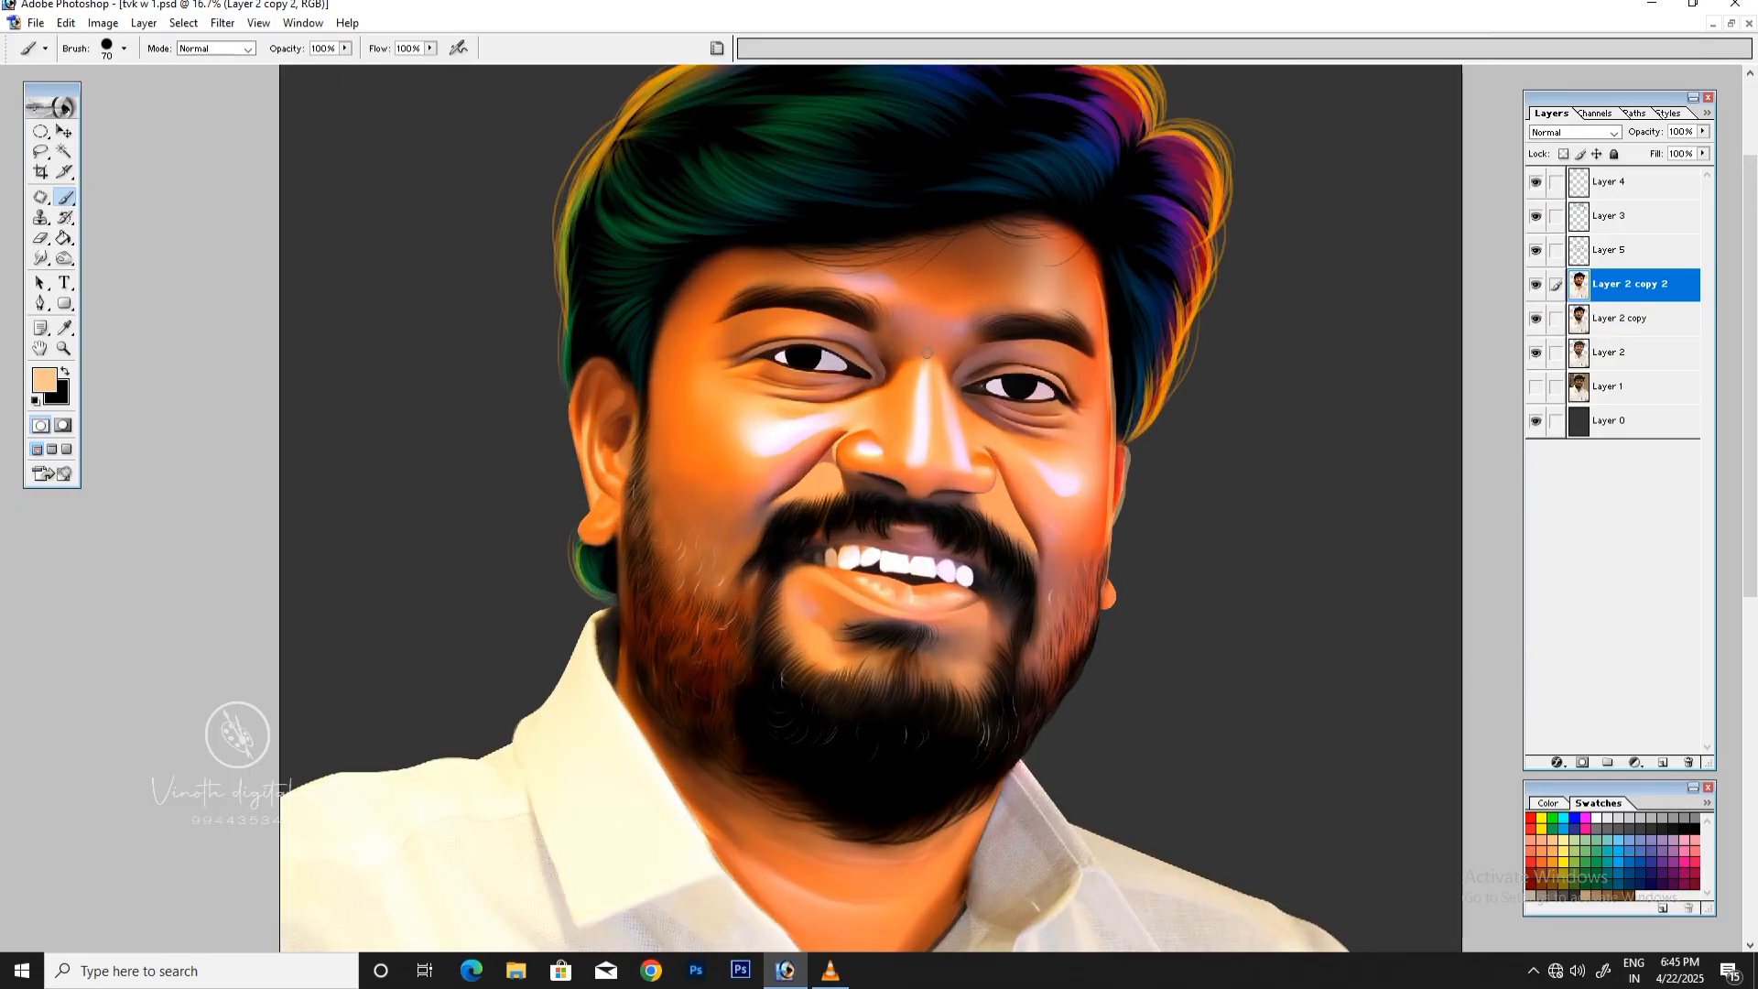